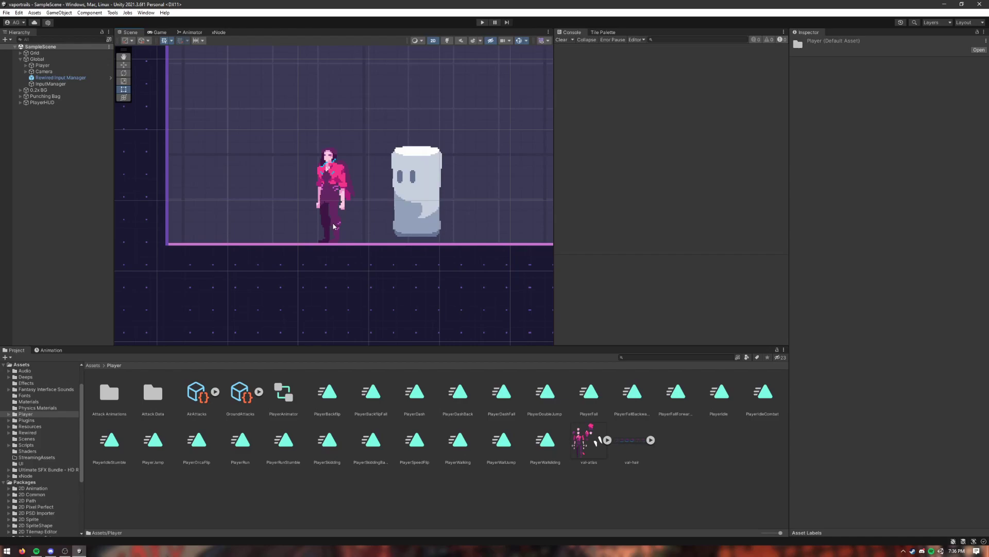
Select the player character's front bicep sprite and widen the Scene view
{"action": "left_click", "coordinate": [333, 226]}
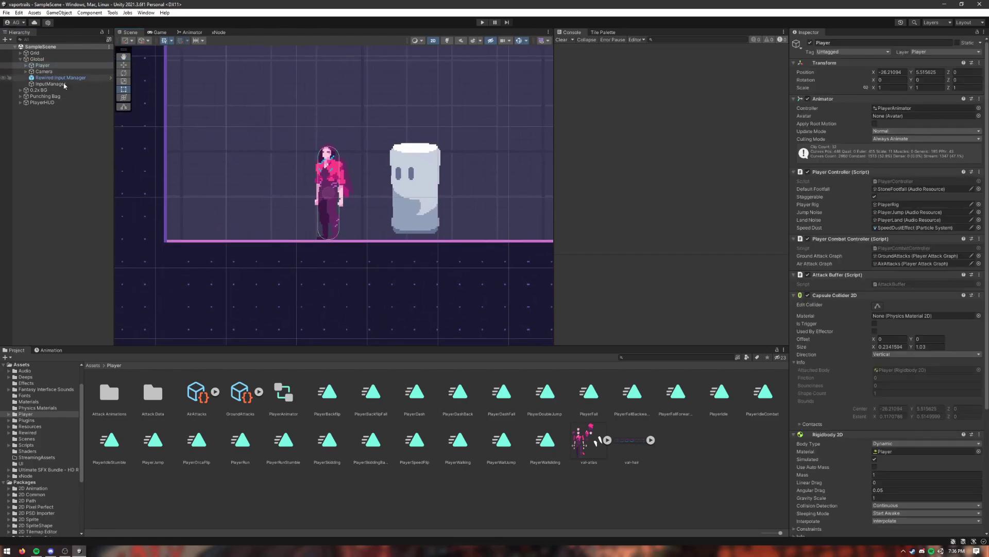
{"action": "scroll", "coordinate": [341, 177], "scroll_direction": "up", "scroll_amount": 5}
{"action": "left_click", "coordinate": [340, 173]}
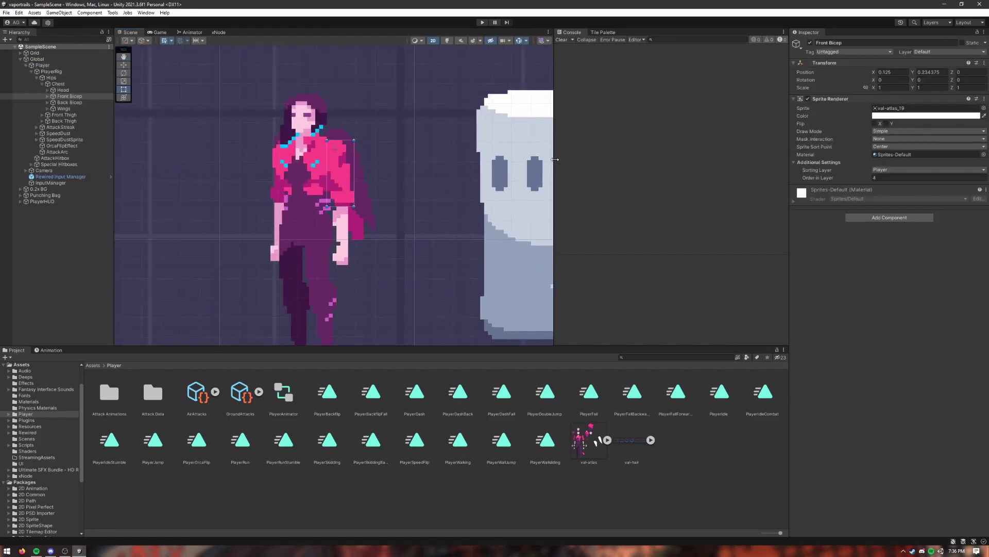
{"action": "left_click_drag", "start_coordinate": [555, 160], "coordinate": [738, 159]}
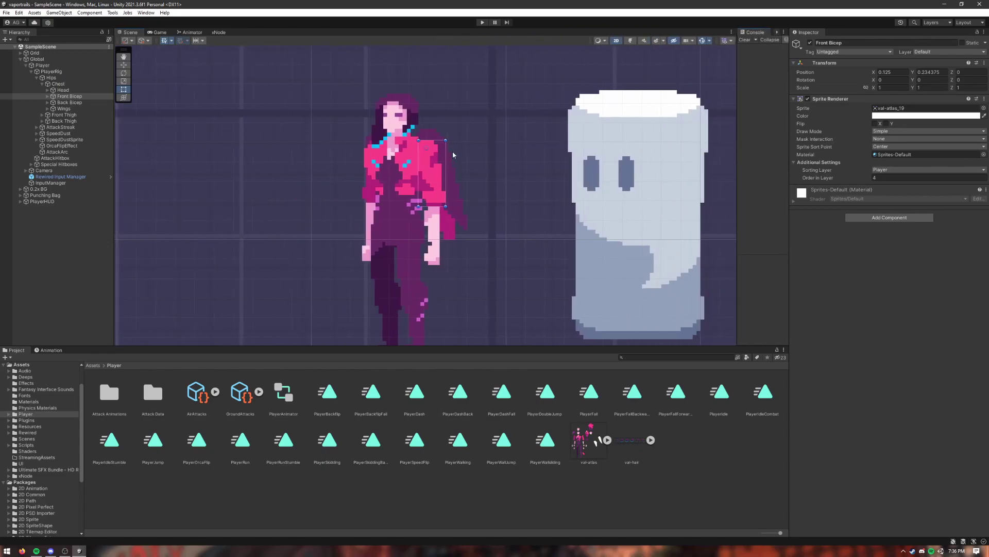
Try rotating the player's front bicep about 55 degrees away from the body and undo the rotation
{"action": "left_click_drag", "start_coordinate": [454, 141], "coordinate": [514, 217]}
{"action": "left_click", "coordinate": [523, 200]}
{"action": "key", "text": "ctrl+z"}
{"action": "key", "text": "ctrl+z"}
{"action": "key", "text": "ctrl+z"}
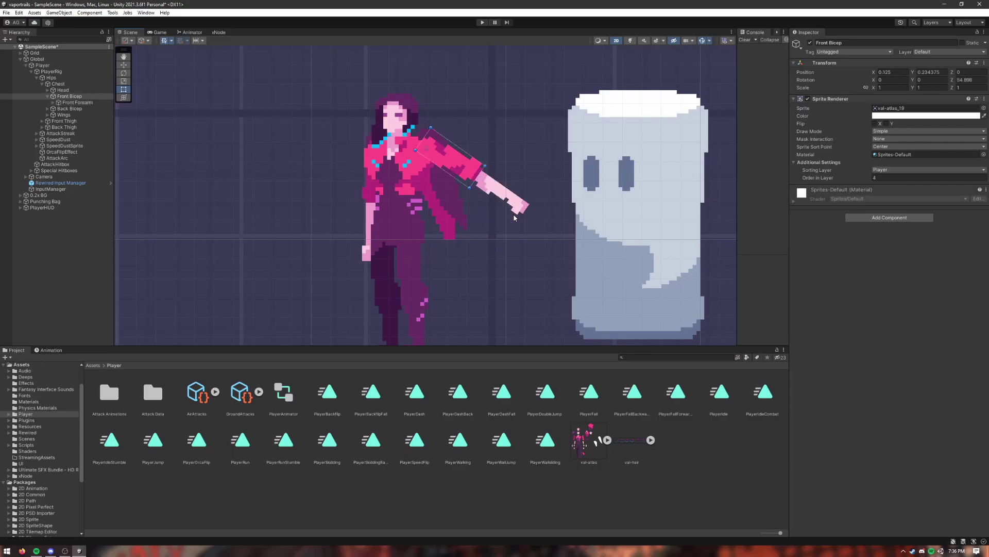
{"action": "scroll", "coordinate": [385, 249], "scroll_direction": "down", "scroll_amount": 3}
{"action": "middle_click_drag", "start_coordinate": [385, 249], "coordinate": [310, 222]}
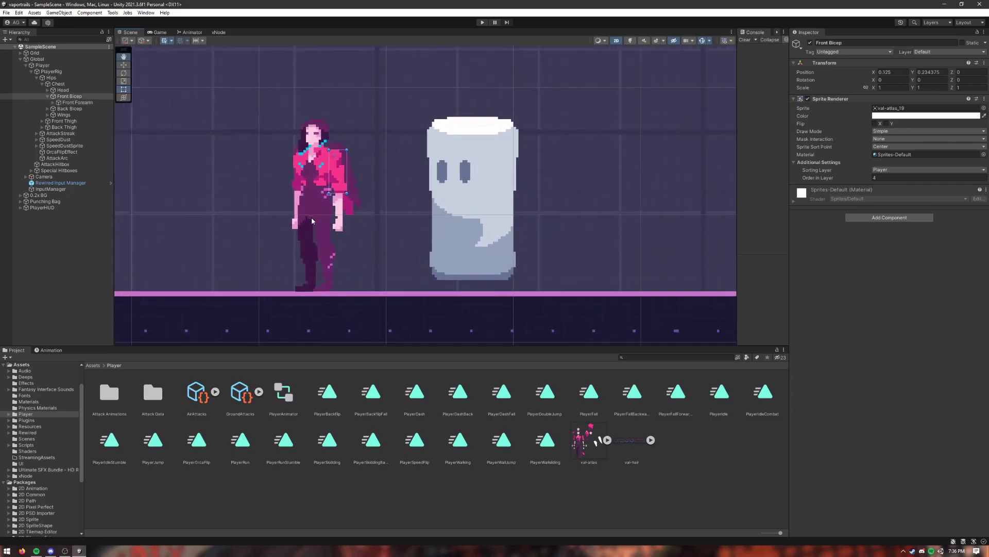
Create a new animation clip named Ground Stomp in the Player's Attack Animations folder
{"action": "scroll", "coordinate": [310, 222], "scroll_direction": "down", "scroll_amount": 4}
{"action": "double_click", "coordinate": [111, 398]}
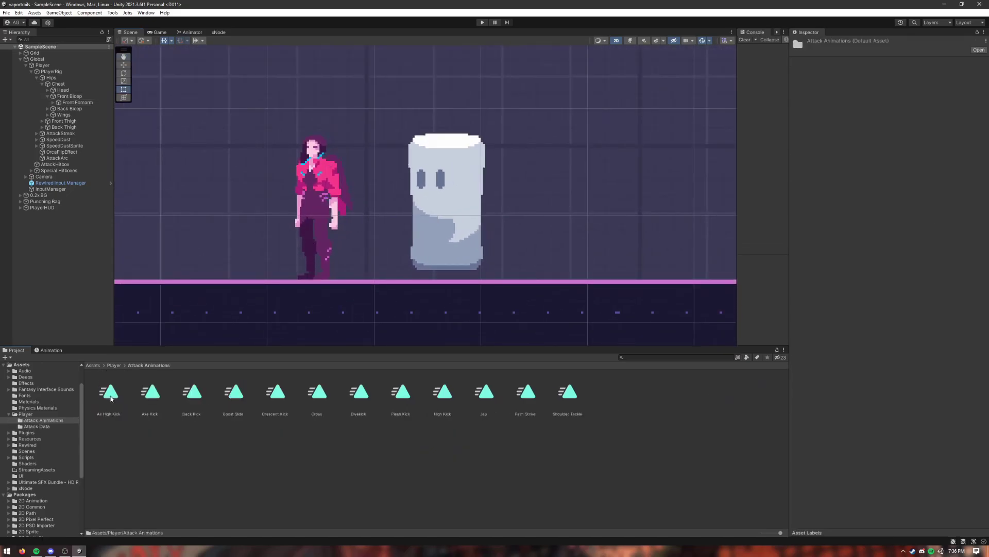
{"action": "right_click", "coordinate": [262, 434]}
{"action": "mouse_move", "coordinate": [282, 222]}
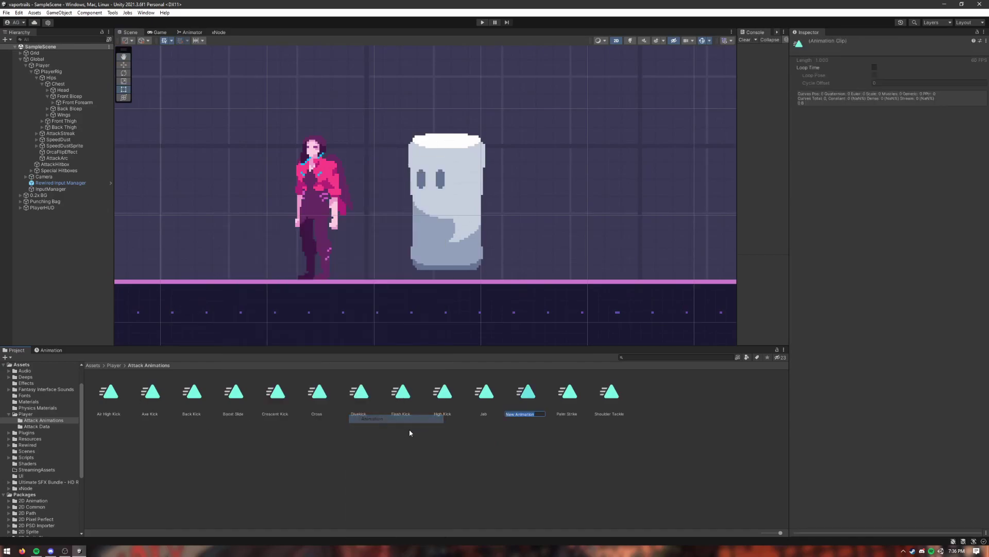
{"action": "left_click", "coordinate": [394, 419]}
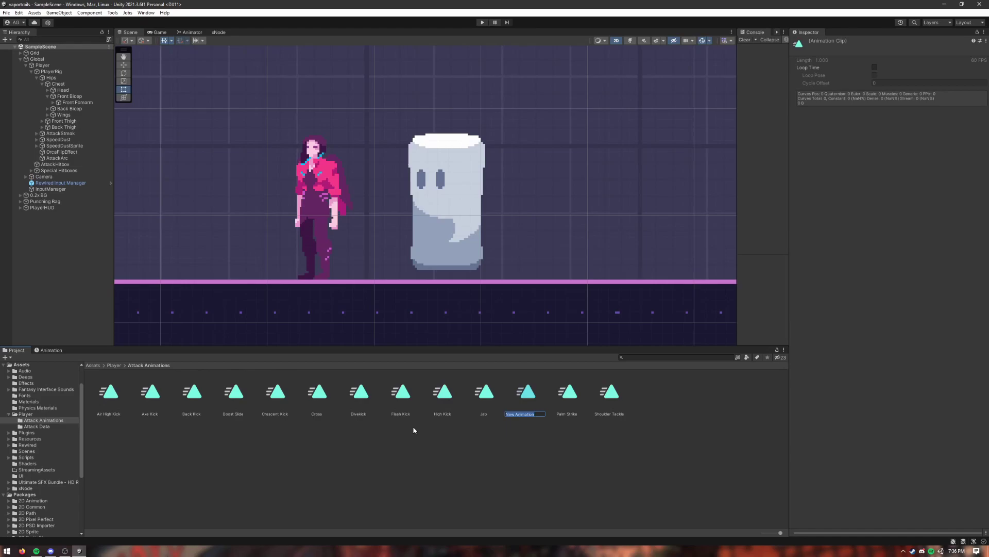
{"action": "type", "text": "Ground Stomp"}
{"action": "key", "text": "Return"}
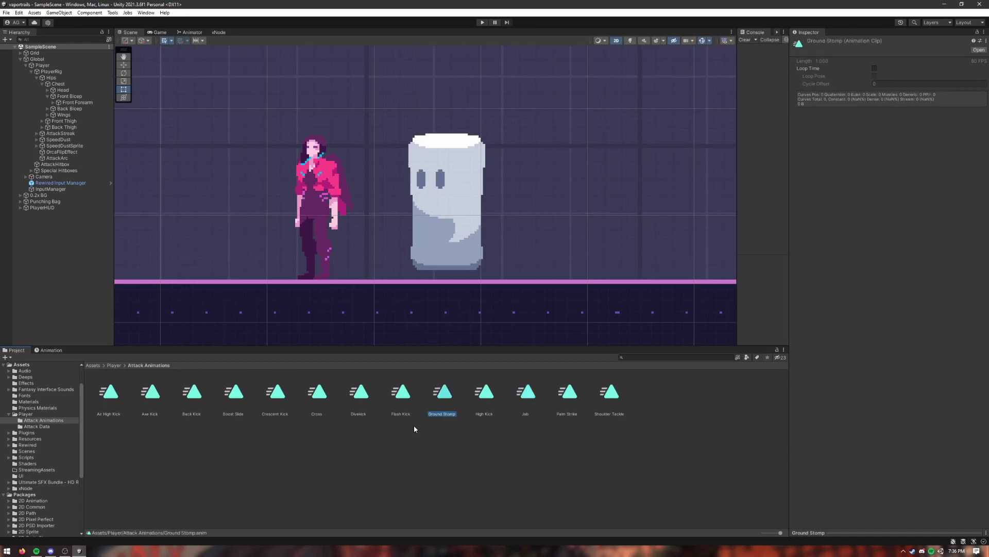
Rename the new Ground Stomp clip as Stomp
{"action": "key", "text": "F2"}
{"action": "type", "text": "Stomp"}
{"action": "key", "text": "Return"}
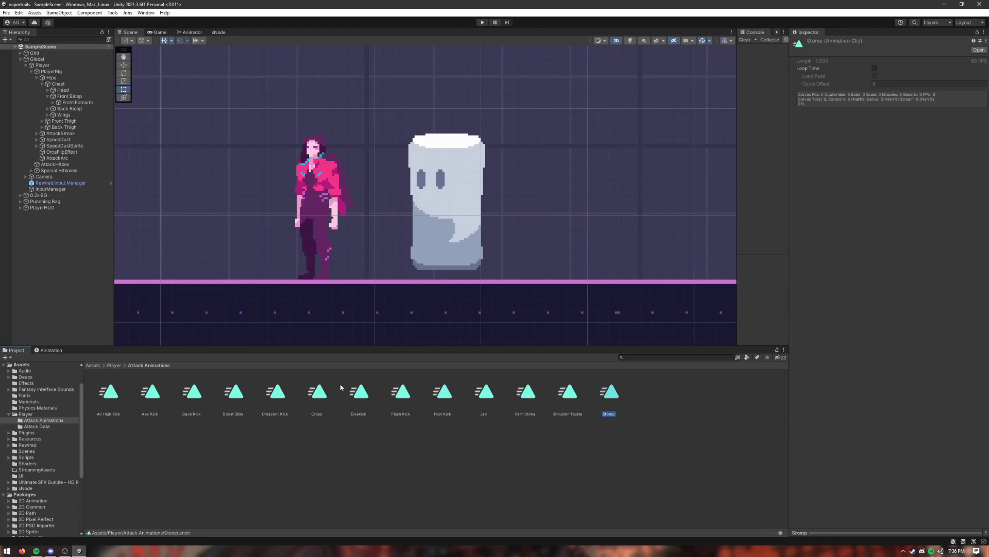
Set the Stomp clip's sample rate to 12
{"action": "left_click", "coordinate": [61, 353]}
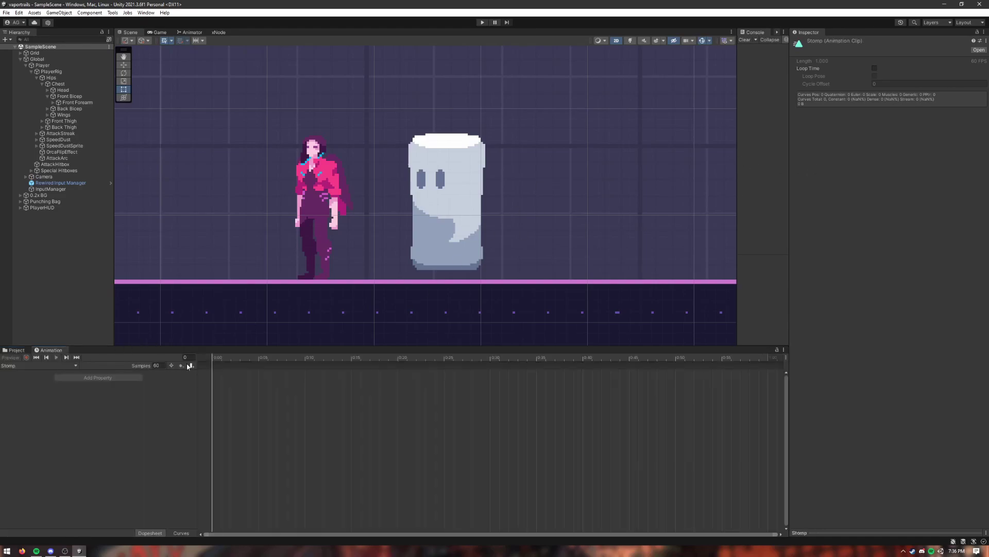
{"action": "left_click", "coordinate": [157, 366]}
{"action": "type", "text": "12"}
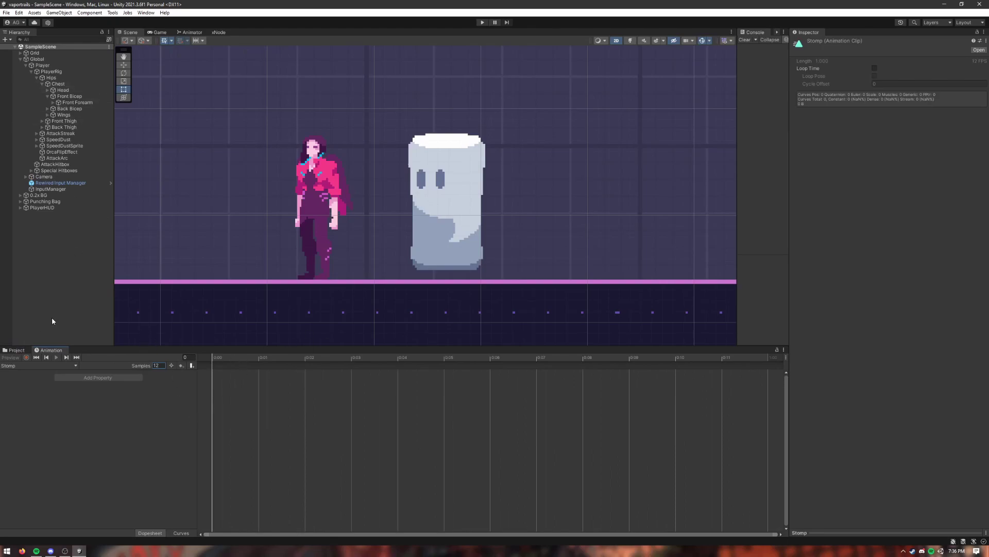
Add the Stomp clip as a state in the GroundAttacks sub-state machine of the player's animator, below Flash Kick
{"action": "left_click", "coordinate": [190, 32]}
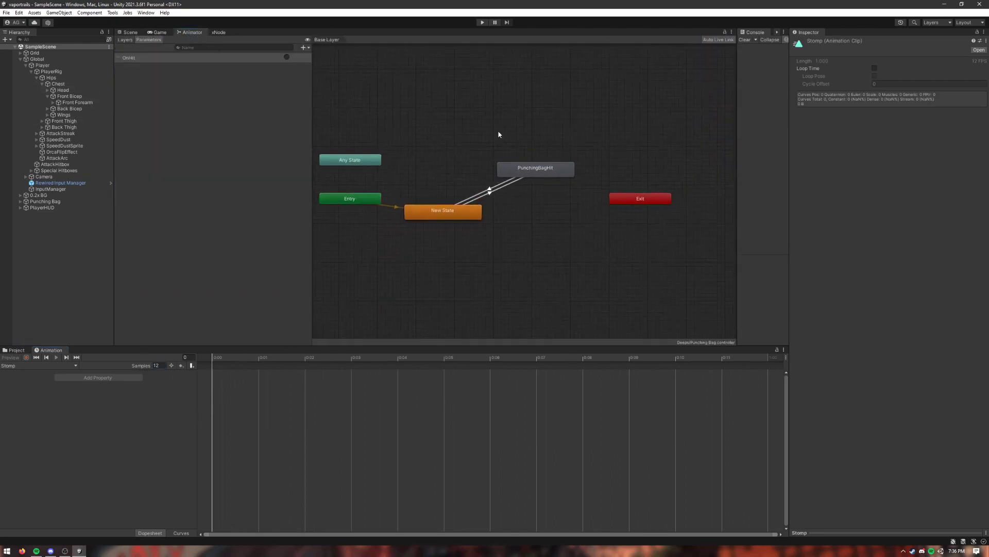
{"action": "left_click", "coordinate": [42, 65]}
{"action": "middle_click_drag", "start_coordinate": [596, 189], "coordinate": [565, 187]}
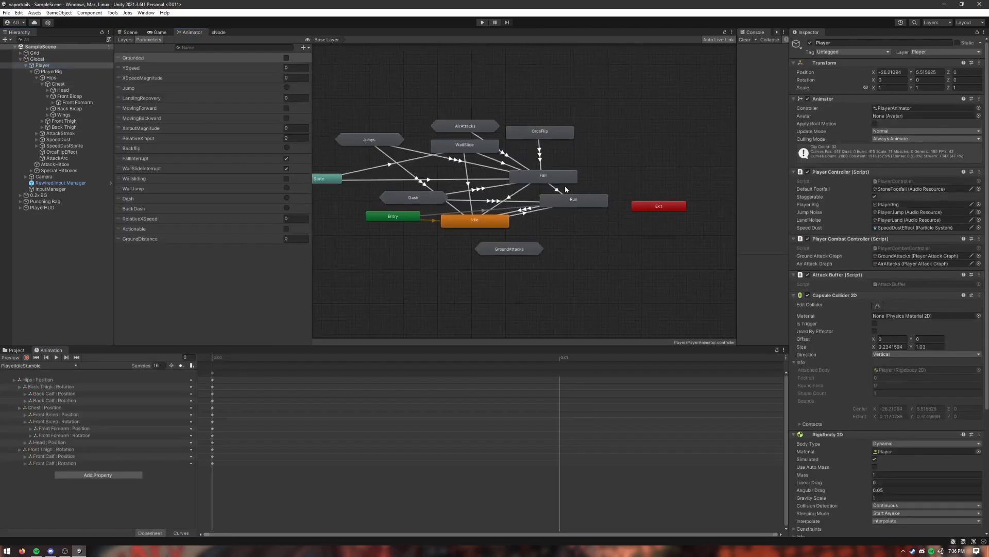
{"action": "double_click", "coordinate": [513, 249]}
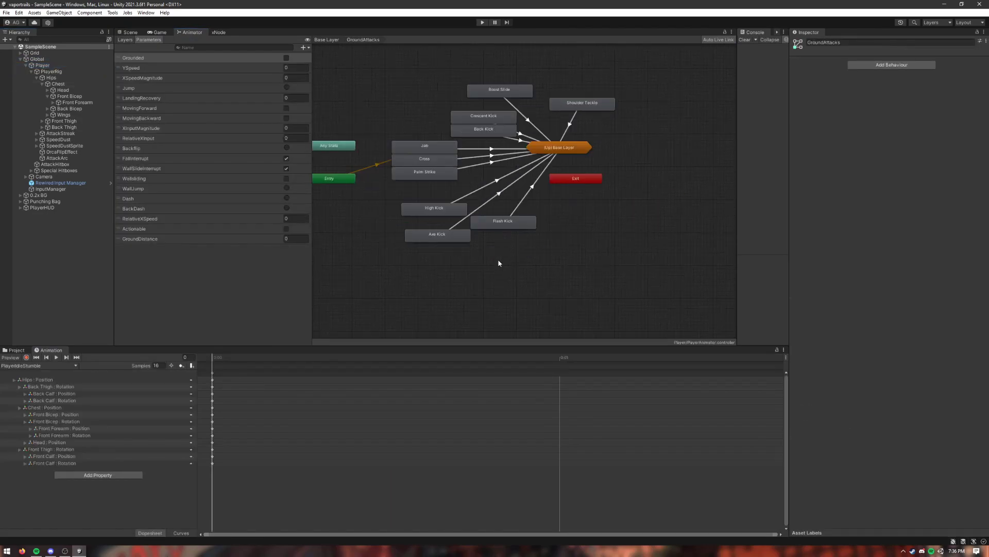
{"action": "left_click", "coordinate": [16, 350]}
{"action": "middle_click_drag", "start_coordinate": [476, 225], "coordinate": [441, 241]}
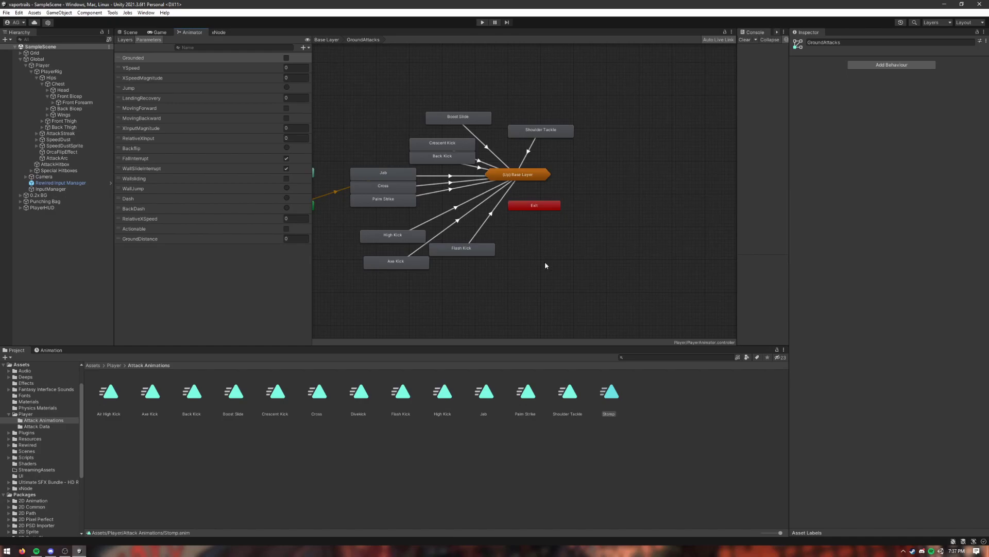
{"action": "left_click_drag", "start_coordinate": [620, 401], "coordinate": [484, 270]}
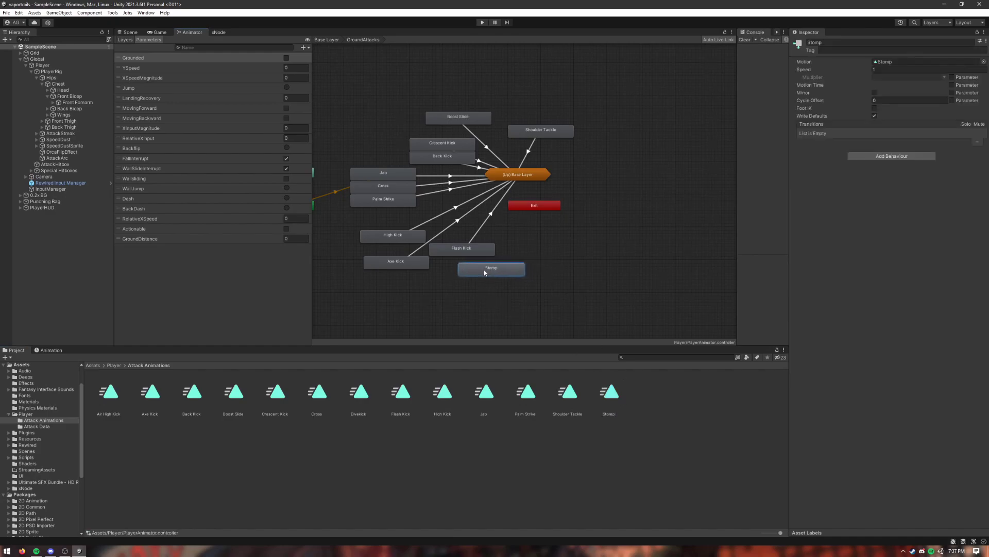
Copy the transition parameters of Flash Kick -> Base Layer and create a transition from the Stomp state to the Base Layer state machine
{"action": "left_click", "coordinate": [483, 230]}
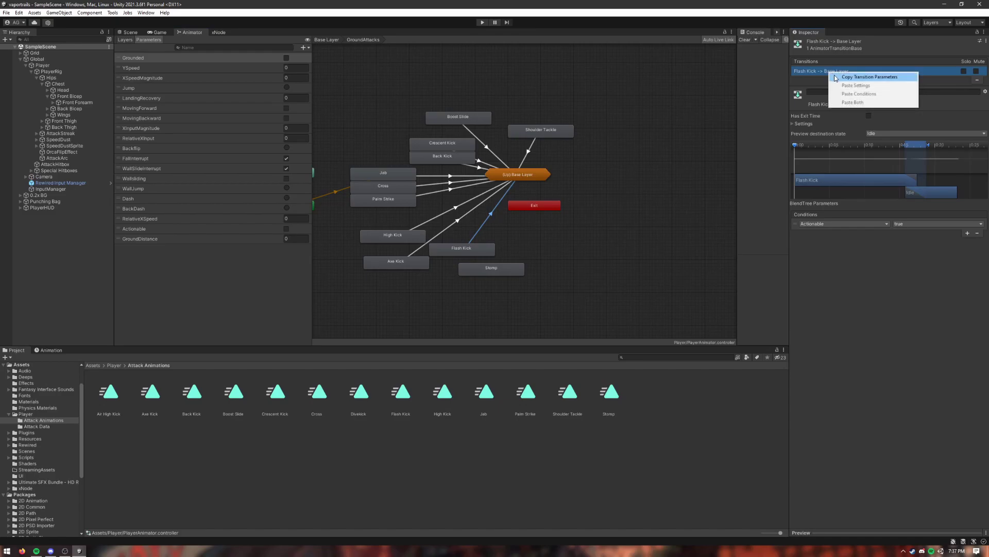
{"action": "right_click", "coordinate": [516, 271]}
{"action": "left_click", "coordinate": [534, 272]}
{"action": "left_click", "coordinate": [522, 175]}
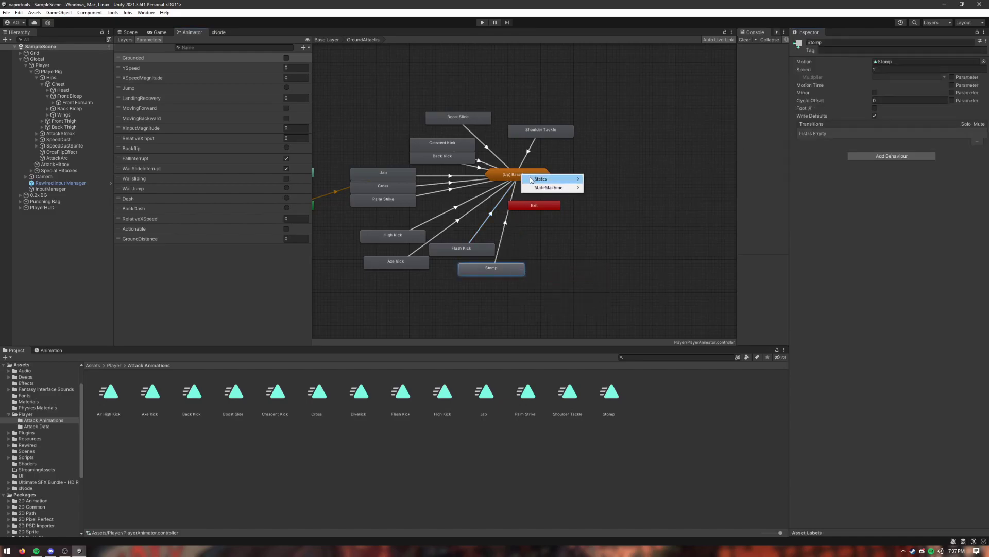
{"action": "mouse_move", "coordinate": [543, 190]}
{"action": "left_click", "coordinate": [606, 212]}
Paste both the copied settings and conditions onto the Stomp -> Base Layer transition
{"action": "left_click", "coordinate": [518, 178]}
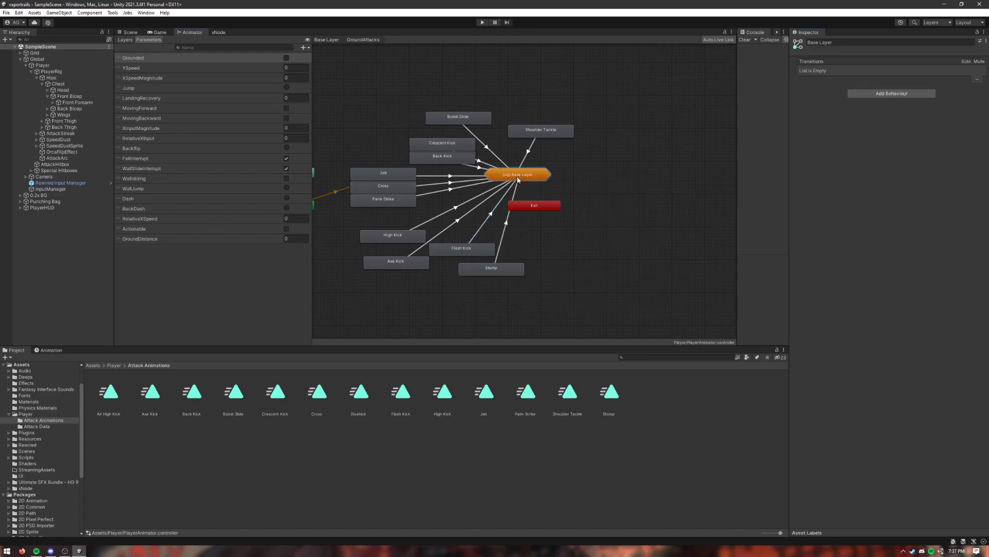
{"action": "left_click", "coordinate": [507, 194]}
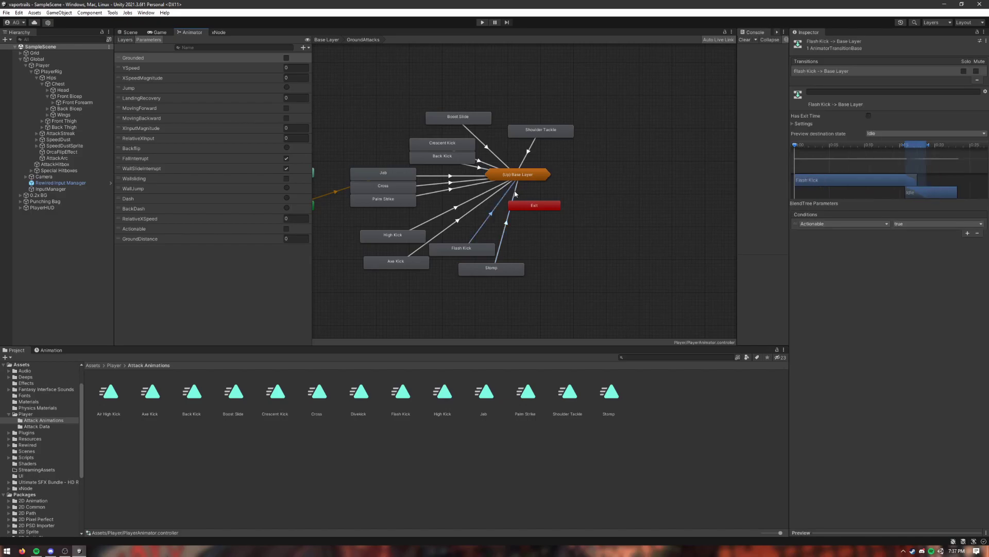
{"action": "left_click", "coordinate": [515, 194]}
{"action": "right_click", "coordinate": [800, 70]}
{"action": "left_click", "coordinate": [813, 104]}
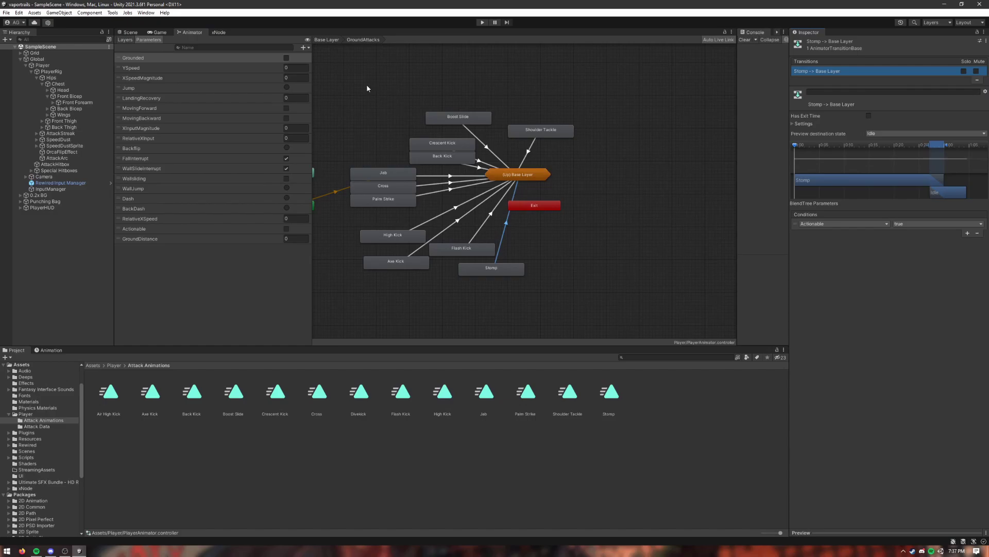
Examine the WallSlide state and the Dash and GroundAttacks sub-state machines in the player animator's base layer
{"action": "left_click", "coordinate": [330, 40]}
{"action": "scroll", "coordinate": [535, 191], "scroll_direction": "up", "scroll_amount": 5}
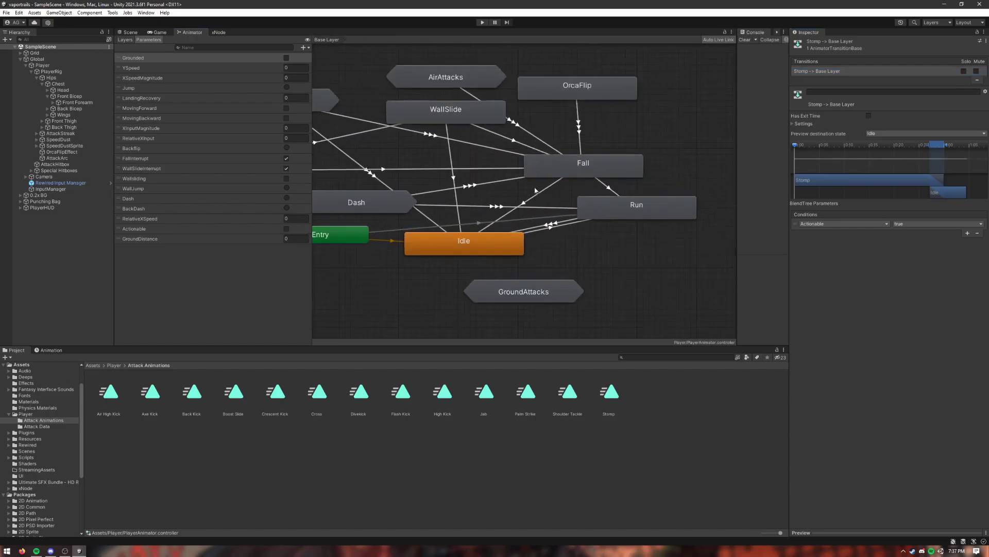
{"action": "scroll", "coordinate": [536, 191], "scroll_direction": "down", "scroll_amount": 2}
{"action": "scroll", "coordinate": [572, 211], "scroll_direction": "down", "scroll_amount": 2}
{"action": "left_click", "coordinate": [482, 164]}
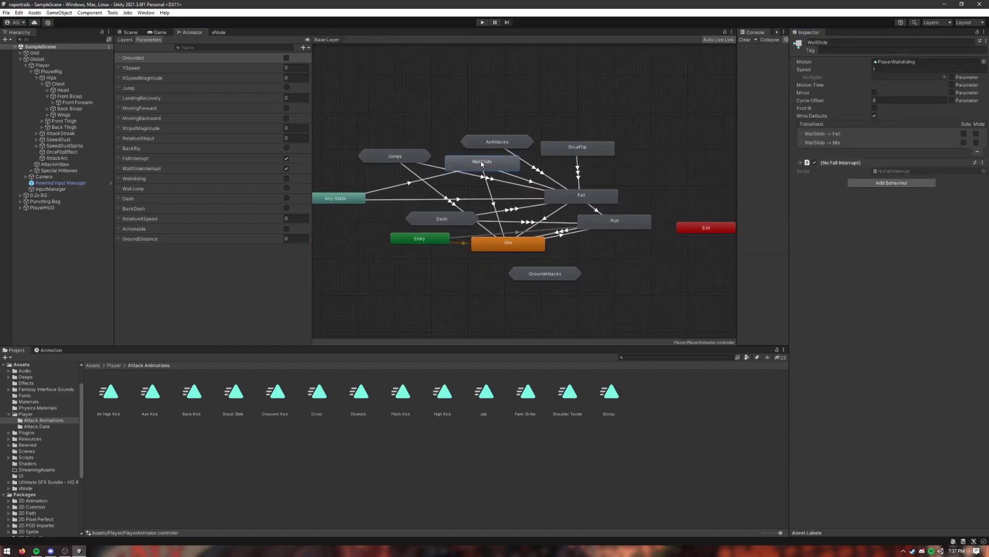
{"action": "double_click", "coordinate": [436, 221]}
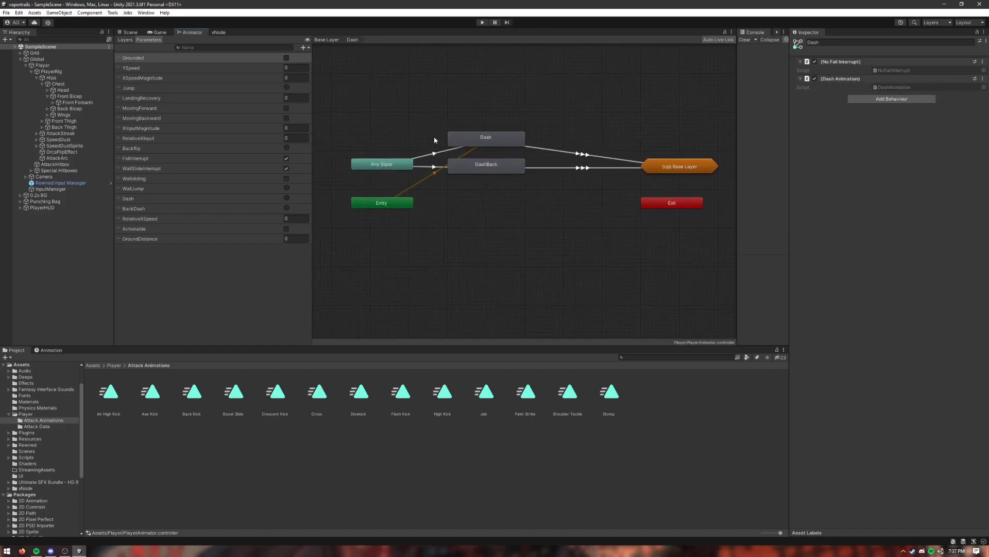
{"action": "left_click", "coordinate": [326, 39]}
{"action": "left_click", "coordinate": [545, 267]}
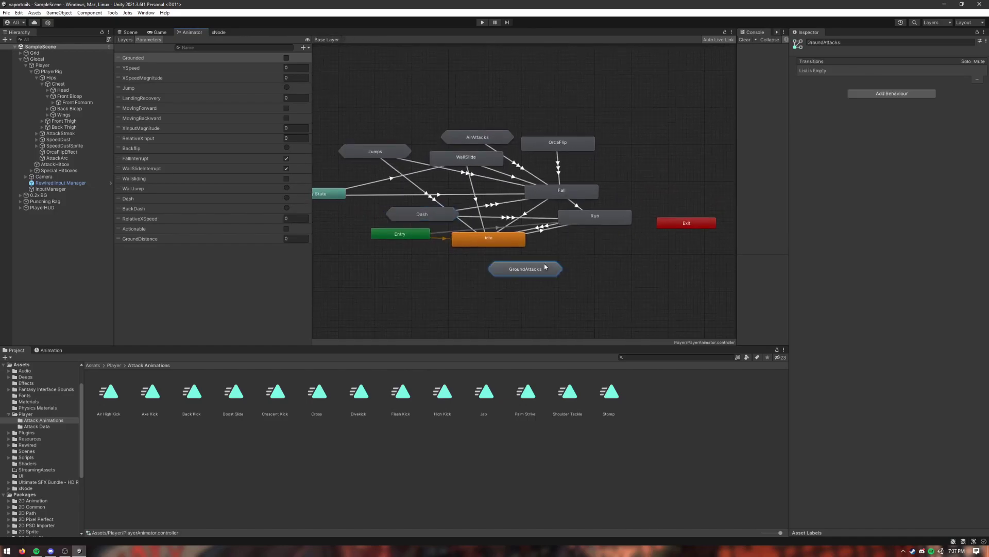
{"action": "double_click", "coordinate": [545, 267]}
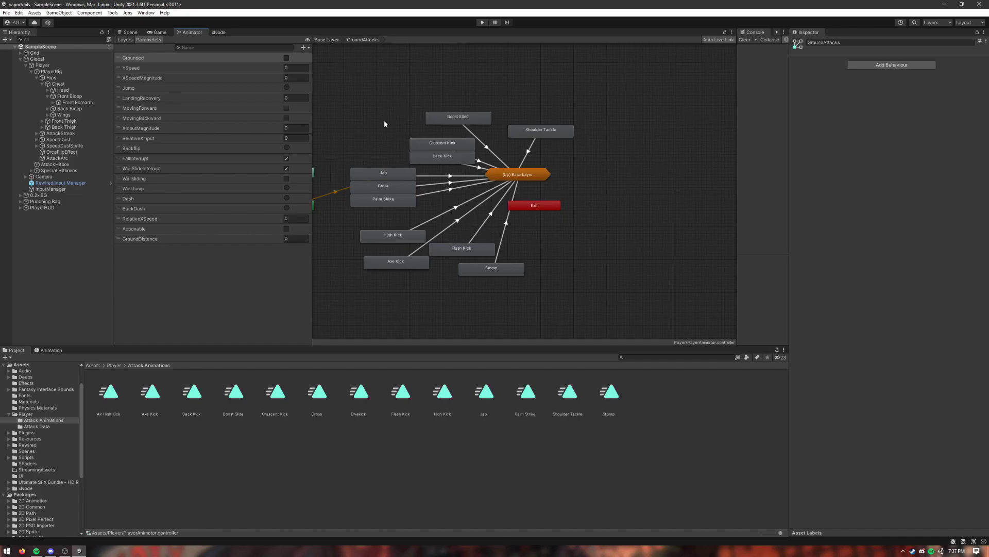
{"action": "left_click", "coordinate": [327, 40]}
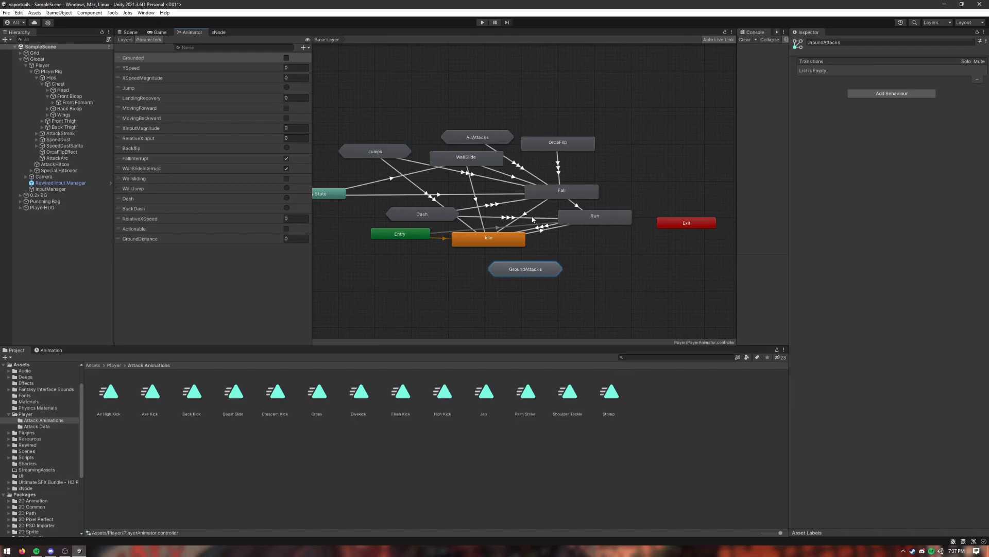
{"action": "scroll", "coordinate": [509, 214], "scroll_direction": "up", "scroll_amount": 1}
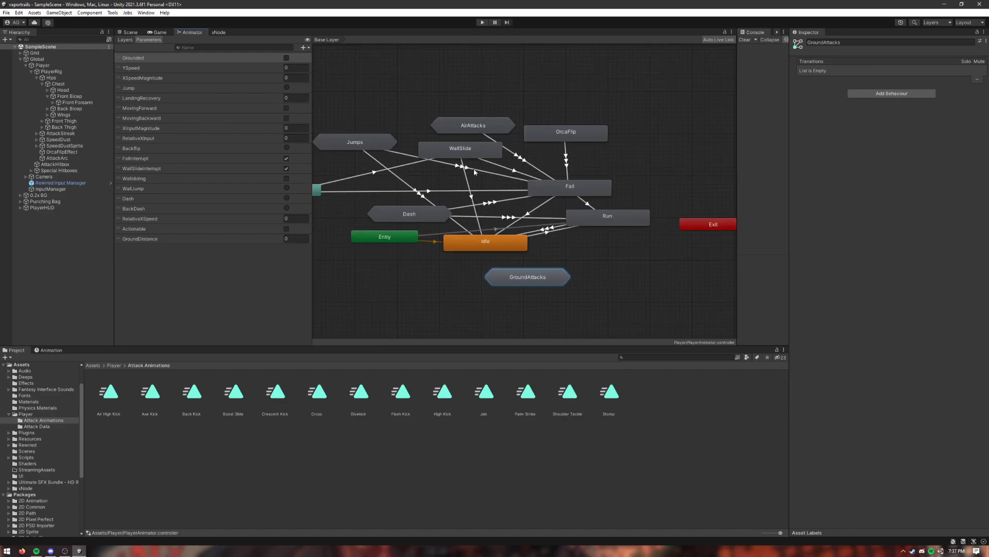
{"action": "scroll", "coordinate": [475, 172], "scroll_direction": "down", "scroll_amount": 3}
Load the Stomp clip for the Player object in the Animation editor and start keyframe recording at frame 0
{"action": "left_click", "coordinate": [128, 32]}
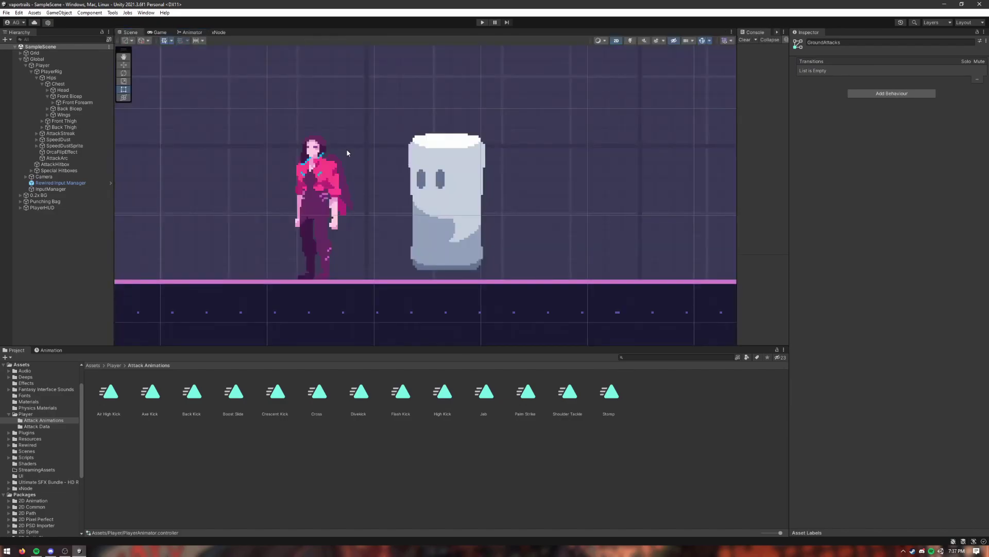
{"action": "left_click", "coordinate": [57, 351]}
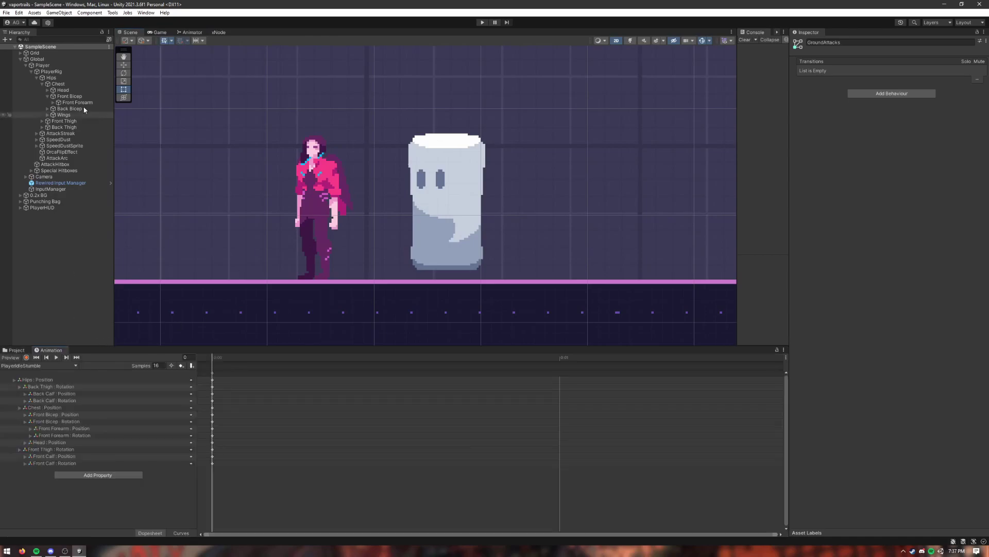
{"action": "left_click", "coordinate": [44, 64]}
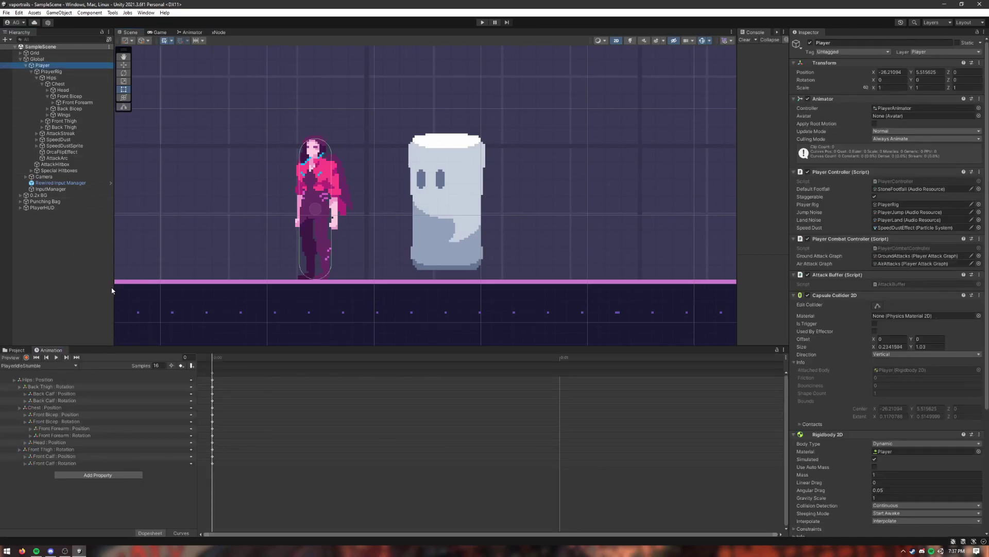
{"action": "left_click", "coordinate": [60, 366]}
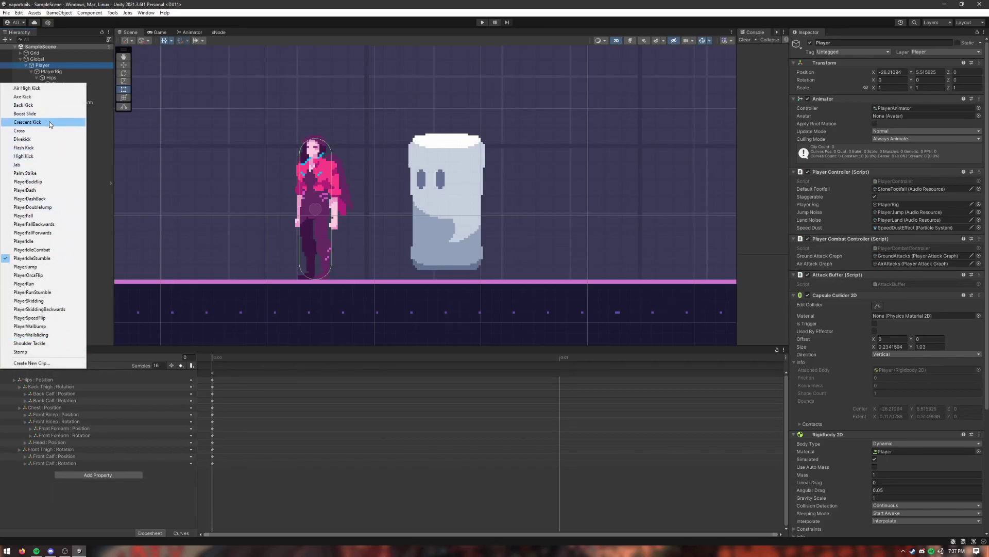
{"action": "left_click", "coordinate": [35, 351]}
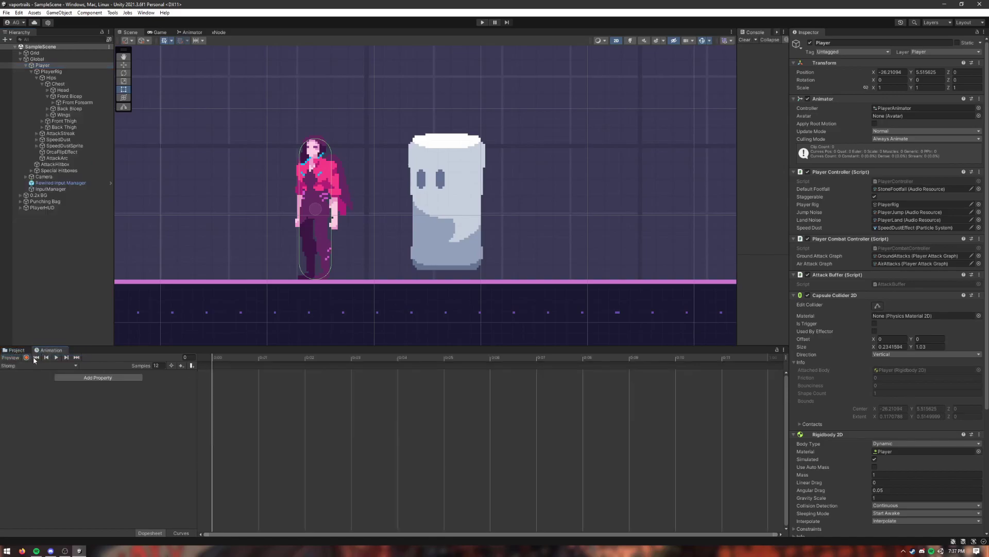
{"action": "left_click_drag", "start_coordinate": [235, 359], "coordinate": [186, 372]}
{"action": "left_click", "coordinate": [27, 357]}
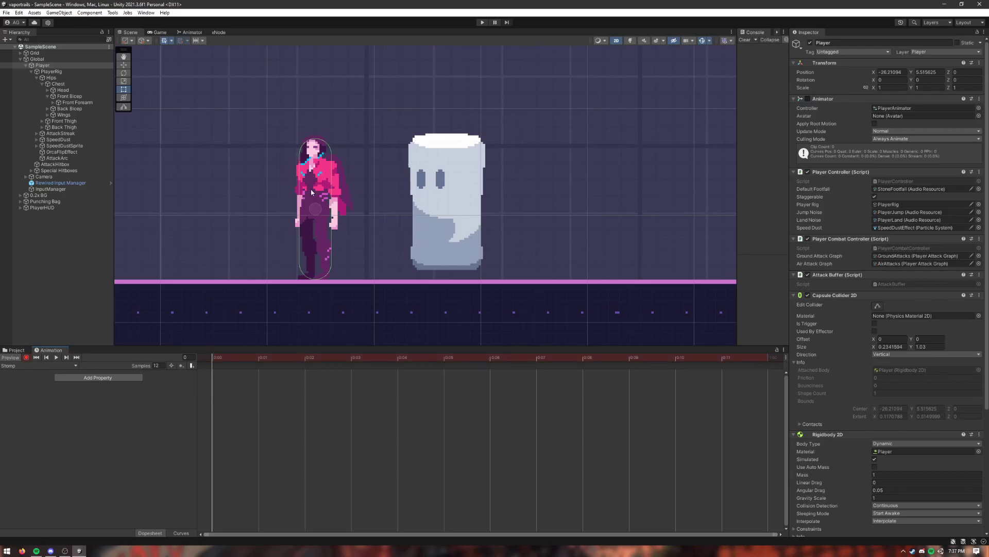
Disable the Back Foot's Rotation Constraint at frame 0 of the Stomp clip
{"action": "left_click", "coordinate": [309, 230]}
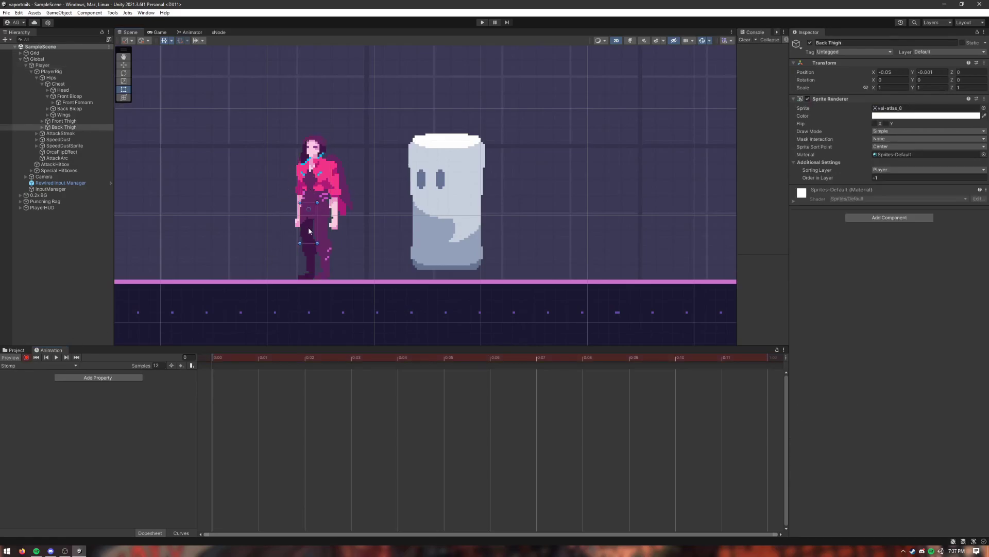
{"action": "left_click", "coordinate": [309, 278]}
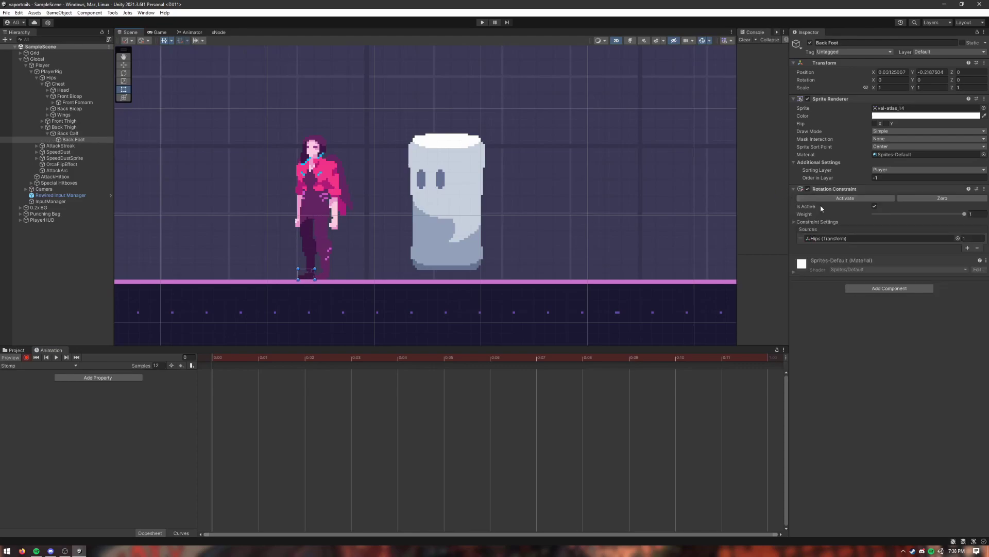
{"action": "left_click", "coordinate": [808, 189]}
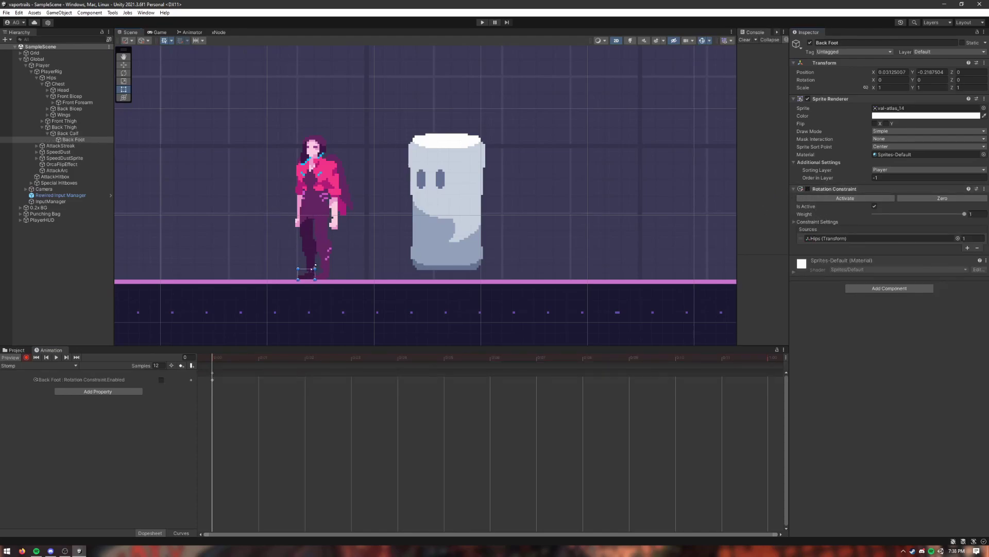
{"action": "mouse_move", "coordinate": [317, 267]}
{"action": "left_mouse_down"}
{"action": "mouse_move", "coordinate": [316, 283]}
{"action": "mouse_move", "coordinate": [319, 276]}
{"action": "left_mouse_up"}
{"action": "key", "text": "ctrl+z"}
{"action": "left_click", "coordinate": [307, 236]}
{"action": "left_click_drag", "start_coordinate": [320, 199], "coordinate": [337, 232]}
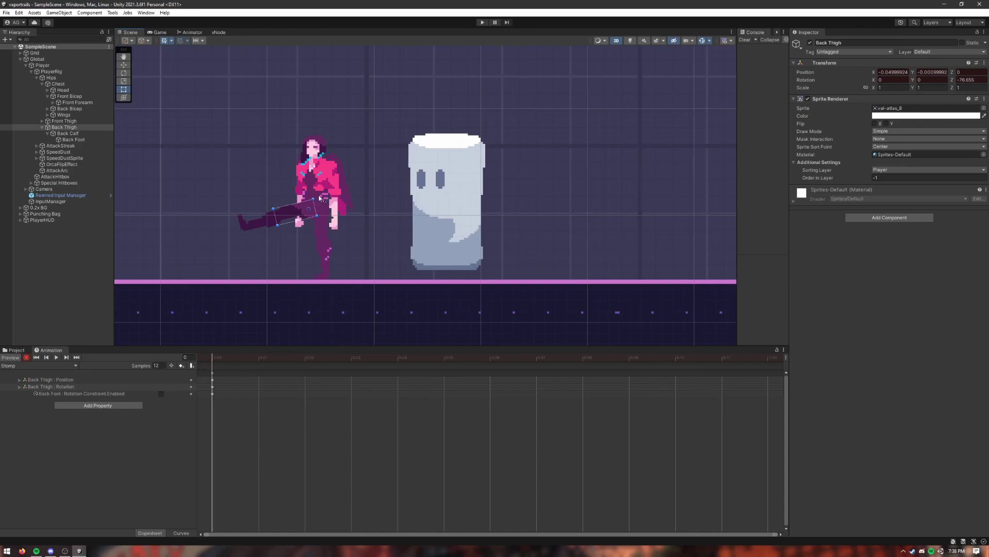
{"action": "left_click_drag", "start_coordinate": [278, 226], "coordinate": [242, 233]}
{"action": "left_click", "coordinate": [269, 209]}
{"action": "left_click", "coordinate": [292, 205]}
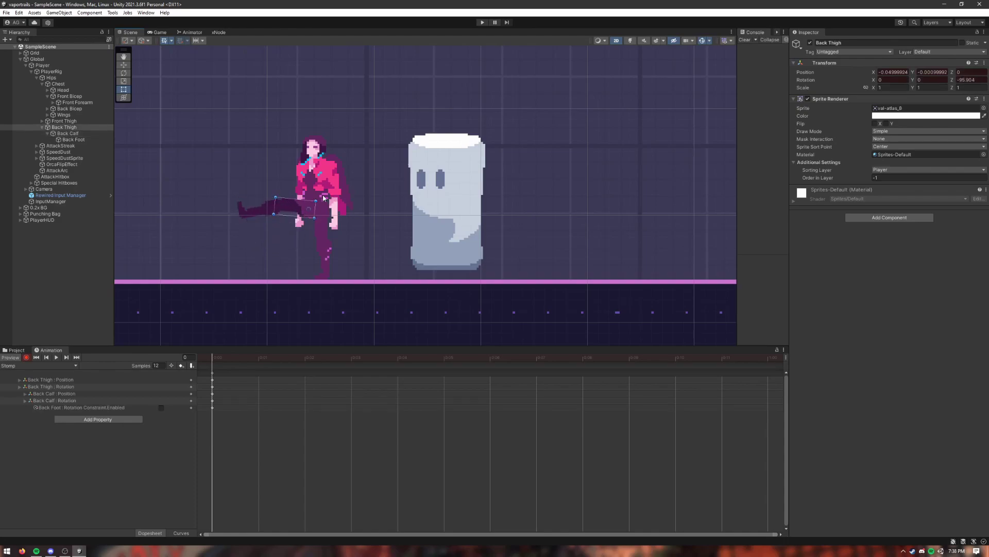
{"action": "left_click_drag", "start_coordinate": [319, 201], "coordinate": [309, 199]}
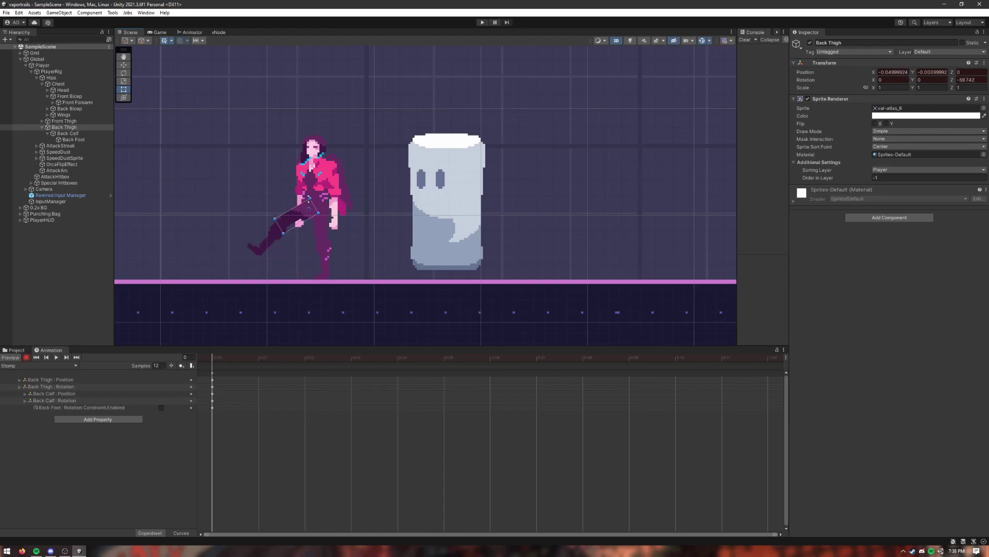
{"action": "left_click", "coordinate": [326, 254]}
{"action": "left_click_drag", "start_coordinate": [339, 235], "coordinate": [320, 231]}
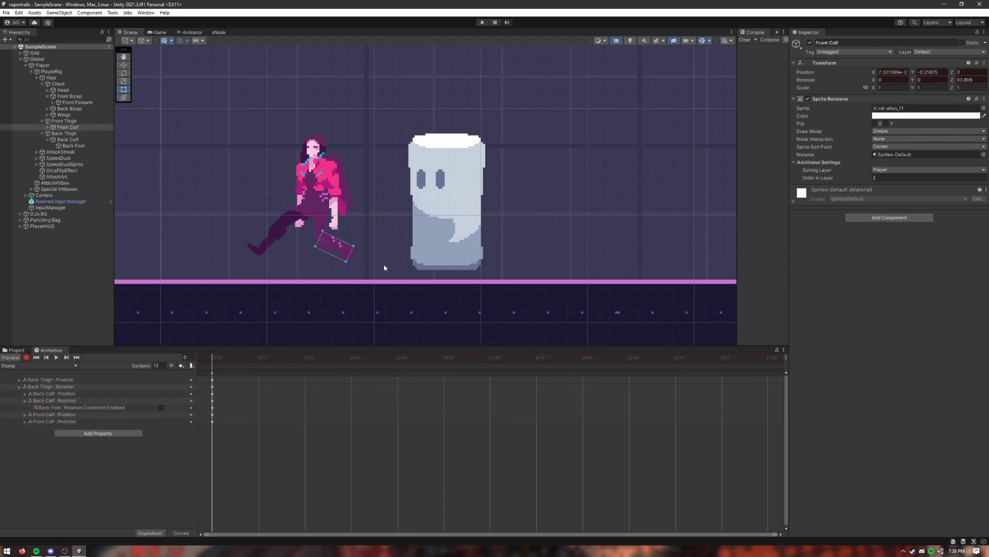
{"action": "key", "text": "ctrl+z"}
{"action": "key", "text": "ctrl+z"}
{"action": "key", "text": "ctrl+z"}
{"action": "key", "text": "ctrl+z"}
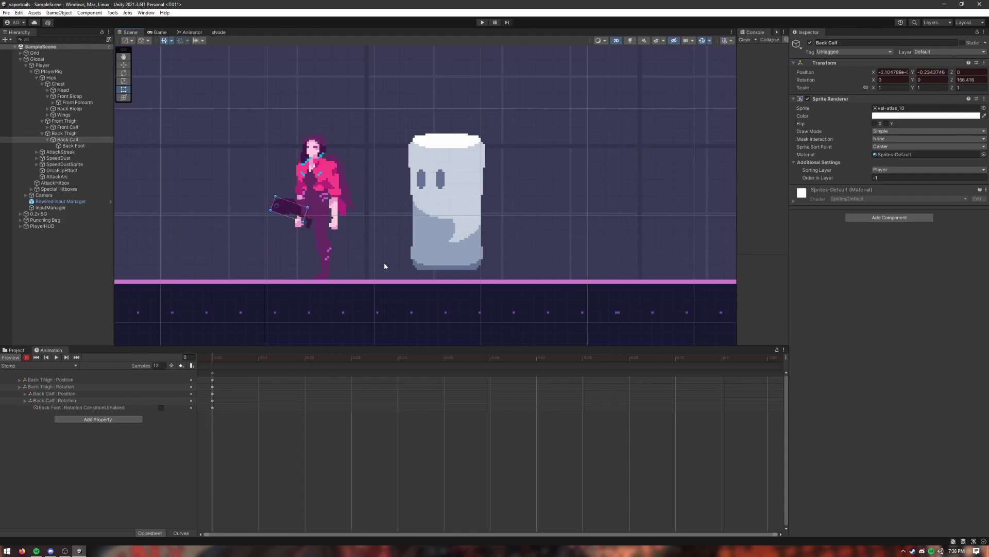
{"action": "key", "text": "ctrl+z"}
{"action": "key", "text": "ctrl+z"}
{"action": "key", "text": "ctrl+z"}
{"action": "key", "text": "ctrl+z"}
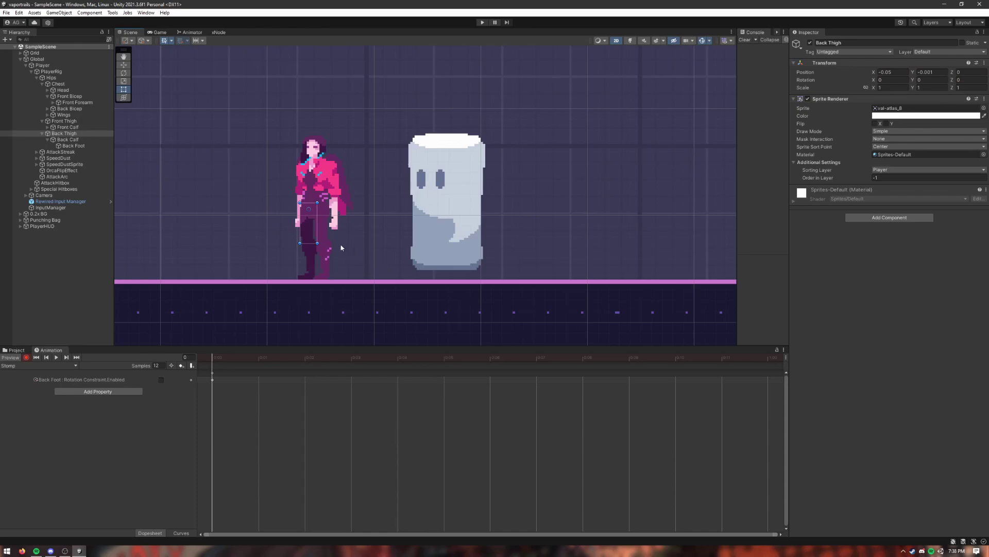
Flip the PlayerRig horizontally at frame 0 by setting its X scale to -1
{"action": "left_click", "coordinate": [50, 72]}
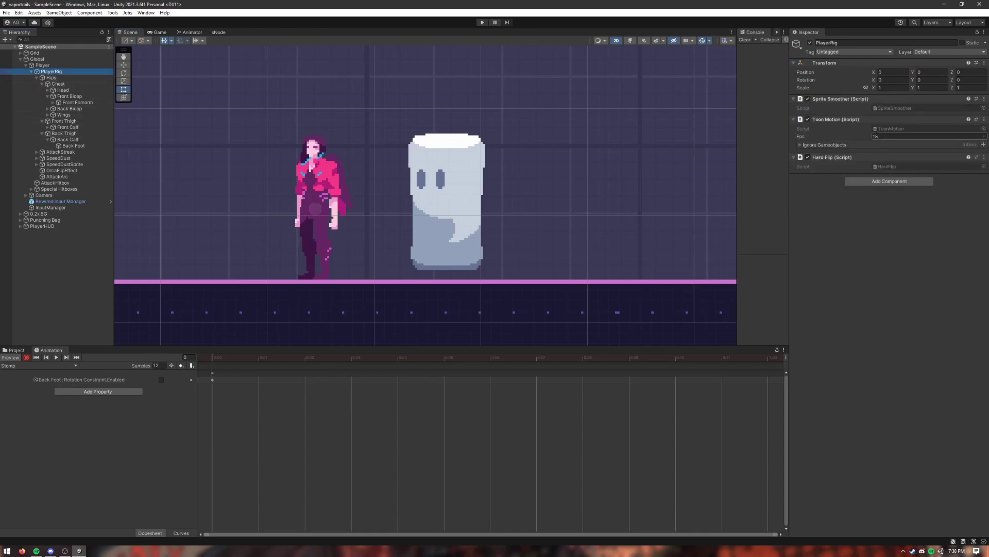
{"action": "left_click", "coordinate": [881, 88]}
{"action": "type", "text": "-1"}
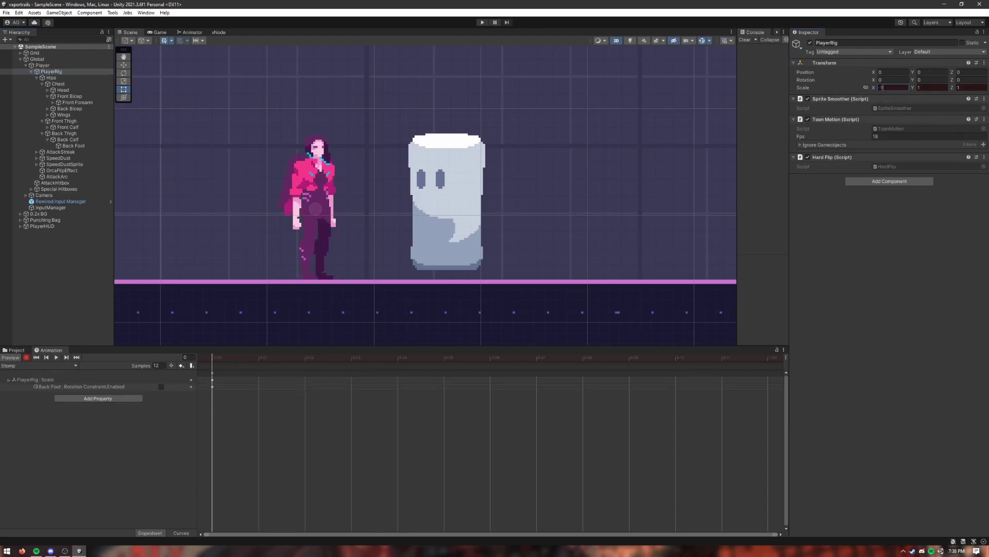
Raise the Back Thigh forward to about -85° and bend the Back Calf downward from the knee at frame 0
{"action": "left_click", "coordinate": [326, 242]}
{"action": "left_click_drag", "start_coordinate": [335, 200], "coordinate": [344, 212]}
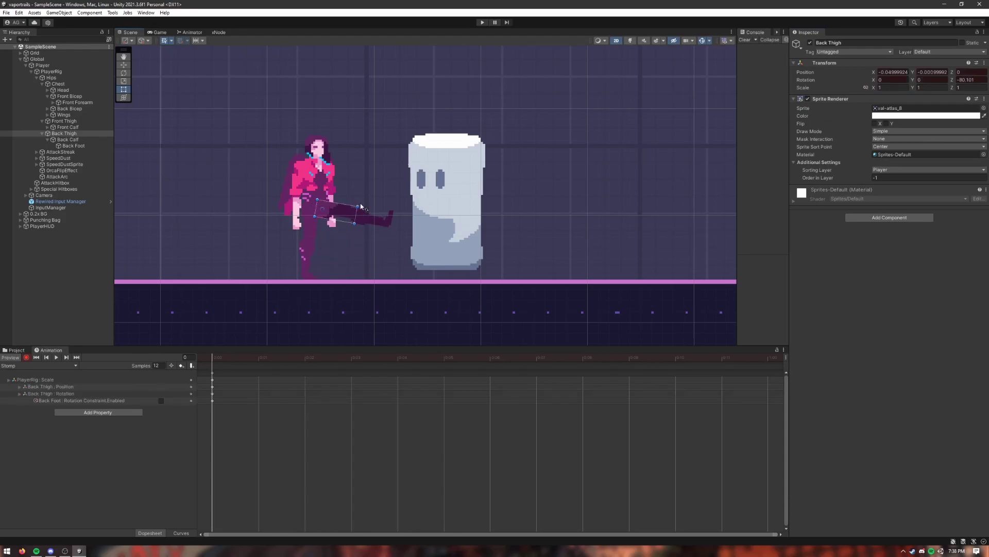
{"action": "left_click", "coordinate": [368, 214]}
{"action": "left_click_drag", "start_coordinate": [385, 208], "coordinate": [350, 242]}
{"action": "left_click", "coordinate": [322, 181]}
{"action": "left_click", "coordinate": [893, 87]}
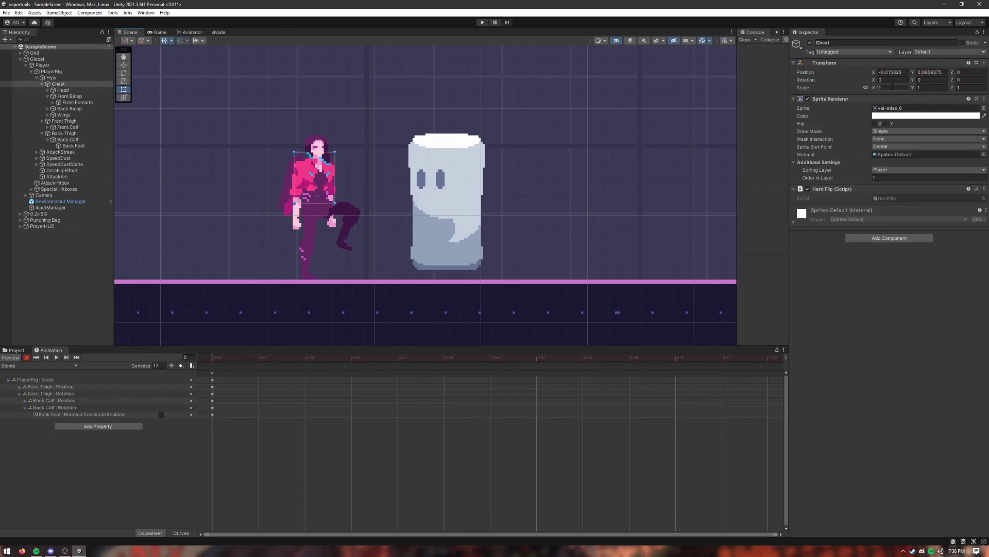
{"action": "type", "text": "-1"}
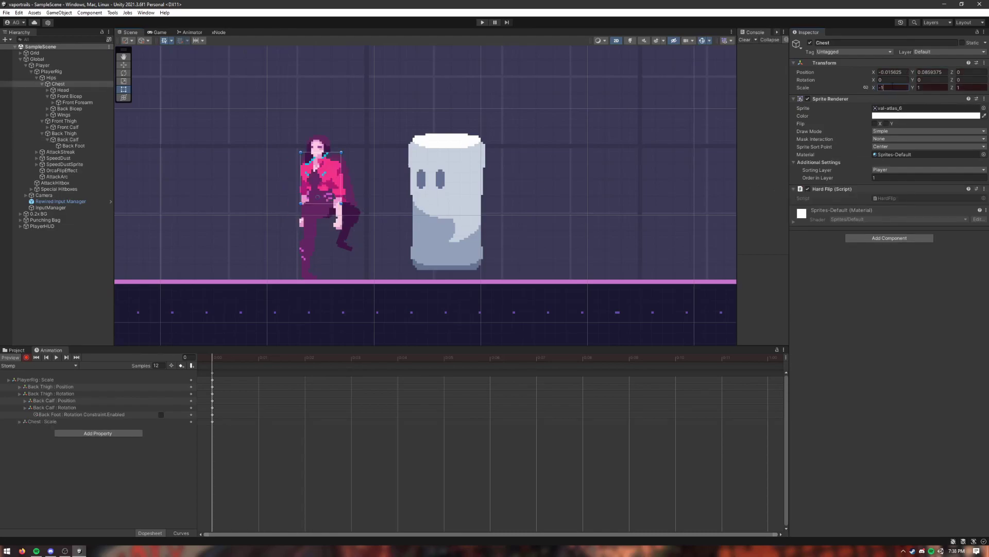
{"action": "key", "text": "ctrl+z"}
Flip the Head horizontally at frame 0 by setting its X scale to -1
{"action": "left_click", "coordinate": [320, 156]}
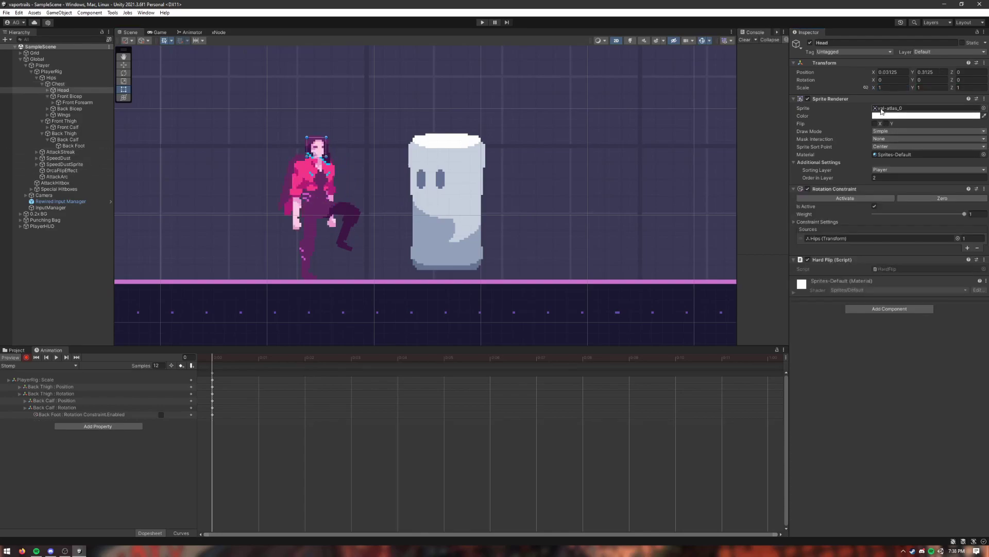
{"action": "left_click", "coordinate": [890, 87]}
{"action": "type", "text": "-1"}
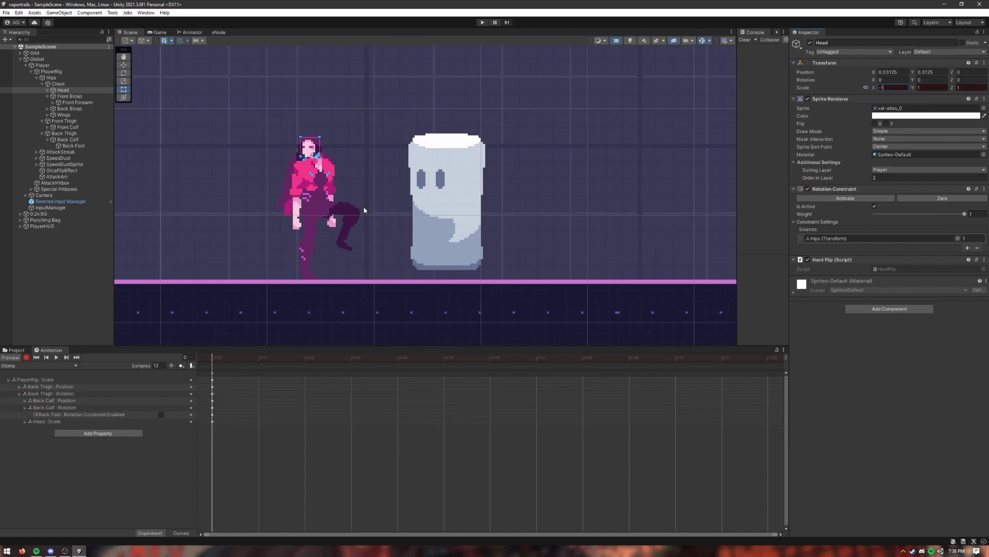
Lift the Back Thigh to about -128° with the calf and foot tucked below it, and set the Back Thigh's Order in Layer to 2
{"action": "left_click", "coordinate": [343, 216]}
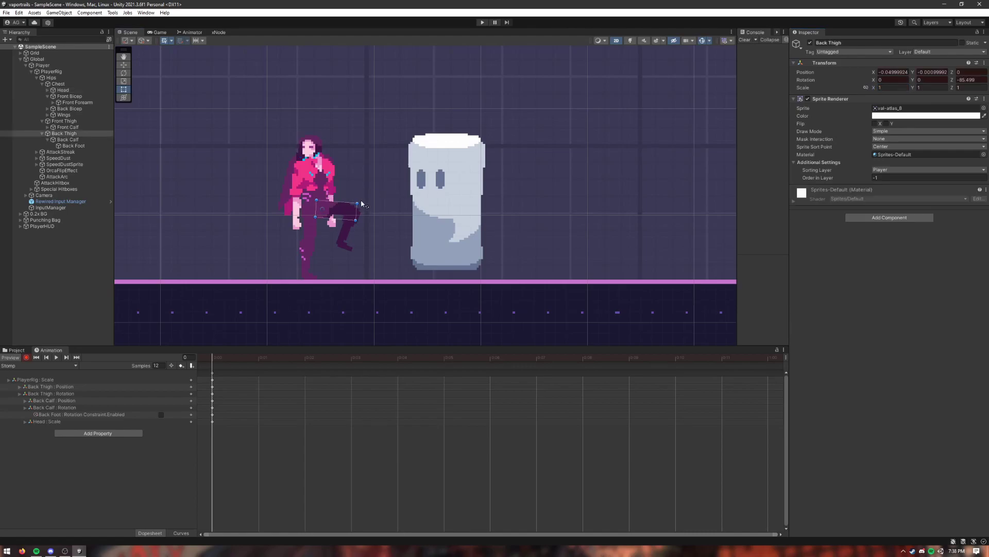
{"action": "left_click_drag", "start_coordinate": [361, 205], "coordinate": [336, 193]}
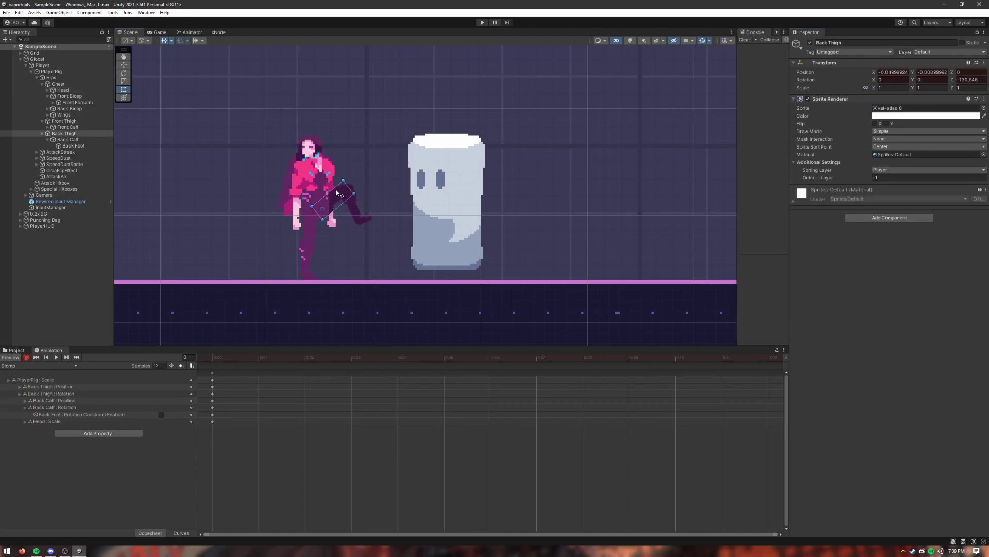
{"action": "left_click", "coordinate": [355, 209]}
{"action": "left_click_drag", "start_coordinate": [356, 183], "coordinate": [346, 232]}
{"action": "left_click", "coordinate": [346, 228]}
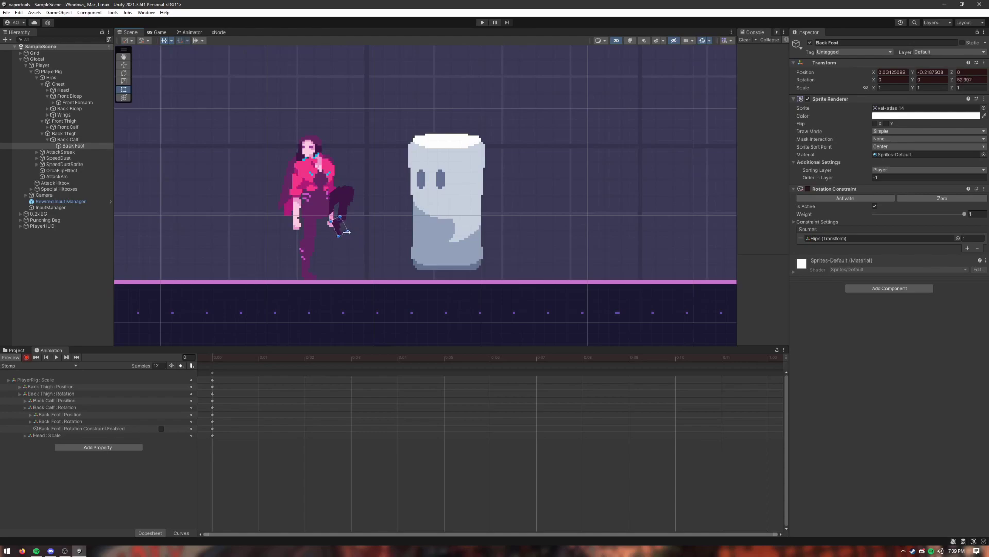
{"action": "left_click", "coordinate": [336, 202]}
{"action": "left_click_drag", "start_coordinate": [846, 179], "coordinate": [850, 183]}
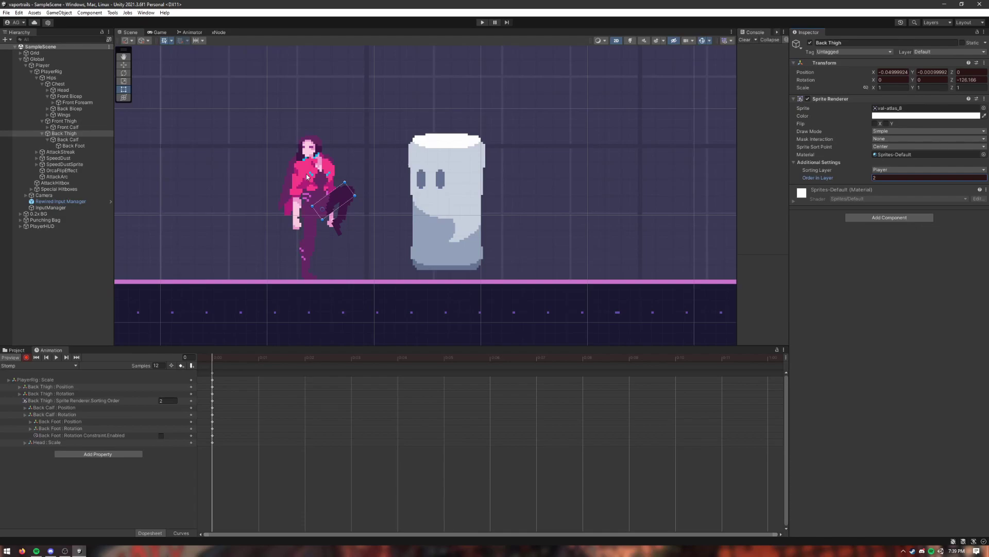
Lean the Chest back to about -15° and bend the front arm so the forearm and hand are raised before the chest
{"action": "left_click", "coordinate": [297, 186]}
{"action": "left_click_drag", "start_coordinate": [310, 158], "coordinate": [323, 177]}
{"action": "left_click", "coordinate": [333, 191]}
{"action": "left_click", "coordinate": [349, 172]}
{"action": "left_click", "coordinate": [320, 171]}
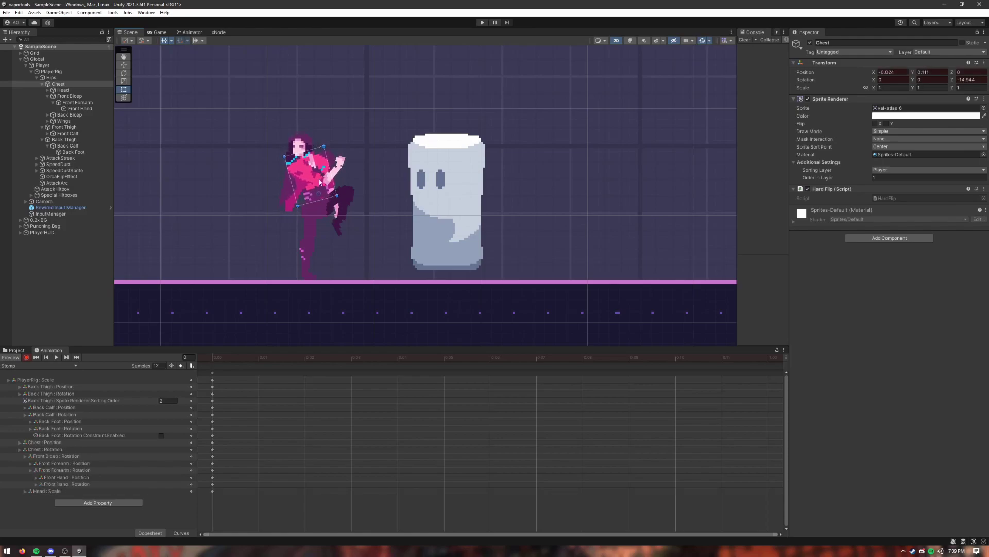
Disable the Front Foot's Rotation Constraint and rotate the foot so its toes point down toward the ground
{"action": "left_click", "coordinate": [309, 229]}
{"action": "left_click", "coordinate": [308, 279]}
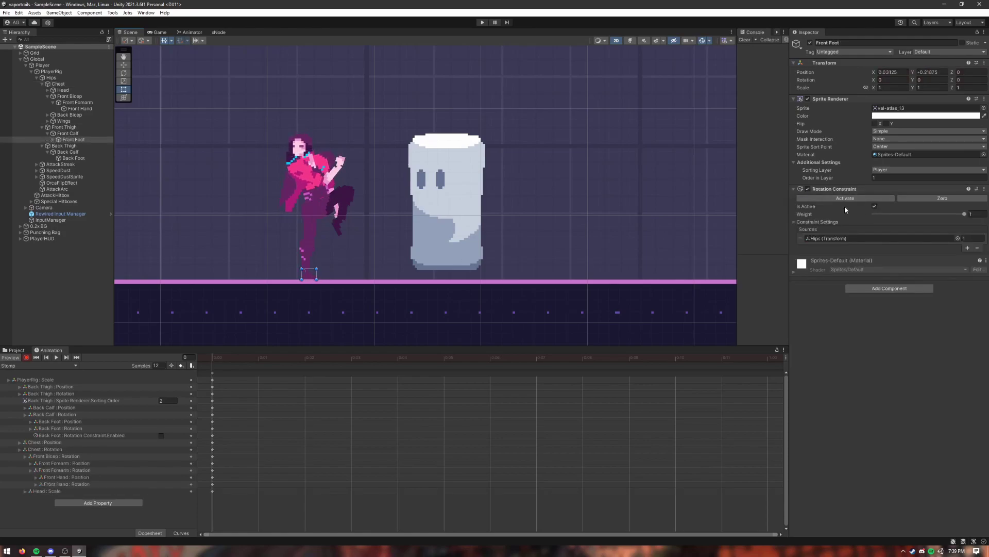
{"action": "left_click", "coordinate": [835, 188]}
{"action": "left_click", "coordinate": [807, 189]}
{"action": "left_click", "coordinate": [794, 188]}
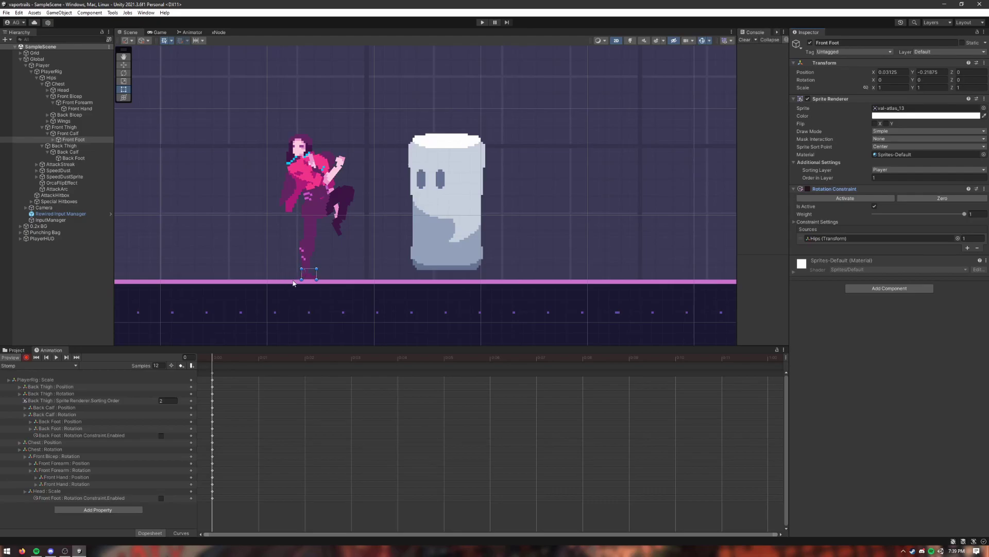
{"action": "left_click_drag", "start_coordinate": [320, 272], "coordinate": [322, 275]}
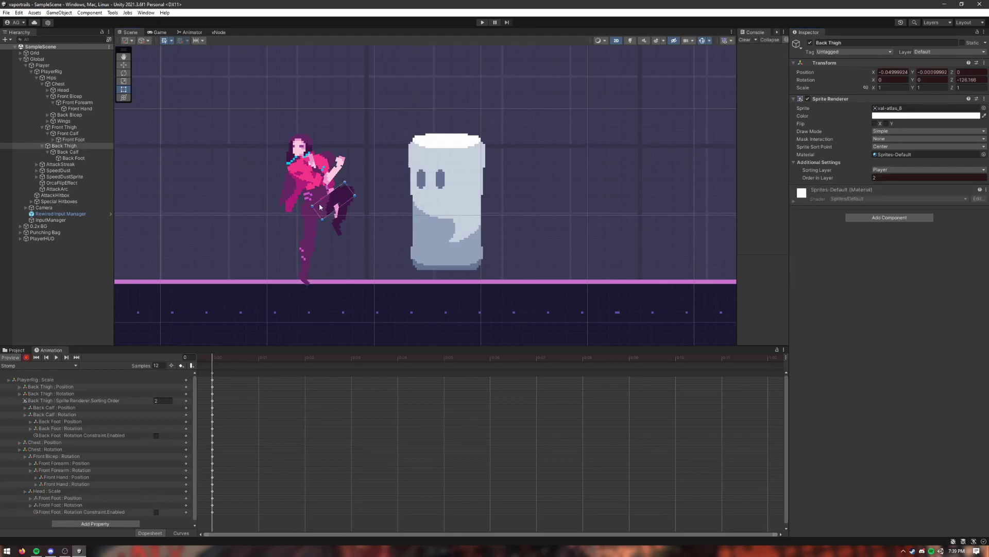
Angle the Front Thigh backward to about 8° and adjust the Chest's rotation to about -13°
{"action": "left_click", "coordinate": [311, 220]}
{"action": "left_click_drag", "start_coordinate": [325, 202], "coordinate": [322, 200]}
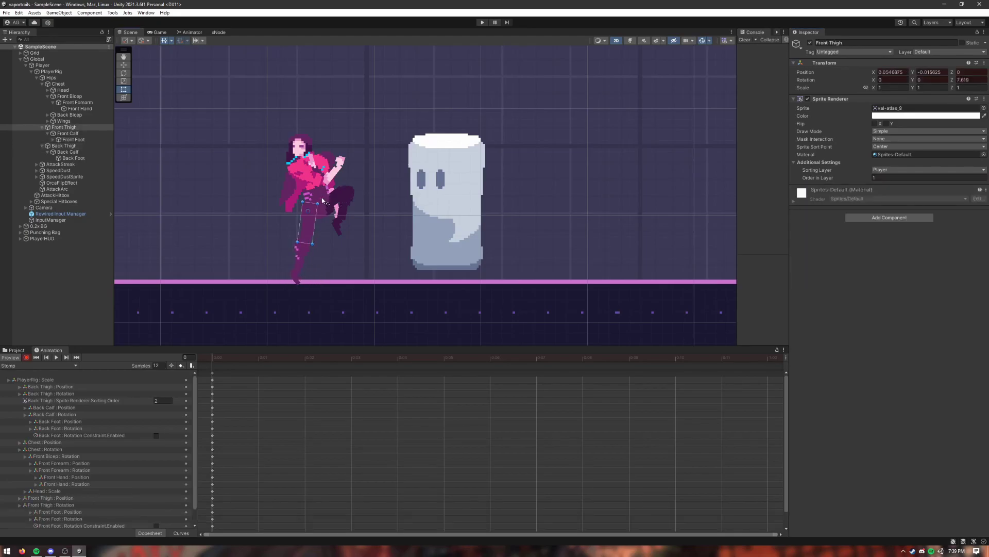
{"action": "left_click", "coordinate": [317, 194]}
{"action": "left_click_drag", "start_coordinate": [326, 144], "coordinate": [328, 146]}
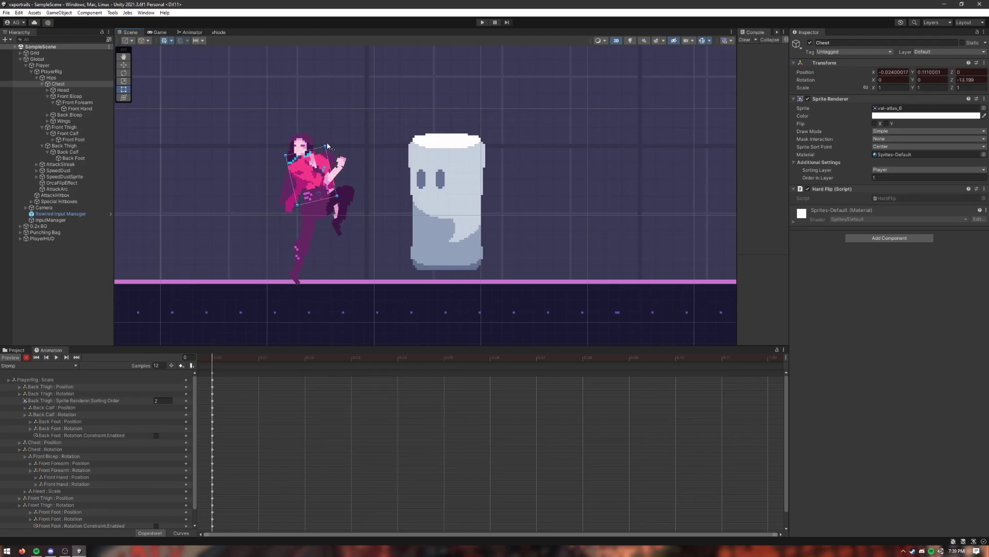
At frame 1, set the X scale of both the PlayerRig and the Head to 1 and compare the pose with frame 0
{"action": "left_click", "coordinate": [257, 358]}
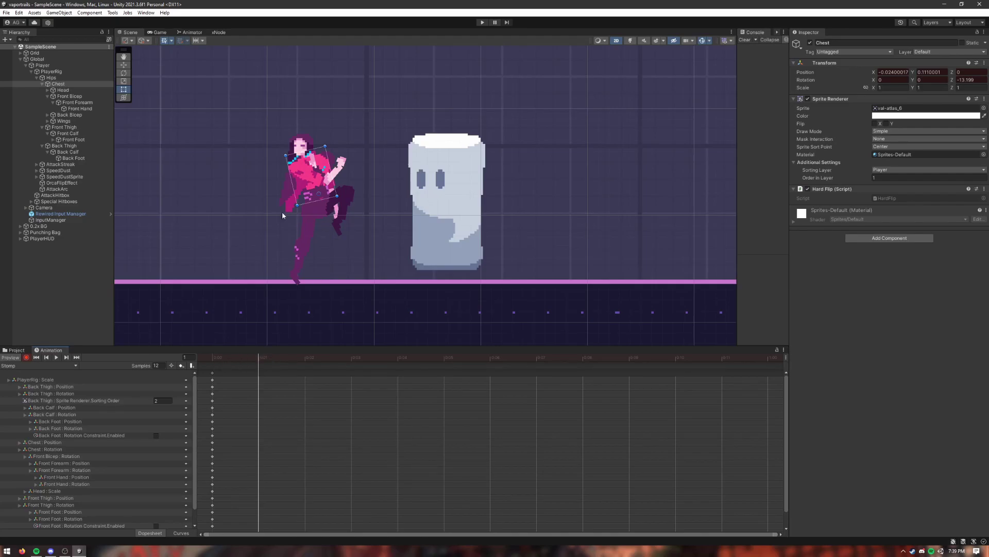
{"action": "left_click", "coordinate": [98, 72]}
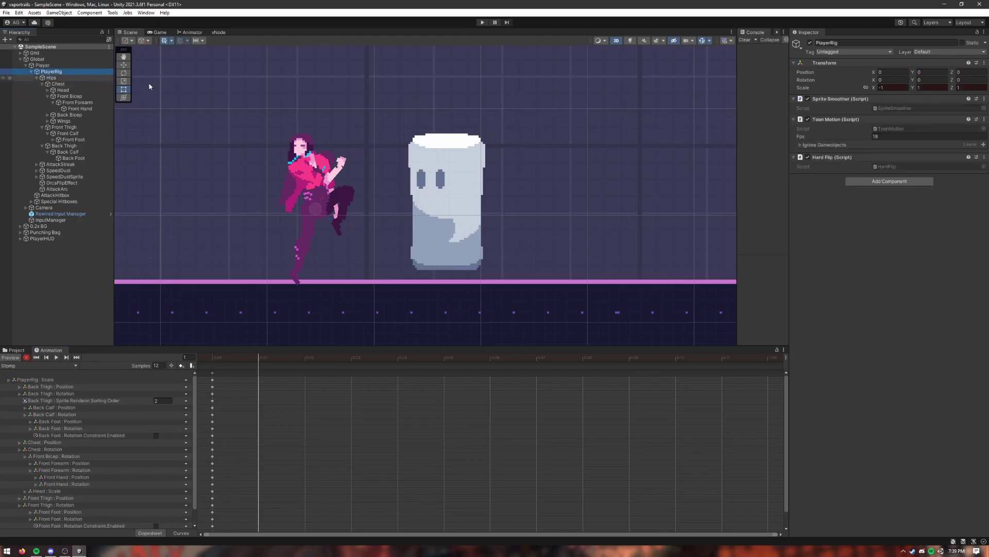
{"action": "left_click", "coordinate": [894, 87]}
{"action": "type", "text": "1"}
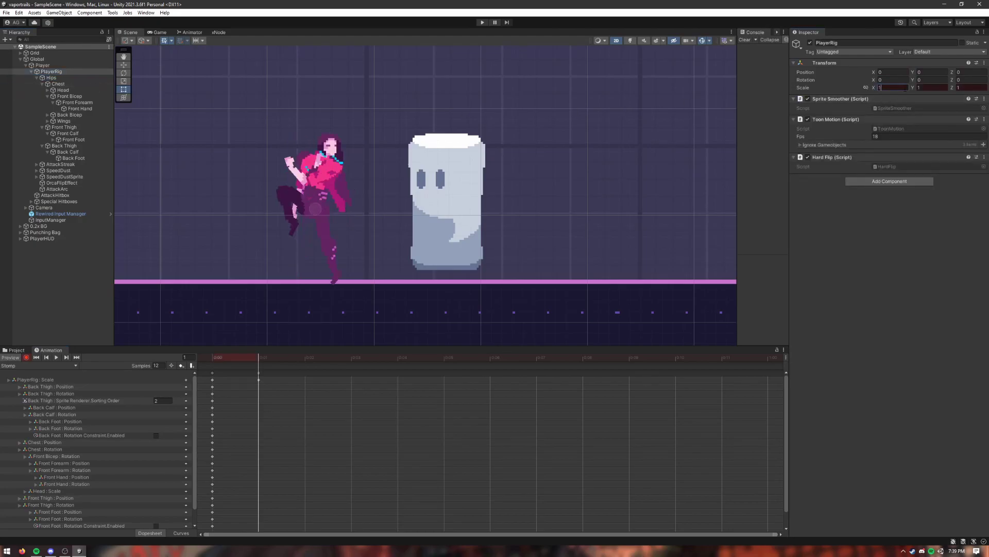
{"action": "left_click", "coordinate": [331, 148]}
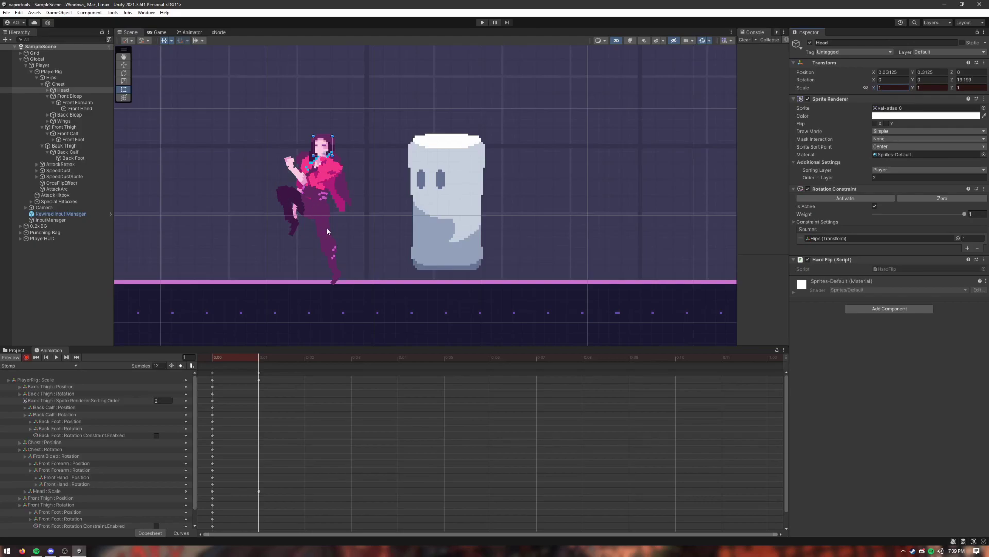
{"action": "left_click", "coordinate": [212, 362]}
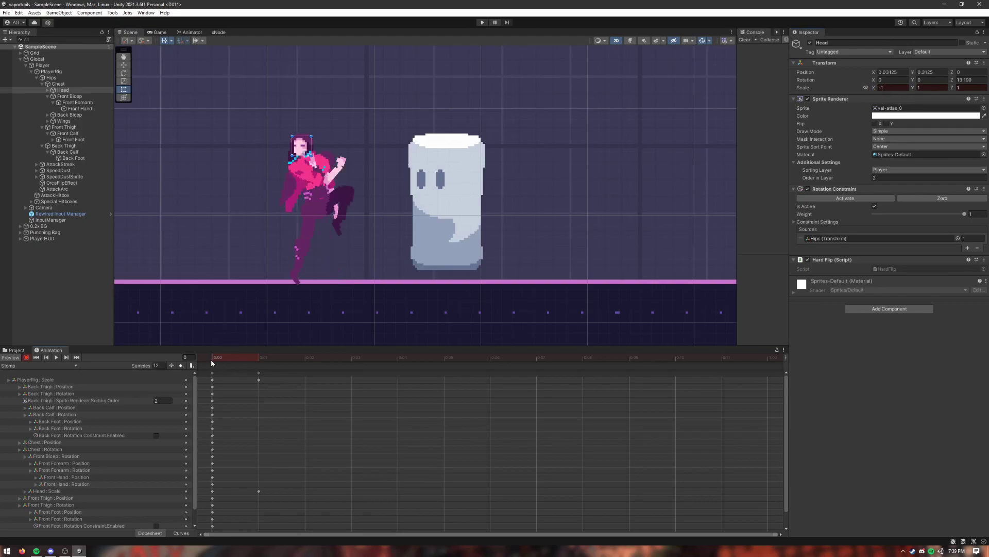
{"action": "left_click", "coordinate": [259, 363]}
{"action": "left_click", "coordinate": [229, 363]}
{"action": "left_click", "coordinate": [244, 362]}
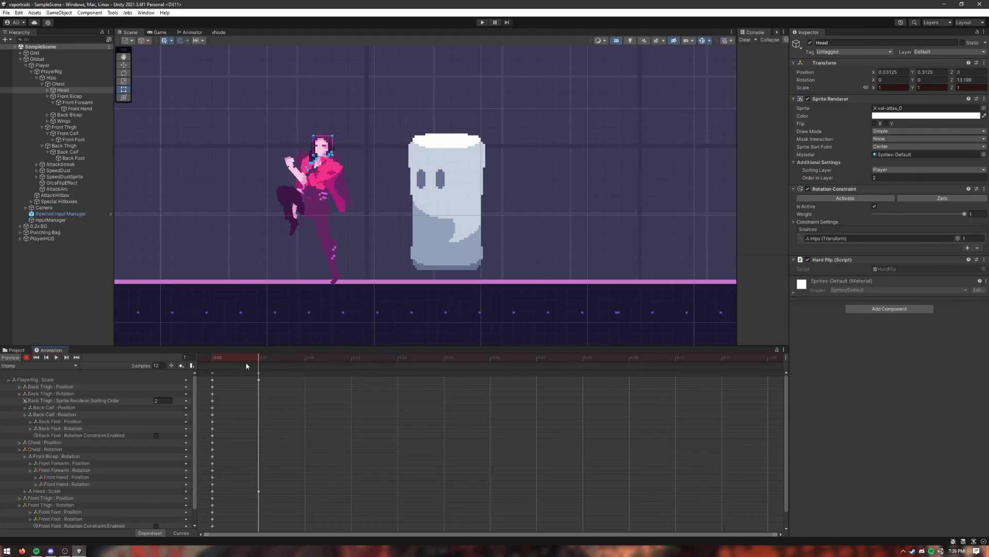
At frame 1, swing the Back Thigh down to about 25°, straighten the Back Calf along it, and lower the Chest slightly
{"action": "left_click", "coordinate": [298, 201]}
{"action": "left_click_drag", "start_coordinate": [329, 210], "coordinate": [324, 275]}
{"action": "left_click", "coordinate": [334, 217]}
{"action": "left_click", "coordinate": [316, 195]}
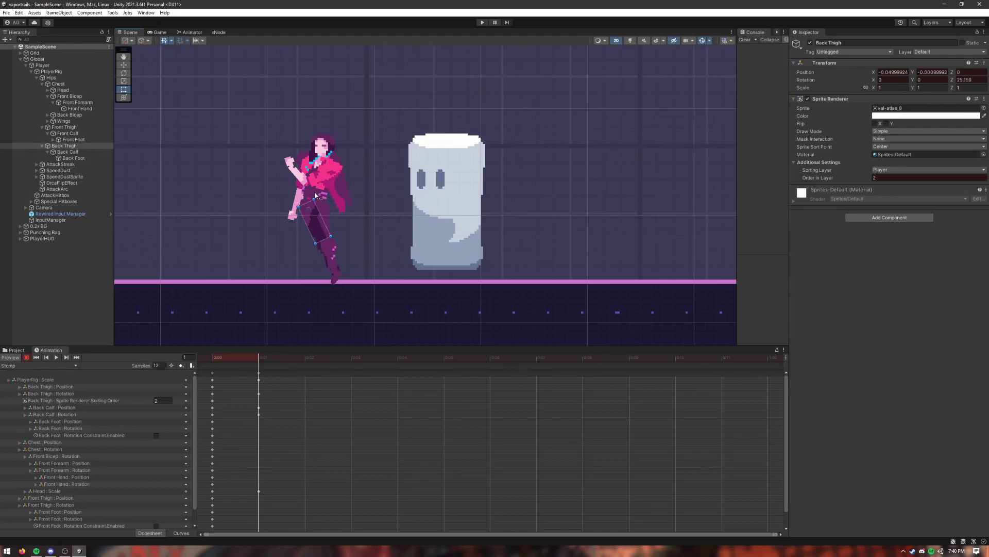
{"action": "left_click_drag", "start_coordinate": [320, 189], "coordinate": [318, 194]}
Set the Back Thigh's Order in Layer to -1 at frame 1
{"action": "left_click", "coordinate": [329, 220]}
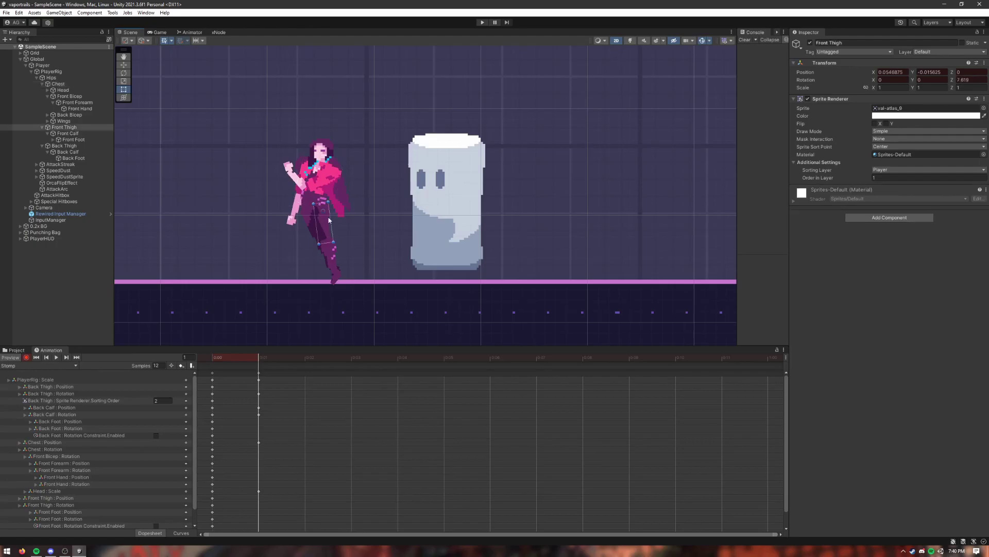
{"action": "left_click", "coordinate": [310, 225]}
{"action": "left_click_drag", "start_coordinate": [855, 175], "coordinate": [851, 175]}
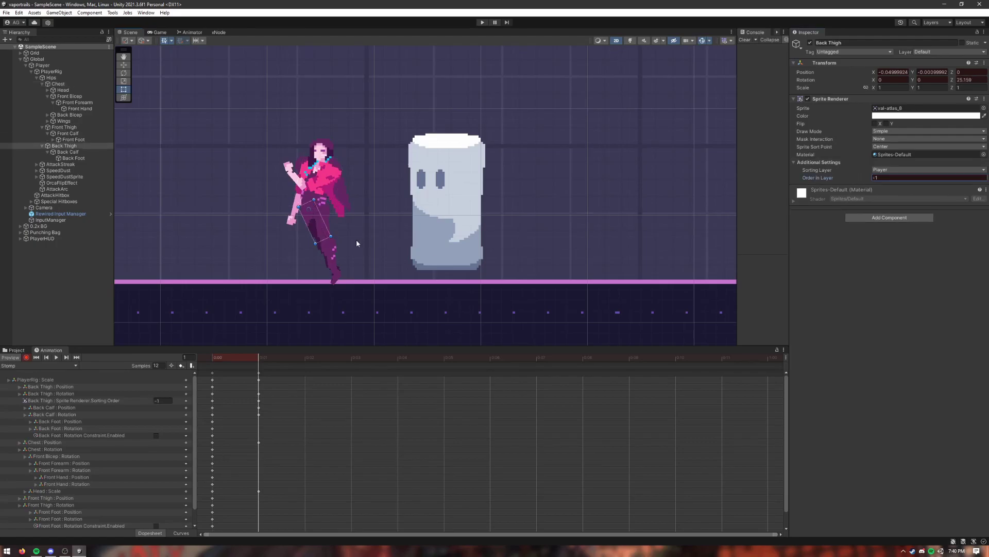
At frame 1, swing the Front Thigh back to about -47° and kick the Back Calf out toward the front
{"action": "left_click", "coordinate": [330, 213]}
{"action": "left_click_drag", "start_coordinate": [332, 229], "coordinate": [280, 259]}
{"action": "left_click", "coordinate": [262, 260]}
{"action": "left_click", "coordinate": [328, 248]}
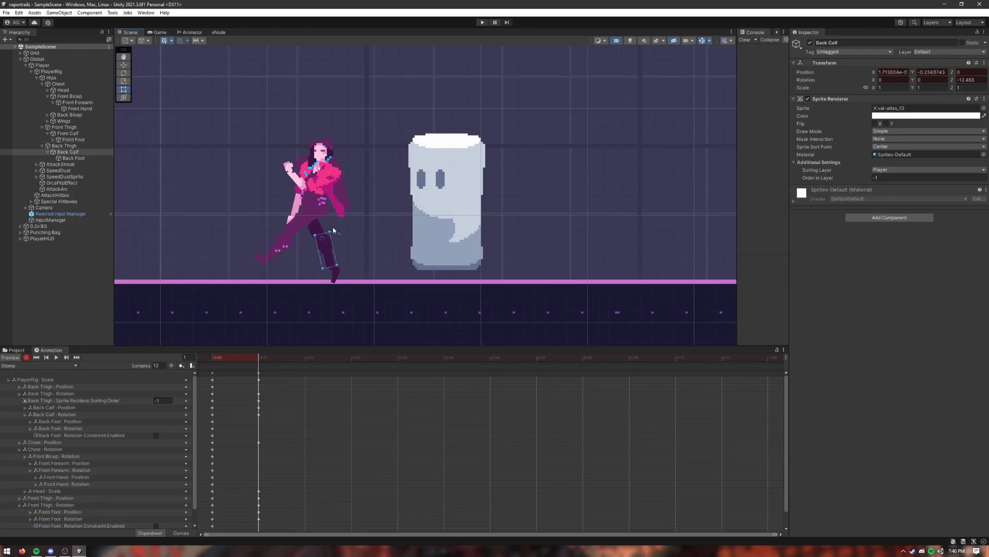
{"action": "left_click_drag", "start_coordinate": [336, 231], "coordinate": [326, 232]}
Enable the Back Foot's Rotation Constraint at frame 1 and compare the pose with frame 0
{"action": "left_click", "coordinate": [359, 260]}
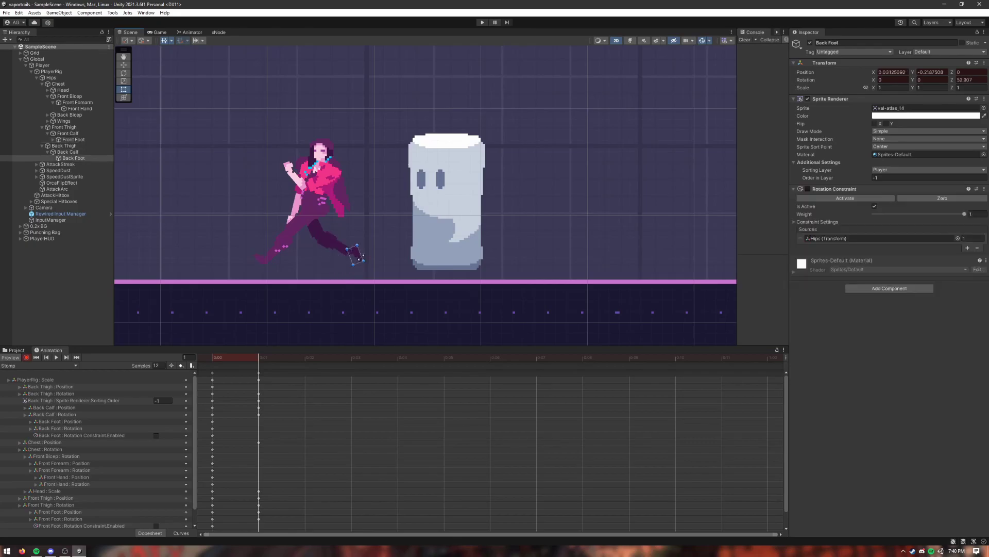
{"action": "left_click", "coordinate": [874, 206]}
{"action": "left_click_drag", "start_coordinate": [225, 358], "coordinate": [259, 356]}
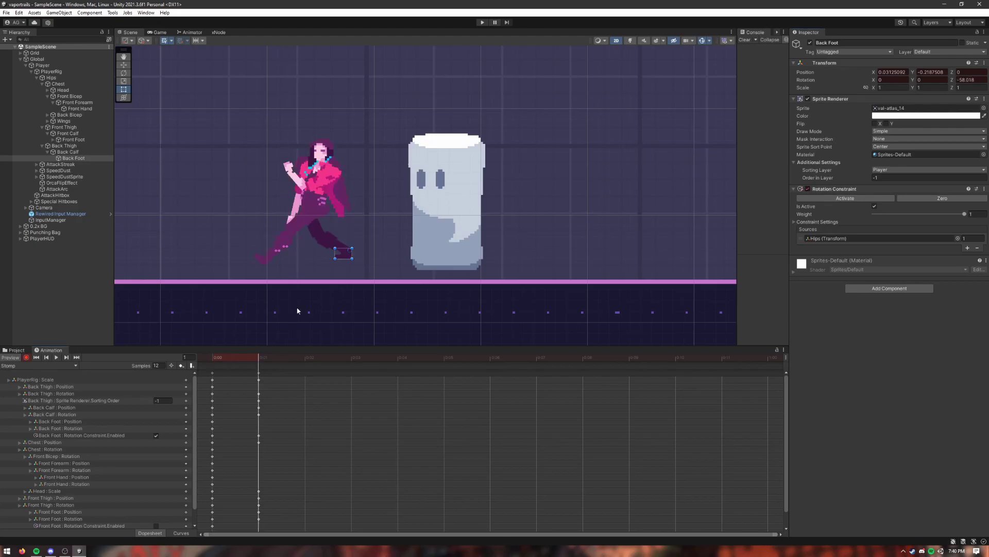
Move the Hips down and backward at frame 1 to plant the feet, and angle the Front Thigh to about -54°
{"action": "left_click", "coordinate": [313, 221]}
{"action": "left_click", "coordinate": [53, 78]}
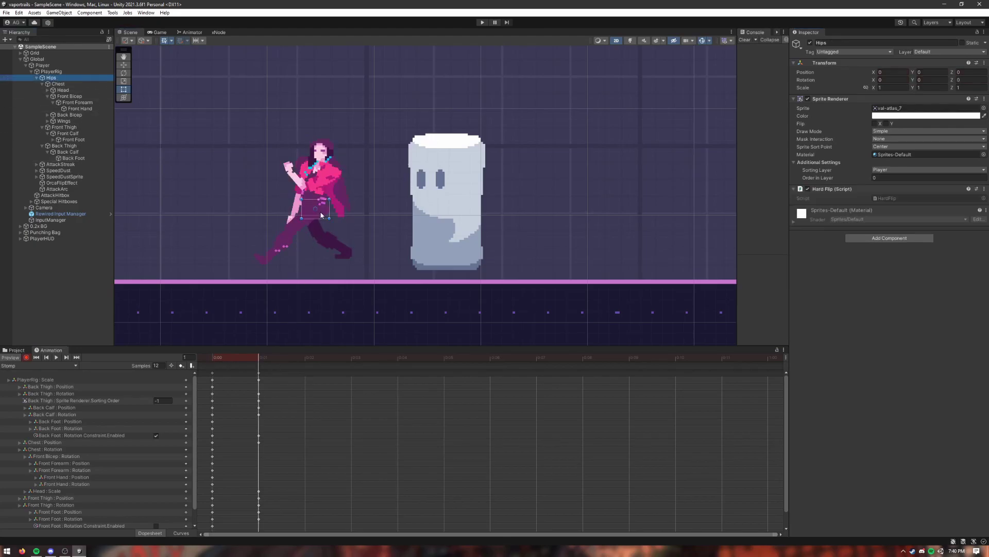
{"action": "left_click_drag", "start_coordinate": [321, 215], "coordinate": [299, 238]}
{"action": "left_click_drag", "start_coordinate": [237, 362], "coordinate": [267, 355]}
{"action": "left_click", "coordinate": [285, 239]}
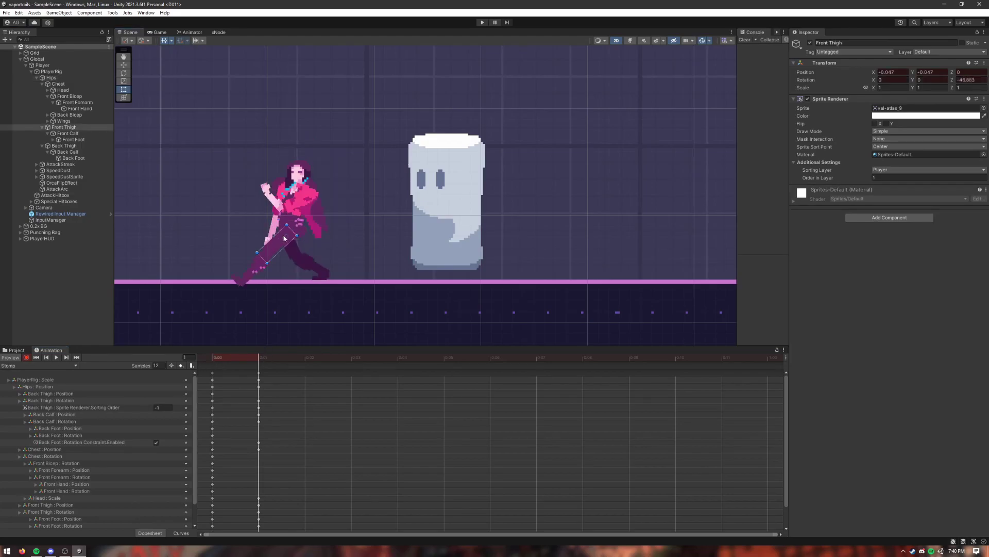
{"action": "left_click_drag", "start_coordinate": [304, 234], "coordinate": [304, 238]}
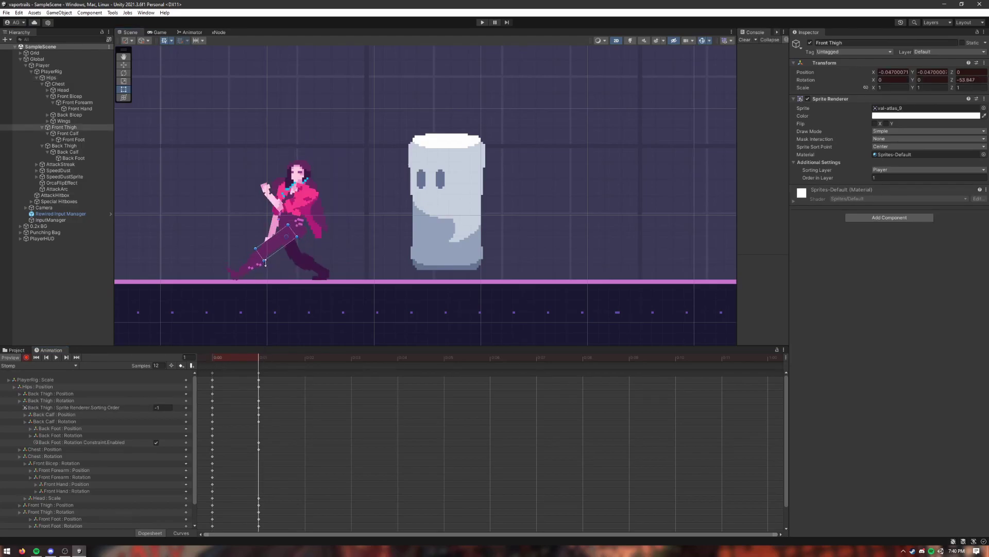
Lean the Chest back at frame 1 and extend the front arm forward, with the Front Forearm at about -6°
{"action": "left_click", "coordinate": [316, 197]}
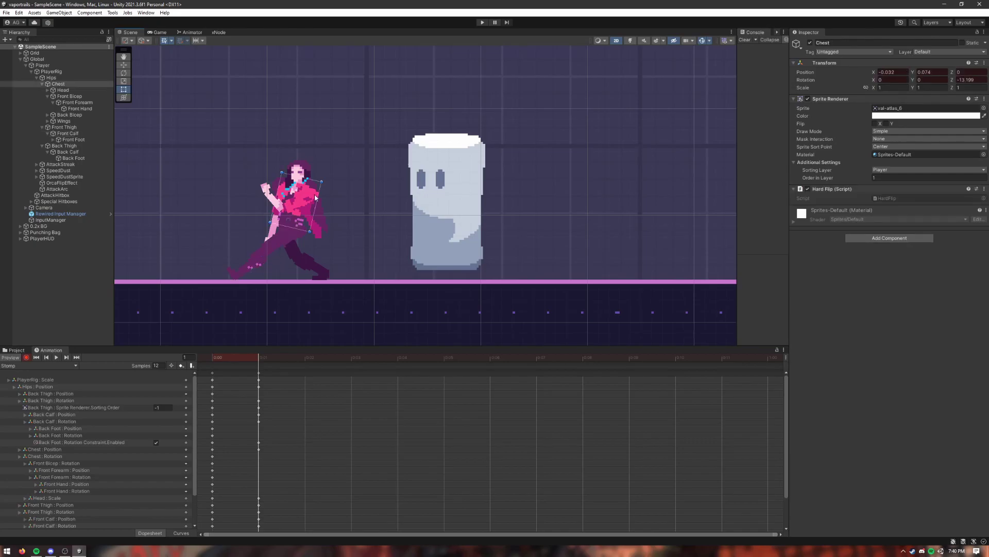
{"action": "left_click_drag", "start_coordinate": [328, 181], "coordinate": [318, 206]}
{"action": "left_click", "coordinate": [289, 200]}
{"action": "key", "text": "ctrl+z"}
{"action": "left_click", "coordinate": [321, 219]}
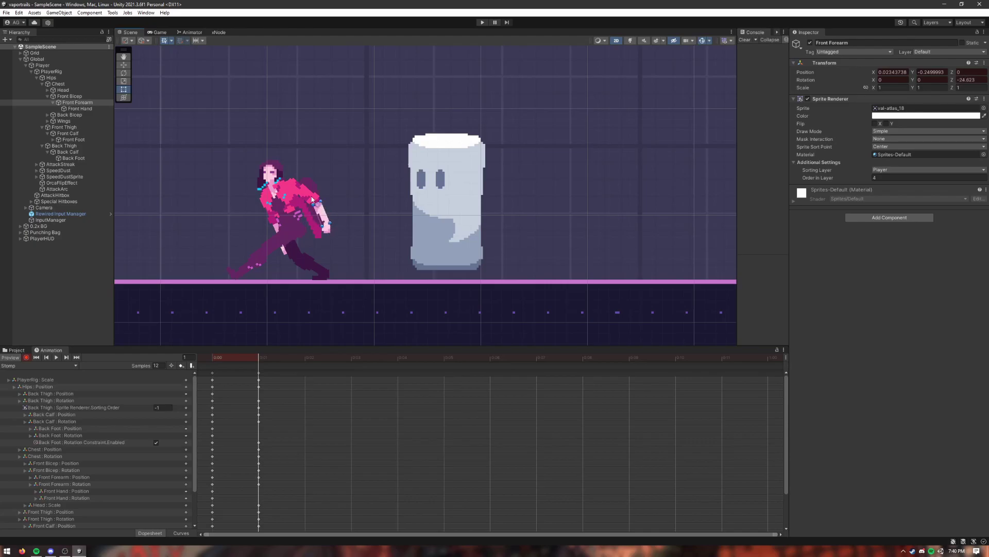
{"action": "left_click", "coordinate": [312, 196]}
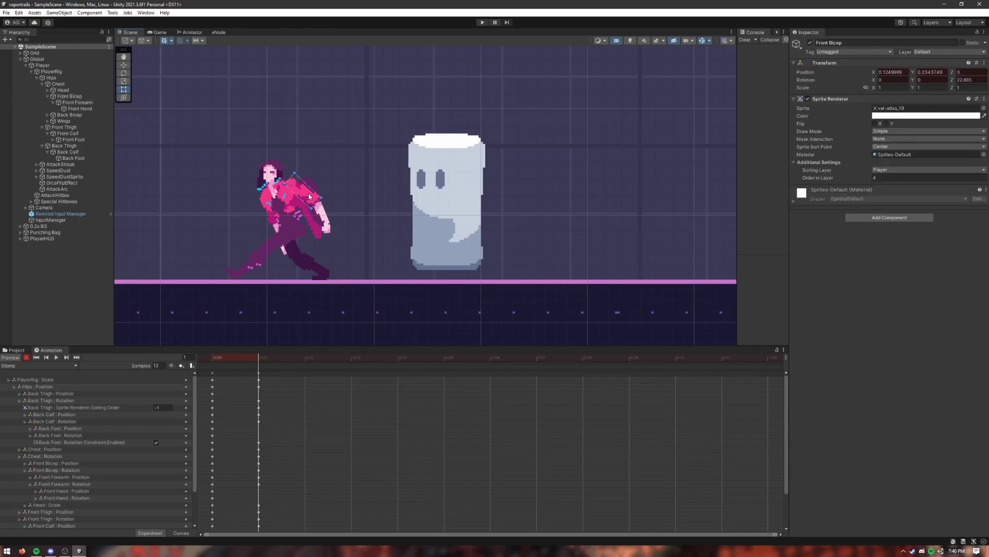
{"action": "left_click_drag", "start_coordinate": [327, 198], "coordinate": [348, 209]}
{"action": "left_click", "coordinate": [332, 207]}
Change the Front Hand's sprite to val-atlas_17 at frame 1
{"action": "left_click", "coordinate": [344, 211]}
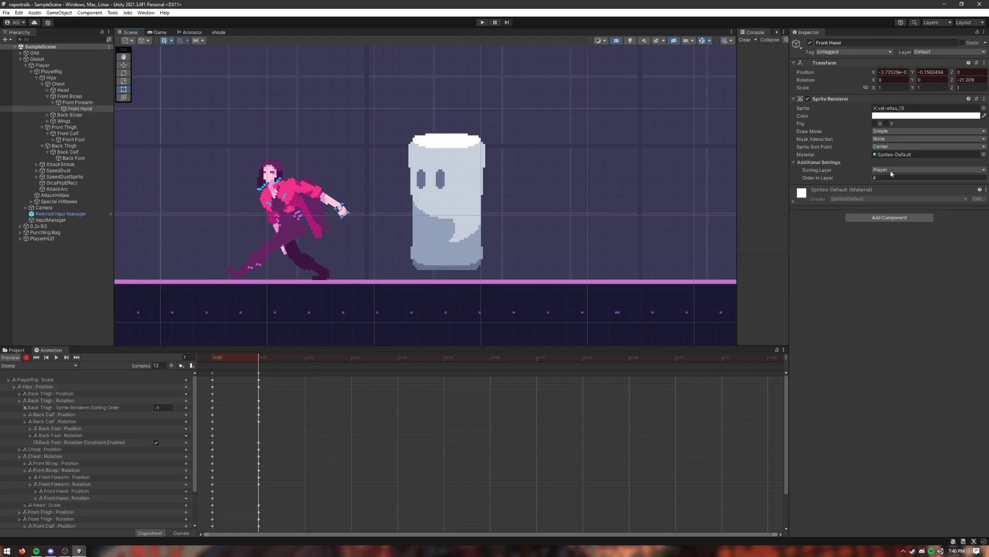
{"action": "left_click", "coordinate": [984, 108]}
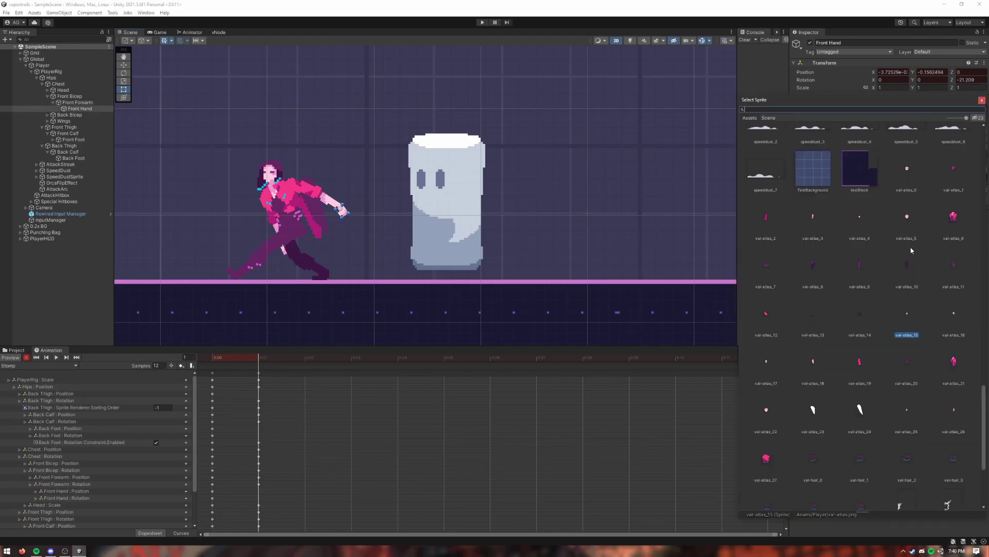
{"action": "double_click", "coordinate": [765, 364]}
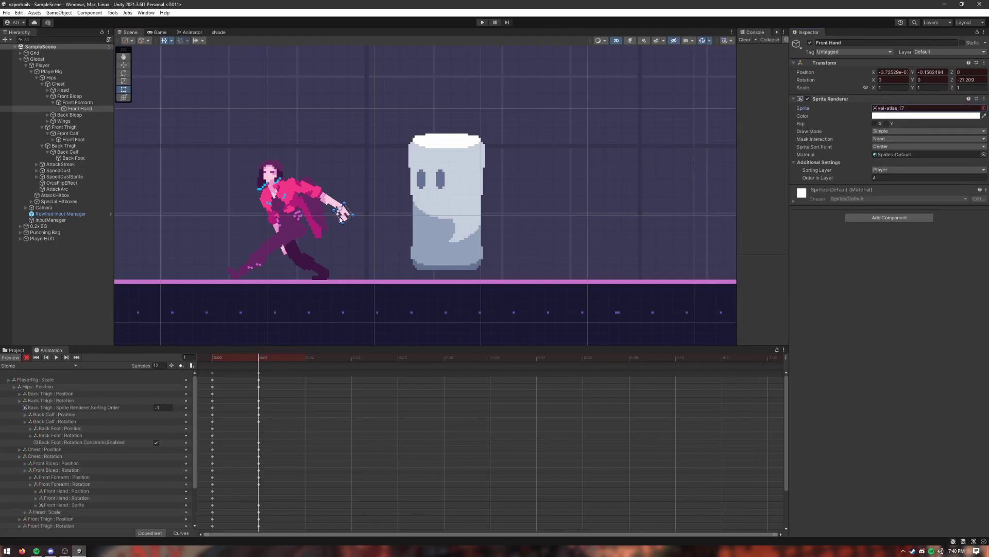
Rotate the Back Bicep to about -26° at frame 1
{"action": "left_click", "coordinate": [273, 221]}
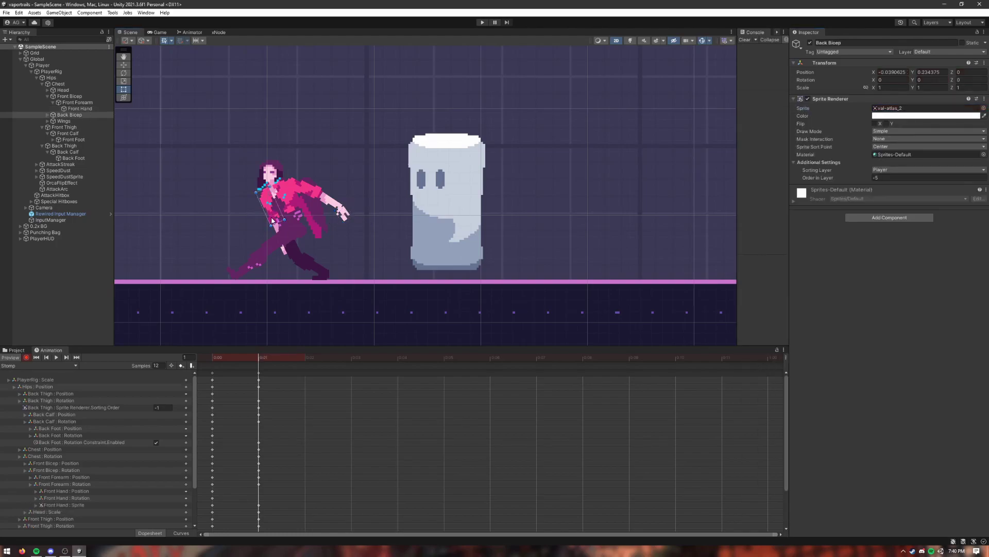
{"action": "left_click", "coordinate": [274, 188]}
{"action": "key", "text": "ctrl+z"}
{"action": "left_click_drag", "start_coordinate": [272, 184], "coordinate": [274, 188]}
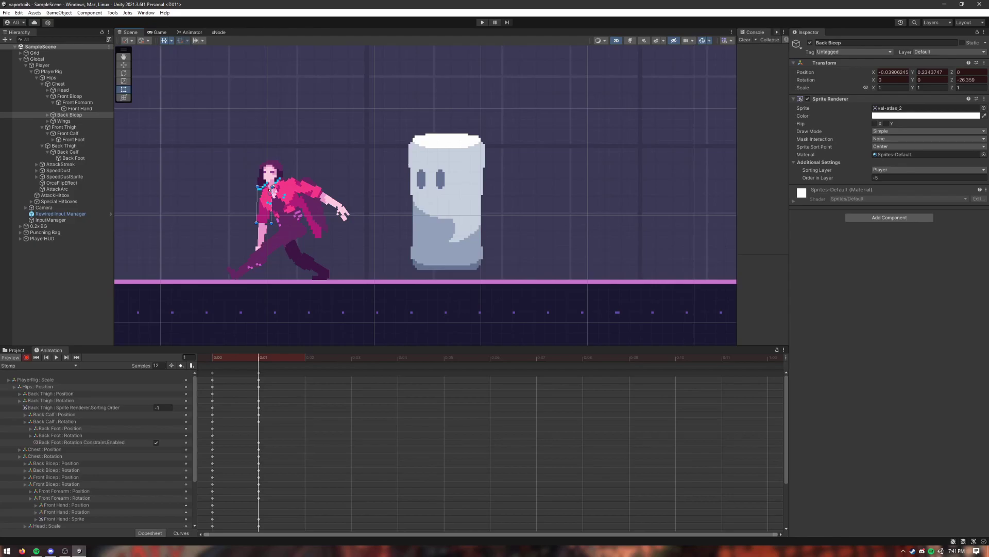
Raise the Front Bicep nearly horizontal with the Front Forearm hanging down from it, and slightly adjust the Back Bicep
{"action": "left_click", "coordinate": [324, 201]}
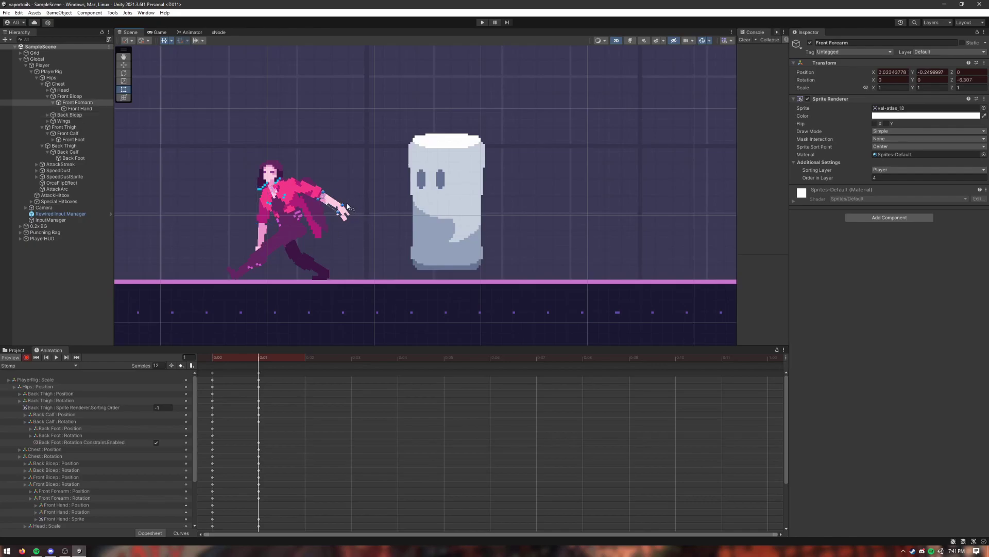
{"action": "left_click_drag", "start_coordinate": [349, 203], "coordinate": [264, 235]}
{"action": "left_click", "coordinate": [326, 183]}
{"action": "left_click", "coordinate": [264, 209]}
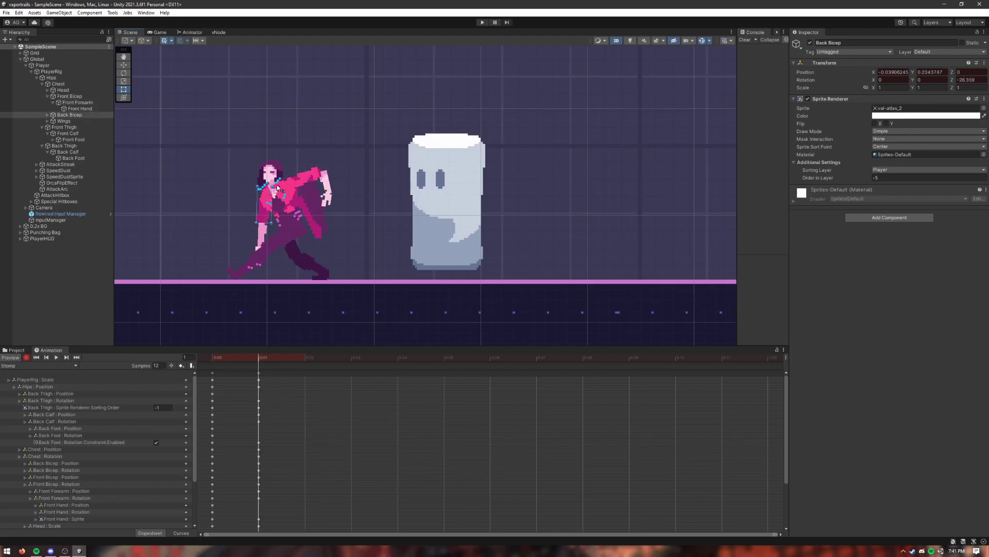
{"action": "left_click_drag", "start_coordinate": [277, 184], "coordinate": [277, 183]}
Remove the Front Hand's Sprite property from the Stomp animation
{"action": "left_click", "coordinate": [330, 207]}
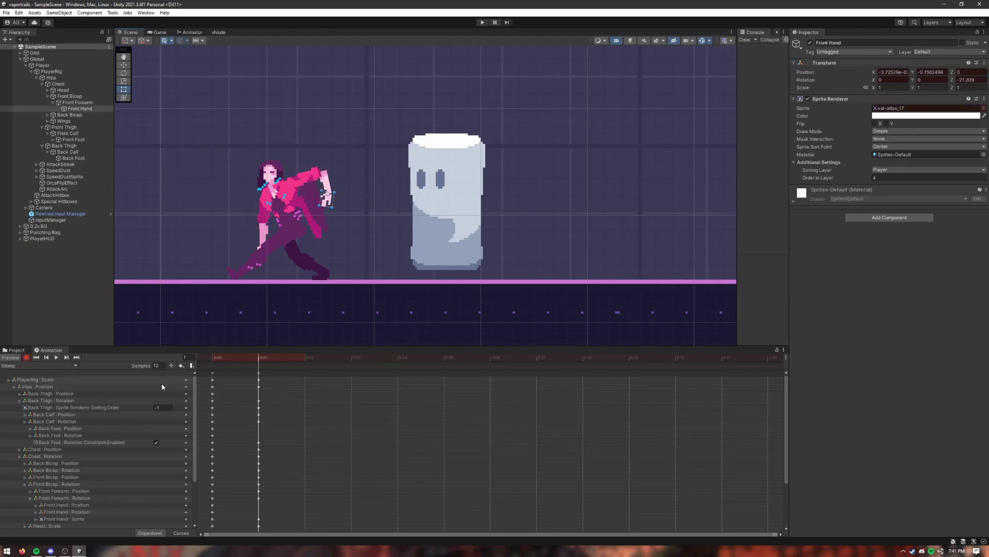
{"action": "scroll", "coordinate": [97, 412], "scroll_direction": "down", "scroll_amount": 3}
{"action": "scroll", "coordinate": [93, 412], "scroll_direction": "up", "scroll_amount": 3}
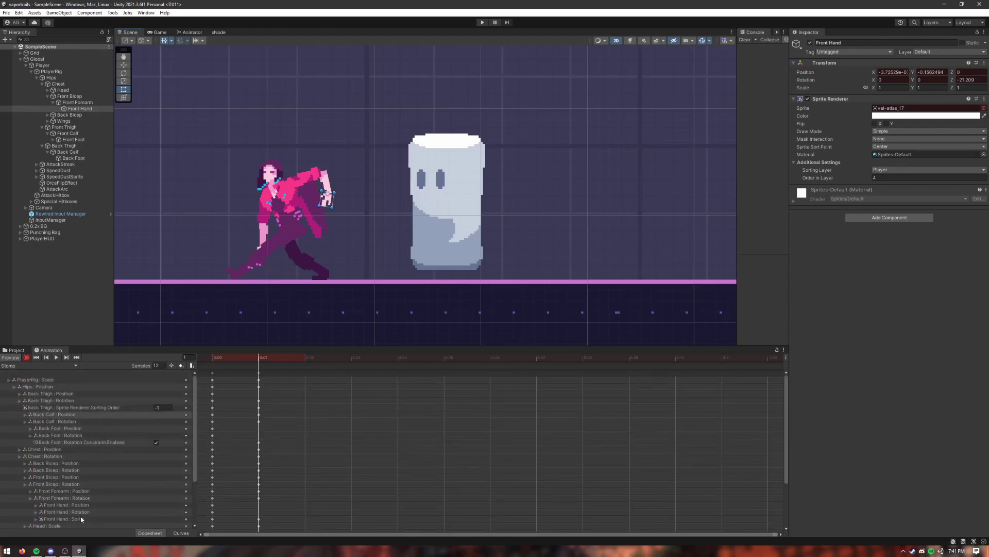
{"action": "left_click", "coordinate": [82, 519]}
{"action": "key", "text": "Delete"}
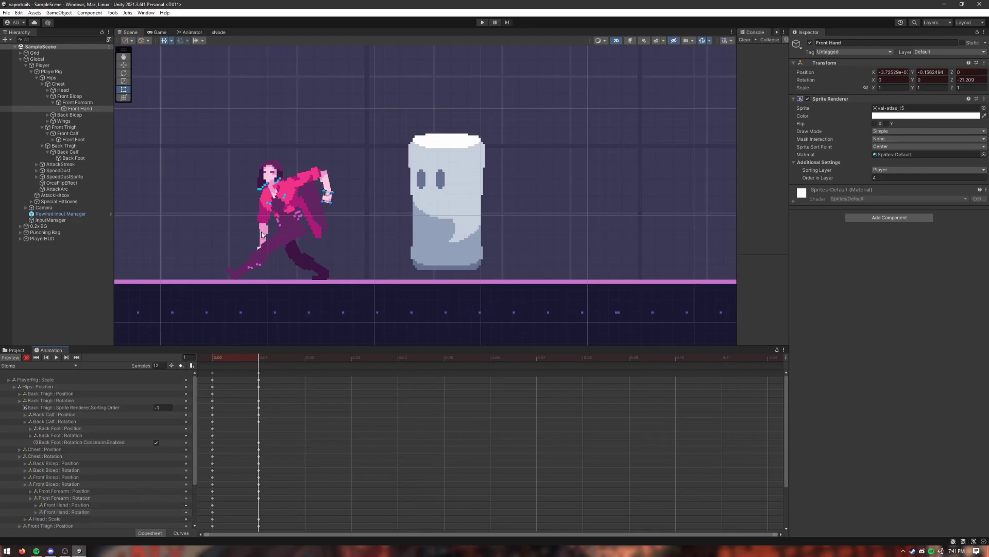
Rotate the Back Bicep to about -1° and set Order in Layer to 11 for the Back Bicep, Back Forearm and Back Hand
{"action": "left_click", "coordinate": [273, 201]}
{"action": "left_click_drag", "start_coordinate": [274, 183], "coordinate": [281, 189]}
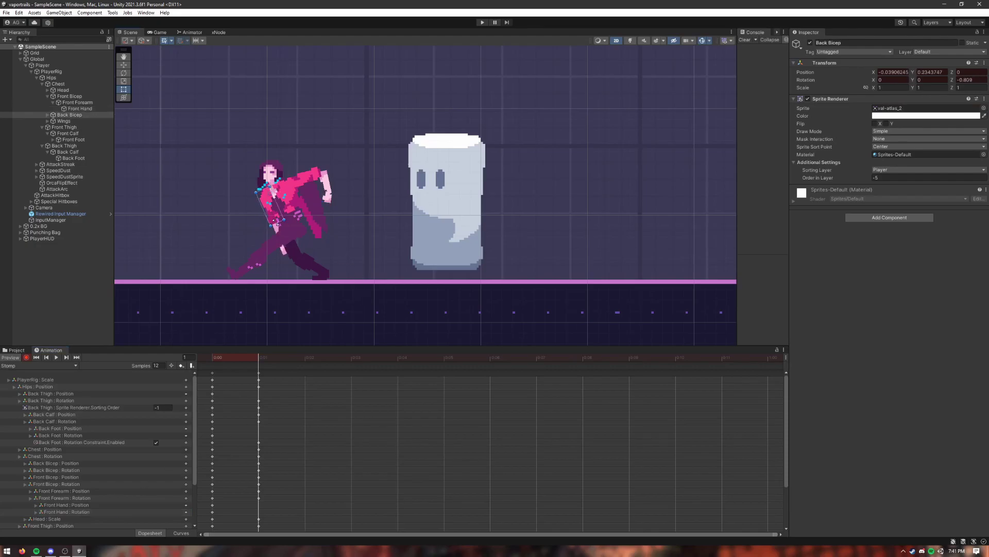
{"action": "left_click", "coordinate": [47, 115]}
{"action": "left_click", "coordinate": [53, 121]}
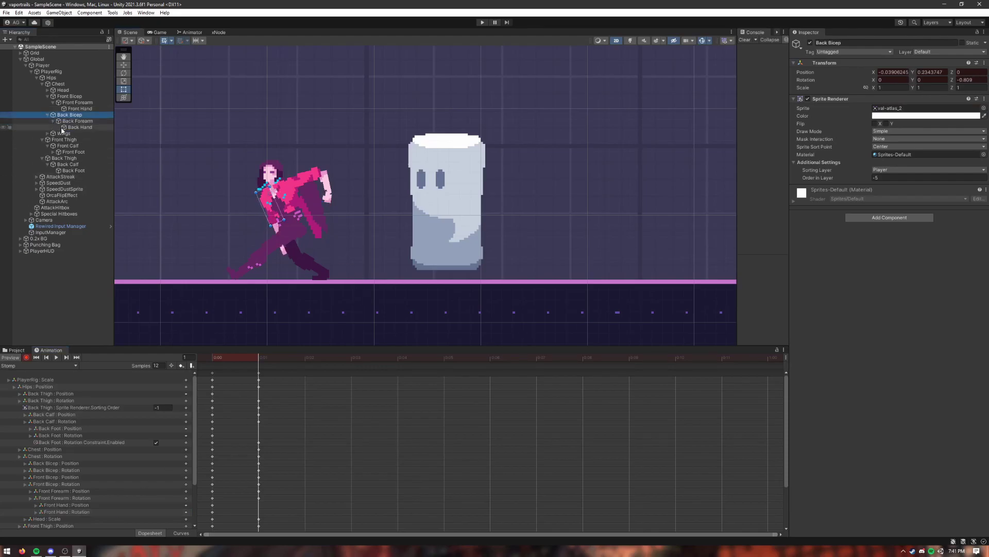
{"action": "left_click", "coordinate": [81, 127]}
{"action": "left_click", "coordinate": [79, 121], "text": "shift"}
{"action": "left_click", "coordinate": [69, 115], "text": "ctrl"}
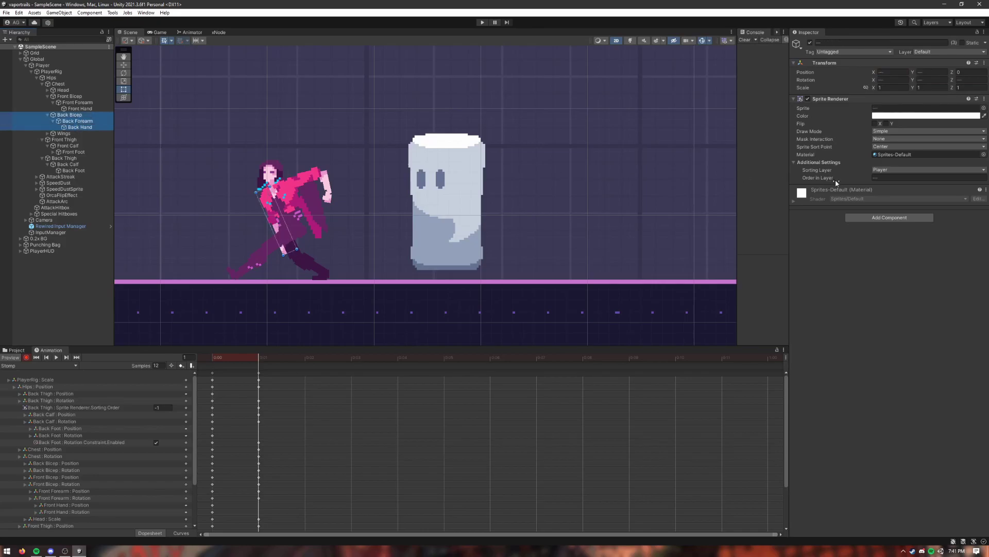
{"action": "left_click_drag", "start_coordinate": [830, 181], "coordinate": [843, 178]}
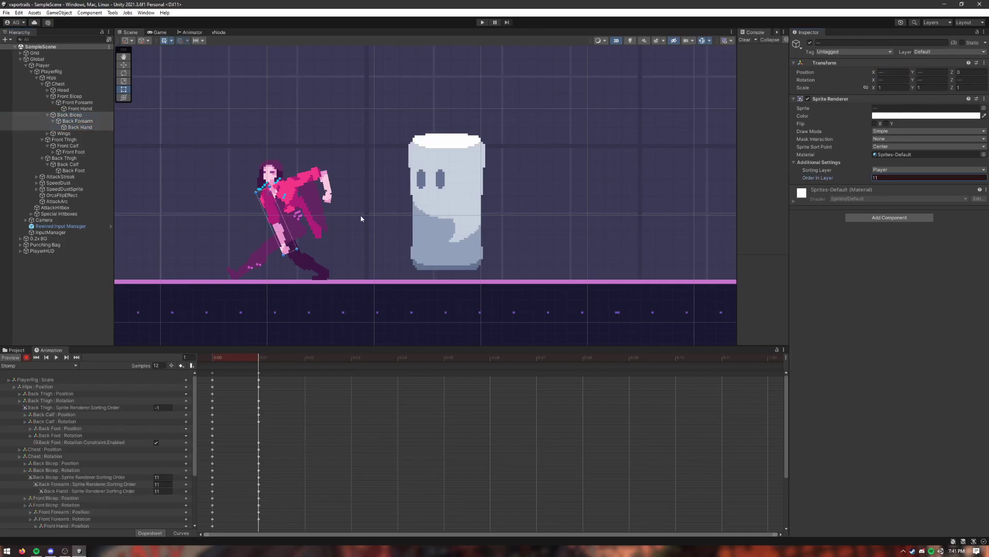
Bend the Back Forearm forward to about 65° and rotate the Back Bicep to about 26° at frame 1
{"action": "left_click", "coordinate": [280, 227]}
{"action": "left_click_drag", "start_coordinate": [286, 220], "coordinate": [273, 219]}
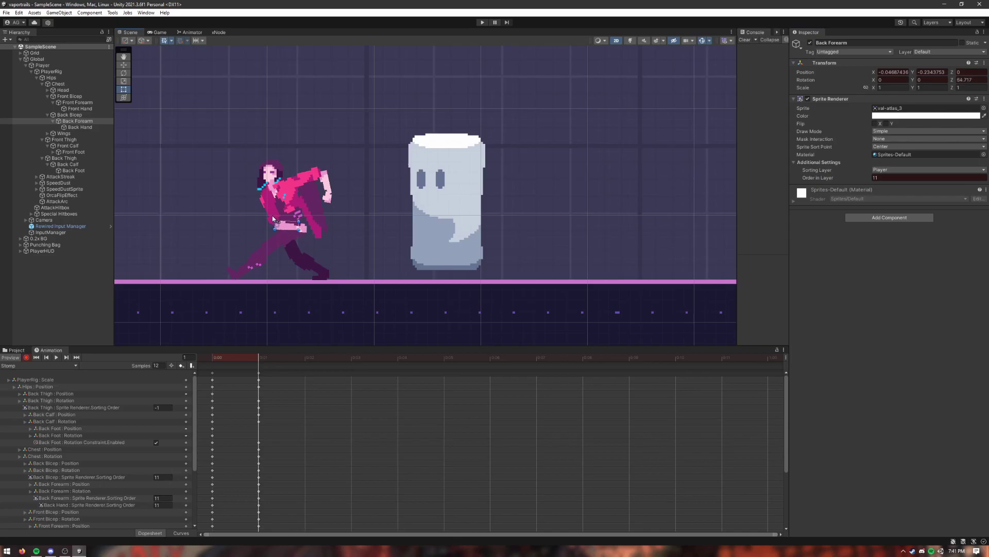
{"action": "left_click", "coordinate": [273, 211]}
{"action": "left_click_drag", "start_coordinate": [271, 180], "coordinate": [265, 206]}
Swing the Front Forearm outward to about -35° at frame 1 and compare the pose with frame 0
{"action": "left_click", "coordinate": [315, 181]}
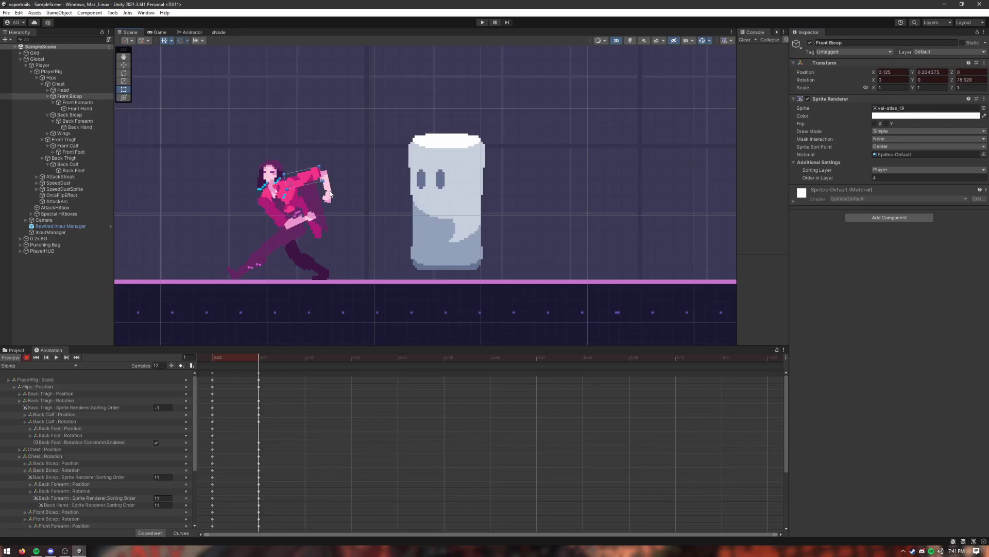
{"action": "left_click", "coordinate": [330, 193]}
{"action": "left_click_drag", "start_coordinate": [334, 170], "coordinate": [323, 170]}
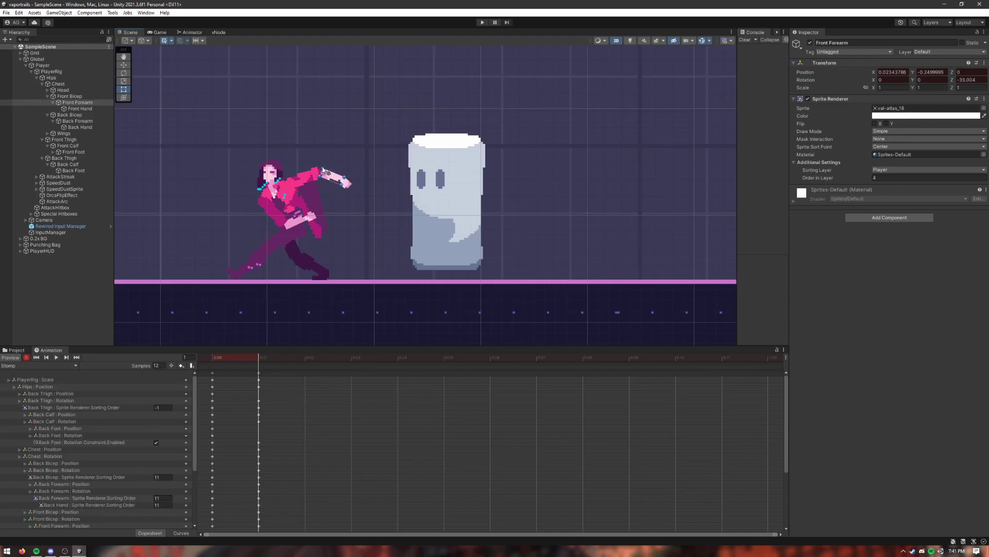
{"action": "left_click_drag", "start_coordinate": [226, 358], "coordinate": [248, 367]}
{"action": "left_click", "coordinate": [227, 357]}
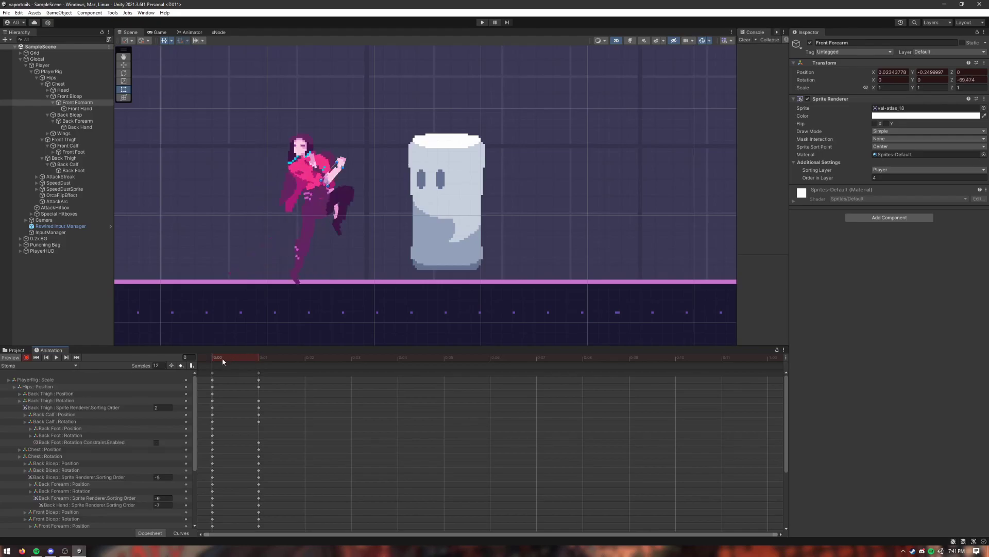
{"action": "left_click", "coordinate": [245, 359]}
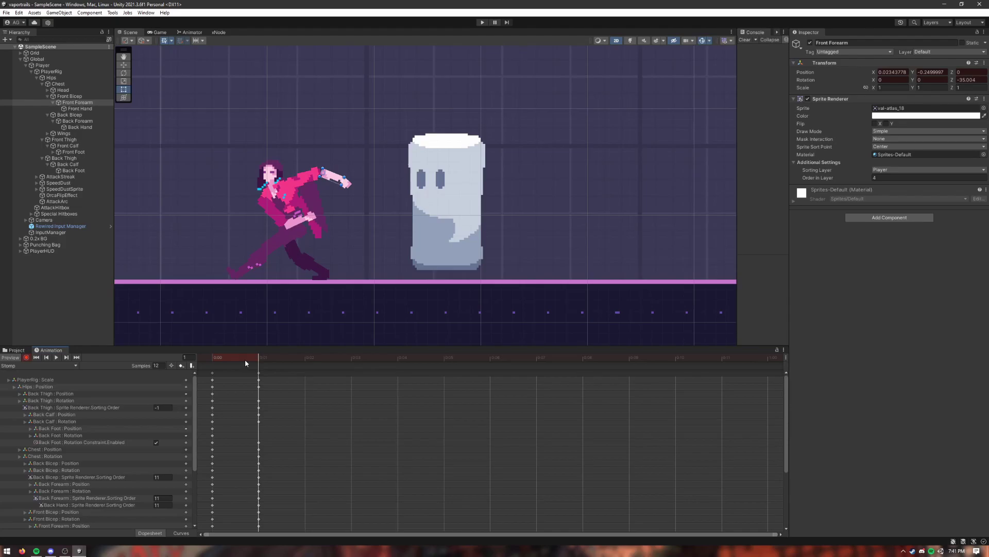
Reselect the Player, reopen its Stomp clip and preview it up to frame 1
{"action": "left_click", "coordinate": [258, 267]}
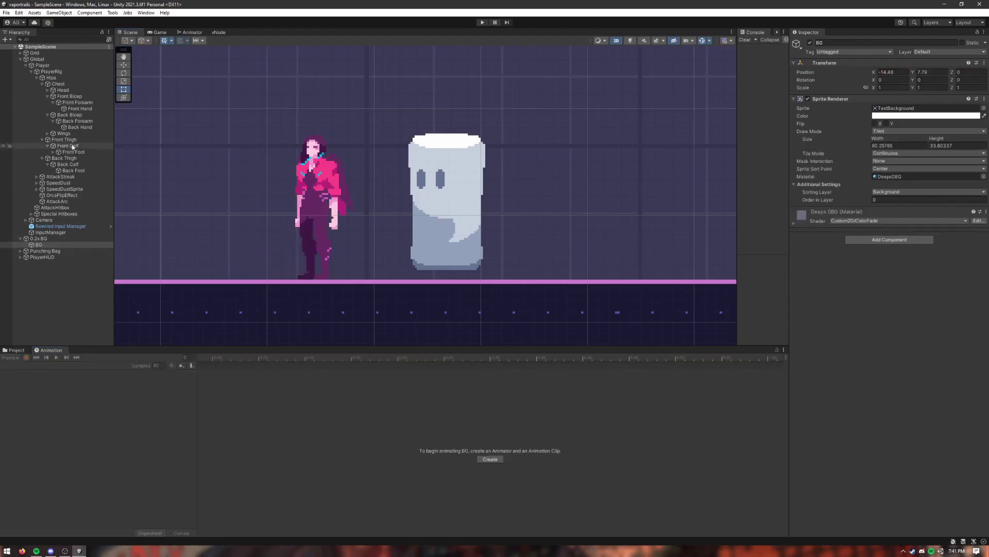
{"action": "left_click", "coordinate": [42, 65]}
{"action": "left_click", "coordinate": [67, 364]}
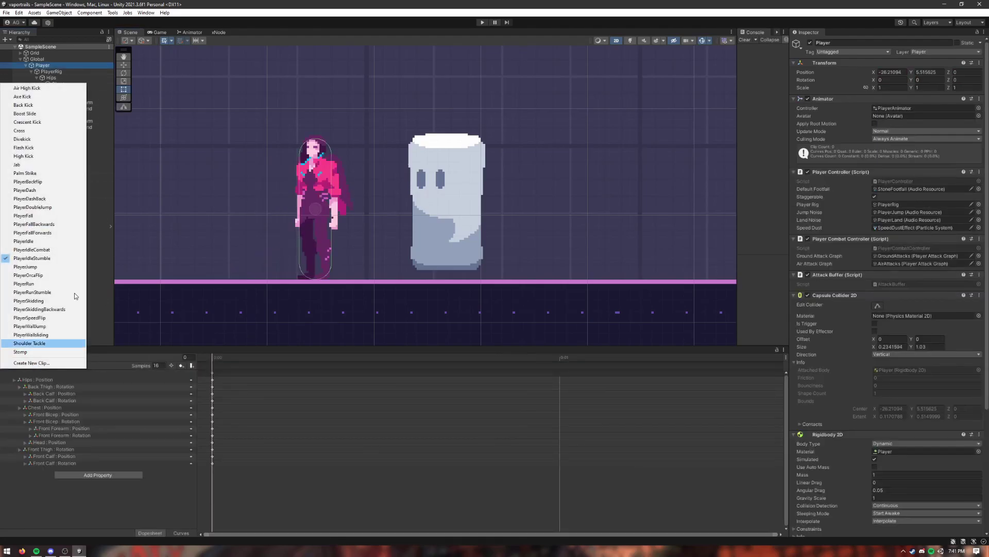
{"action": "left_click", "coordinate": [44, 351]}
{"action": "left_click_drag", "start_coordinate": [376, 357], "coordinate": [499, 359]}
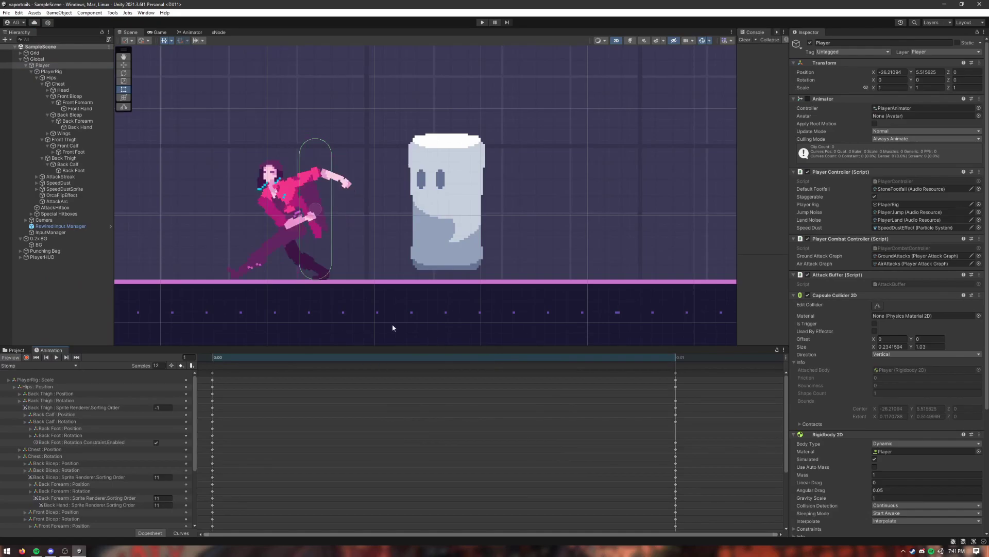
Delete the Back Bicep, Back Forearm and Back Hand position, rotation and Sorting Order properties from the Stomp clip
{"action": "left_click", "coordinate": [275, 214]}
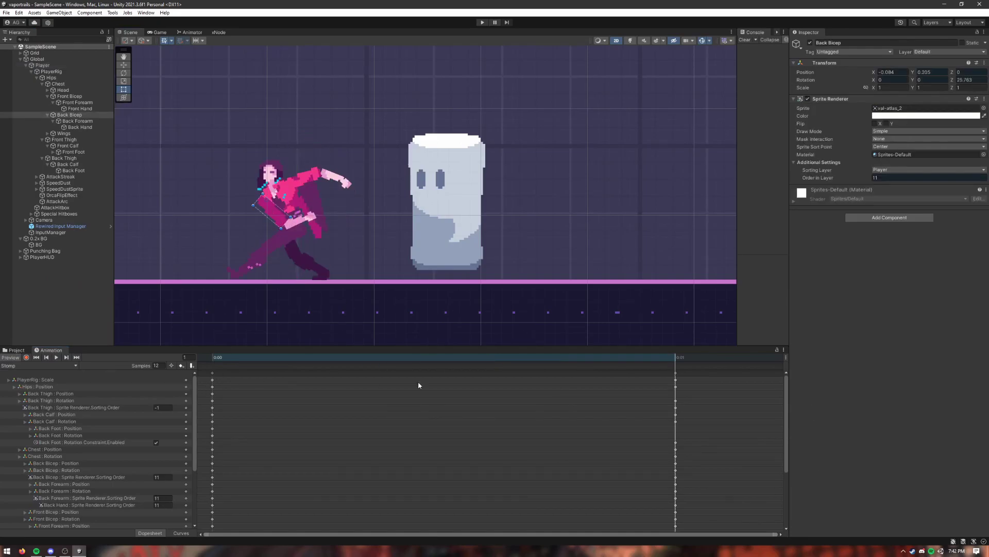
{"action": "scroll", "coordinate": [607, 389], "scroll_direction": "down", "scroll_amount": 3}
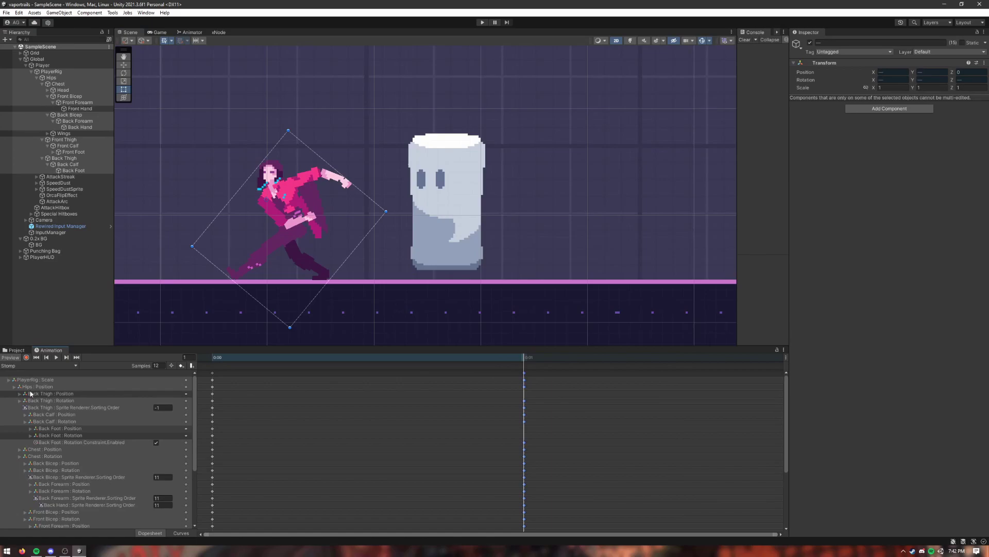
{"action": "left_click", "coordinate": [52, 401]}
{"action": "scroll", "coordinate": [58, 456], "scroll_direction": "down", "scroll_amount": 3}
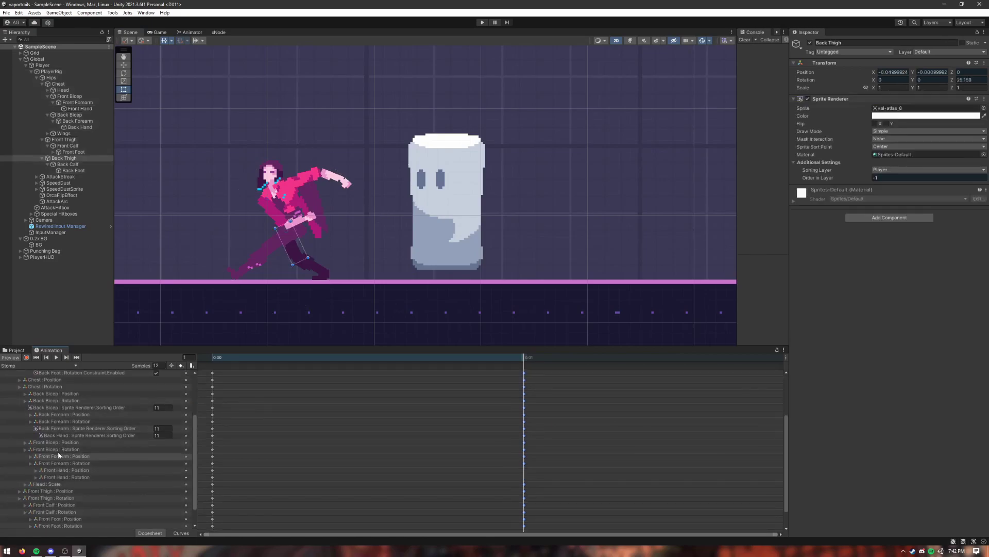
{"action": "scroll", "coordinate": [59, 450], "scroll_direction": "up", "scroll_amount": 3}
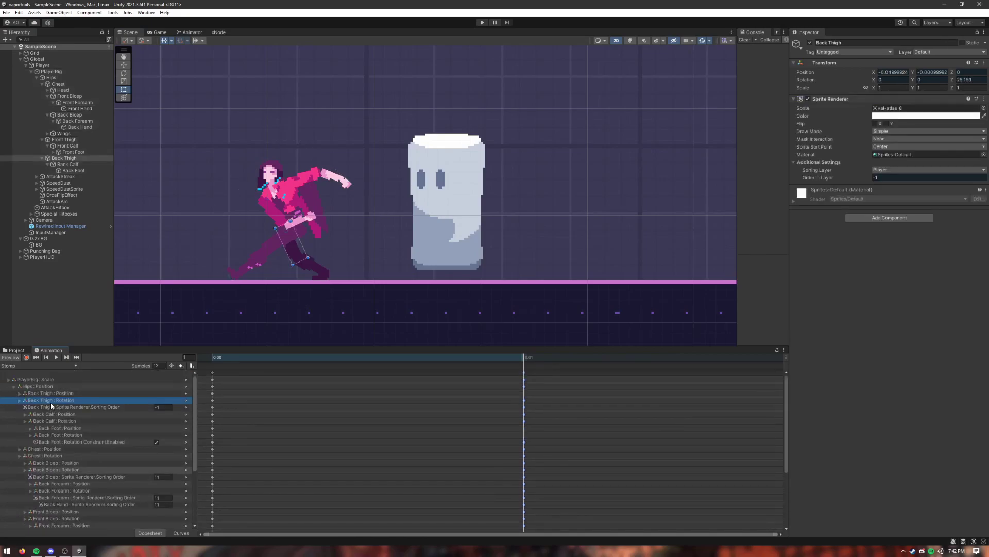
{"action": "left_click", "coordinate": [50, 463]}
{"action": "left_click", "coordinate": [76, 505], "text": "shift"}
{"action": "key", "text": "Delete"}
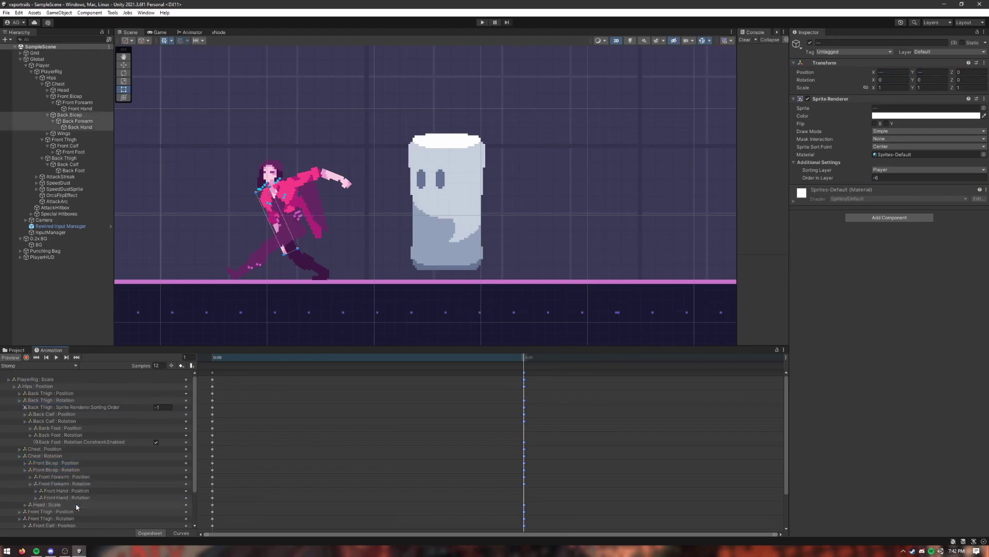
Start recording at frame 1 and raise the Front Thigh to roughly horizontal
{"action": "left_click", "coordinate": [253, 266]}
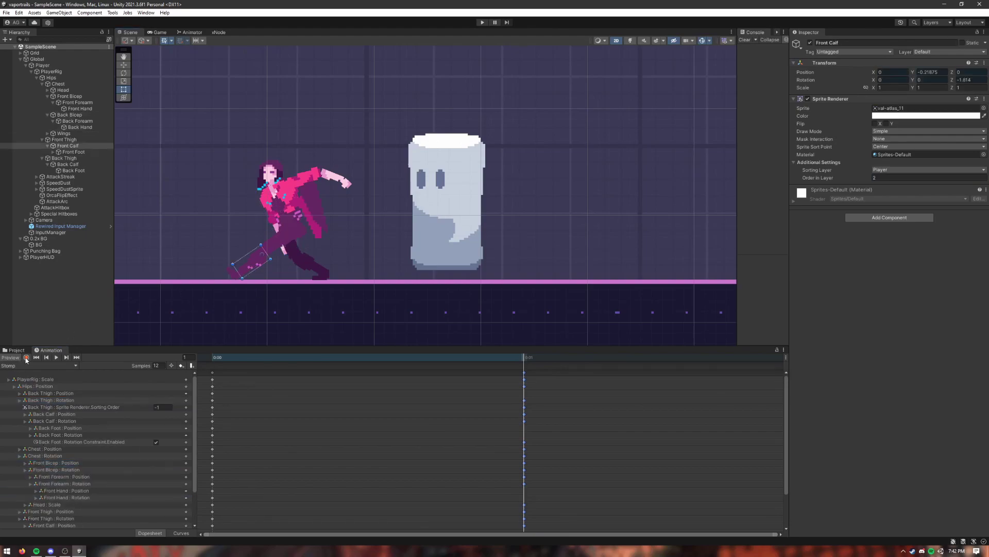
{"action": "left_click", "coordinate": [27, 357]}
{"action": "left_click_drag", "start_coordinate": [278, 262], "coordinate": [294, 234]}
{"action": "left_click", "coordinate": [276, 243]}
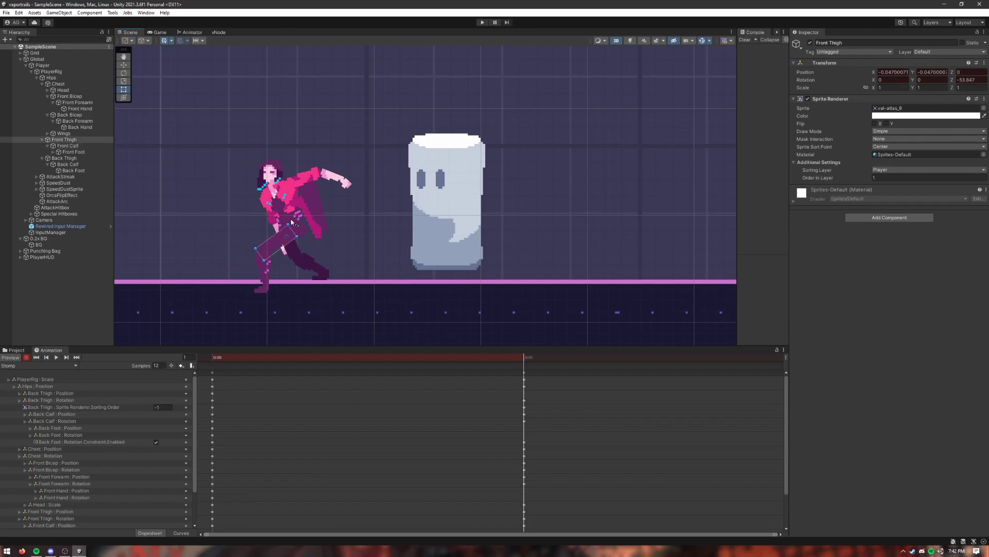
{"action": "left_click_drag", "start_coordinate": [283, 243], "coordinate": [253, 244]}
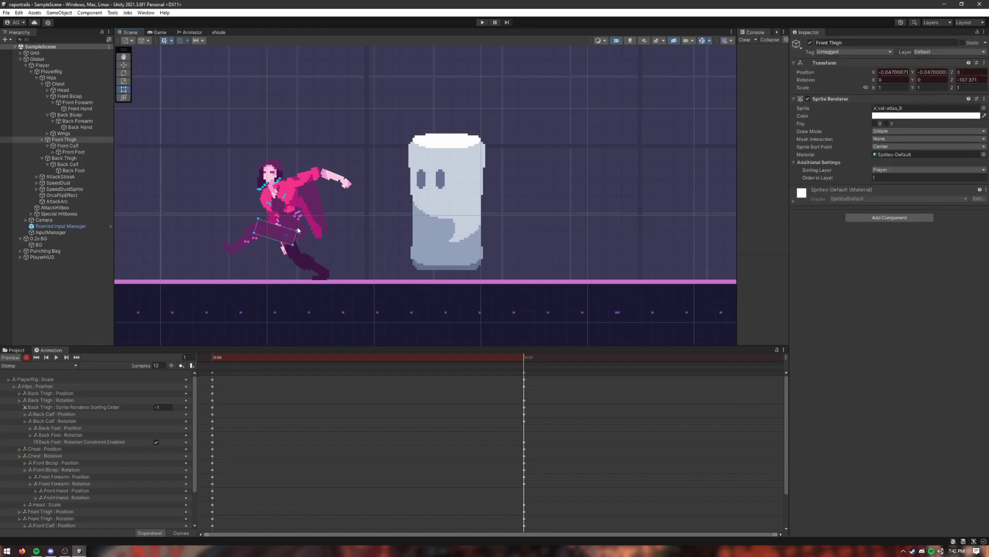
{"action": "left_click_drag", "start_coordinate": [298, 231], "coordinate": [296, 229]}
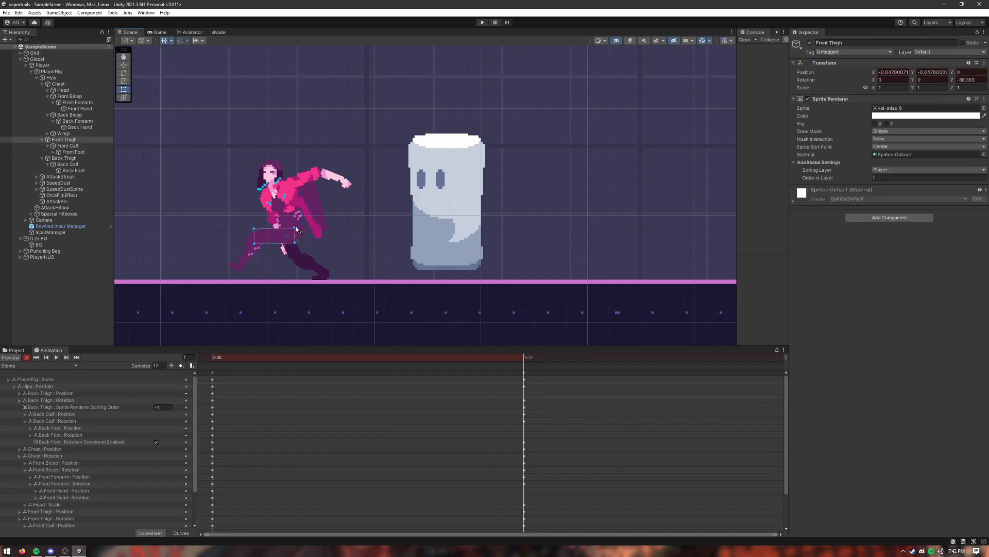
Rotate the Front Calf to about -274° at frame 1 and enable the Front Foot's Rotation Constraint
{"action": "left_click", "coordinate": [250, 256]}
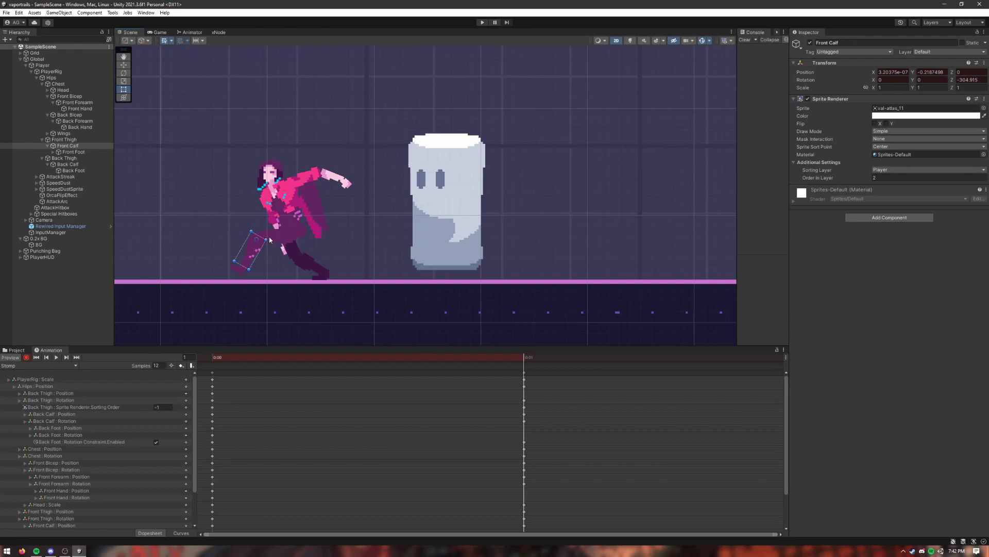
{"action": "left_click_drag", "start_coordinate": [270, 240], "coordinate": [270, 232]}
{"action": "left_click", "coordinate": [255, 273]}
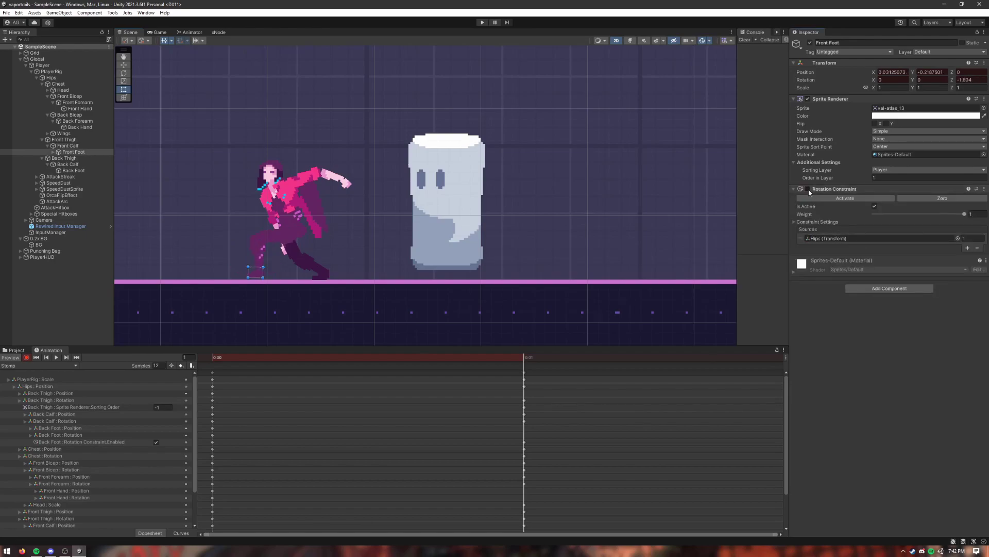
{"action": "left_click", "coordinate": [808, 189]}
Shift the front foot outward and rotate the Front Thigh to about -79° at frame 1
{"action": "left_click", "coordinate": [256, 252]}
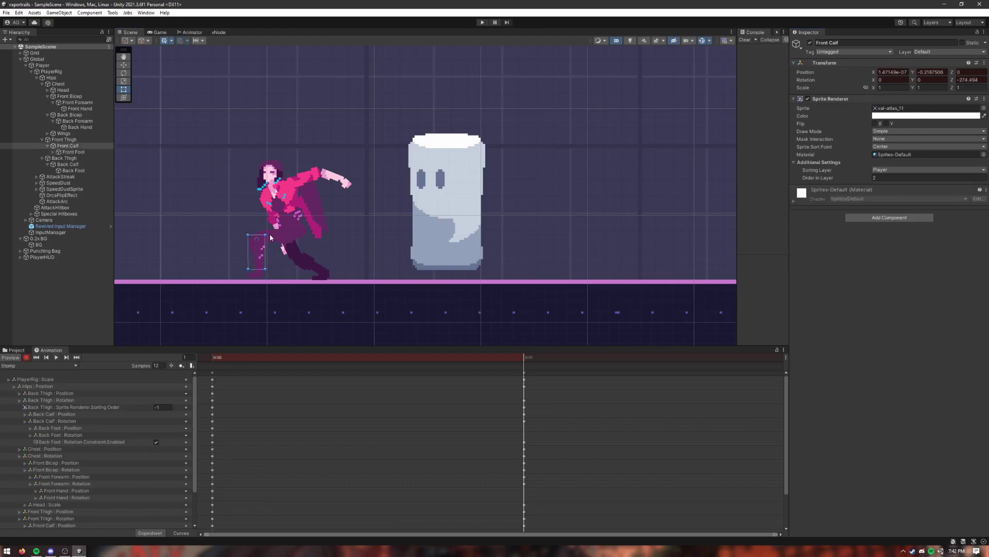
{"action": "left_click_drag", "start_coordinate": [270, 235], "coordinate": [298, 226]}
{"action": "left_click", "coordinate": [299, 226]}
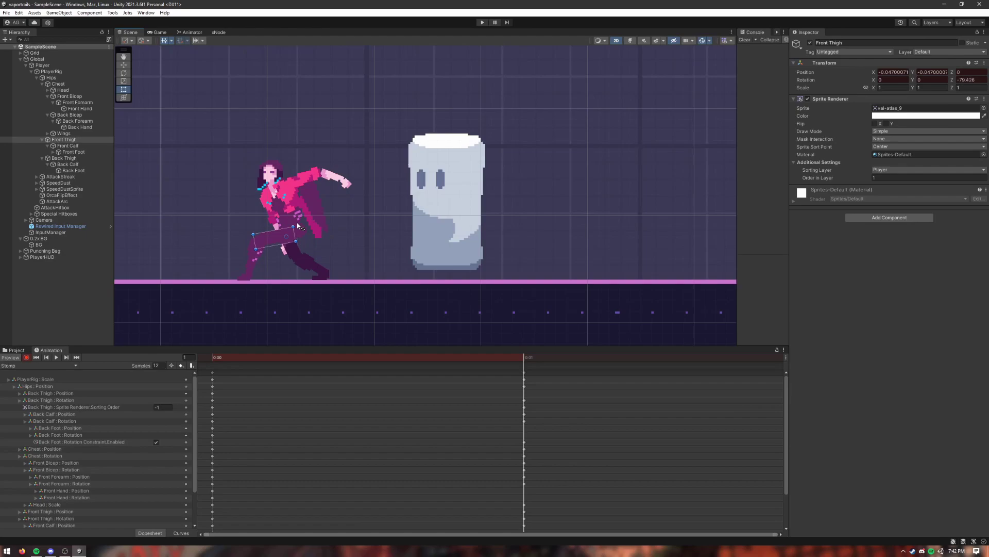
Set Scale X to 1 for both PlayerRig and Head at frame 0, and preview the clip between frames 0 and 1
{"action": "left_click", "coordinate": [216, 358]}
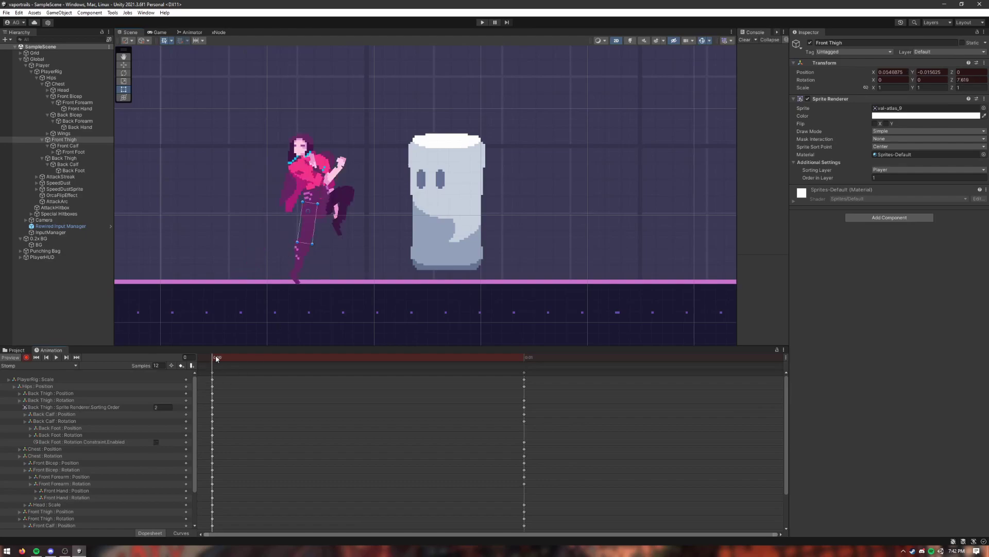
{"action": "left_click", "coordinate": [70, 76]}
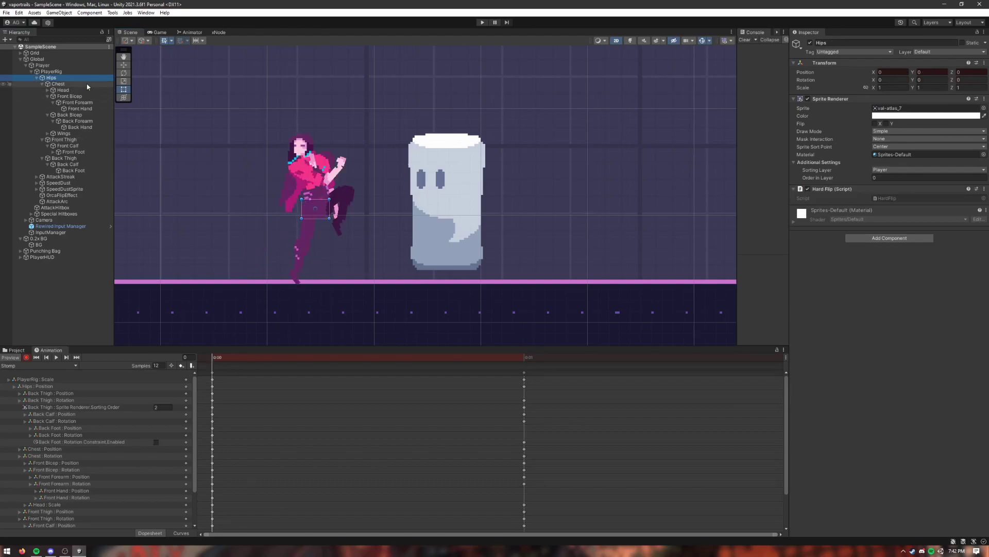
{"action": "left_click", "coordinate": [51, 71]}
{"action": "left_click", "coordinate": [900, 88]}
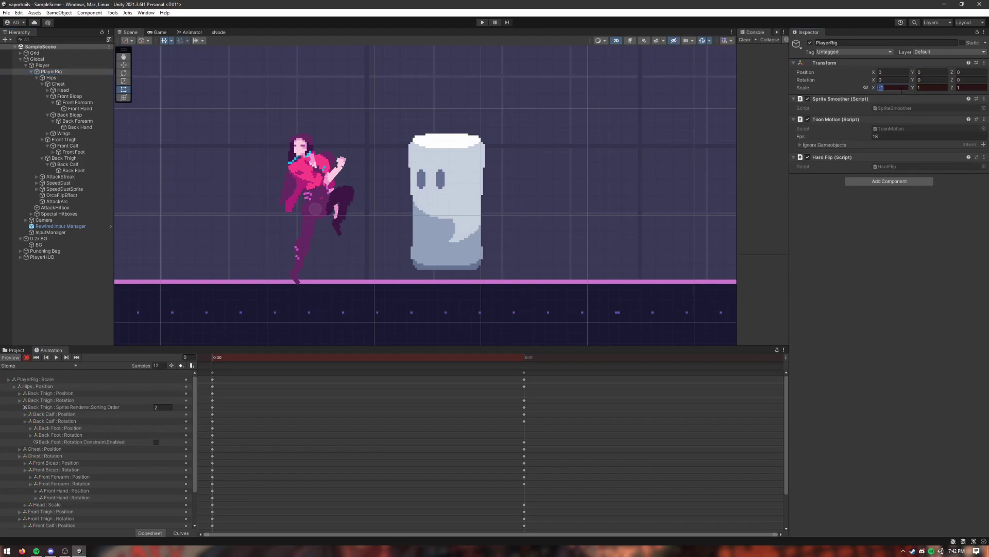
{"action": "type", "text": "1"}
{"action": "left_click", "coordinate": [63, 90]}
{"action": "left_click", "coordinate": [899, 88]}
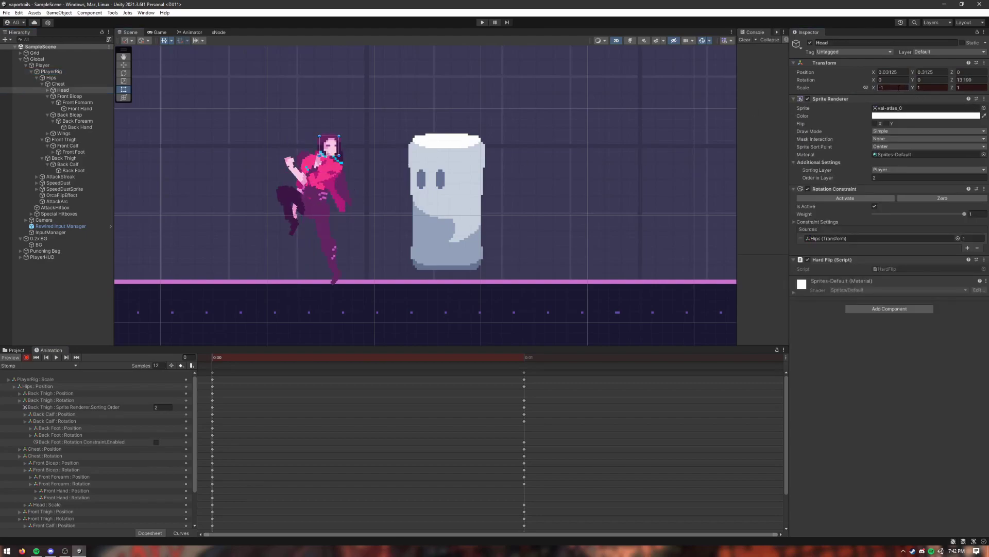
{"action": "type", "text": "1"}
{"action": "left_click_drag", "start_coordinate": [351, 358], "coordinate": [267, 341]}
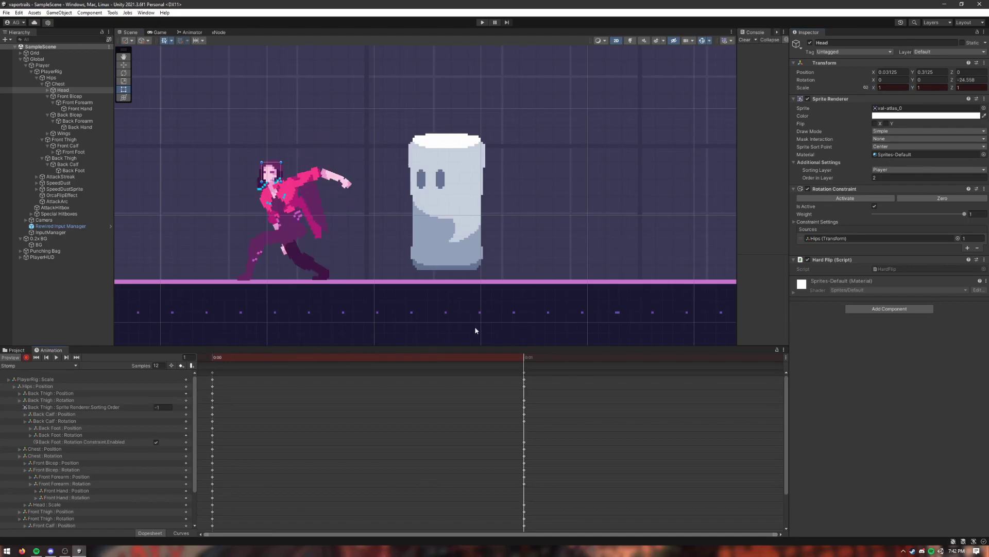
{"action": "left_click_drag", "start_coordinate": [475, 330], "coordinate": [218, 347]}
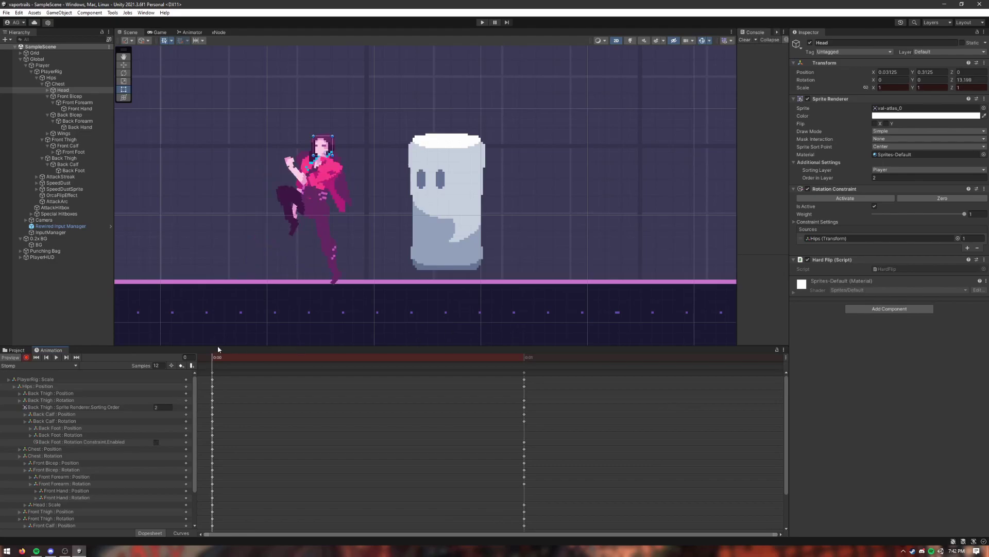
Swing the Back Thigh down to about 15° and straighten the Back Calf below it to form a standing leg at frame 0
{"action": "left_click", "coordinate": [298, 208]}
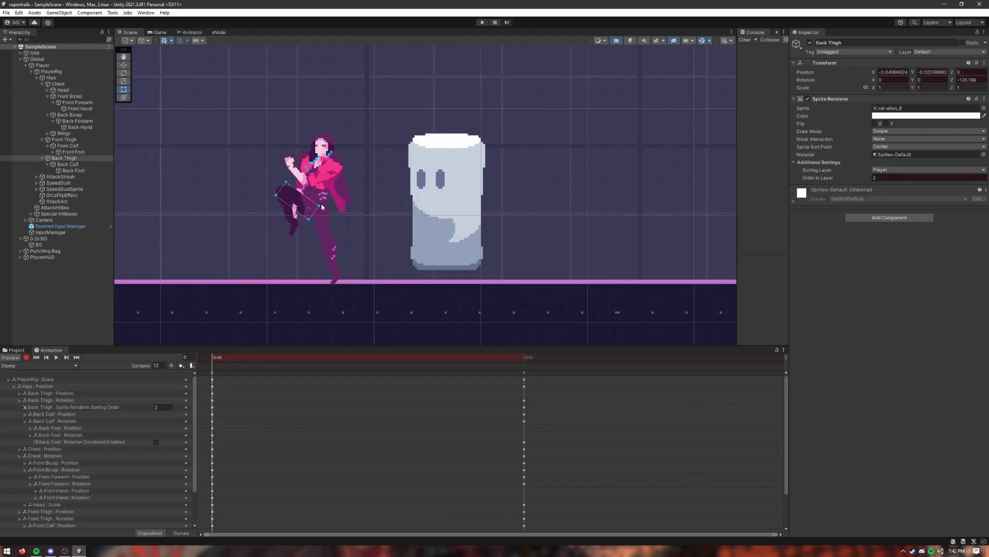
{"action": "left_click", "coordinate": [330, 217]}
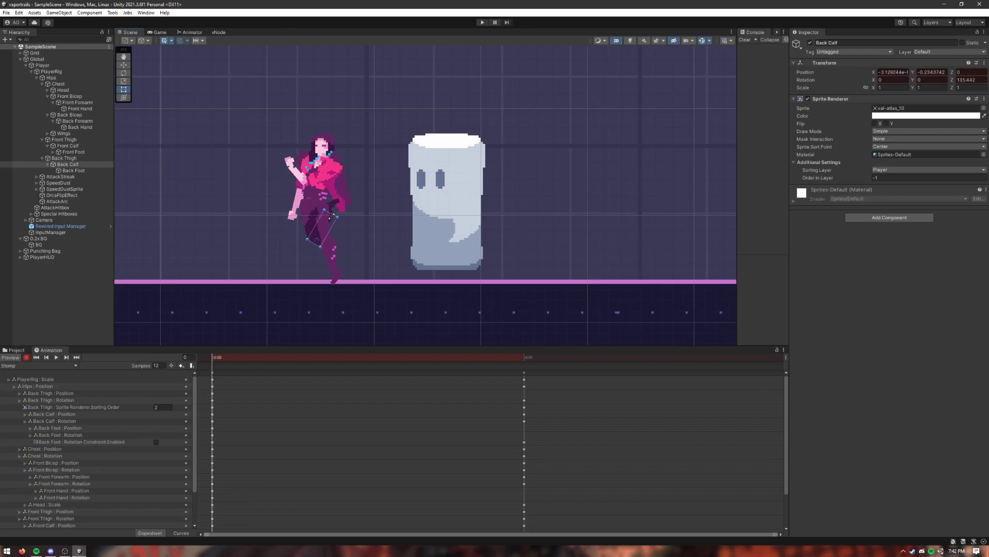
{"action": "left_click_drag", "start_coordinate": [342, 215], "coordinate": [326, 283]}
{"action": "left_click", "coordinate": [329, 282]}
Raise the Front Thigh to about -113° at frame 0
{"action": "left_click", "coordinate": [323, 227]}
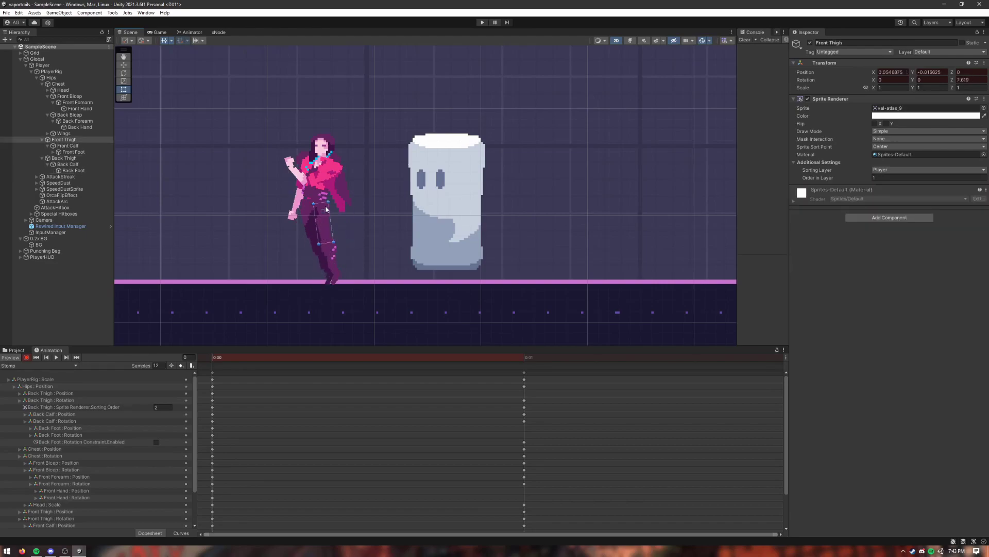
{"action": "left_click", "coordinate": [321, 192]}
{"action": "left_click_drag", "start_coordinate": [322, 192], "coordinate": [334, 233]}
{"action": "left_click", "coordinate": [323, 228]}
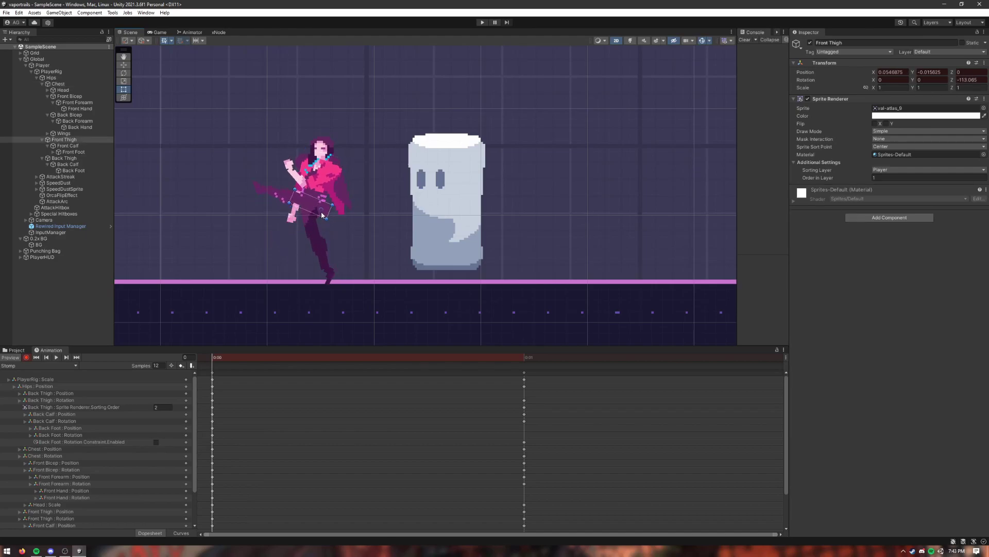
Delete the Back Thigh's Sorting Order property from the Stomp clip
{"action": "left_click", "coordinate": [310, 220]}
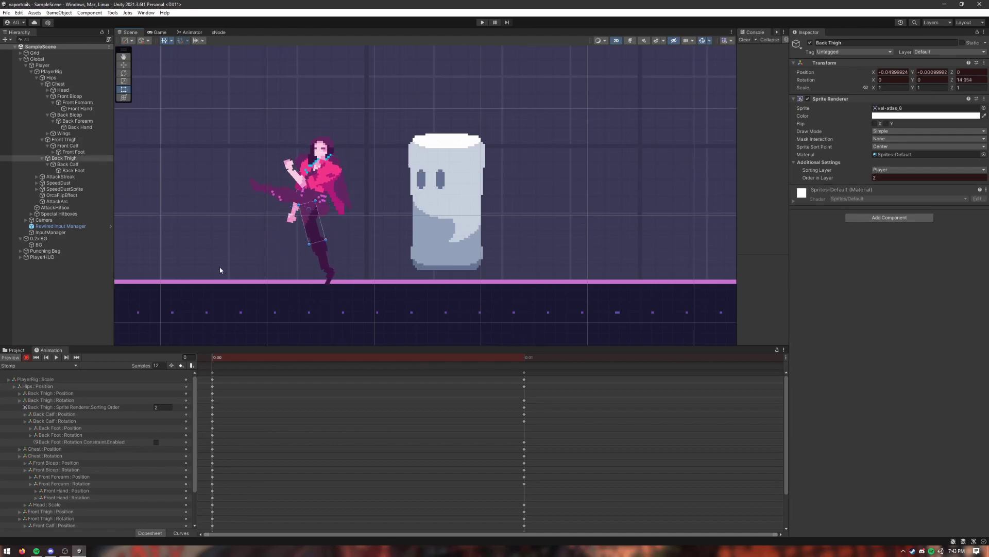
{"action": "left_click", "coordinate": [79, 407]}
{"action": "key", "text": "Delete"}
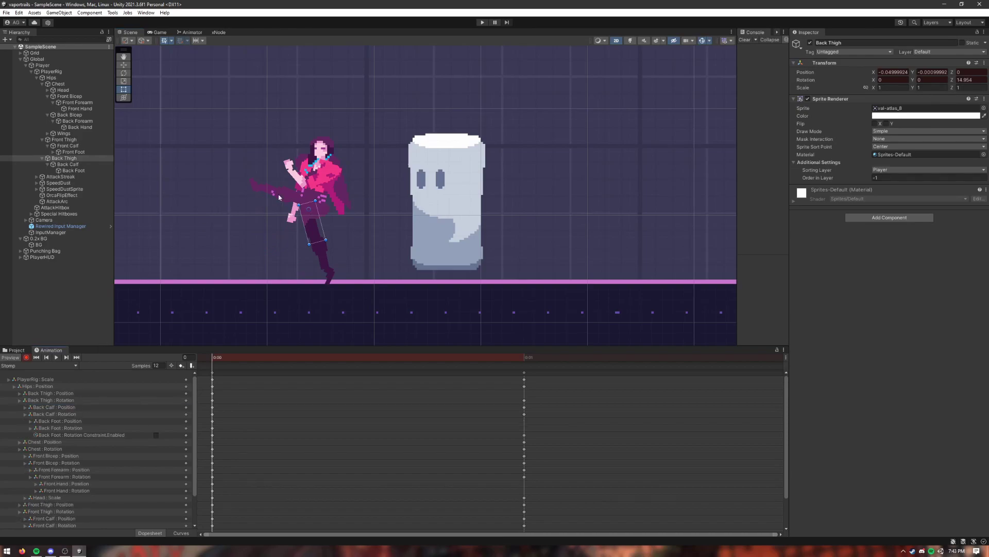
Bend the Front Calf to about 115° at frame 0 so it hangs below the raised knee
{"action": "left_click", "coordinate": [294, 194]}
{"action": "mouse_move", "coordinate": [302, 189]}
{"action": "left_mouse_down"}
{"action": "mouse_move", "coordinate": [281, 200]}
{"action": "mouse_move", "coordinate": [306, 191]}
{"action": "left_mouse_up"}
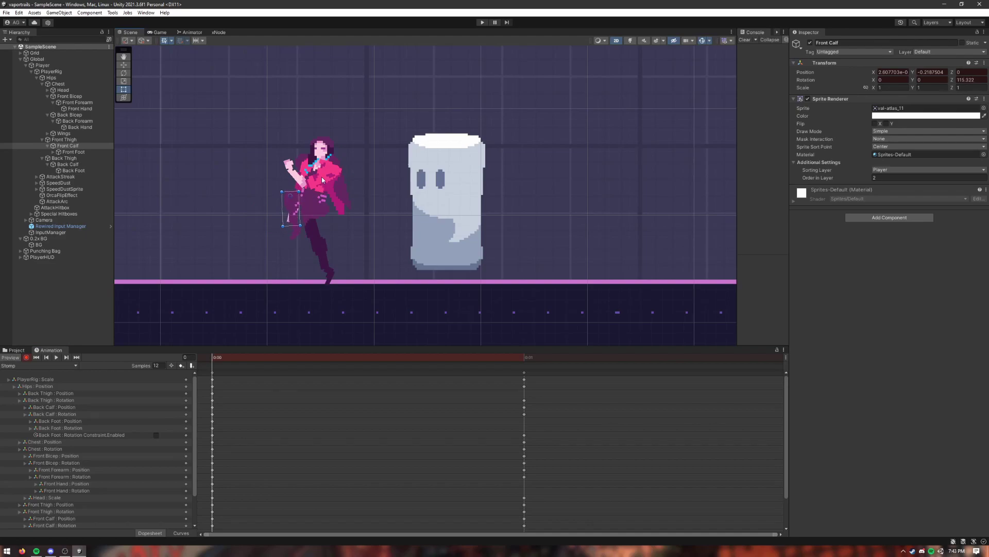
Rotate the Back Bicep to about -15° and fold the Back Forearm up to about -128° at frame 0
{"action": "left_click", "coordinate": [301, 179]}
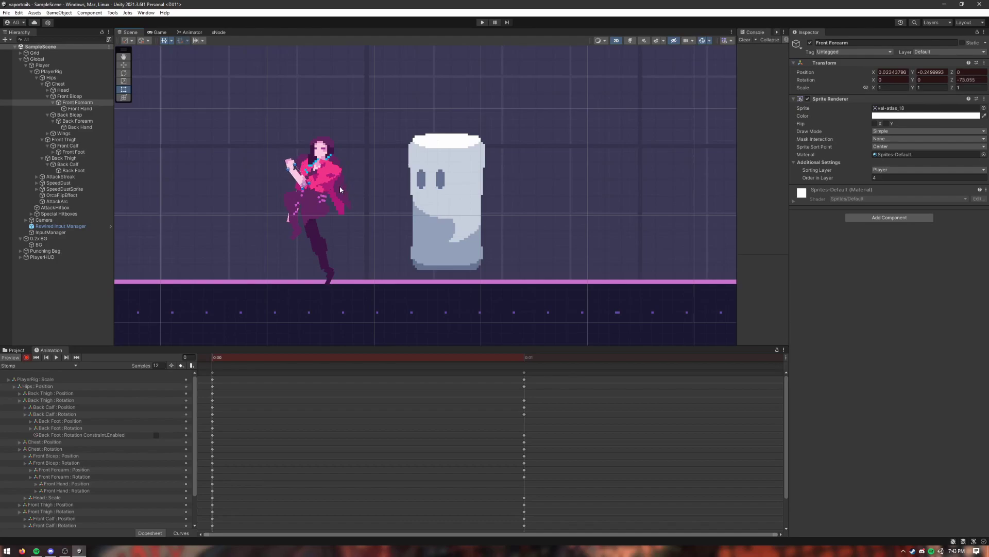
{"action": "left_click", "coordinate": [79, 108]}
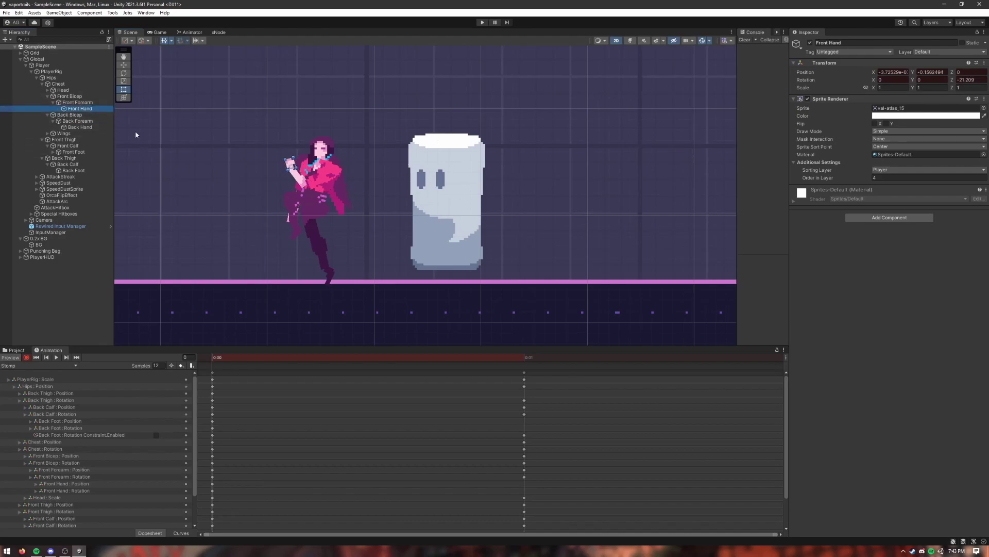
{"action": "left_click", "coordinate": [69, 114]}
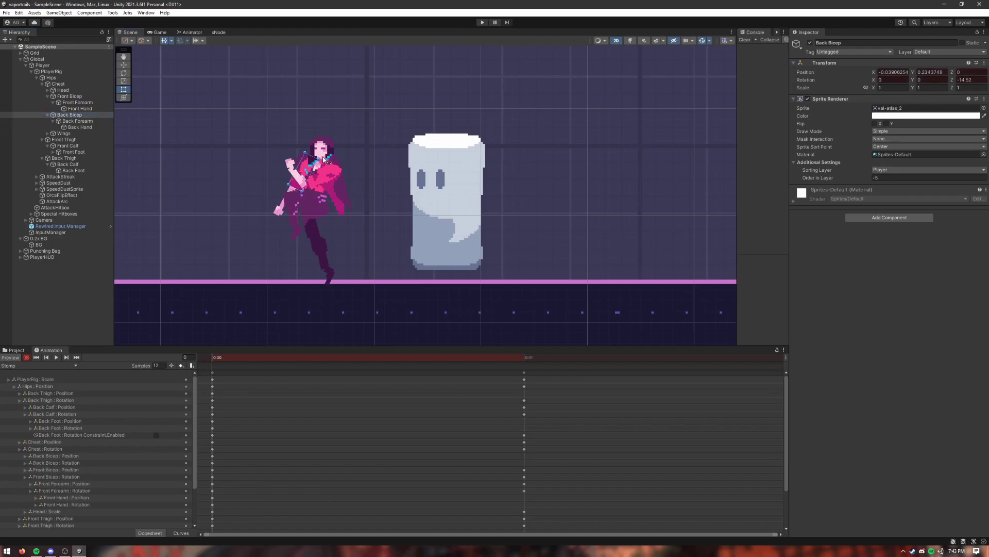
{"action": "left_click", "coordinate": [282, 203]}
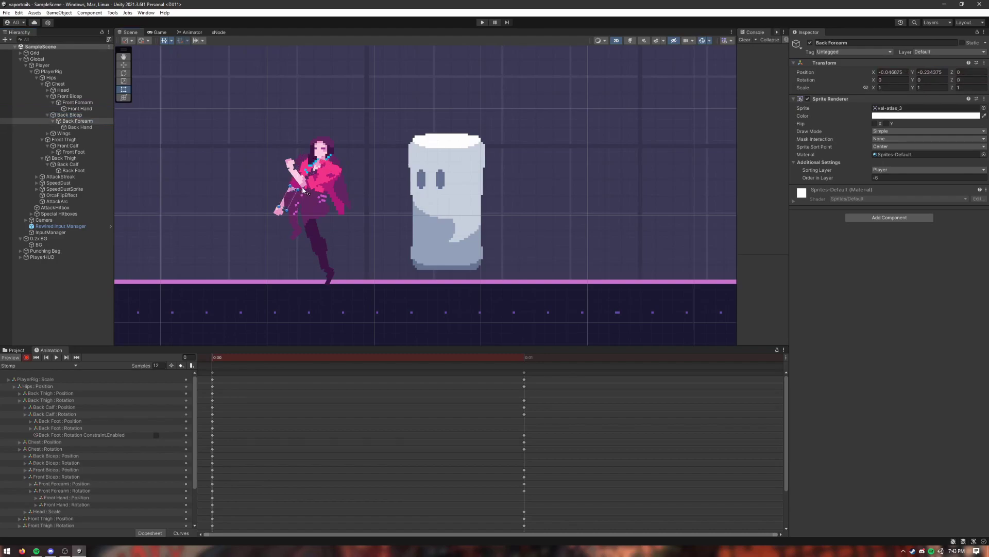
{"action": "mouse_move", "coordinate": [303, 189]}
{"action": "left_mouse_down"}
{"action": "mouse_move", "coordinate": [292, 204]}
{"action": "mouse_move", "coordinate": [286, 188]}
{"action": "left_mouse_up"}
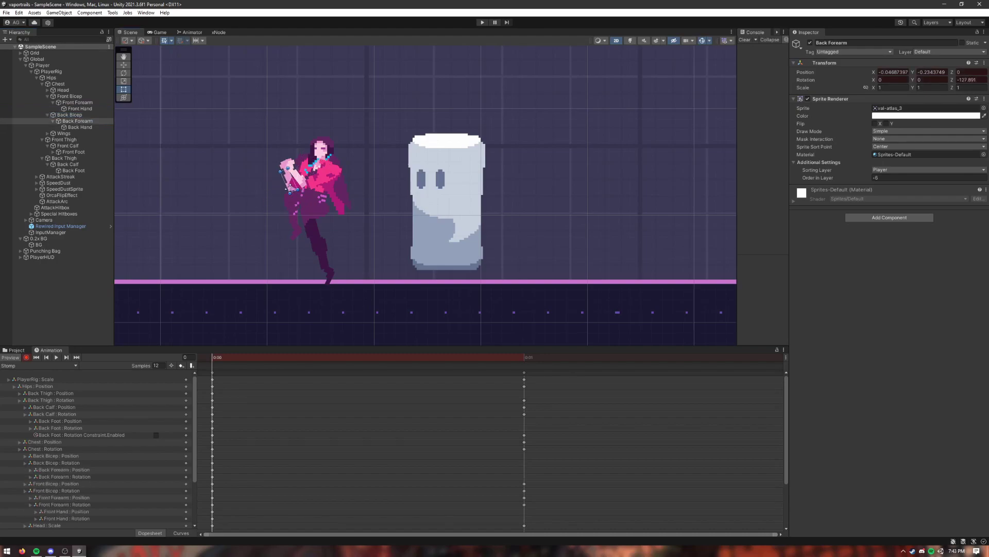
Adjust the back arm's pose at frame 1 so it sits behind the torso
{"action": "left_click_drag", "start_coordinate": [257, 358], "coordinate": [463, 369]}
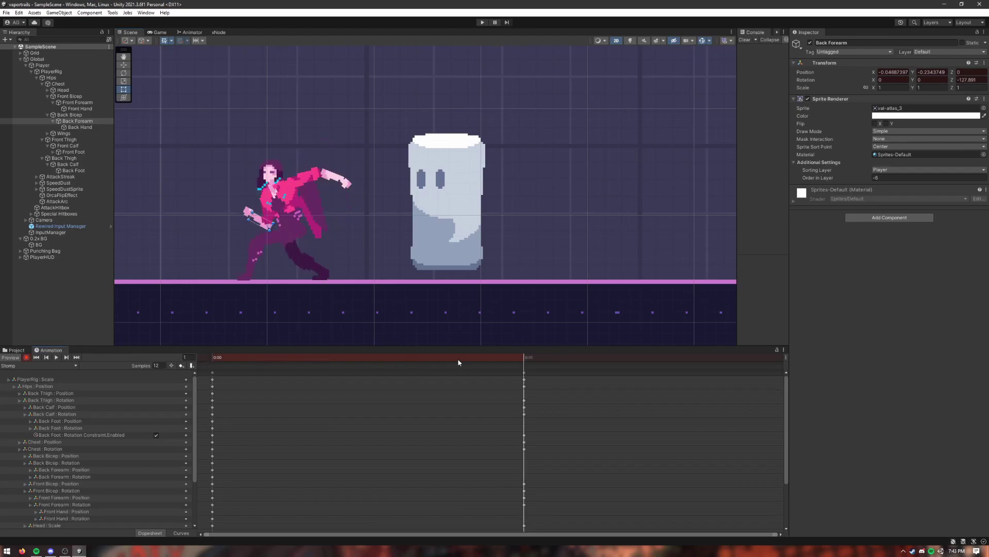
{"action": "left_click", "coordinate": [307, 183]}
{"action": "left_click", "coordinate": [279, 186]}
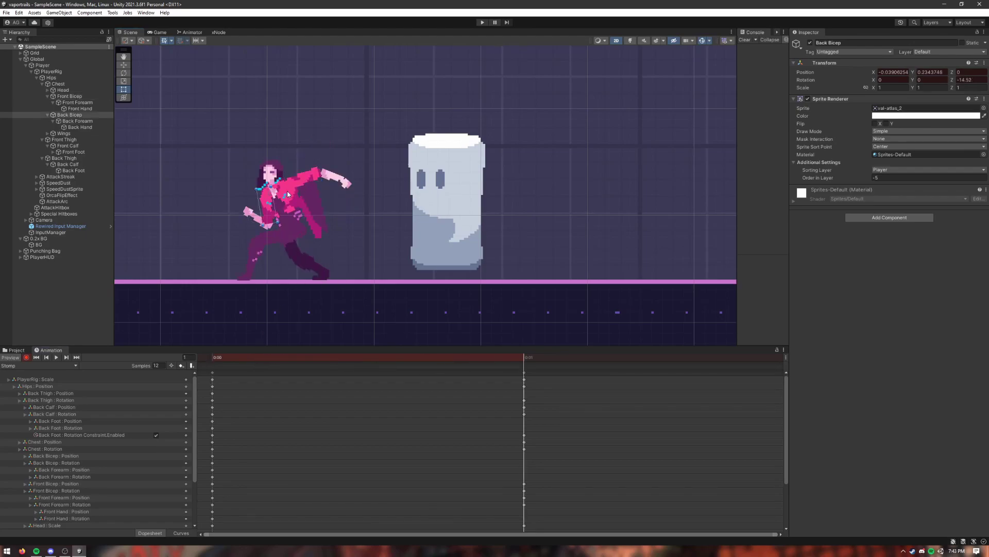
{"action": "left_click_drag", "start_coordinate": [278, 187], "coordinate": [275, 205]}
Swap the Chest sprite for val-atlas_21 and lower the Front Bicep to about 80° at frame 1
{"action": "left_click", "coordinate": [282, 211]}
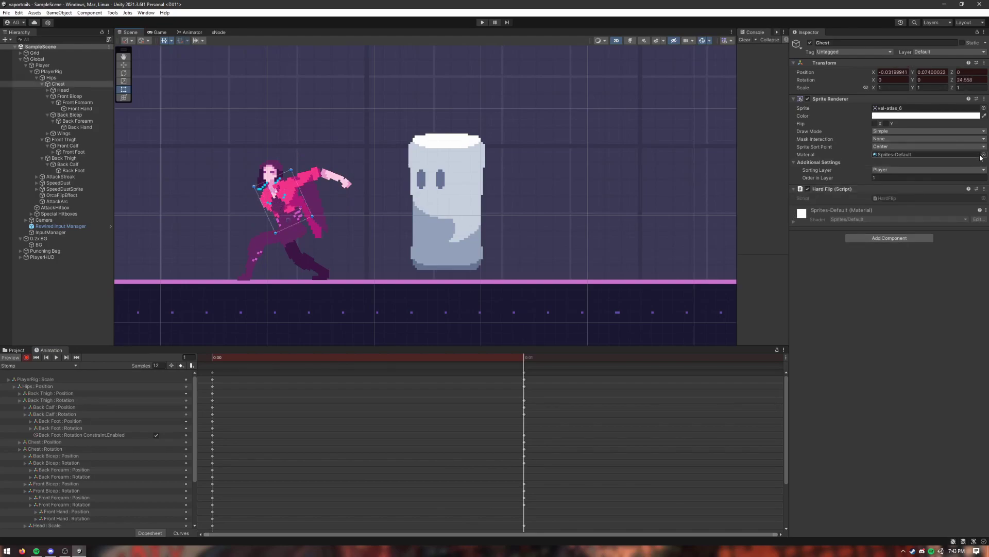
{"action": "left_click", "coordinate": [984, 108]}
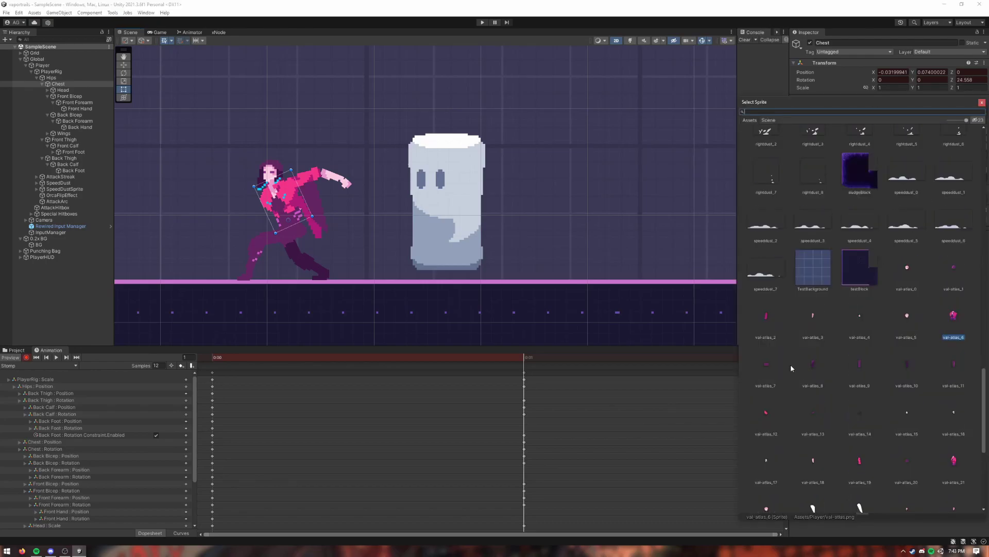
{"action": "double_click", "coordinate": [954, 461]}
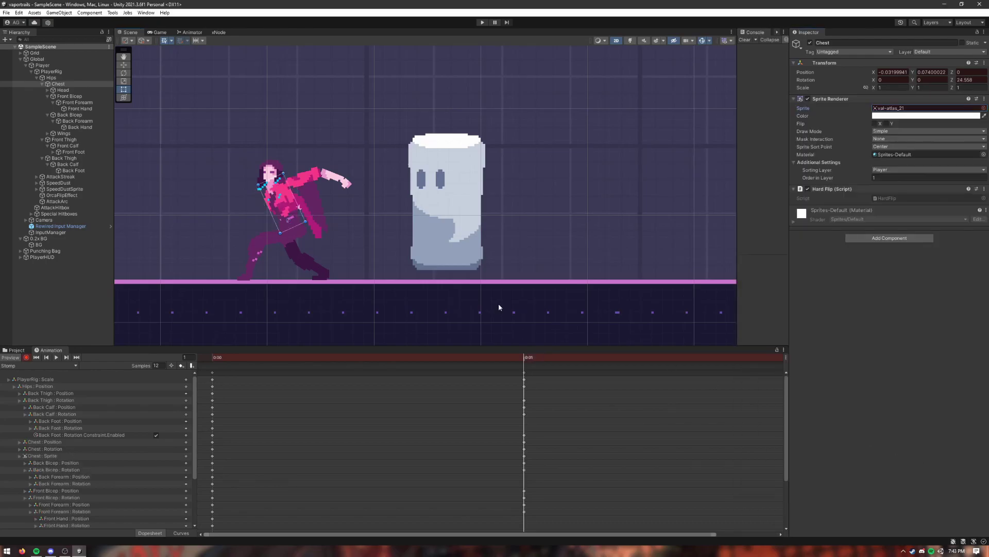
{"action": "left_click", "coordinate": [300, 178]}
{"action": "left_click_drag", "start_coordinate": [304, 181], "coordinate": [299, 188]}
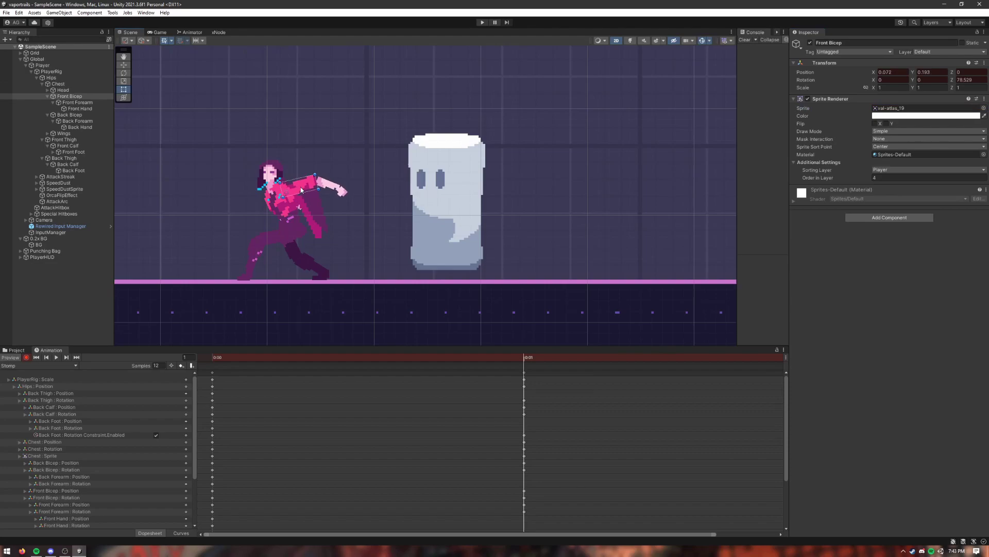
Swing the back arm back behind the hips and rotate the Near Wing's first segment to about 23° at frame 1
{"action": "left_click", "coordinate": [70, 114]}
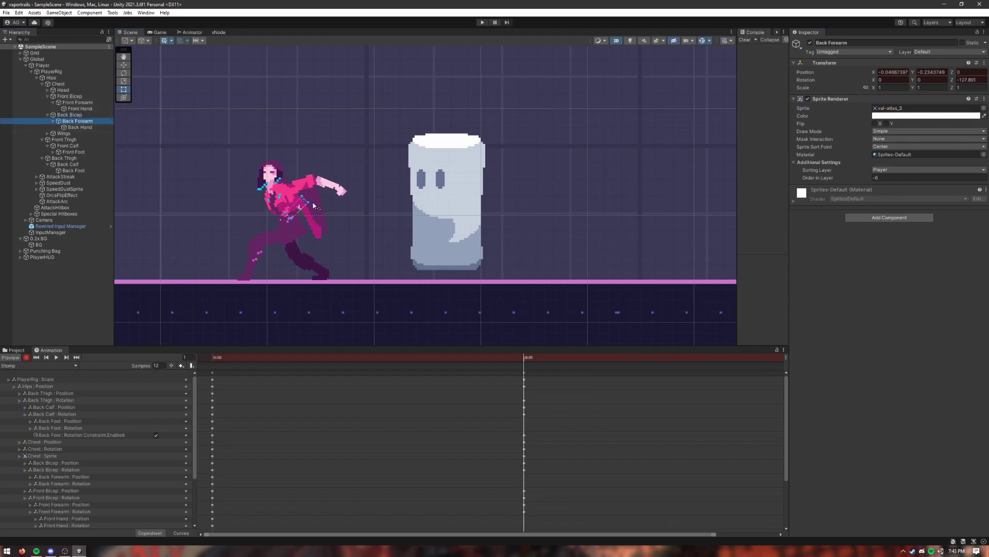
{"action": "left_click", "coordinate": [303, 203]}
{"action": "left_click", "coordinate": [310, 199]}
{"action": "left_click_drag", "start_coordinate": [311, 197], "coordinate": [304, 176]}
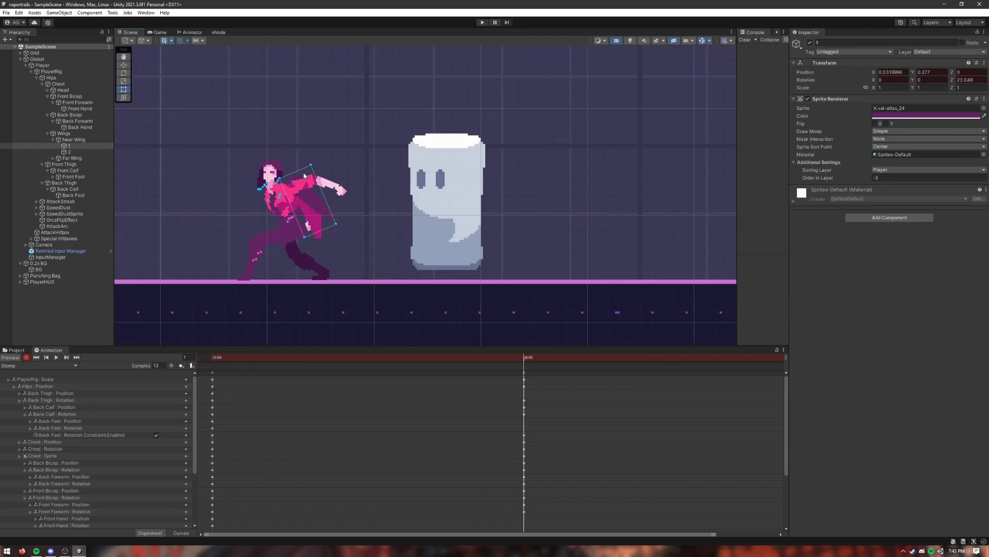
{"action": "left_click", "coordinate": [276, 199]}
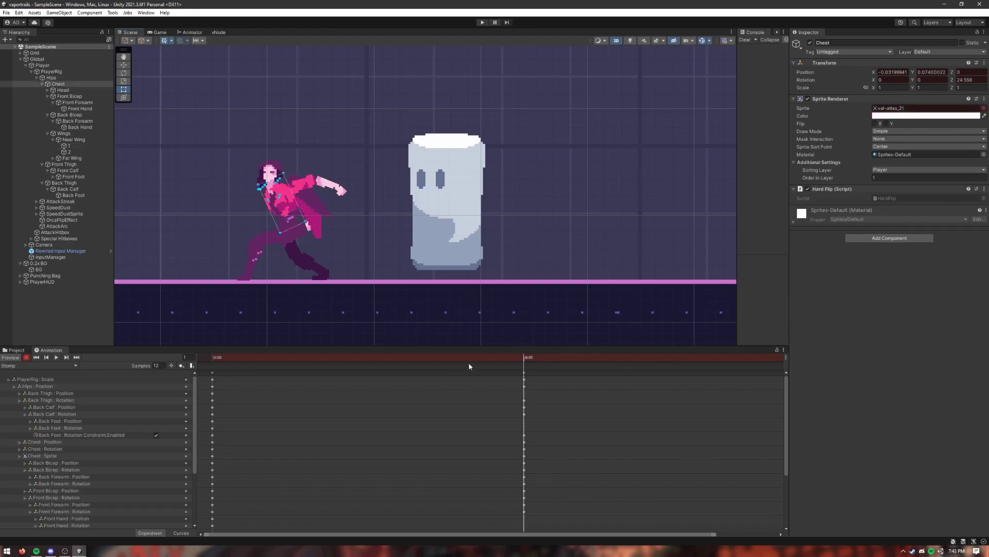
Move all of the stomp pose's keyframes from frame 1 to frame 2
{"action": "left_click_drag", "start_coordinate": [470, 359], "coordinate": [223, 372]}
{"action": "scroll", "coordinate": [274, 402], "scroll_direction": "down", "scroll_amount": 5}
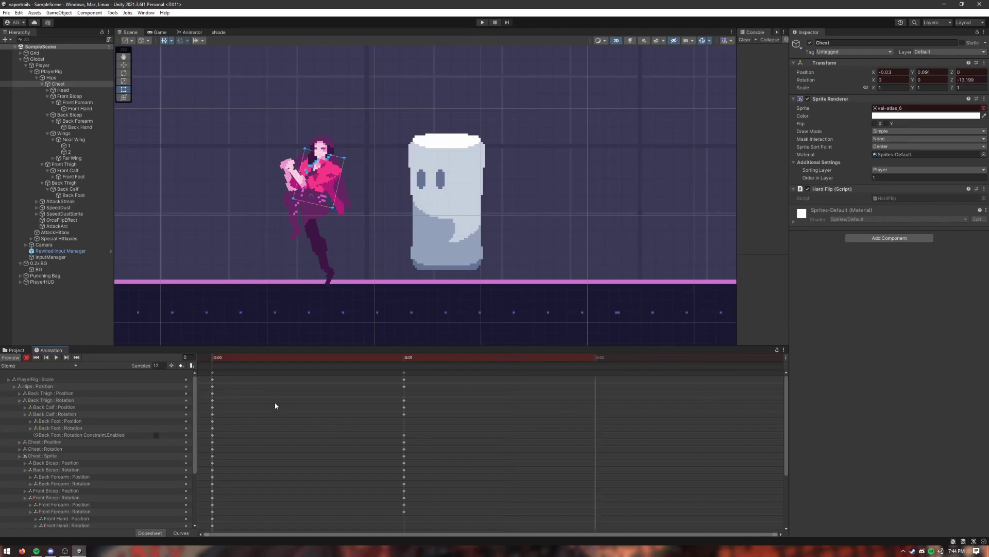
{"action": "left_click", "coordinate": [353, 359]}
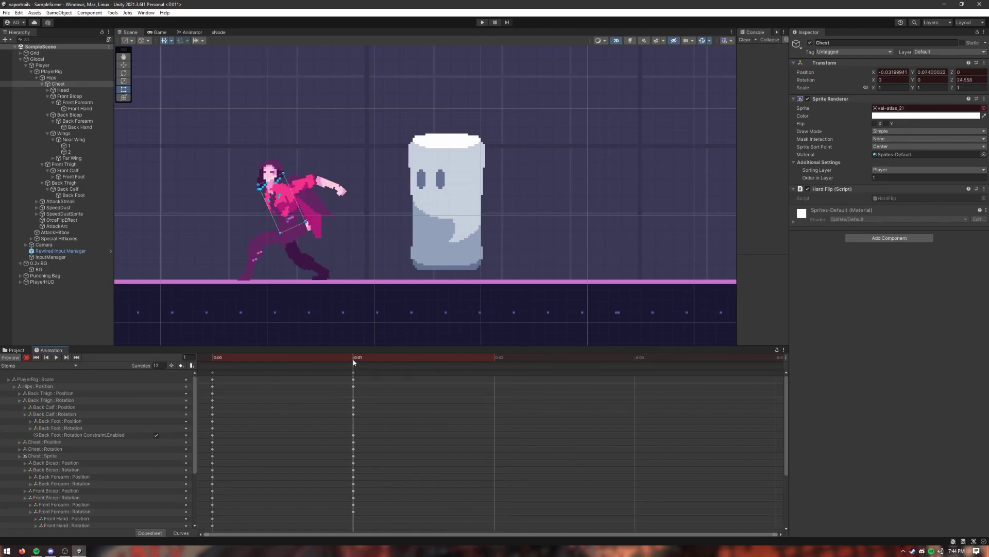
{"action": "scroll", "coordinate": [304, 424], "scroll_direction": "down", "scroll_amount": 2}
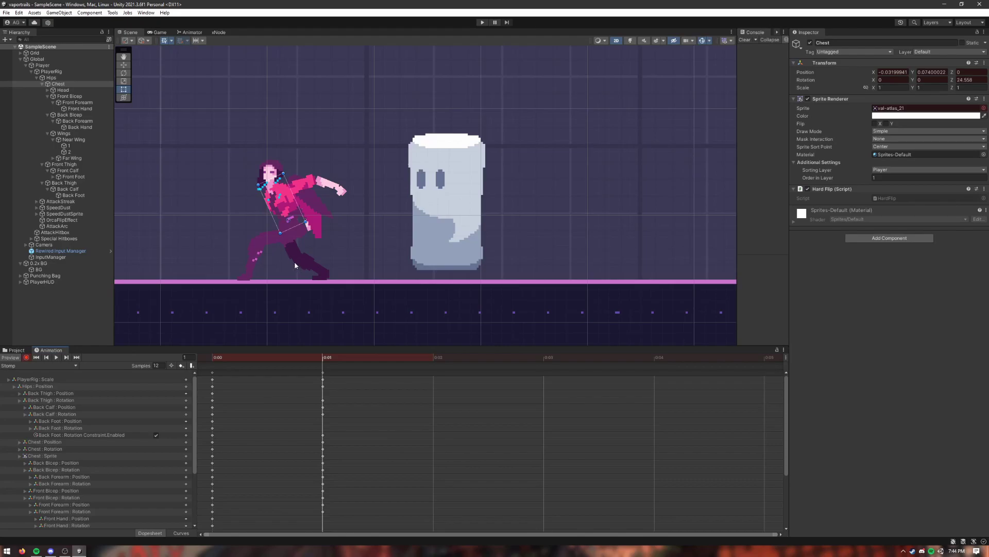
{"action": "key", "text": "k"}
{"action": "left_click_drag", "start_coordinate": [328, 378], "coordinate": [411, 377]}
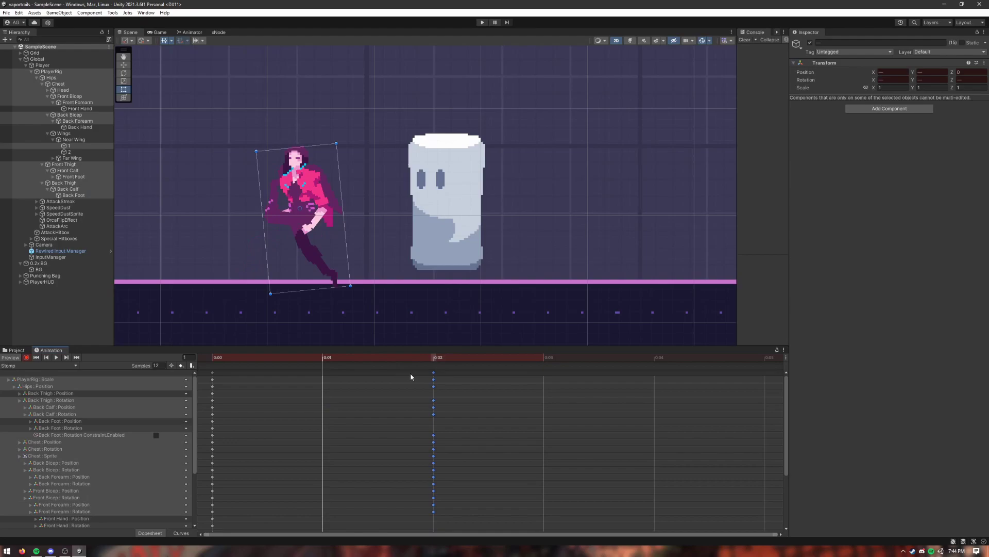
Scrub and play the Stomp clip to check the motion between the wind-up and the stomp pose
{"action": "left_click", "coordinate": [433, 357]}
{"action": "left_click", "coordinate": [213, 358]}
{"action": "left_click", "coordinate": [321, 358]}
{"action": "left_click_drag", "start_coordinate": [317, 364], "coordinate": [190, 370]}
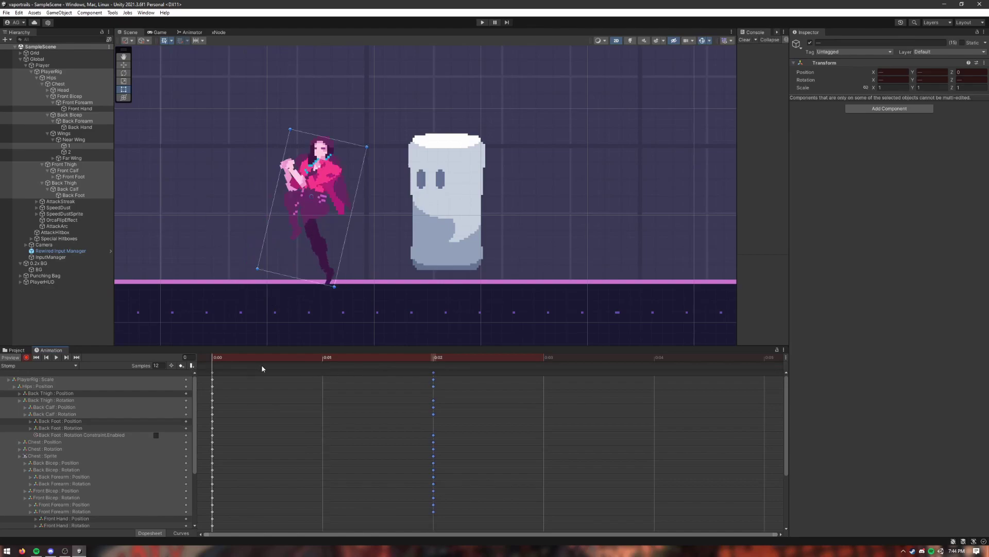
{"action": "left_click_drag", "start_coordinate": [262, 368], "coordinate": [166, 376]}
{"action": "left_click", "coordinate": [56, 358]}
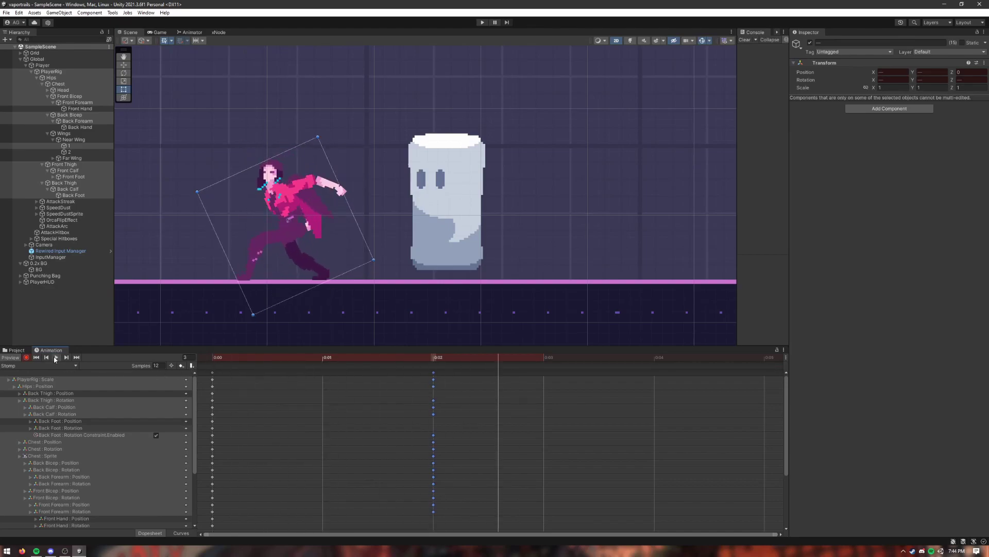
{"action": "left_click", "coordinate": [56, 358]}
Stretch the clip by moving the stomp pose's keyframes to 1:11, and play it back slowly
{"action": "scroll", "coordinate": [354, 395], "scroll_direction": "down", "scroll_amount": 3}
{"action": "left_click_drag", "start_coordinate": [379, 373], "coordinate": [724, 382]}
{"action": "scroll", "coordinate": [725, 382], "scroll_direction": "down", "scroll_amount": 8}
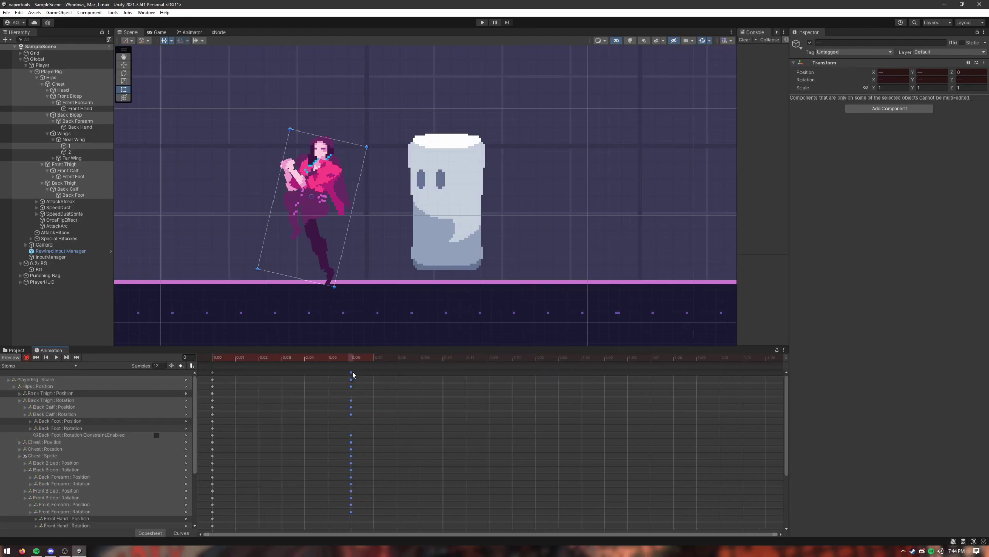
{"action": "left_click_drag", "start_coordinate": [361, 373], "coordinate": [749, 358]}
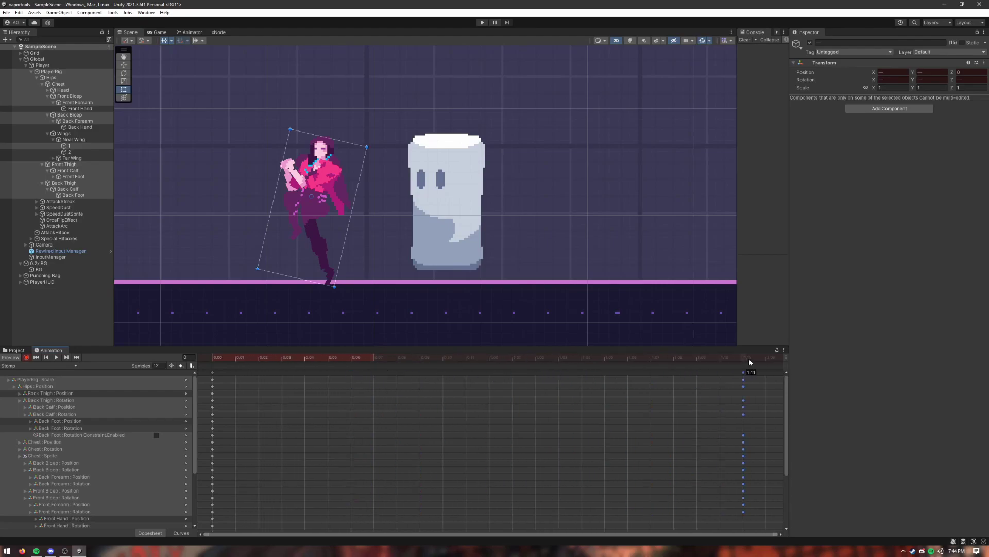
{"action": "left_click", "coordinate": [56, 357]}
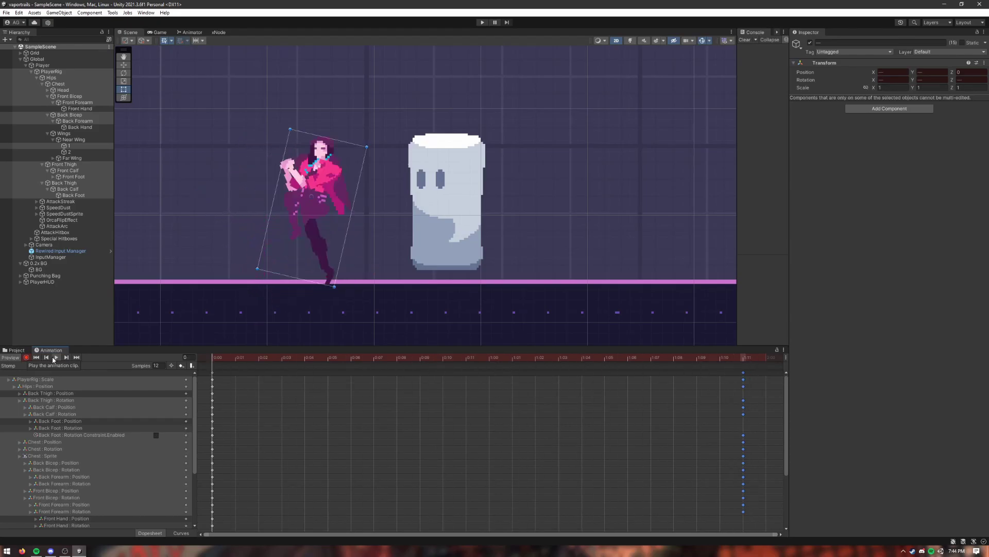
{"action": "left_click", "coordinate": [54, 359]}
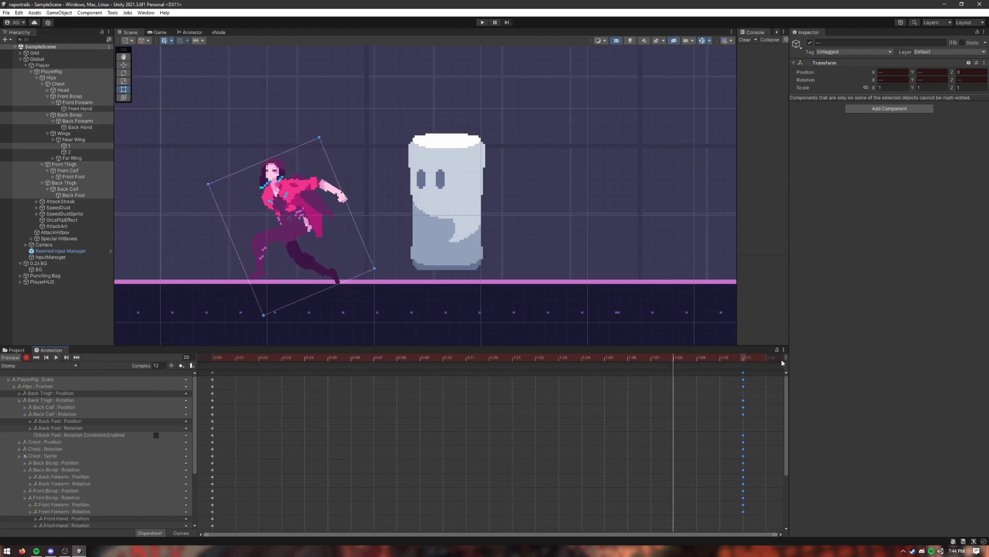
Add 360° to the Front Calf's Z rotation on the stomp keyframe and play the clip back
{"action": "left_click", "coordinate": [749, 359]}
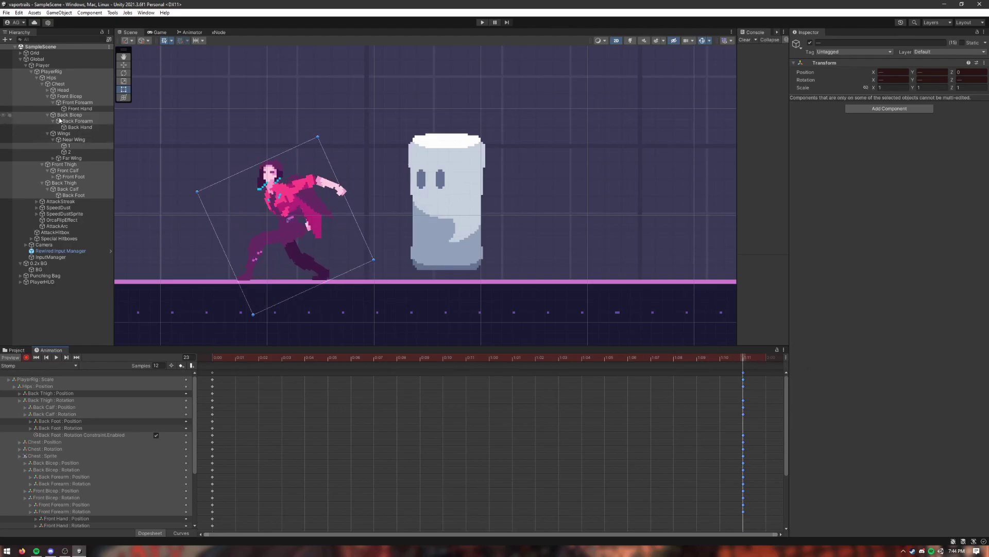
{"action": "left_click", "coordinate": [256, 257]}
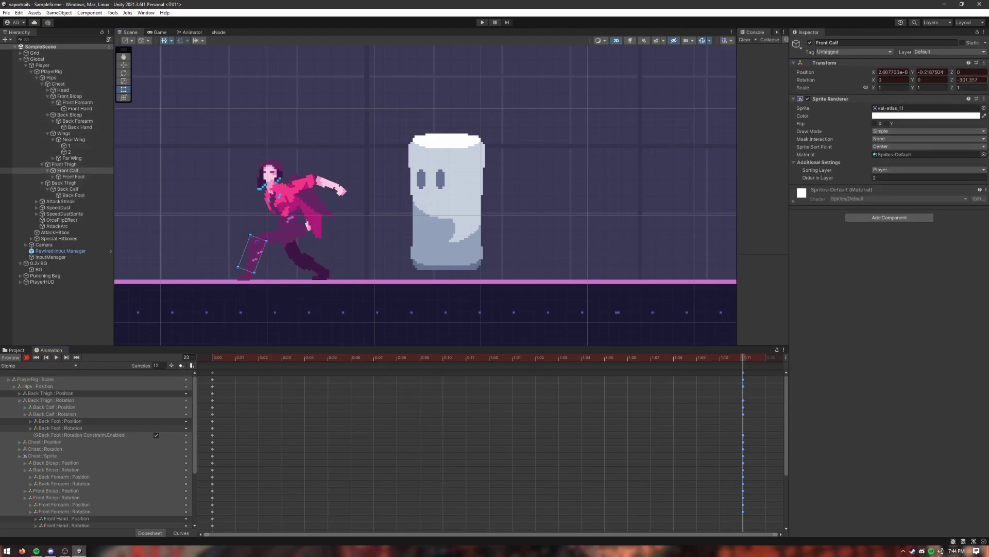
{"action": "left_click", "coordinate": [969, 80]}
{"action": "type", "text": "+380"}
{"action": "key", "text": "Return"}
{"action": "key", "text": "ctrl+z"}
{"action": "type", "text": "360"}
{"action": "key", "text": "Return"}
{"action": "left_click", "coordinate": [55, 357]}
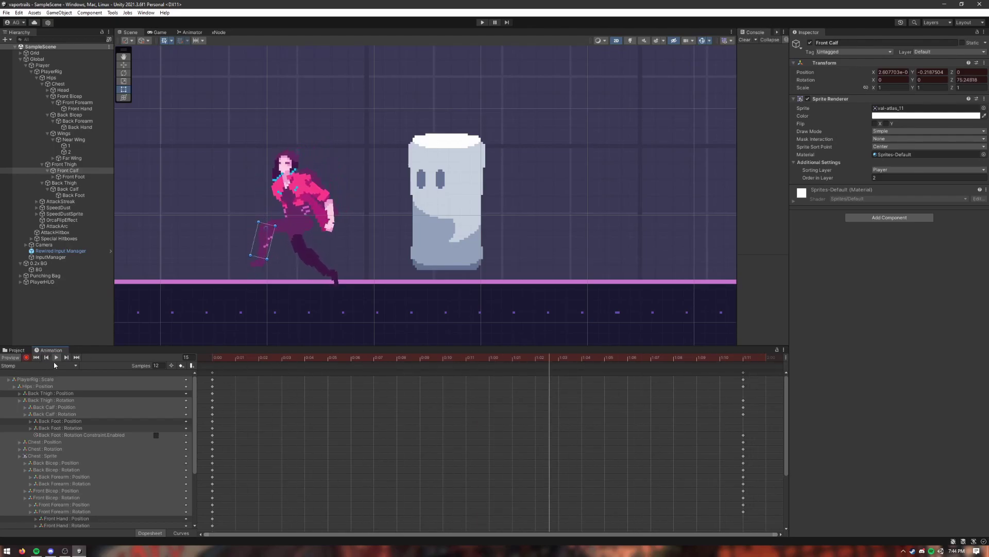
Move the stomp pose's keyframes to frame 2 and paste a copy of them at frame 1
{"action": "left_click_drag", "start_coordinate": [743, 374], "coordinate": [253, 366]}
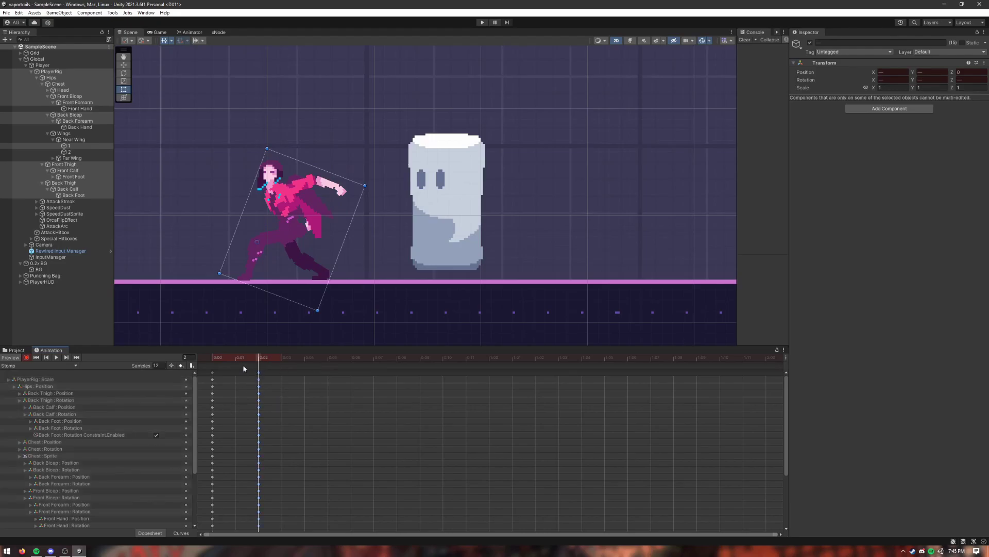
{"action": "left_click", "coordinate": [229, 359]}
{"action": "key", "text": "ctrl+v"}
{"action": "left_click", "coordinate": [261, 358]}
{"action": "left_click_drag", "start_coordinate": [261, 358], "coordinate": [228, 367]}
Set the left tangent of all keyframes at frame 1 to Constant
{"action": "left_click", "coordinate": [236, 372]}
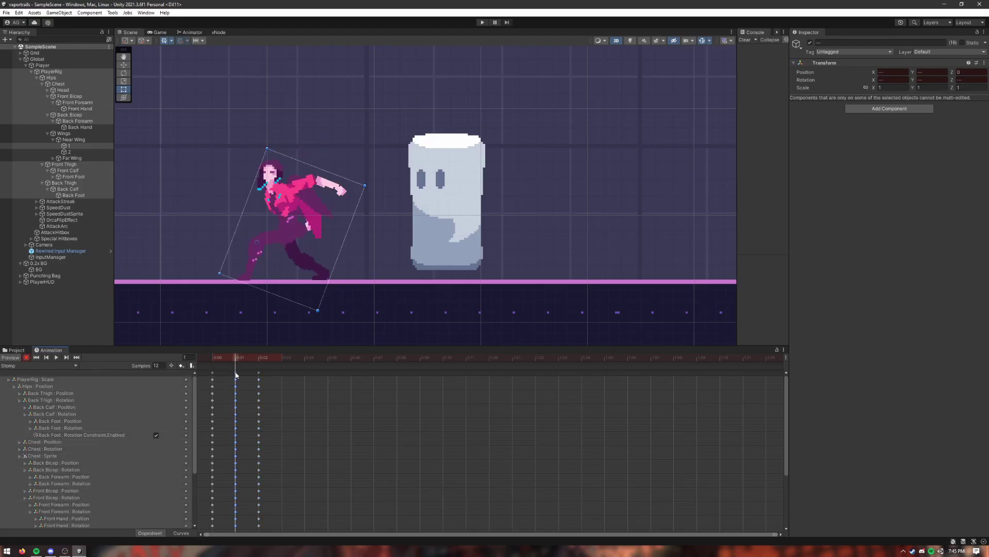
{"action": "right_click", "coordinate": [237, 373]}
{"action": "mouse_move", "coordinate": [279, 442]}
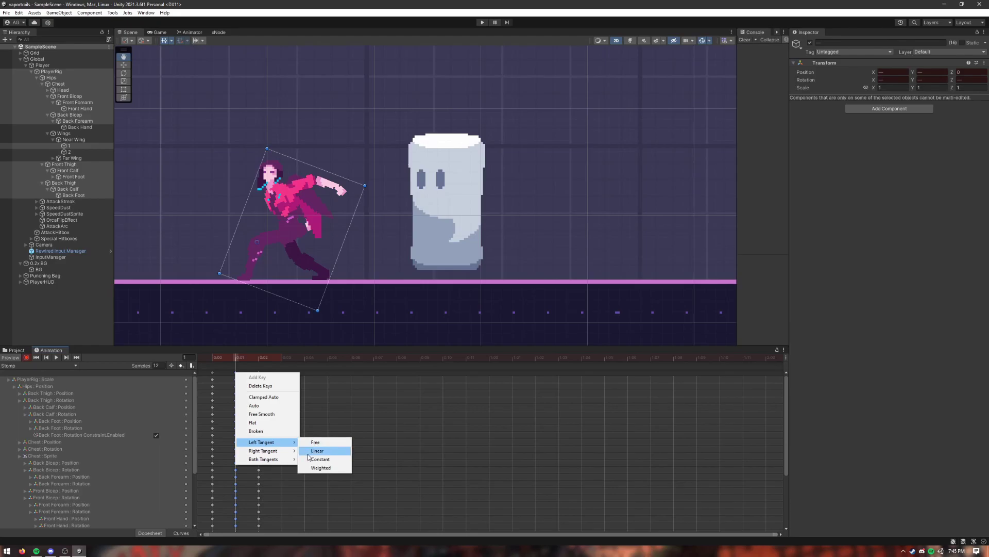
{"action": "left_click", "coordinate": [312, 459]}
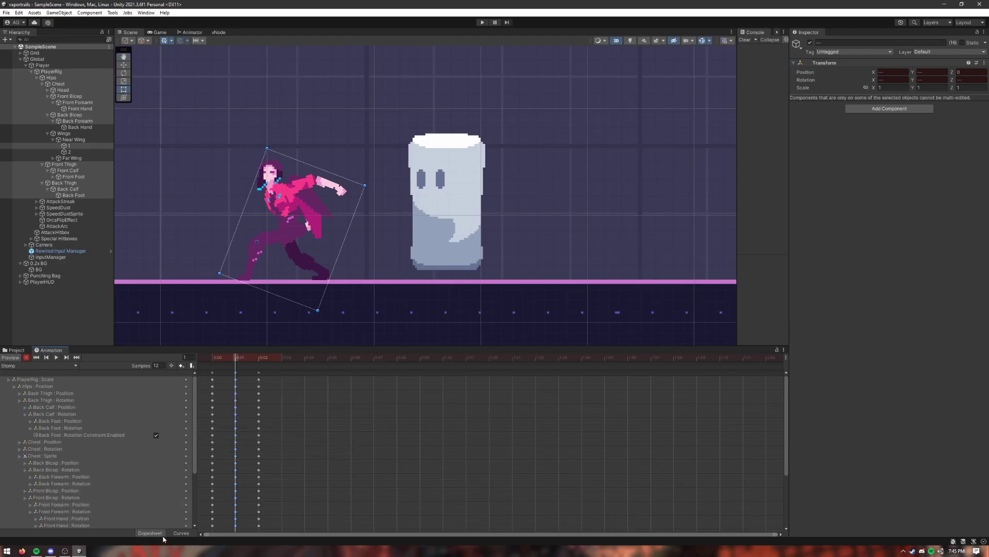
Inspect the animation curves around frame 1, comparing them with and without the constant left tangent
{"action": "left_click", "coordinate": [180, 533]}
{"action": "scroll", "coordinate": [235, 389], "scroll_direction": "up", "scroll_amount": 3}
{"action": "scroll", "coordinate": [237, 390], "scroll_direction": "up", "scroll_amount": 5, "text": "shift"}
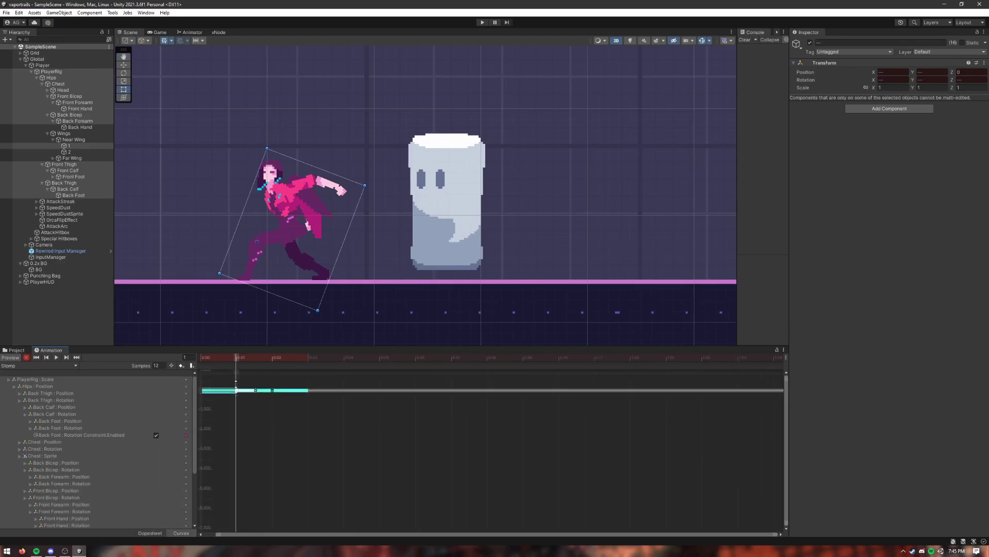
{"action": "scroll", "coordinate": [237, 390], "scroll_direction": "up", "scroll_amount": 10, "text": "shift"}
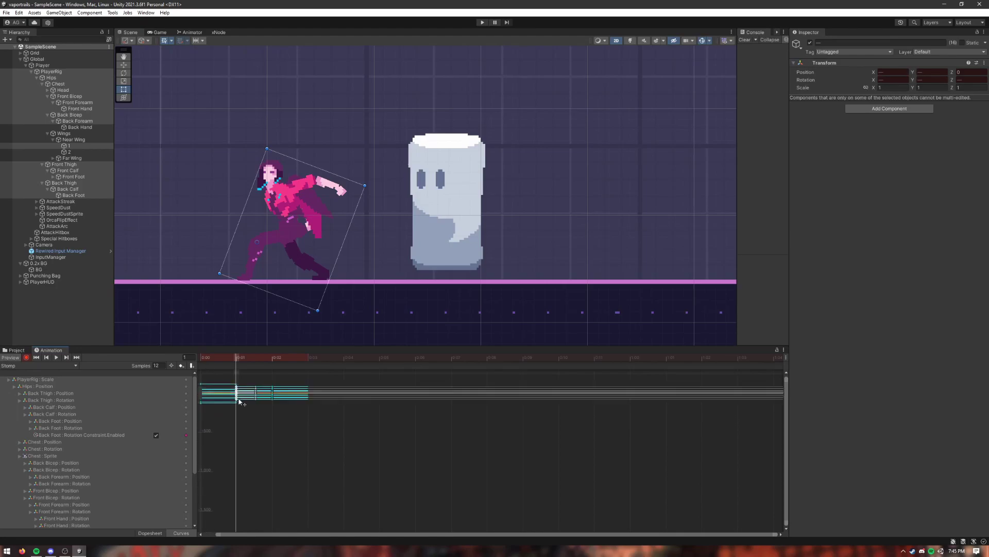
{"action": "scroll", "coordinate": [238, 391], "scroll_direction": "up", "scroll_amount": 8, "text": "shift"}
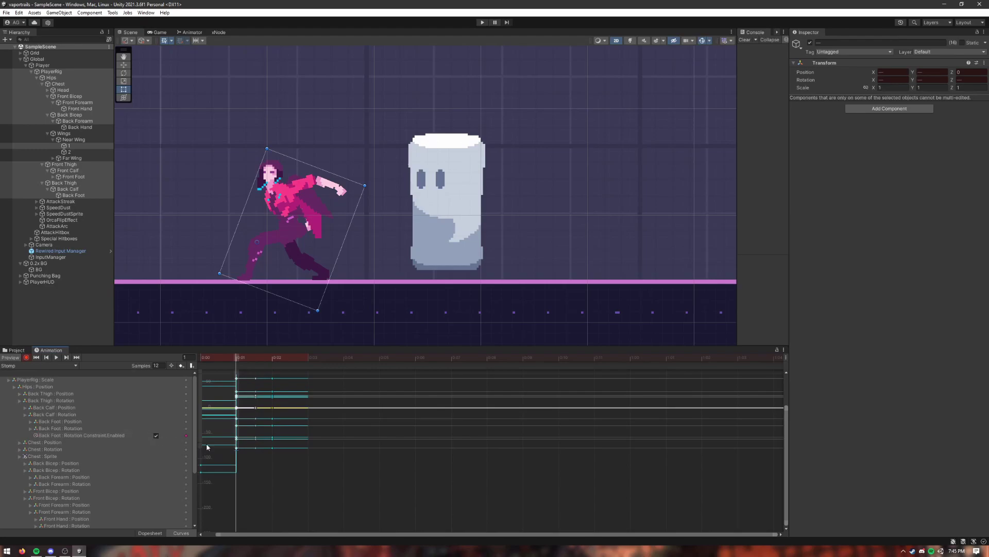
{"action": "scroll", "coordinate": [212, 441], "scroll_direction": "down", "scroll_amount": 4}
{"action": "middle_click_drag", "start_coordinate": [226, 422], "coordinate": [239, 443]}
{"action": "scroll", "coordinate": [223, 477], "scroll_direction": "up", "scroll_amount": 1}
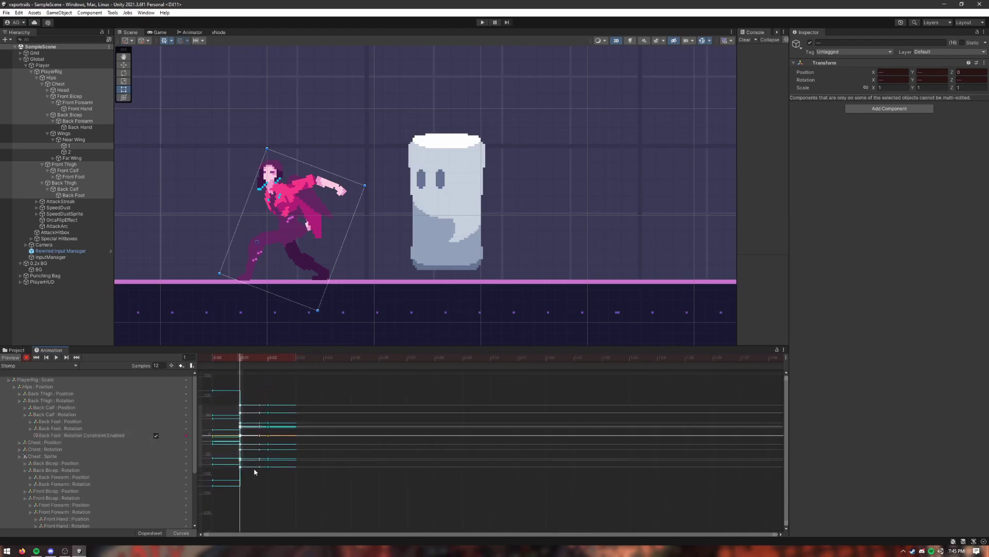
{"action": "key", "text": "ctrl+z"}
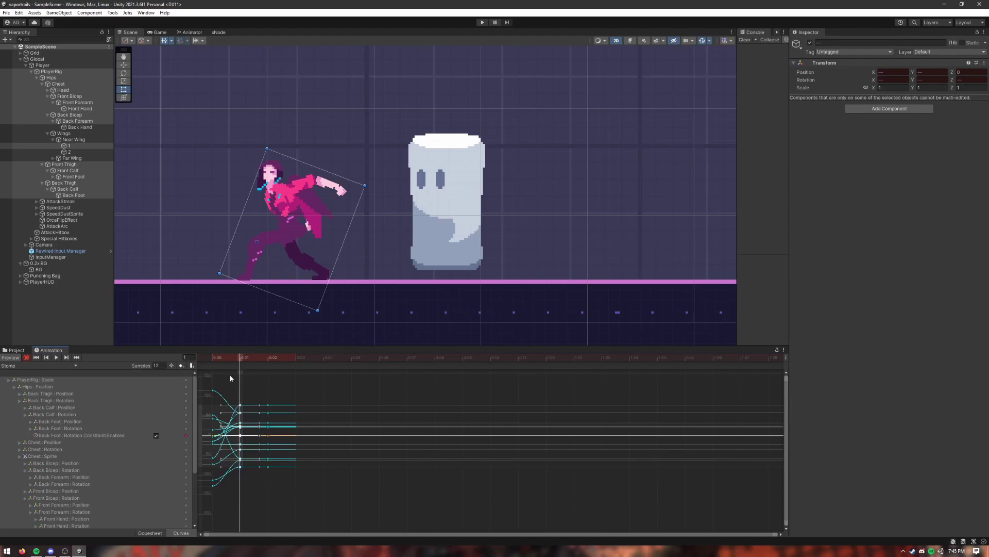
{"action": "key", "text": "ctrl+y"}
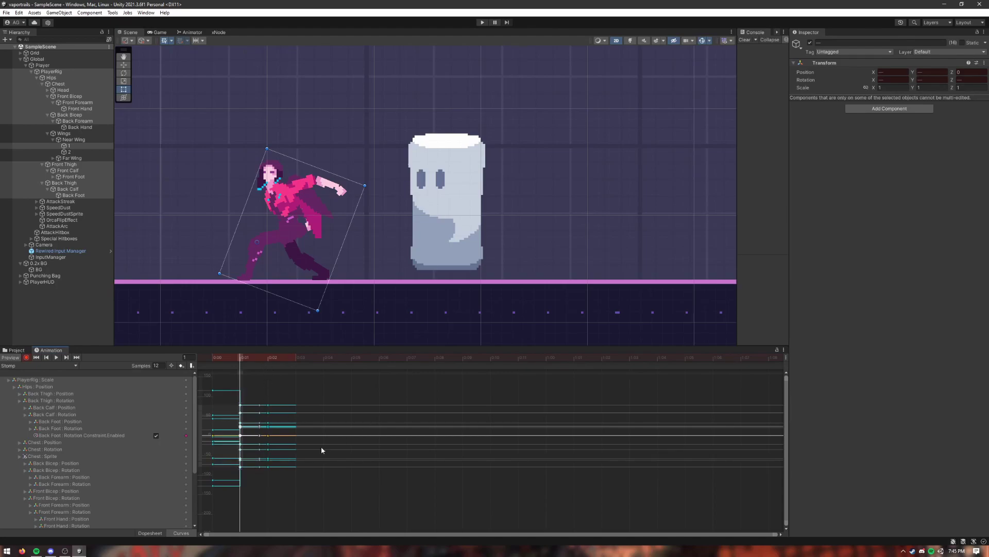
Return to the dopesheet and scrub across frames 0 to 2 to check the snap between poses
{"action": "left_click", "coordinate": [158, 533]}
{"action": "left_click_drag", "start_coordinate": [271, 369], "coordinate": [573, 372]}
{"action": "left_click_drag", "start_coordinate": [226, 357], "coordinate": [245, 376]}
{"action": "left_click", "coordinate": [198, 361]}
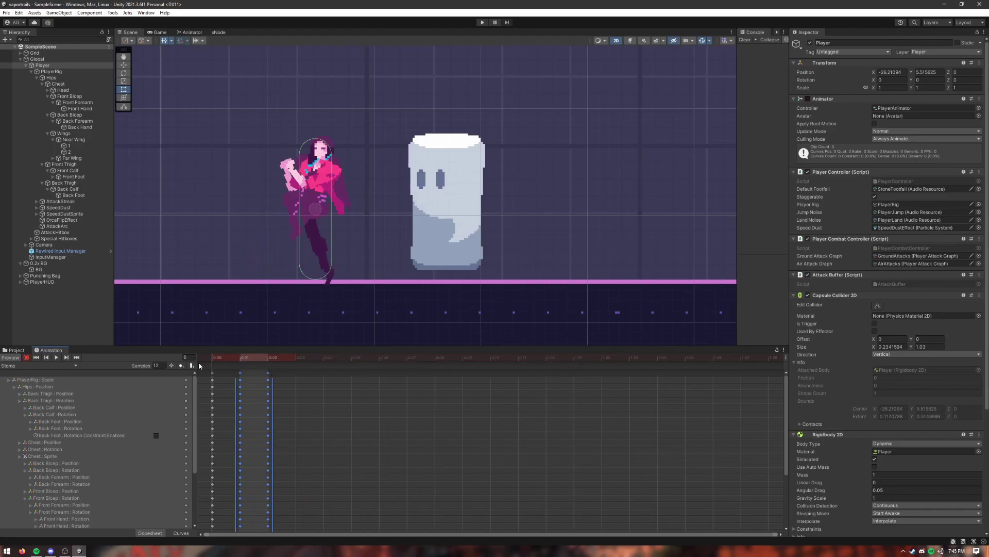
{"action": "left_click", "coordinate": [242, 362]}
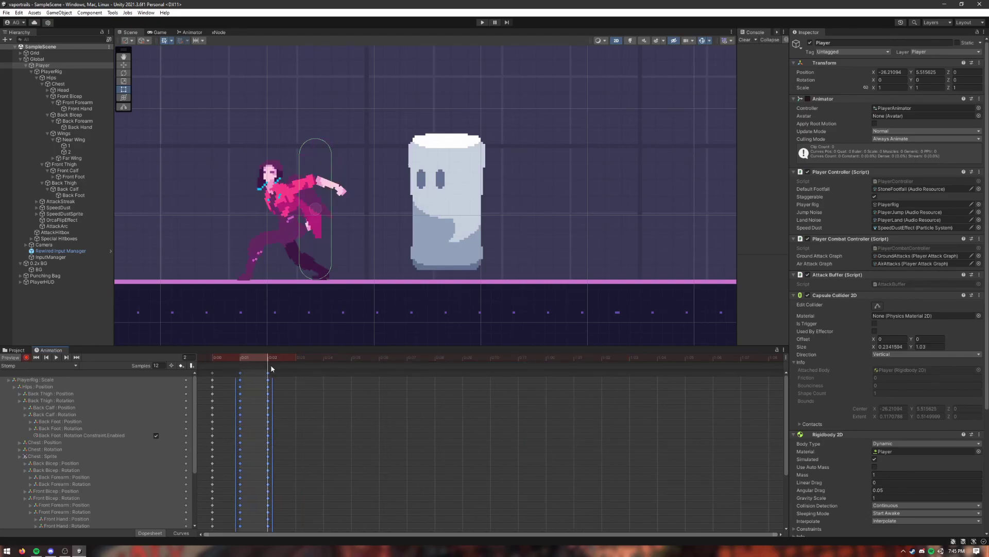
{"action": "left_click", "coordinate": [343, 389]}
On frame 1, rotate the chest further forward and bend the front leg by rotating the front thigh and front calf
{"action": "left_click", "coordinate": [290, 212]}
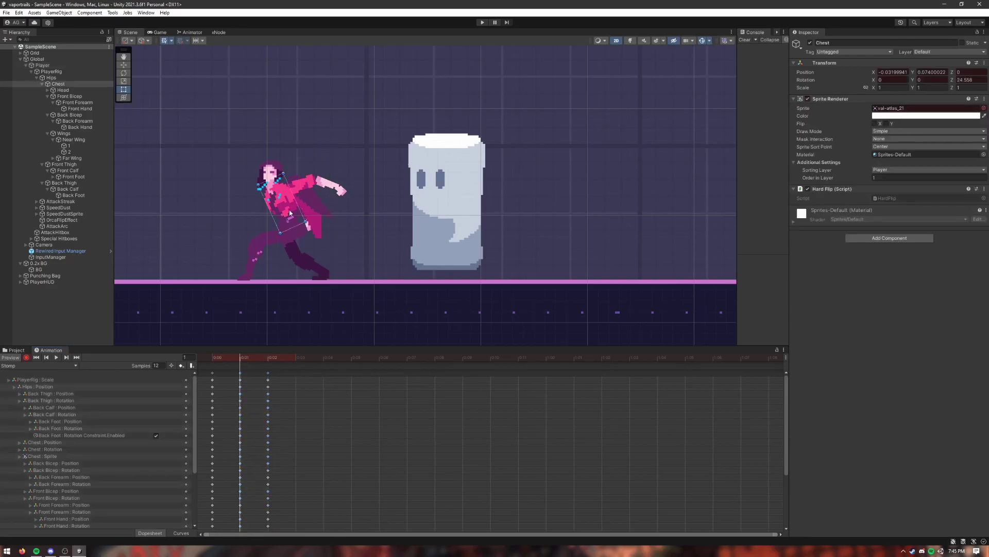
{"action": "left_click_drag", "start_coordinate": [288, 173], "coordinate": [258, 183]}
{"action": "left_click_drag", "start_coordinate": [269, 217], "coordinate": [304, 236]}
{"action": "left_click", "coordinate": [274, 242]}
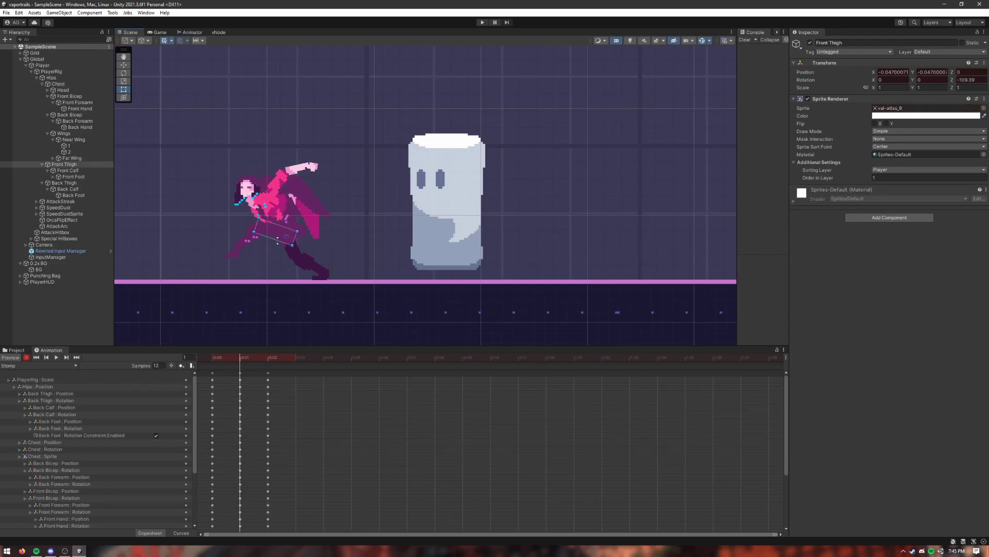
{"action": "left_click", "coordinate": [248, 242]}
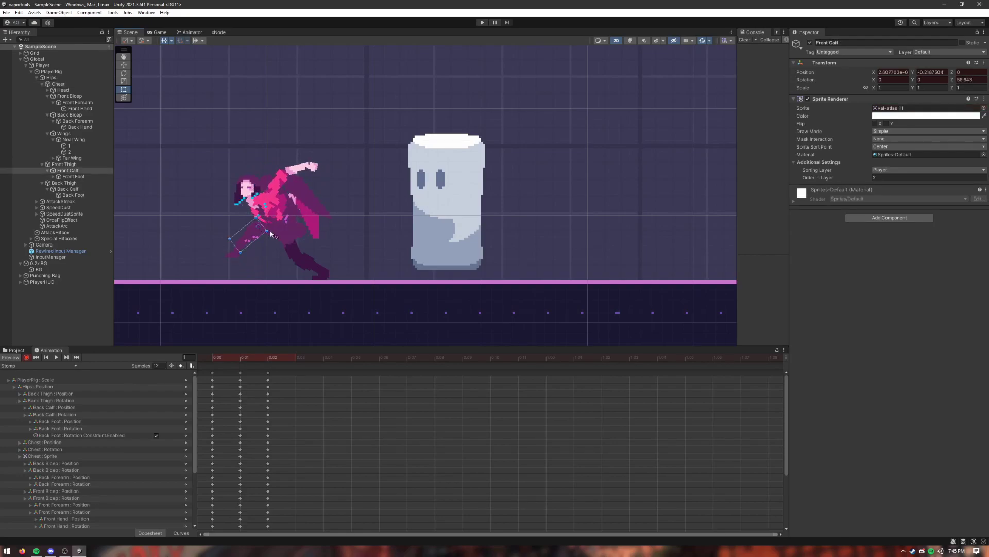
{"action": "left_click_drag", "start_coordinate": [271, 232], "coordinate": [272, 227]}
On frame 1, bend the back leg at the calf and thigh and rotate the front bicep to about 45 degrees
{"action": "left_click", "coordinate": [299, 256]}
{"action": "left_click", "coordinate": [258, 241]}
{"action": "left_click", "coordinate": [277, 193]}
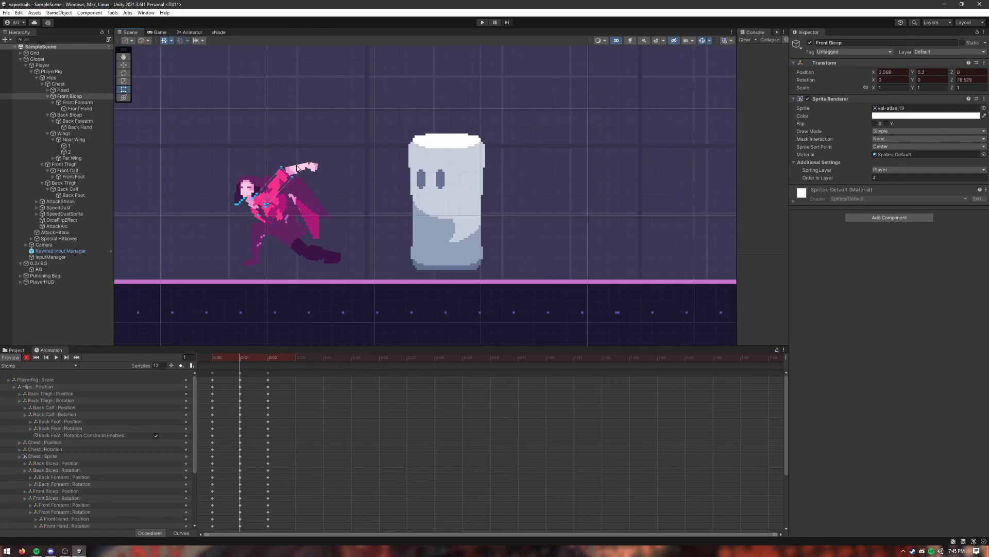
{"action": "left_click_drag", "start_coordinate": [286, 168], "coordinate": [293, 195]}
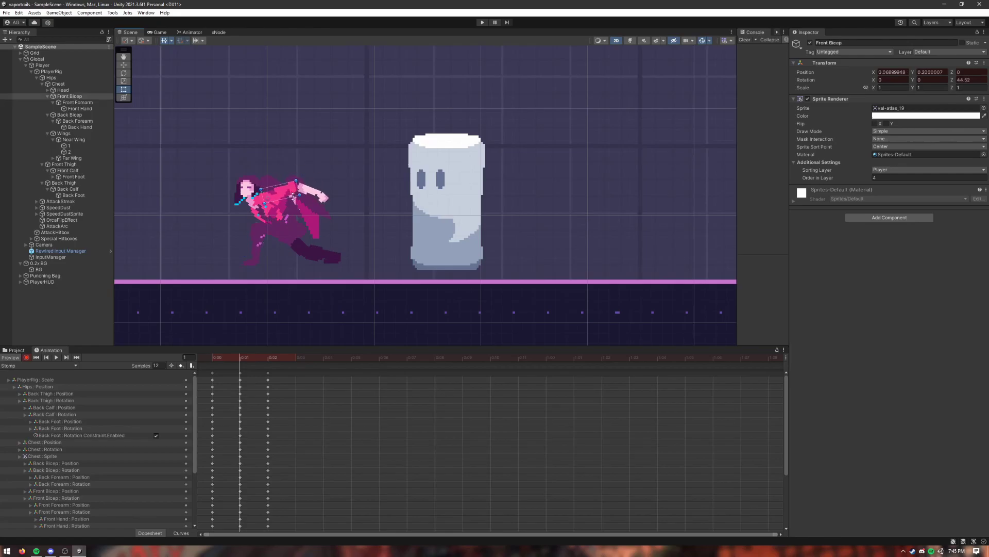
{"action": "left_click", "coordinate": [329, 262]}
{"action": "left_click", "coordinate": [304, 246]}
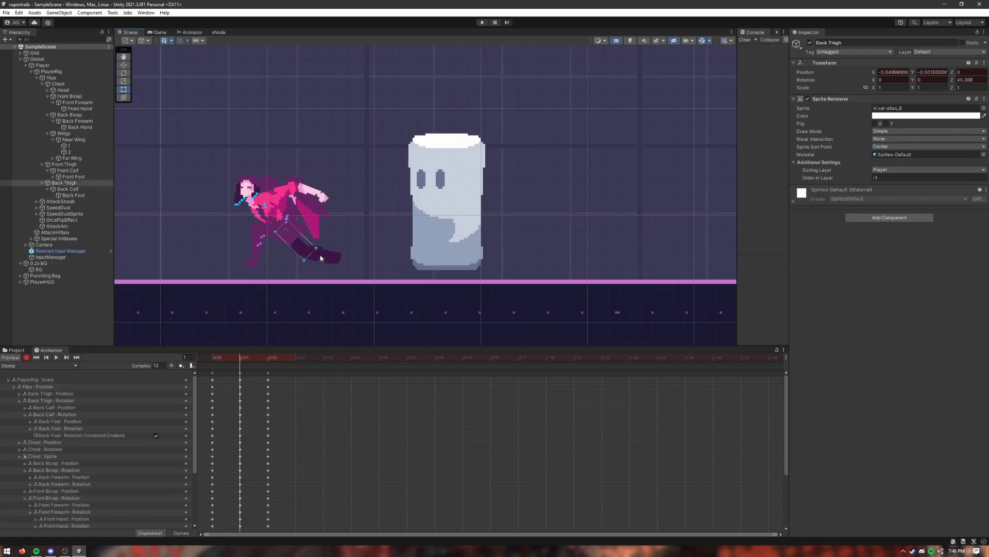
{"action": "left_click_drag", "start_coordinate": [326, 252], "coordinate": [325, 252]}
Compare the hips across frames 0 to 2, and lower them on frame 1 to about X -0.221, Y -0.266
{"action": "mouse_move", "coordinate": [212, 357]}
{"action": "left_mouse_down"}
{"action": "mouse_move", "coordinate": [268, 358]}
{"action": "mouse_move", "coordinate": [211, 357]}
{"action": "left_mouse_up"}
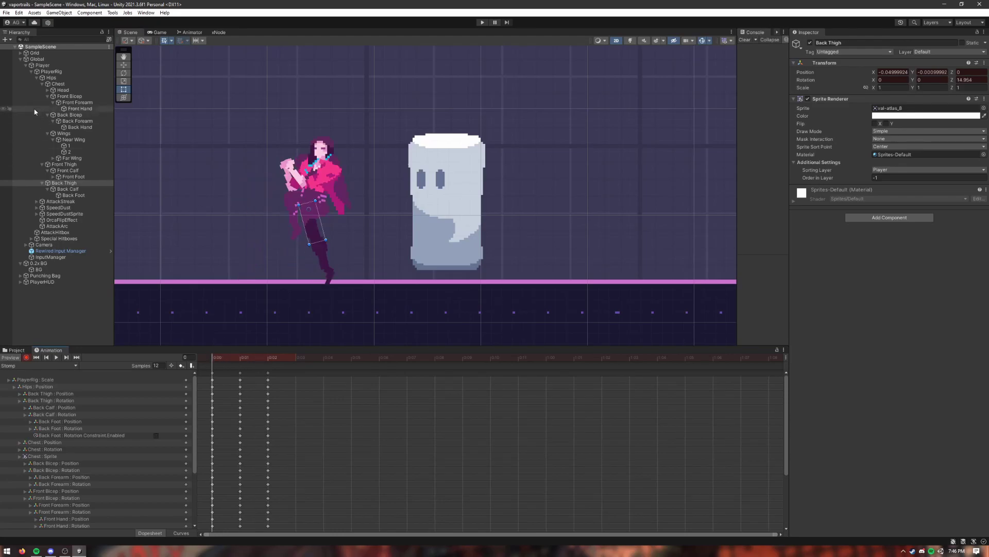
{"action": "left_click", "coordinate": [51, 78]}
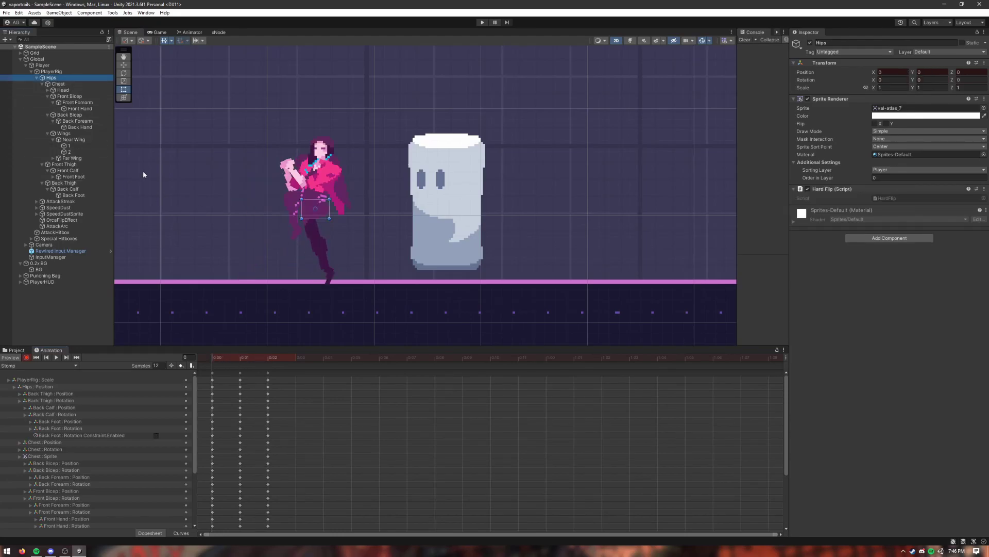
{"action": "left_click", "coordinate": [245, 363]}
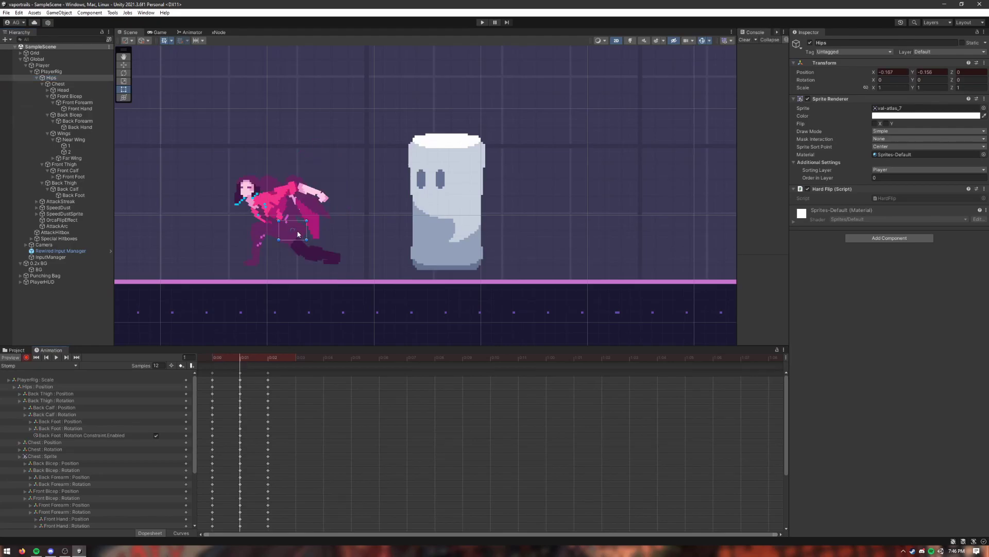
{"action": "left_click", "coordinate": [274, 358]}
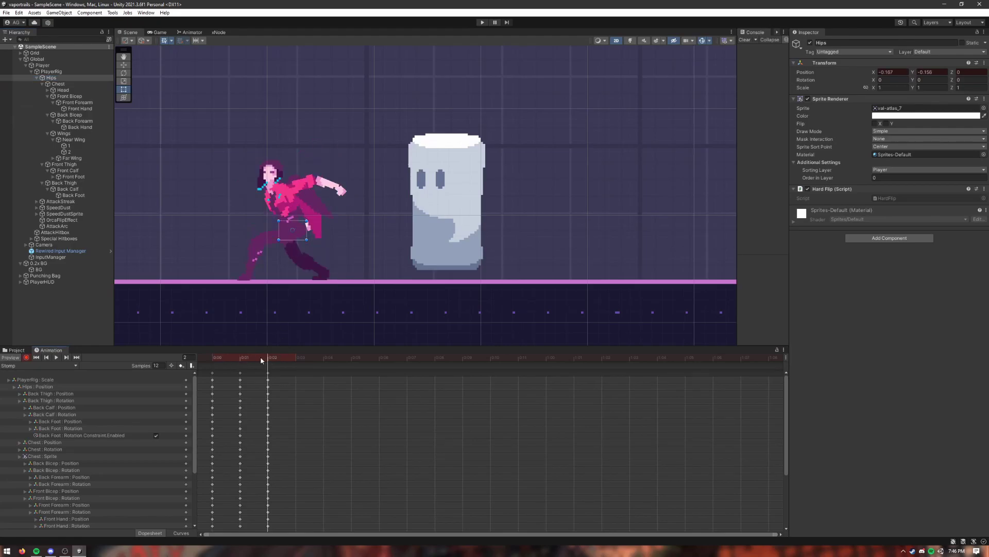
{"action": "key", "text": "comma"}
{"action": "left_click_drag", "start_coordinate": [296, 236], "coordinate": [290, 252]}
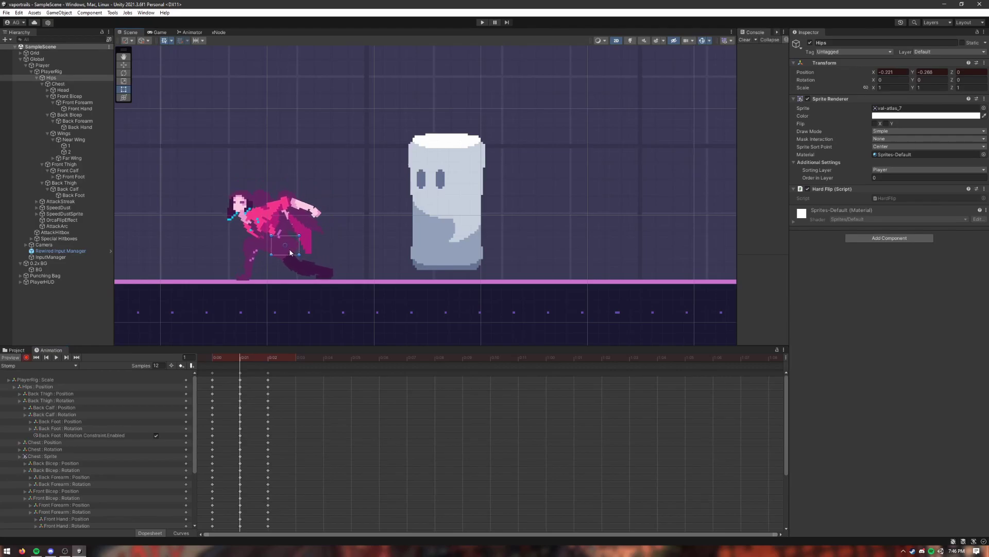
Swing the front arm down on frame 1, rotating the front bicep to about 14 degrees
{"action": "mouse_move", "coordinate": [245, 361]}
{"action": "left_mouse_down"}
{"action": "mouse_move", "coordinate": [267, 359]}
{"action": "mouse_move", "coordinate": [219, 360]}
{"action": "mouse_move", "coordinate": [270, 355]}
{"action": "mouse_move", "coordinate": [212, 356]}
{"action": "mouse_move", "coordinate": [268, 346]}
{"action": "mouse_move", "coordinate": [216, 358]}
{"action": "mouse_move", "coordinate": [268, 359]}
{"action": "mouse_move", "coordinate": [225, 361]}
{"action": "mouse_move", "coordinate": [267, 360]}
{"action": "mouse_move", "coordinate": [246, 365]}
{"action": "left_mouse_up"}
{"action": "mouse_move", "coordinate": [241, 357]}
{"action": "left_mouse_down"}
{"action": "mouse_move", "coordinate": [267, 359]}
{"action": "mouse_move", "coordinate": [246, 362]}
{"action": "left_mouse_up"}
{"action": "left_click", "coordinate": [280, 206]}
{"action": "left_click_drag", "start_coordinate": [294, 196], "coordinate": [295, 242]}
{"action": "left_click", "coordinate": [289, 241]}
{"action": "mouse_move", "coordinate": [234, 357]}
{"action": "left_mouse_down"}
{"action": "mouse_move", "coordinate": [210, 357]}
{"action": "mouse_move", "coordinate": [269, 359]}
{"action": "mouse_move", "coordinate": [236, 366]}
{"action": "left_mouse_up"}
{"action": "left_click", "coordinate": [274, 233]}
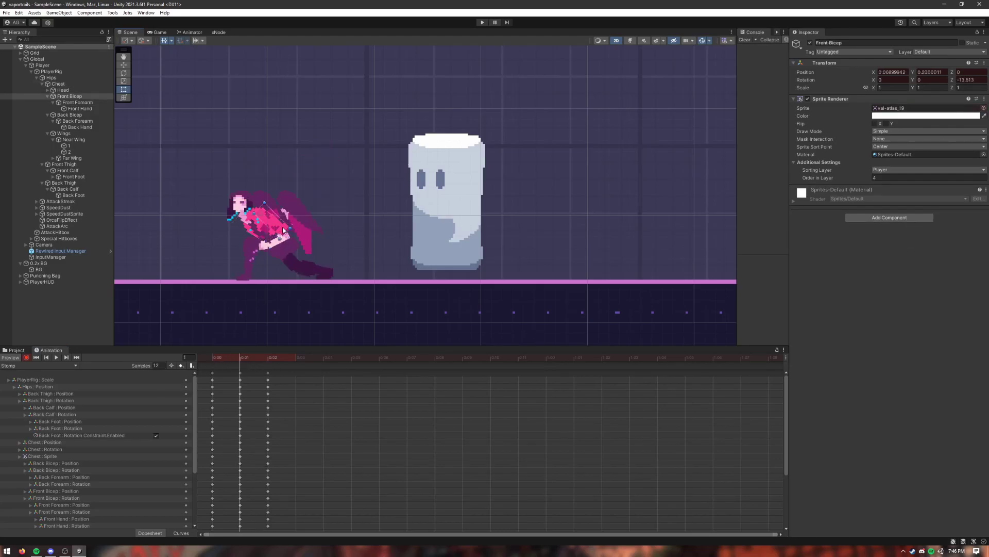
{"action": "left_click_drag", "start_coordinate": [295, 230], "coordinate": [285, 209]}
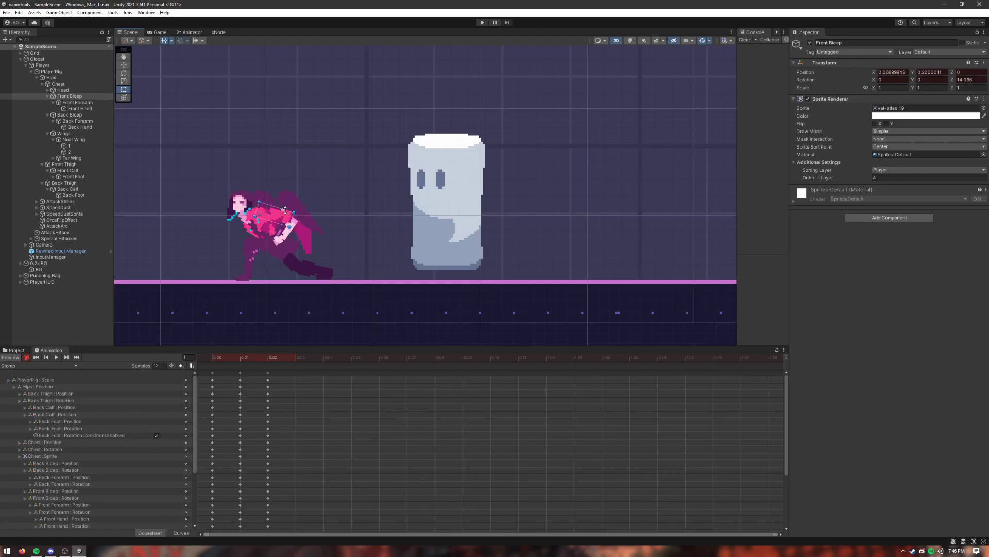
Play the Stomp clip from frame 0 to check the exaggerated impact pose in motion
{"action": "left_click_drag", "start_coordinate": [239, 363], "coordinate": [214, 364]}
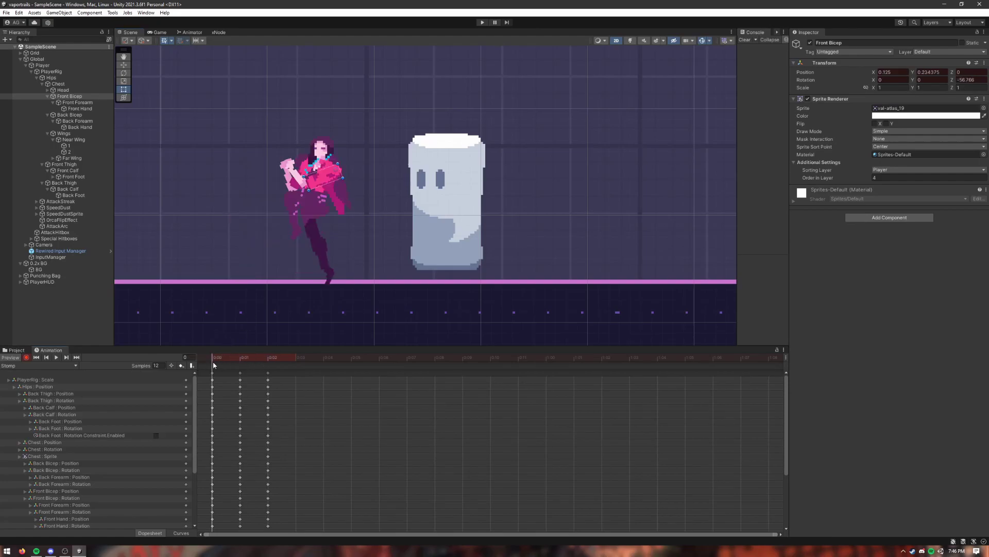
{"action": "left_click", "coordinate": [58, 357]}
{"action": "left_click", "coordinate": [58, 357]}
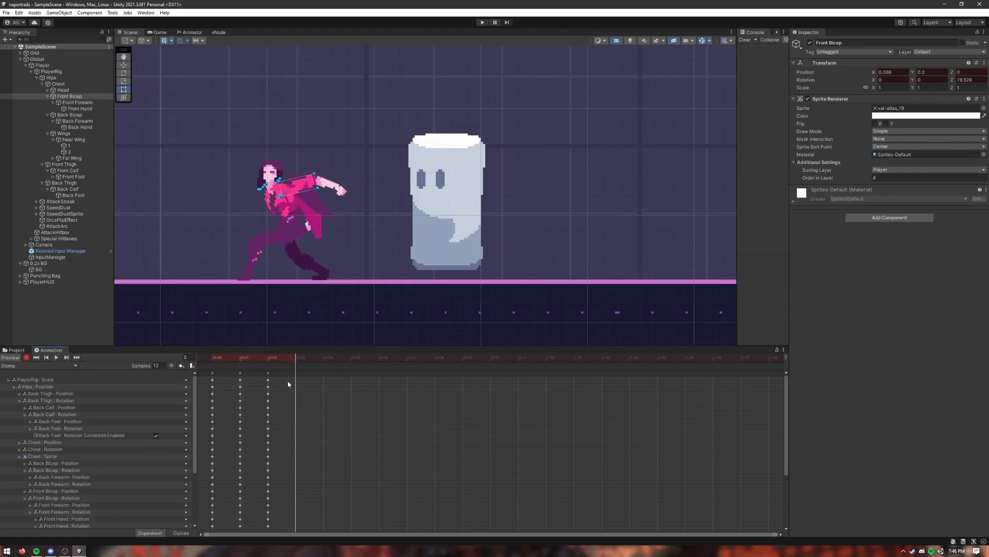
Shift all Stomp keyframes one frame later so the wind-up starts at frame 1
{"action": "scroll", "coordinate": [272, 381], "scroll_direction": "down", "scroll_amount": 2}
{"action": "left_click", "coordinate": [200, 376]}
{"action": "key", "text": "ctrl+a"}
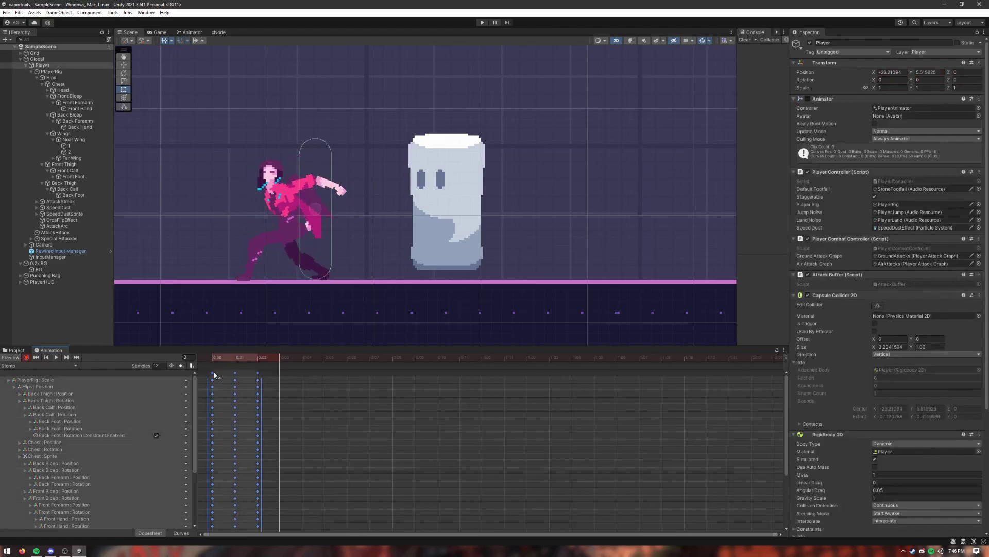
{"action": "left_click_drag", "start_coordinate": [214, 373], "coordinate": [243, 374]}
{"action": "left_click", "coordinate": [265, 390]}
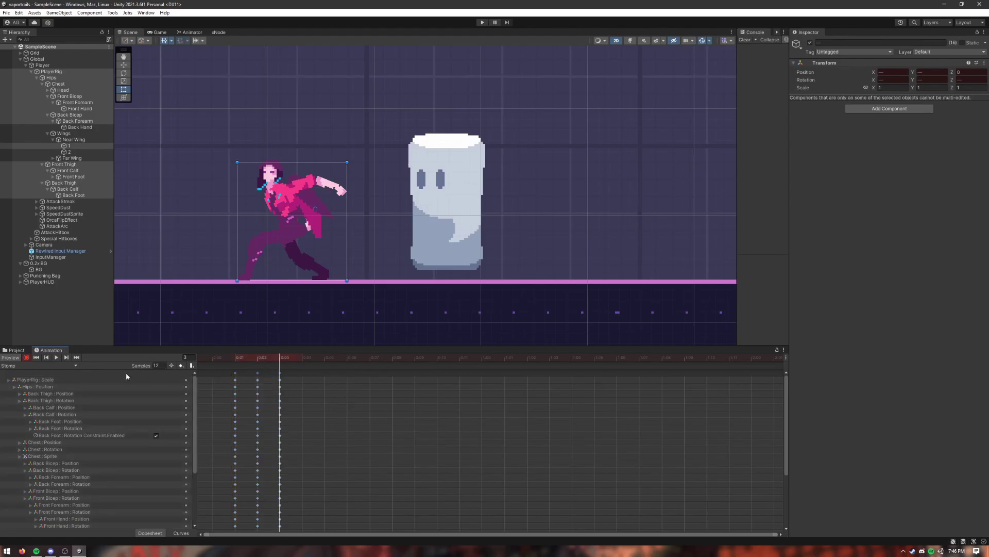
{"action": "left_click", "coordinate": [19, 365]}
{"action": "left_click", "coordinate": [45, 361]}
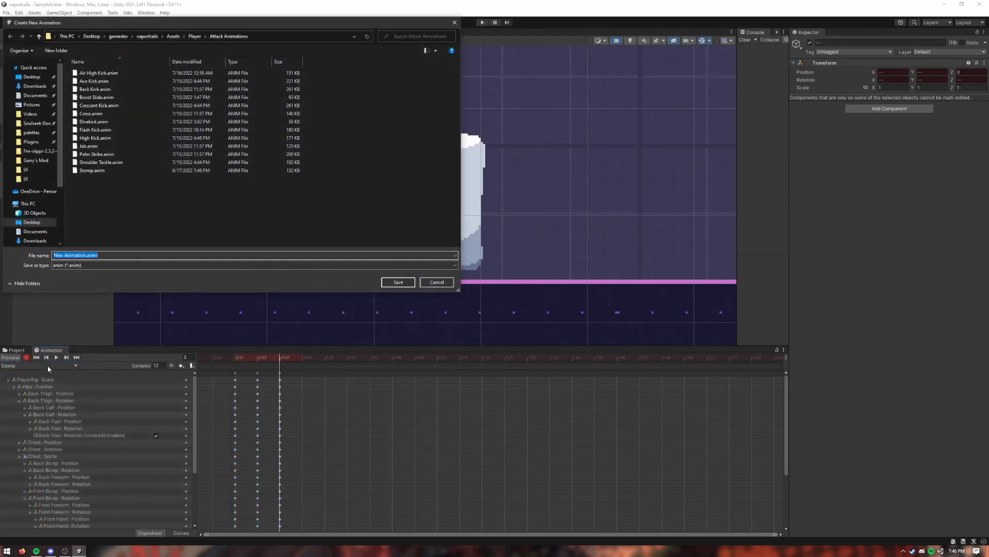
{"action": "key", "text": "Escape"}
Copy the frame 0 keyframes of the PlayerIdle clip and paste them at frame 0 of the Stomp clip
{"action": "left_click", "coordinate": [44, 366]}
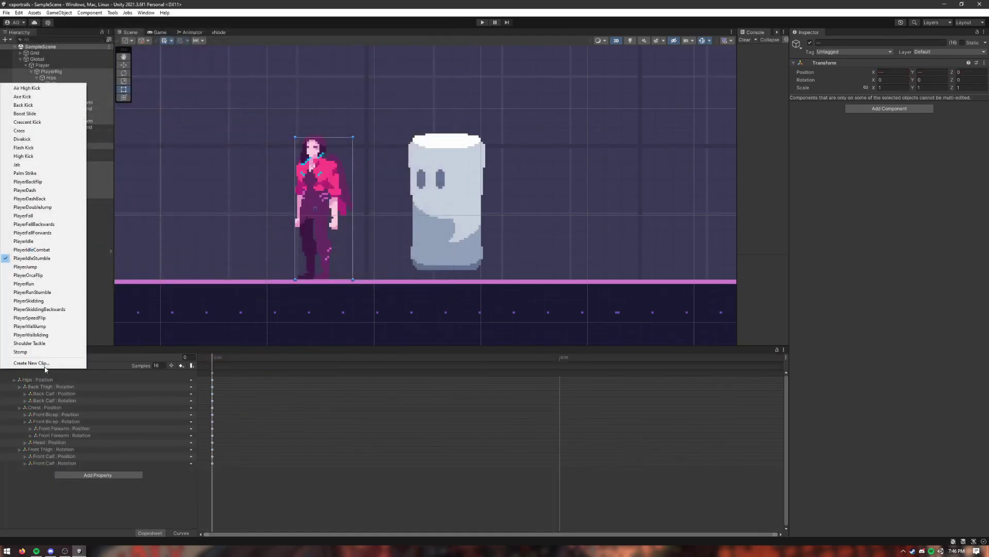
{"action": "left_click", "coordinate": [46, 240]}
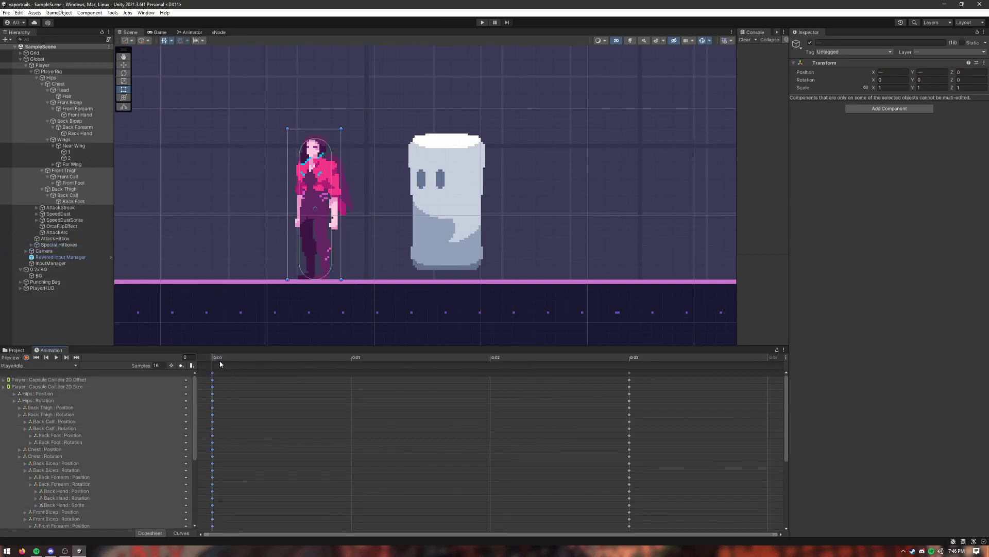
{"action": "key", "text": "period"}
{"action": "key", "text": "comma"}
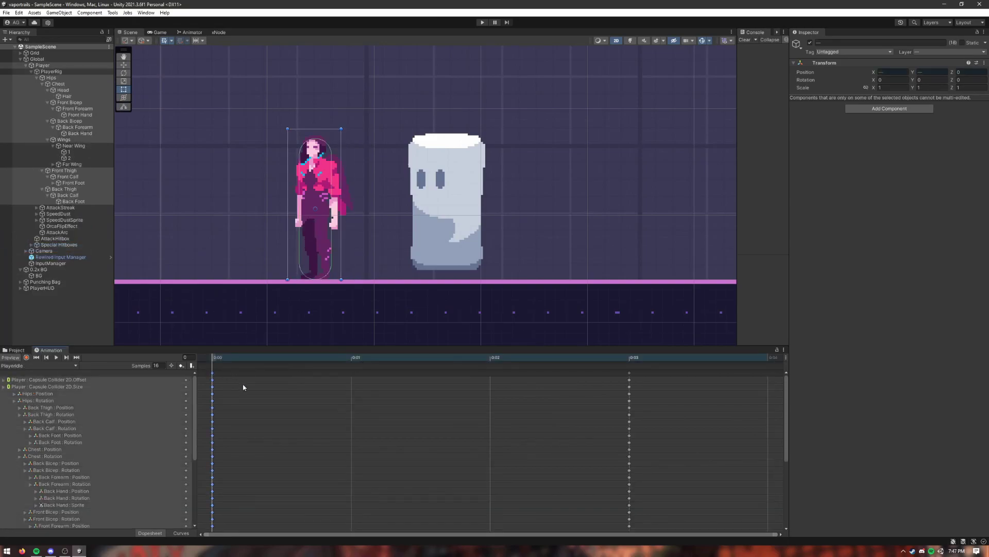
{"action": "left_click", "coordinate": [16, 367]}
{"action": "left_click", "coordinate": [21, 349]}
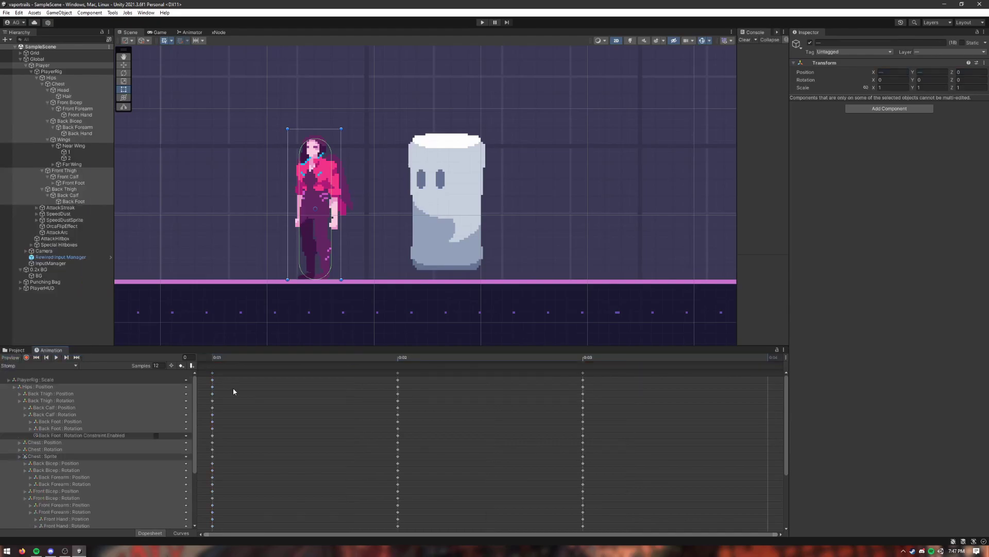
{"action": "scroll", "coordinate": [233, 388], "scroll_direction": "down", "scroll_amount": 10}
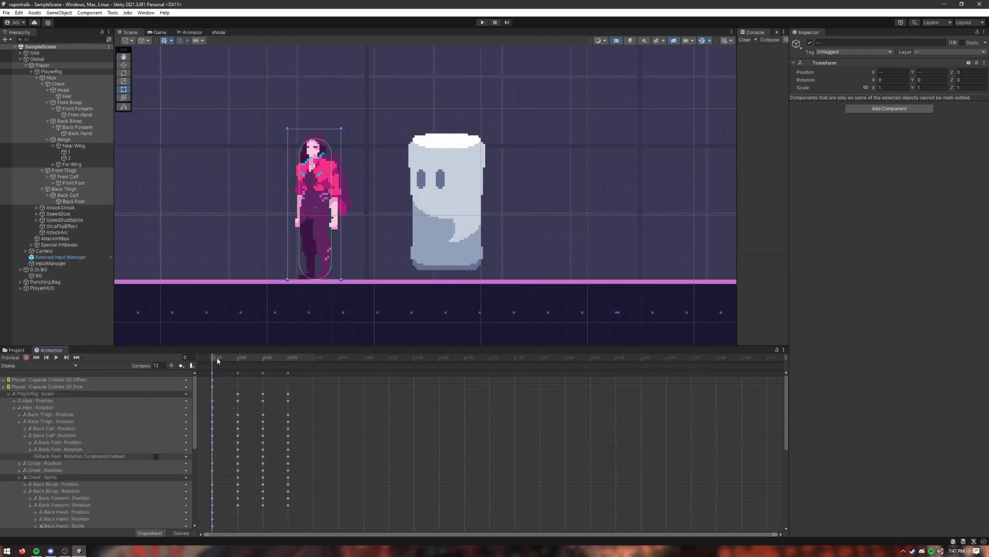
Delete the Player's Capsule Collider 2D Offset and Size properties from the Stomp clip
{"action": "left_click", "coordinate": [106, 379]}
{"action": "left_click", "coordinate": [96, 387], "text": "shift"}
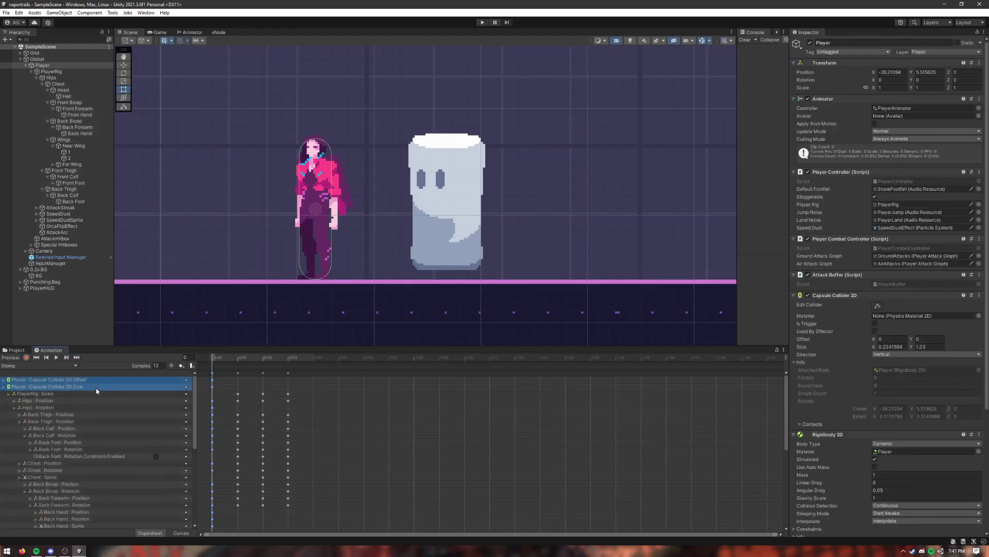
{"action": "key", "text": "Delete"}
Move the wind-up, impact and stomp keyframes to frames 3, 4 and 5, and play the clip
{"action": "mouse_move", "coordinate": [224, 358]}
{"action": "left_mouse_down"}
{"action": "mouse_move", "coordinate": [267, 359]}
{"action": "mouse_move", "coordinate": [213, 359]}
{"action": "left_mouse_up"}
{"action": "left_click_drag", "start_coordinate": [291, 372], "coordinate": [208, 359]}
{"action": "left_click", "coordinate": [56, 357]}
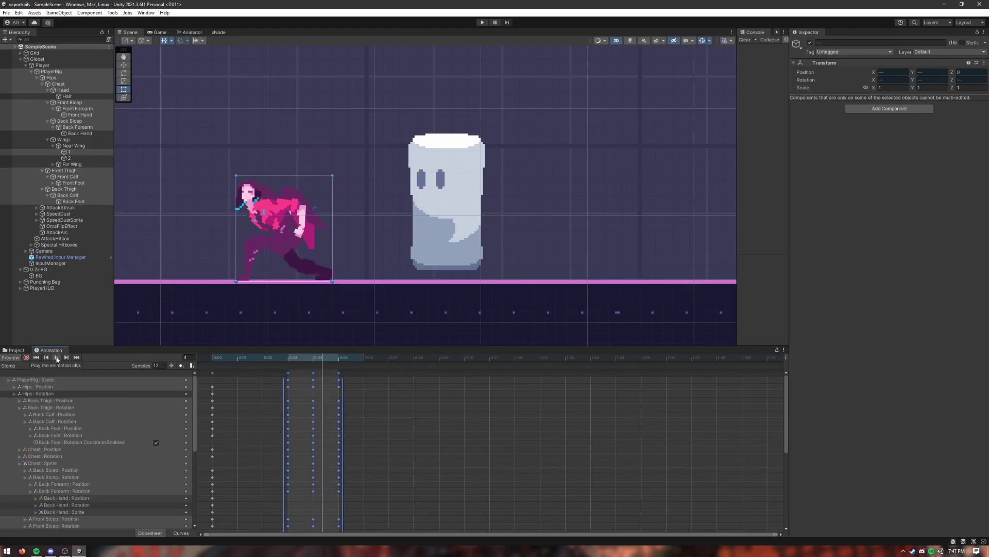
{"action": "left_click", "coordinate": [56, 358]}
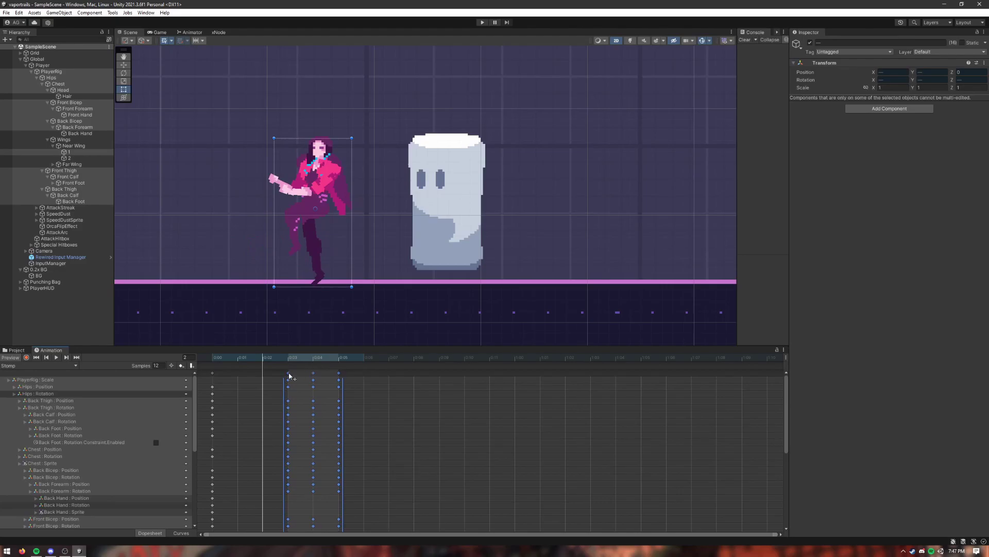
Key the in-between pose of all properties at frame 2, and delete the idle keyframes at frame 0
{"action": "left_click_drag", "start_coordinate": [289, 377], "coordinate": [263, 362]}
{"action": "left_click", "coordinate": [479, 414]}
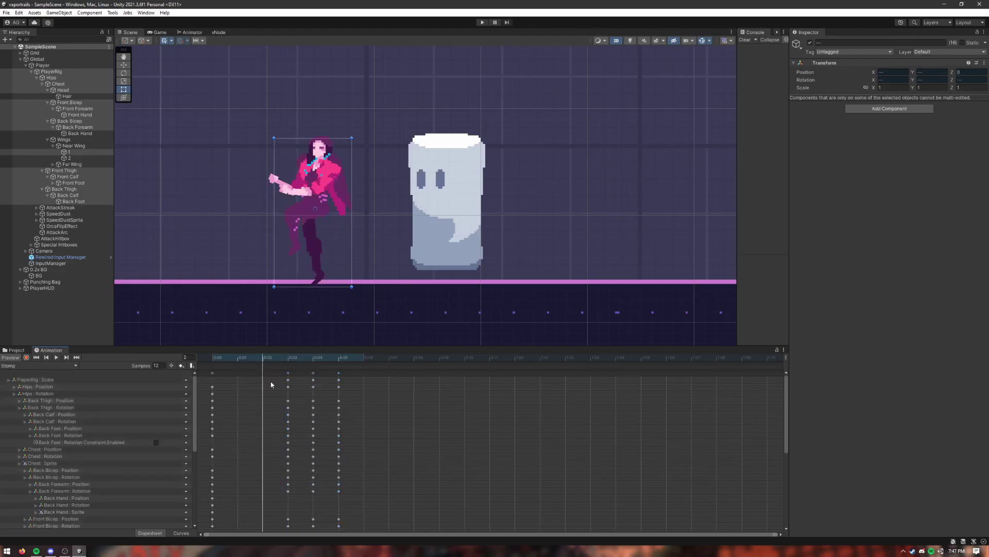
{"action": "left_click_drag", "start_coordinate": [271, 360], "coordinate": [262, 360]}
{"action": "left_click", "coordinate": [212, 373]}
{"action": "key", "text": "Delete"}
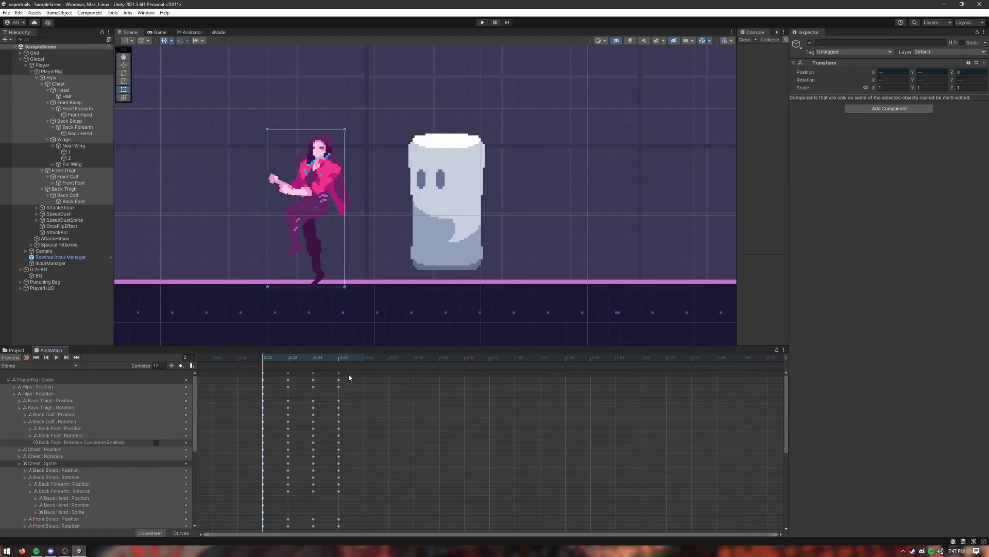
Move the in-between pose to frame 0 and the wind-up, impact and stomp keyframes to frames 2, 3 and 4
{"action": "key", "text": "ctrl+a"}
{"action": "left_click_drag", "start_coordinate": [349, 378], "coordinate": [265, 375]}
{"action": "left_click", "coordinate": [366, 382]}
{"action": "left_click", "coordinate": [232, 361]}
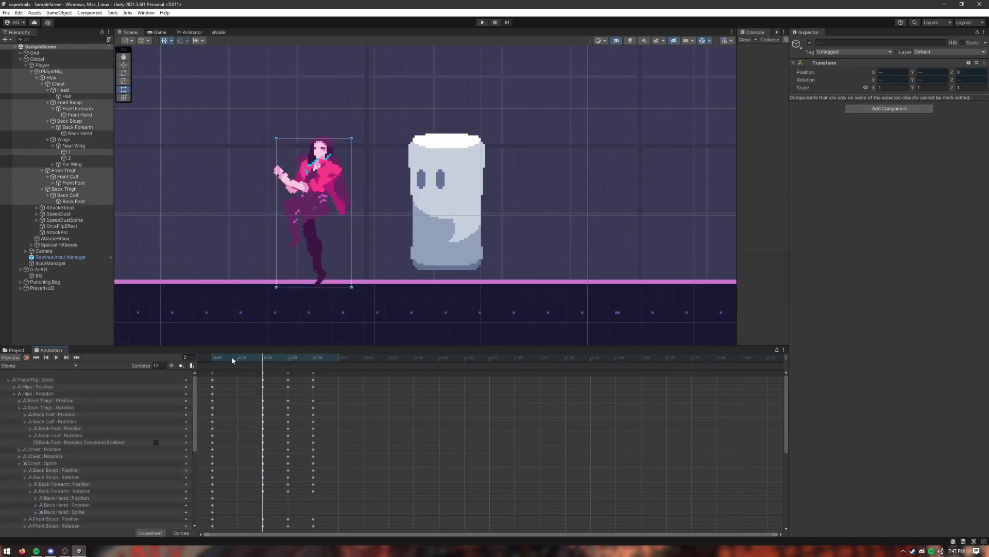
Play the retimed Stomp clip and scrub back to frame 0 to check the wind-up
{"action": "left_click", "coordinate": [56, 357]}
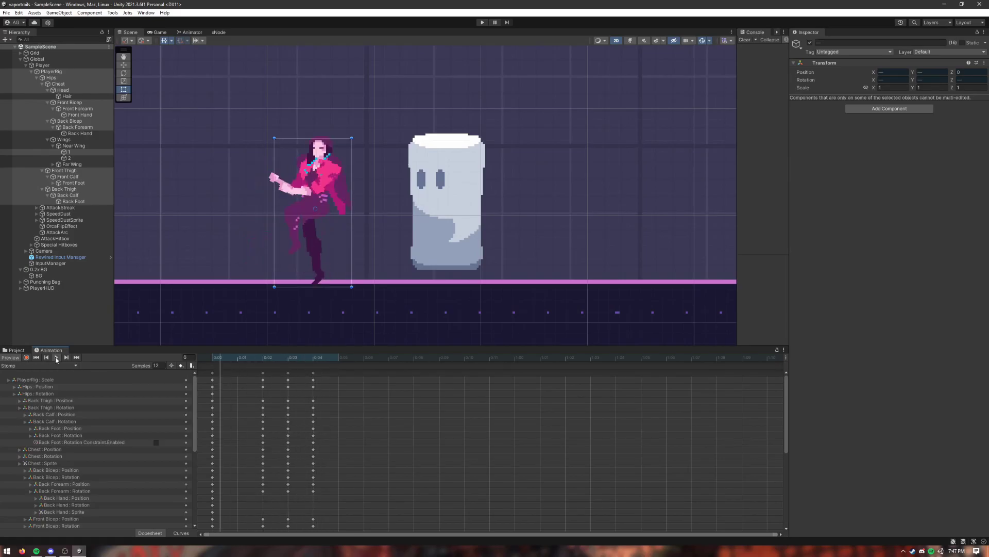
{"action": "left_click_drag", "start_coordinate": [255, 363], "coordinate": [168, 364]}
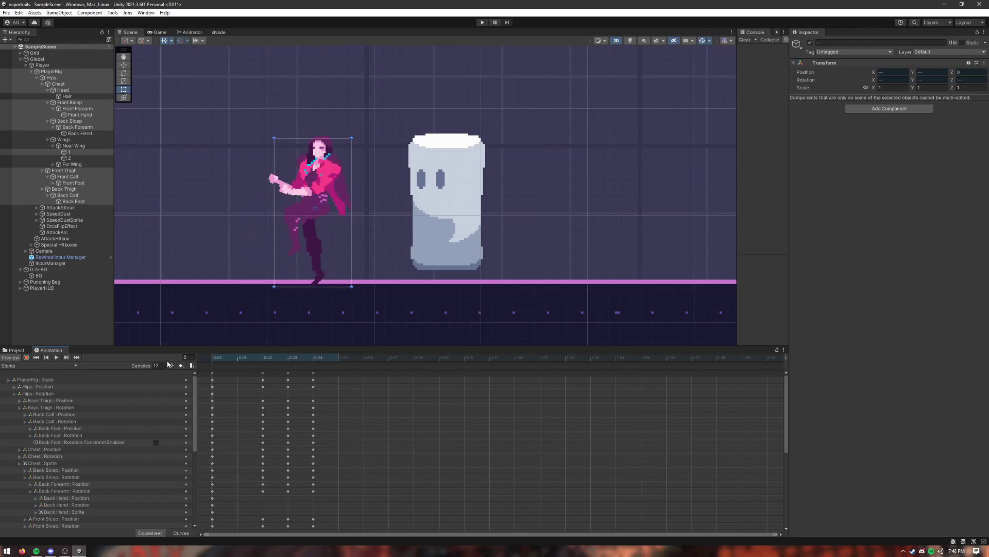
Turn on keyframe recording and nudge the hips slightly upward at frame 2
{"action": "left_click", "coordinate": [27, 357]}
{"action": "left_click", "coordinate": [53, 79]}
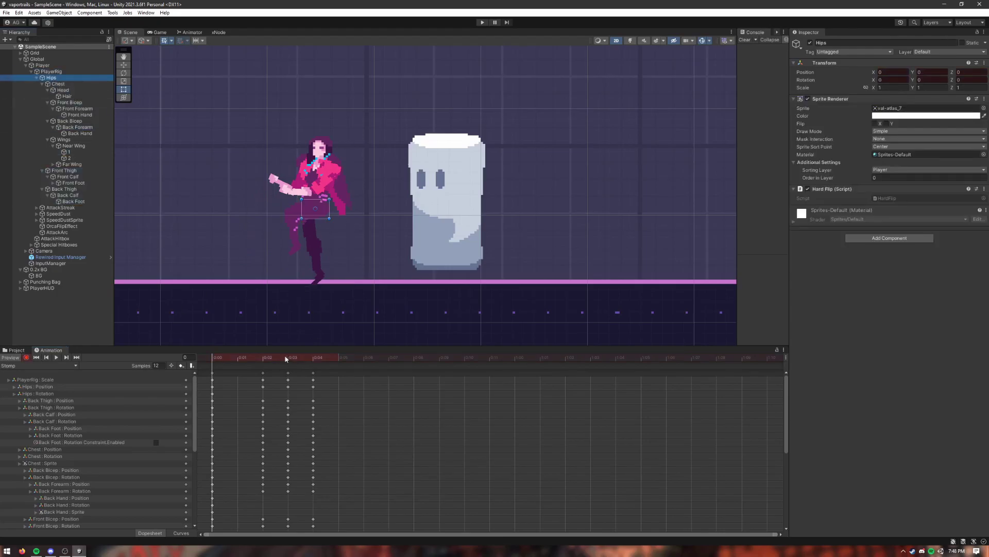
{"action": "left_click", "coordinate": [261, 357]}
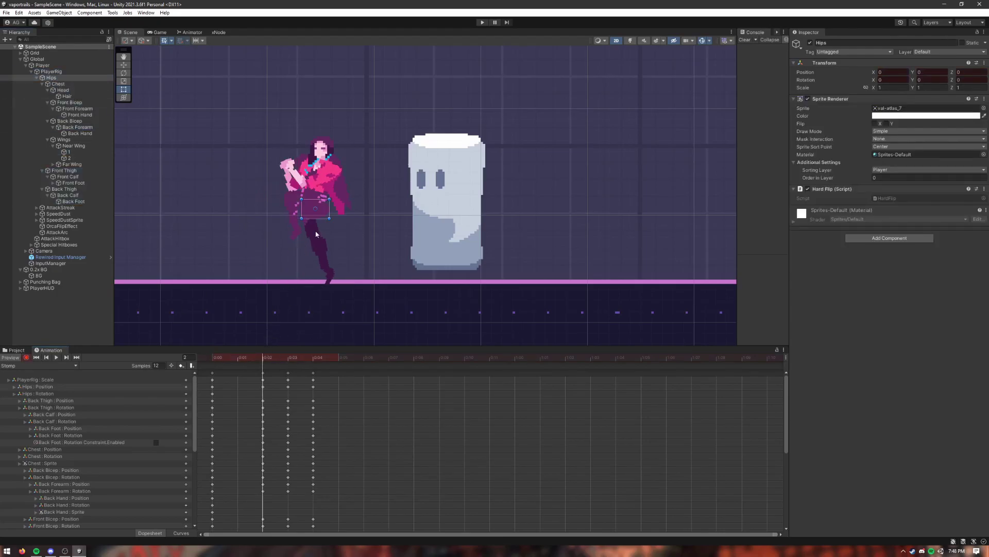
{"action": "mouse_move", "coordinate": [320, 212]}
{"action": "left_mouse_down"}
{"action": "mouse_move", "coordinate": [306, 208]}
{"action": "mouse_move", "coordinate": [320, 210]}
{"action": "left_mouse_up"}
Scrub from the start to frame 3 and move the hips back to about X -0.28
{"action": "left_click", "coordinate": [214, 358]}
{"action": "left_click_drag", "start_coordinate": [235, 362], "coordinate": [287, 359]}
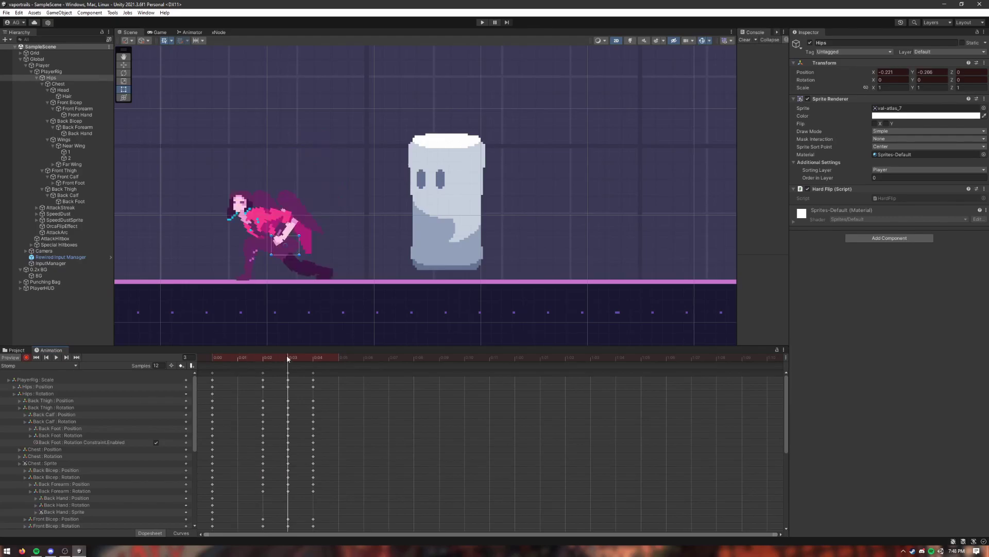
{"action": "left_click_drag", "start_coordinate": [292, 253], "coordinate": [283, 253]}
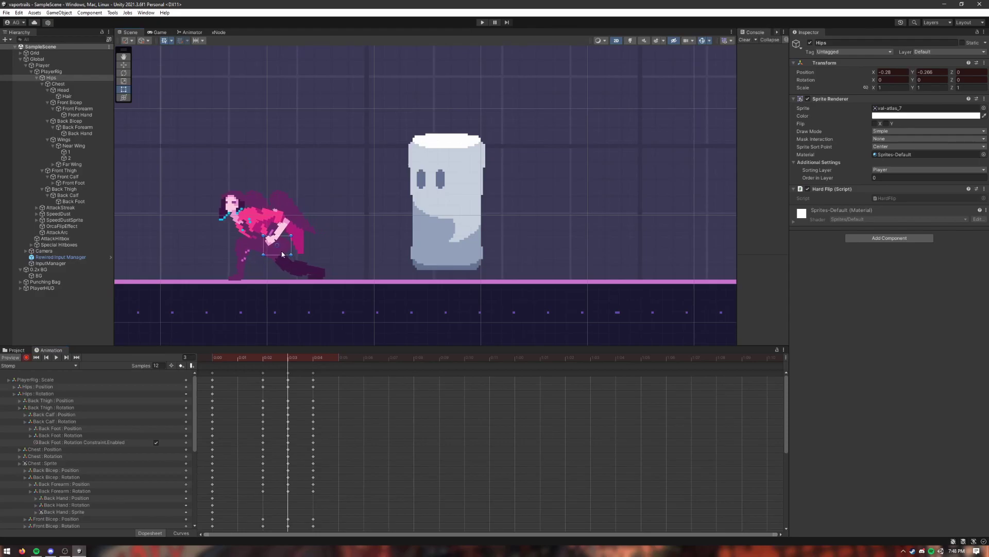
At frame 4, nudge the hips slightly further back, play the clip, and scrub through to frame 4 to check it
{"action": "left_click", "coordinate": [313, 359]}
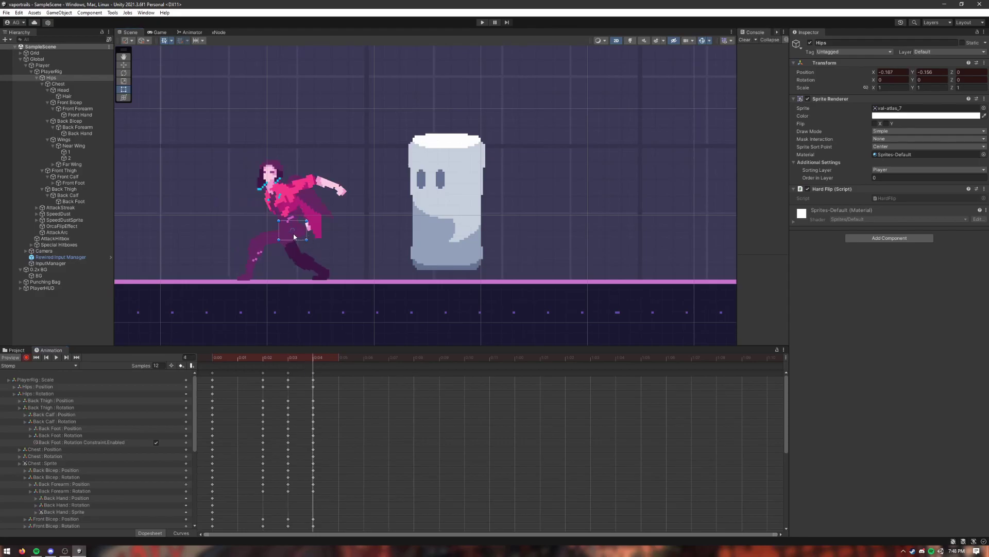
{"action": "left_click_drag", "start_coordinate": [304, 359], "coordinate": [199, 358]}
{"action": "left_click", "coordinate": [57, 360]}
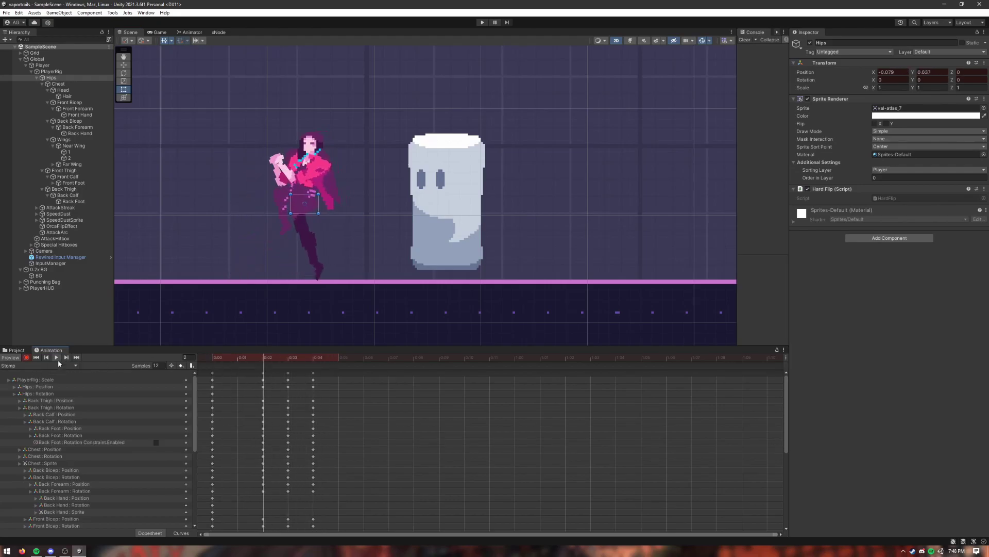
{"action": "left_click_drag", "start_coordinate": [228, 361], "coordinate": [319, 364]}
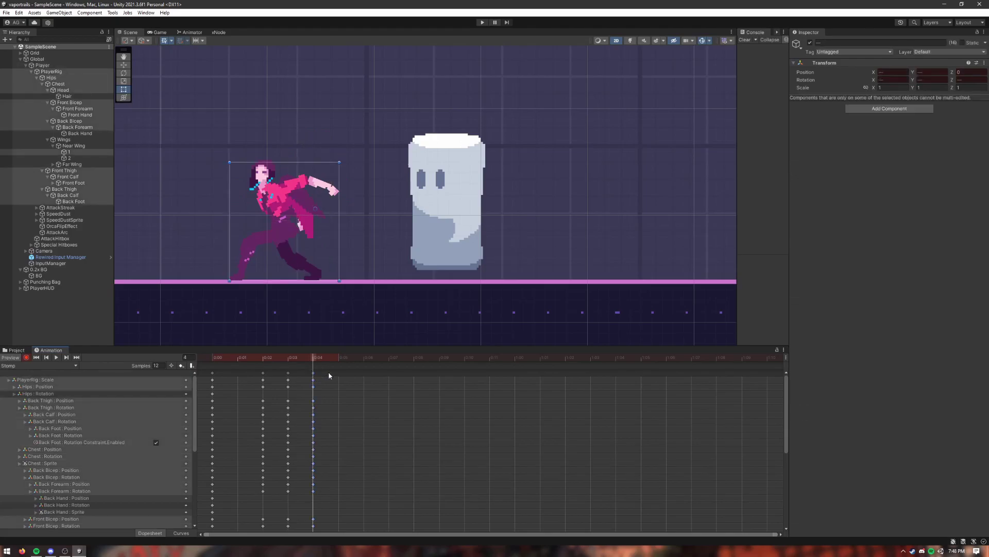
Copy the frame 4 stomp pose to frame 7, play the clip, and move the copied keys to frame 6
{"action": "left_click", "coordinate": [313, 373]}
{"action": "left_click", "coordinate": [382, 359]}
{"action": "key", "text": "ctrl+c"}
{"action": "key", "text": "ctrl+v"}
{"action": "left_click", "coordinate": [57, 357]}
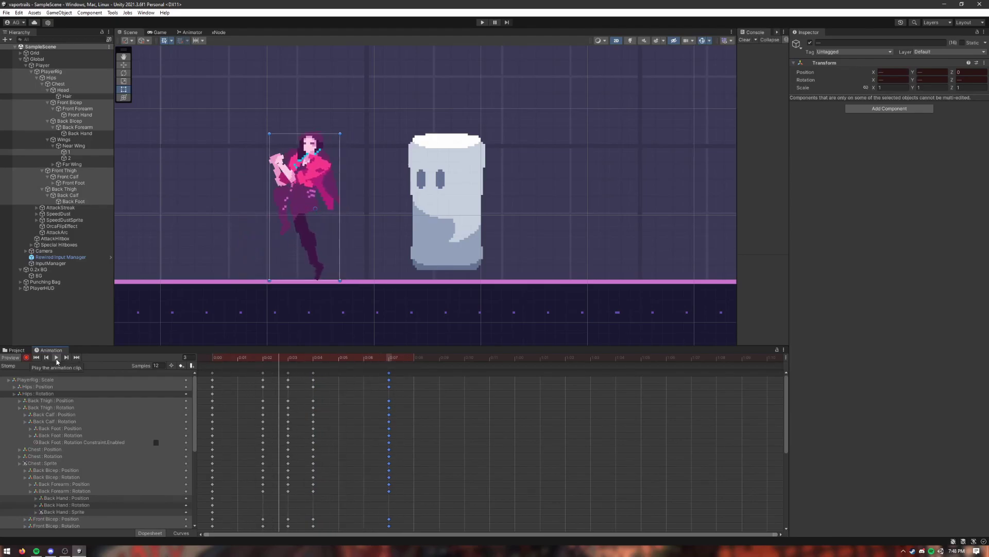
{"action": "left_click_drag", "start_coordinate": [387, 376], "coordinate": [363, 375]}
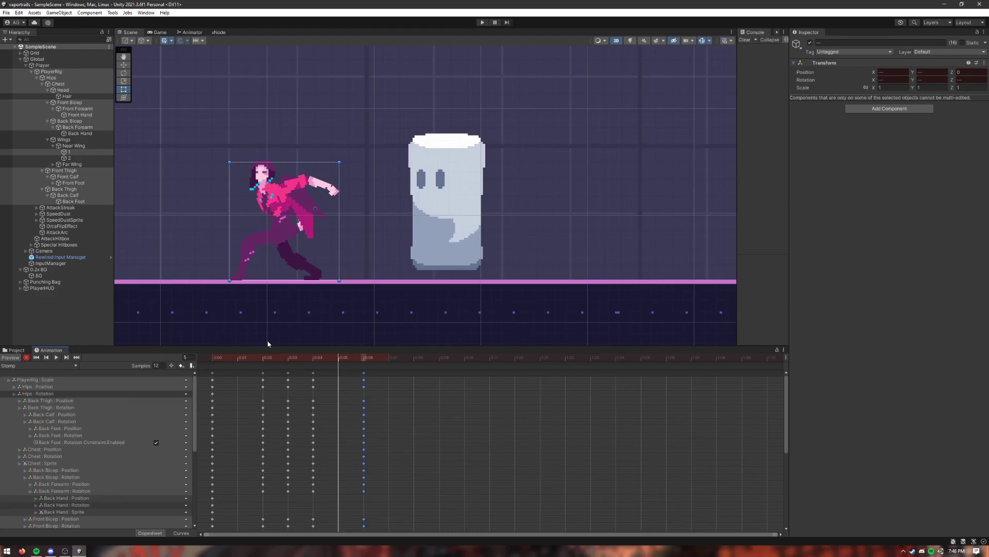
Expand AttackStreak and enable its Line Renderer at frame 3 instead of frame 2
{"action": "left_click_drag", "start_coordinate": [219, 357], "coordinate": [285, 360]}
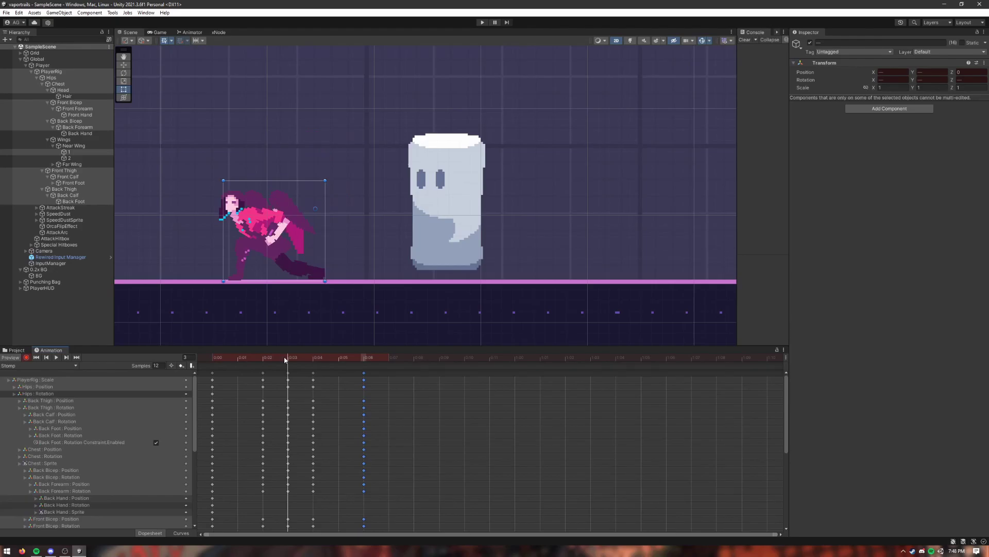
{"action": "left_click_drag", "start_coordinate": [277, 360], "coordinate": [264, 361]}
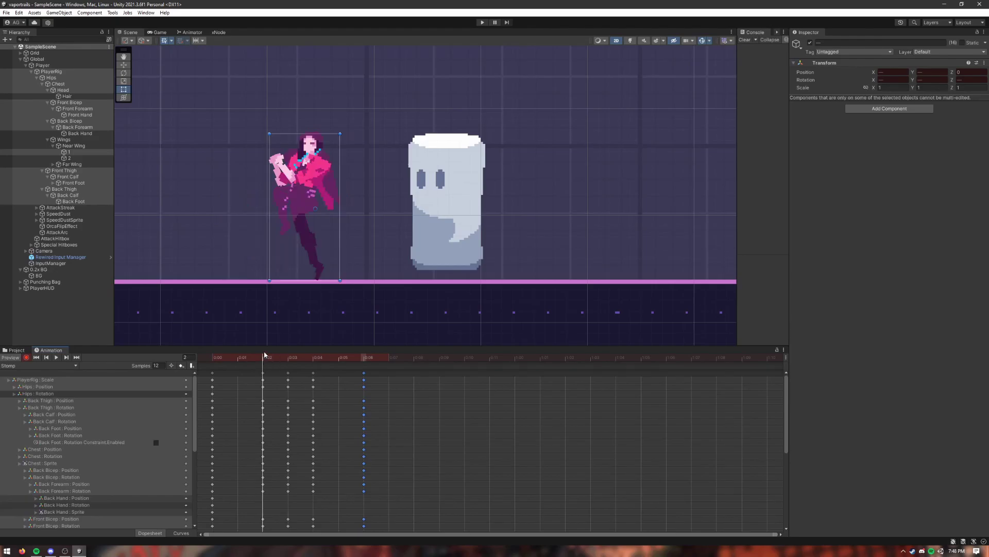
{"action": "left_click", "coordinate": [55, 208]}
{"action": "key", "text": "Right"}
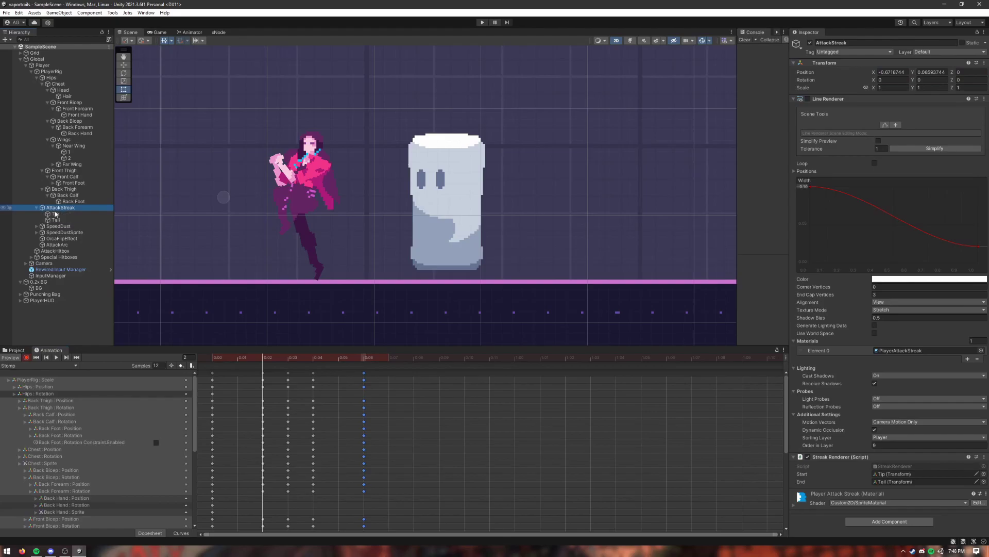
{"action": "left_click", "coordinate": [808, 99]}
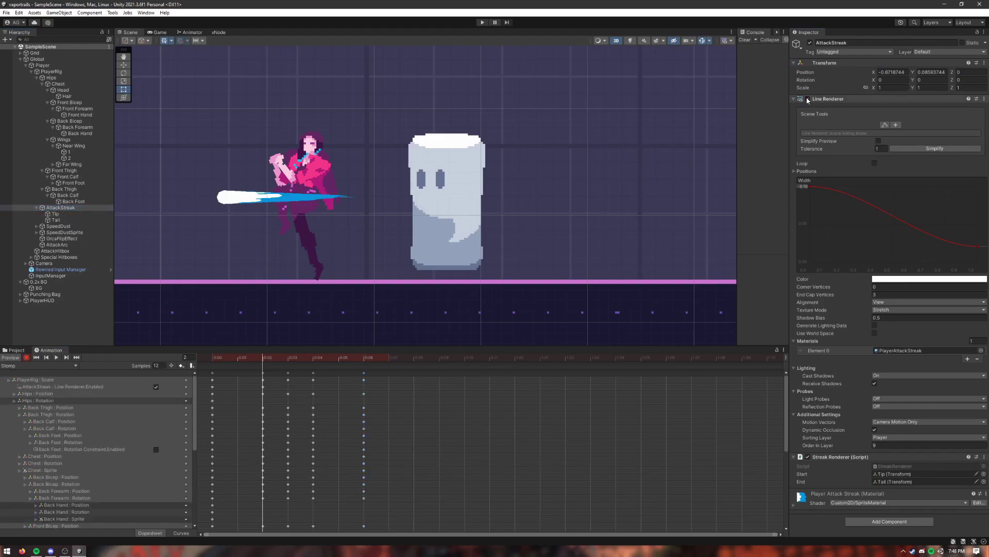
{"action": "key", "text": "ctrl+z"}
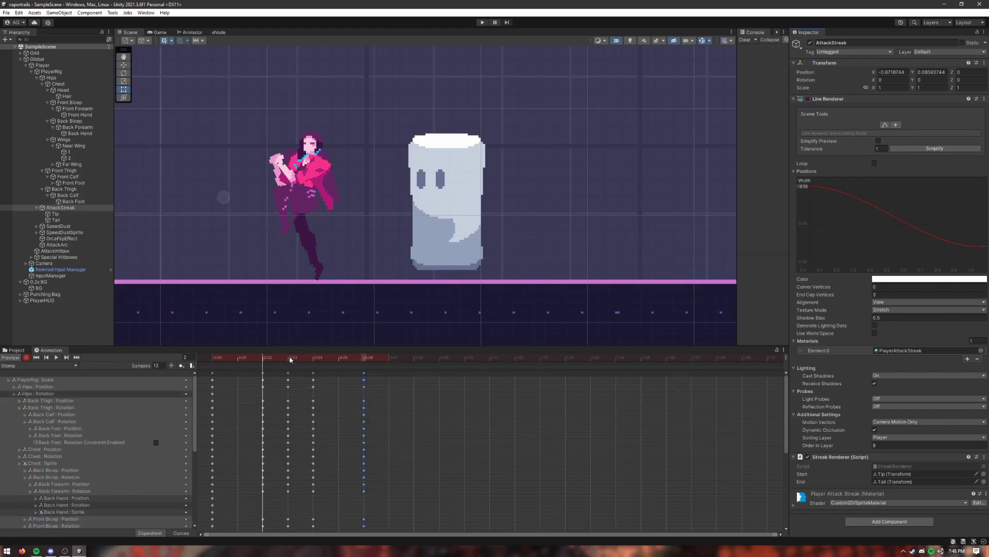
{"action": "left_click", "coordinate": [304, 356]}
{"action": "left_click", "coordinate": [808, 98]}
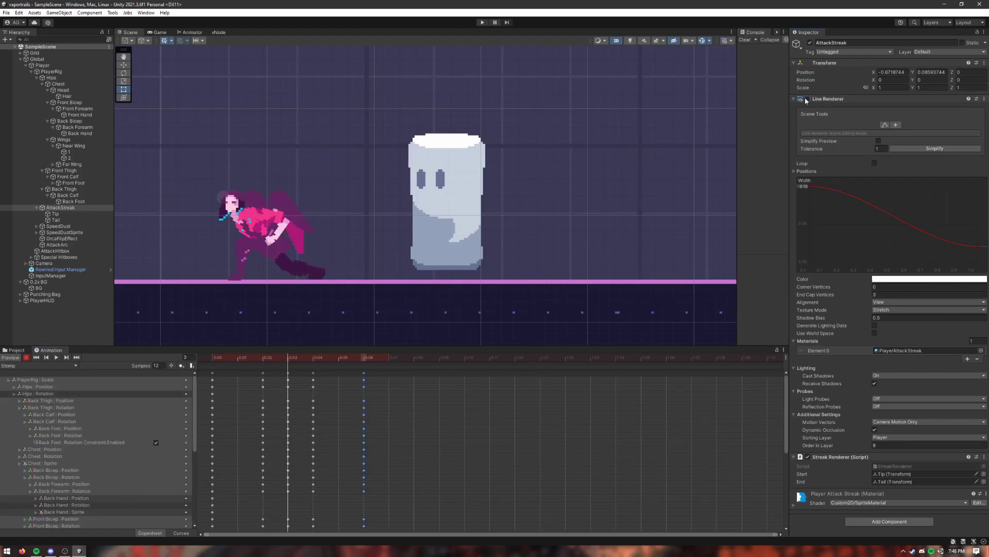
Stand the attack streak upright at frame 3 by setting its Tail position to X 0 and Y 0.755
{"action": "left_click", "coordinate": [277, 204]}
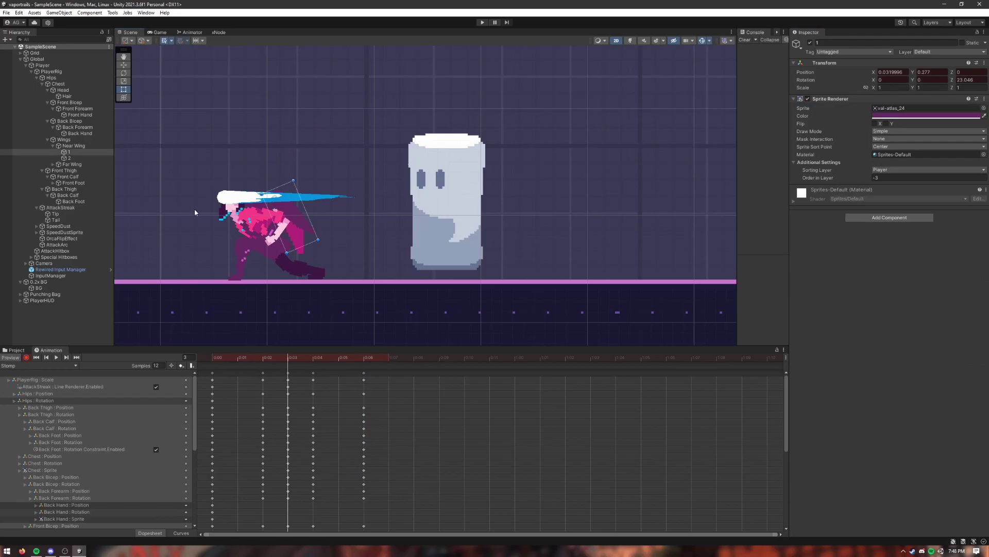
{"action": "left_click", "coordinate": [56, 214]}
{"action": "left_click", "coordinate": [58, 221]}
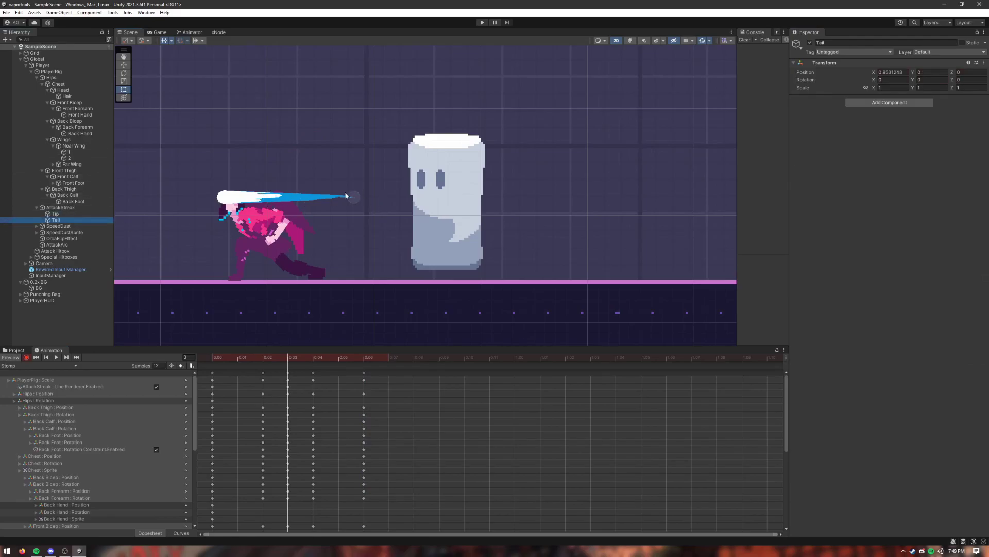
{"action": "left_click", "coordinate": [123, 64]}
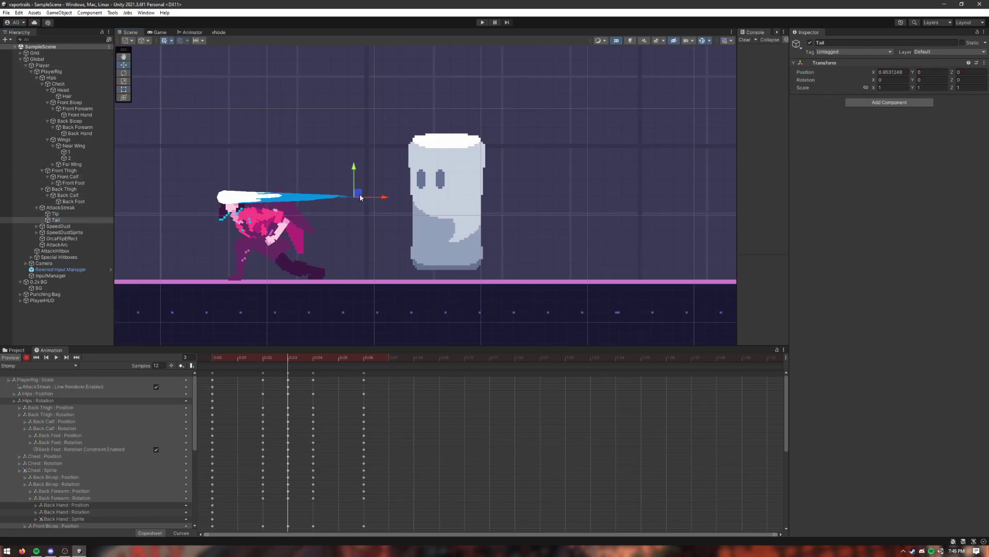
{"action": "left_click", "coordinate": [886, 72]}
{"action": "type", "text": "0"}
{"action": "key", "text": "Tab"}
{"action": "type", "text": "0.755"}
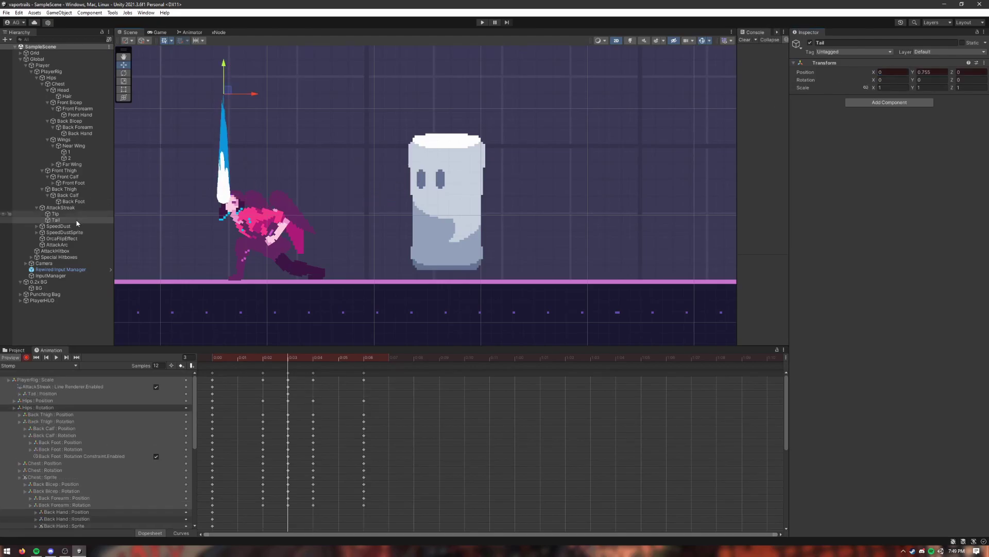
Widen AttackStreak to about 0.28 at frame 3 and raise its Tail to lengthen the streak
{"action": "left_click", "coordinate": [61, 207]}
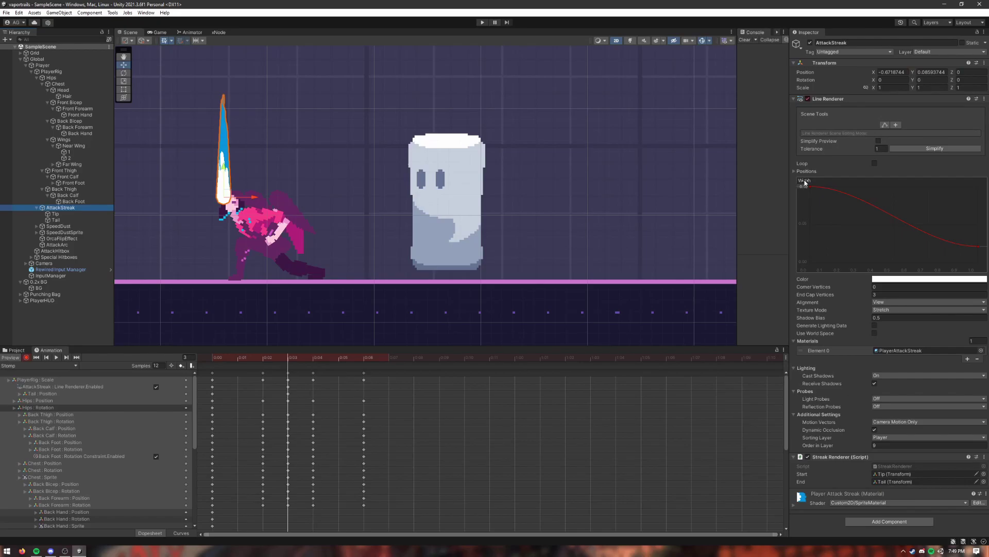
{"action": "left_click_drag", "start_coordinate": [806, 183], "coordinate": [823, 178]}
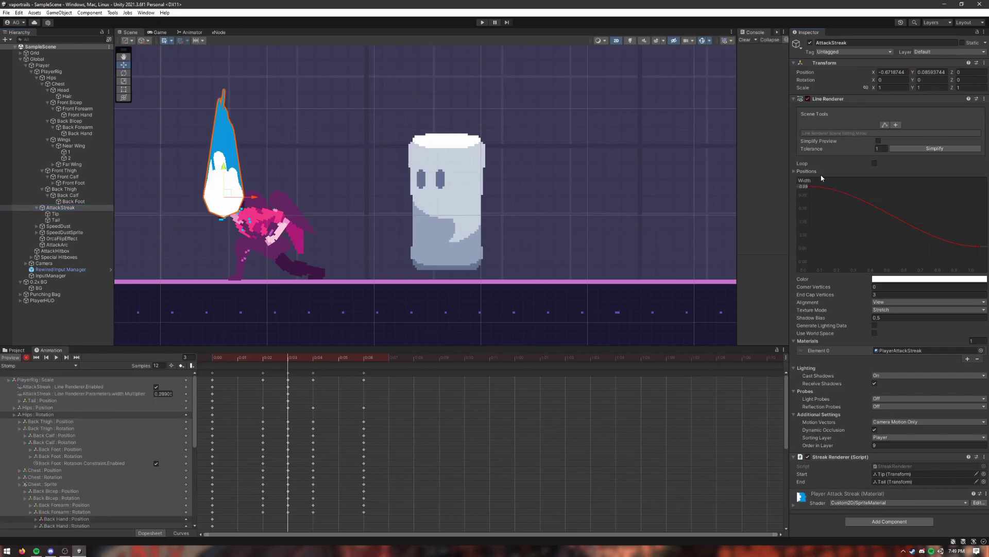
{"action": "left_click", "coordinate": [103, 220]}
{"action": "middle_click_drag", "start_coordinate": [213, 125], "coordinate": [230, 157]}
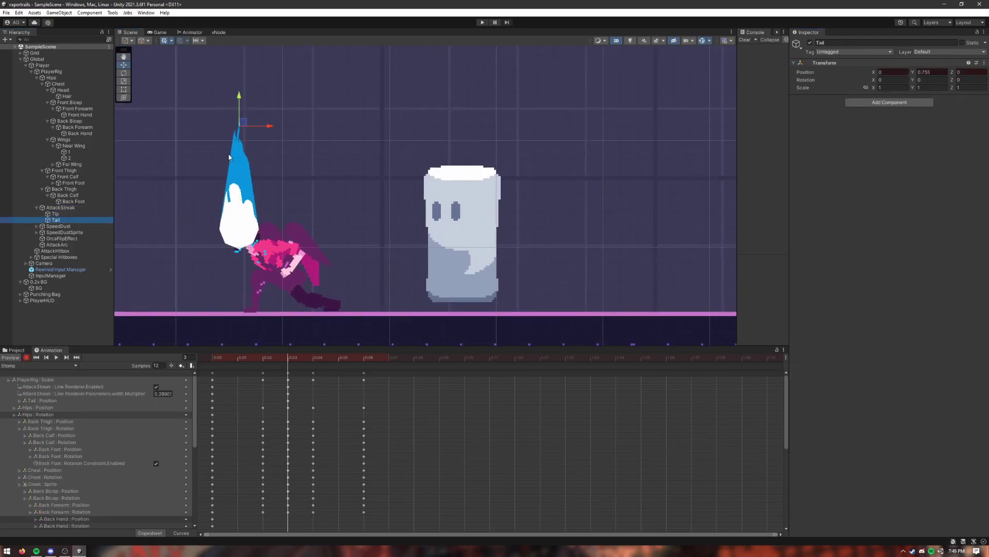
{"action": "left_click_drag", "start_coordinate": [239, 97], "coordinate": [239, 74]}
Move AttackStreak down to the stomping foot at frame 3, at about X -0.56, Y -0.402
{"action": "left_click", "coordinate": [60, 208]}
{"action": "scroll", "coordinate": [250, 237], "scroll_direction": "down", "scroll_amount": 1}
{"action": "middle_click_drag", "start_coordinate": [250, 237], "coordinate": [246, 205]}
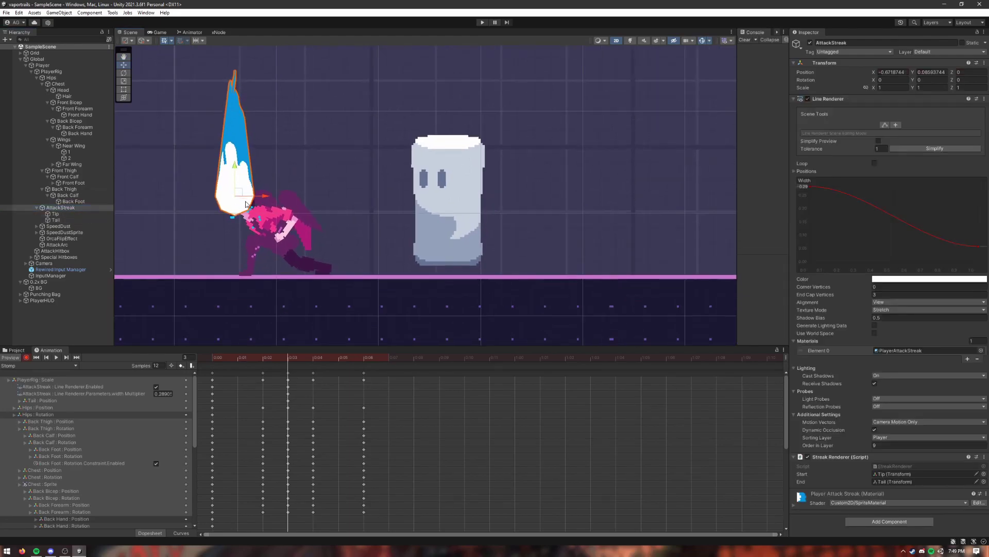
{"action": "left_click_drag", "start_coordinate": [239, 192], "coordinate": [253, 255]}
Check the streak across frames 2 to 5, and set its Order in Layer to -25 at frame 3
{"action": "left_click_drag", "start_coordinate": [258, 358], "coordinate": [250, 361]}
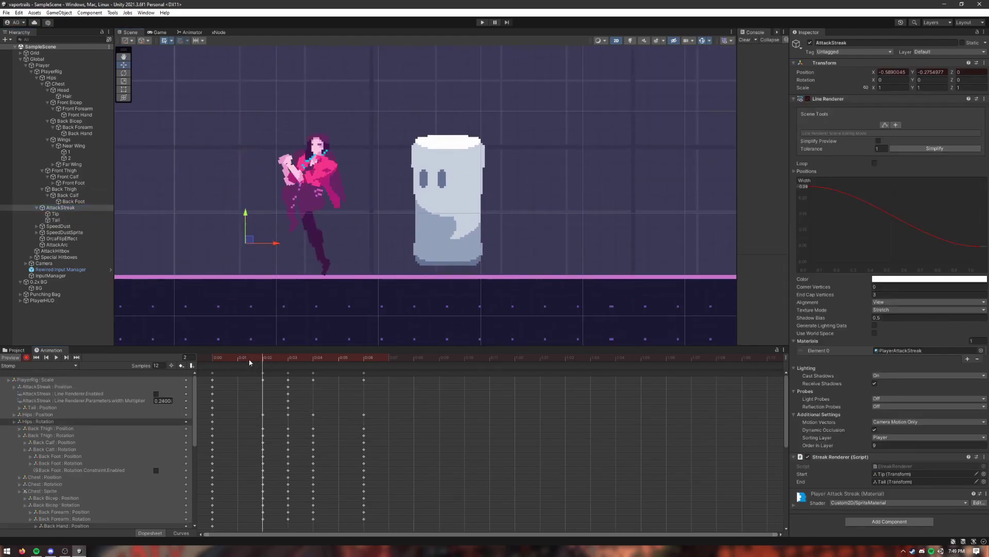
{"action": "left_click", "coordinate": [279, 357]}
{"action": "left_click", "coordinate": [333, 357]}
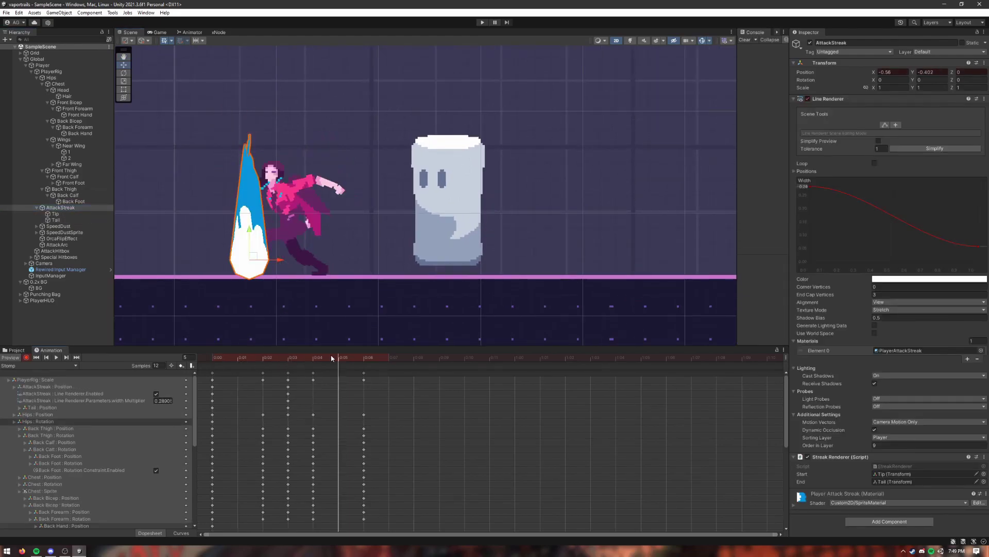
{"action": "left_click", "coordinate": [288, 358]}
{"action": "left_click", "coordinate": [264, 358]}
{"action": "left_click", "coordinate": [288, 358]}
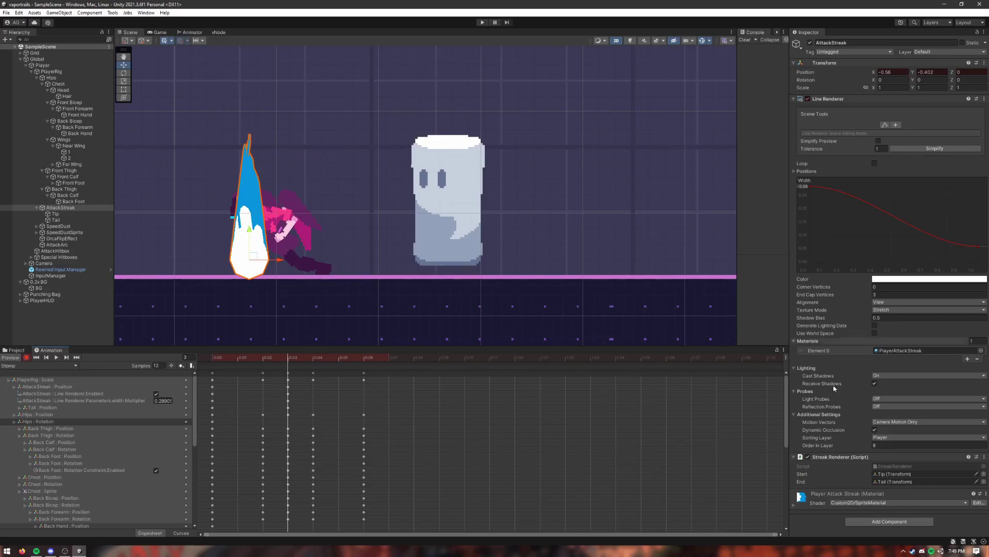
{"action": "left_click_drag", "start_coordinate": [830, 448], "coordinate": [818, 447]}
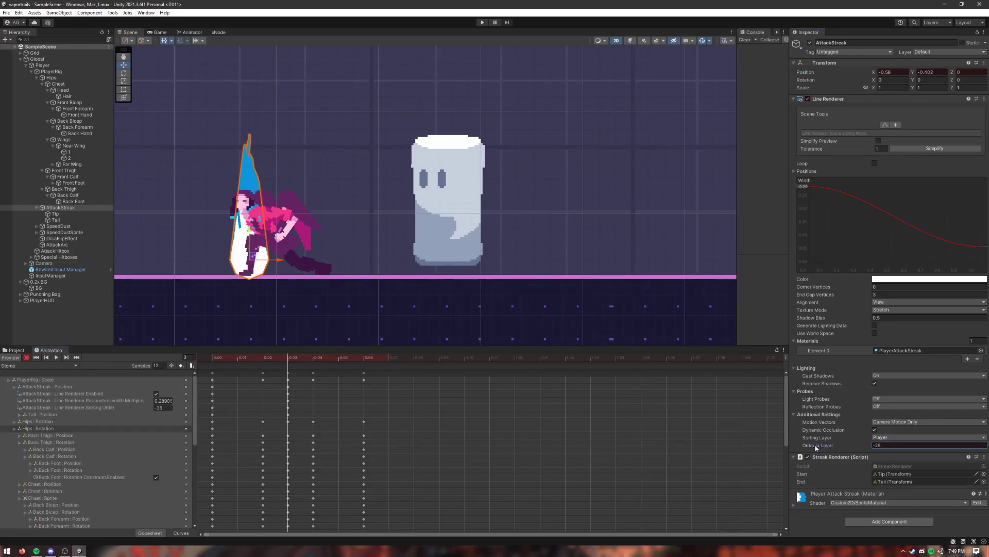
At frame 4, lower the streak's Tail toward the foot, disable the Line Renderer, and play the clip from the start
{"action": "mouse_move", "coordinate": [295, 363]}
{"action": "left_mouse_down"}
{"action": "mouse_move", "coordinate": [227, 358]}
{"action": "mouse_move", "coordinate": [312, 362]}
{"action": "left_mouse_up"}
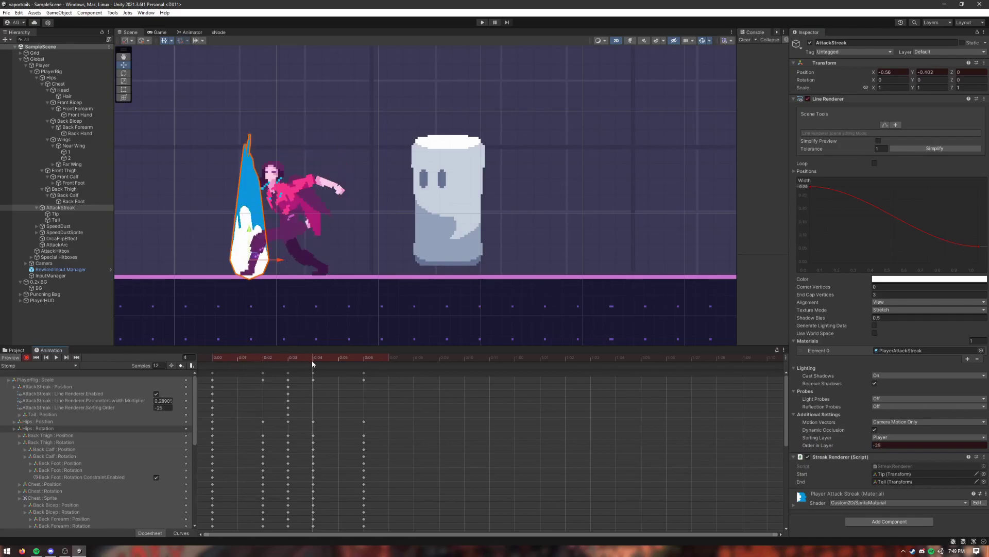
{"action": "left_click", "coordinate": [71, 220]}
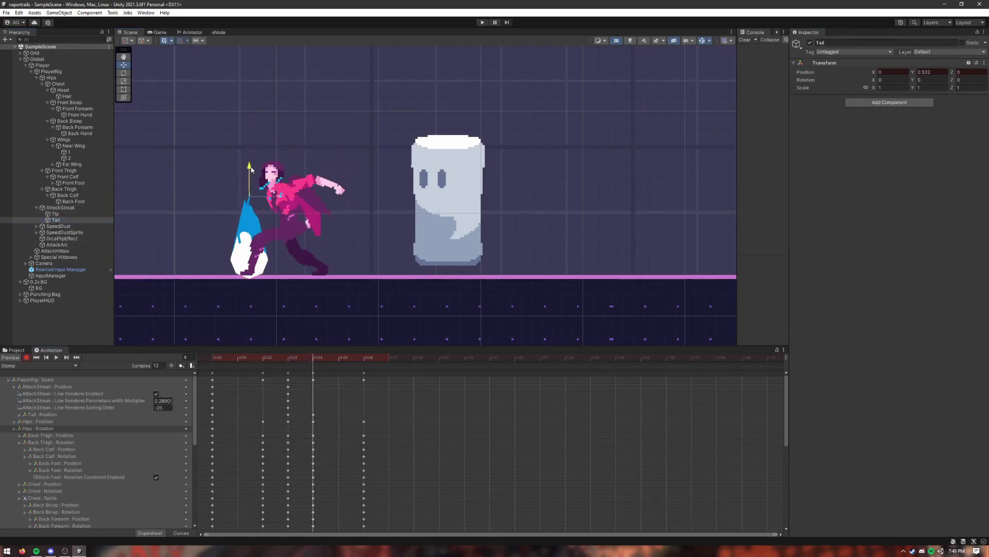
{"action": "left_click_drag", "start_coordinate": [251, 170], "coordinate": [249, 202]}
{"action": "left_click", "coordinate": [66, 208]}
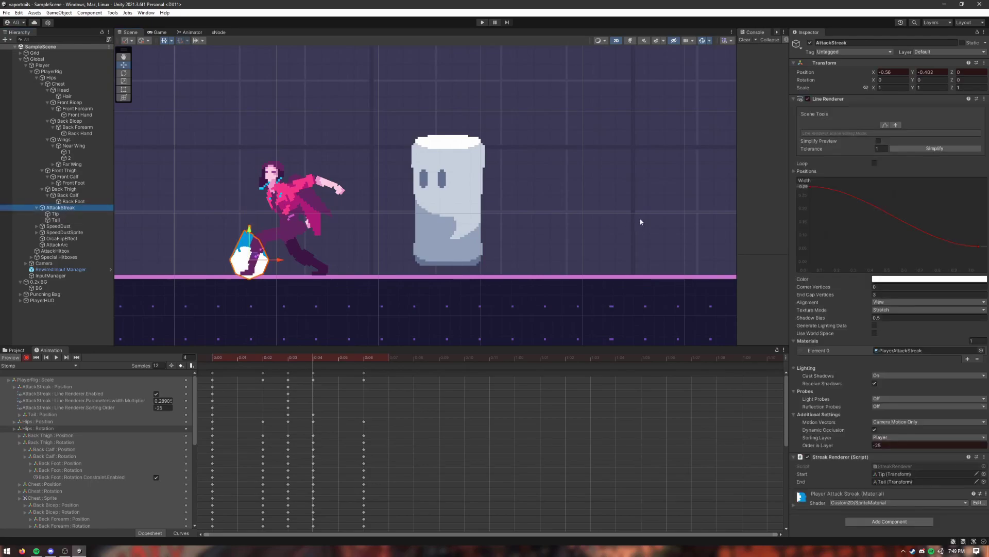
{"action": "left_click", "coordinate": [807, 99]}
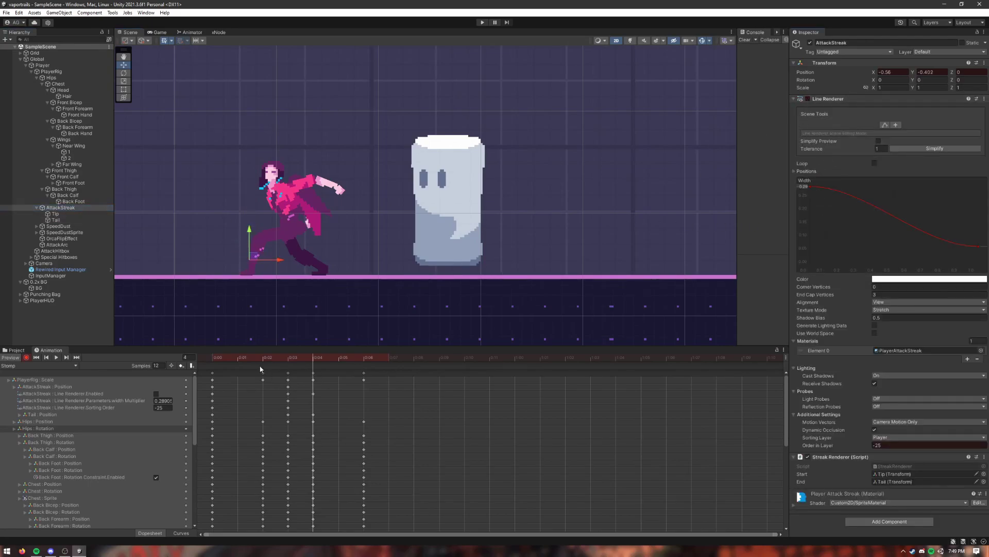
{"action": "left_click", "coordinate": [213, 358]}
{"action": "left_click", "coordinate": [55, 357]}
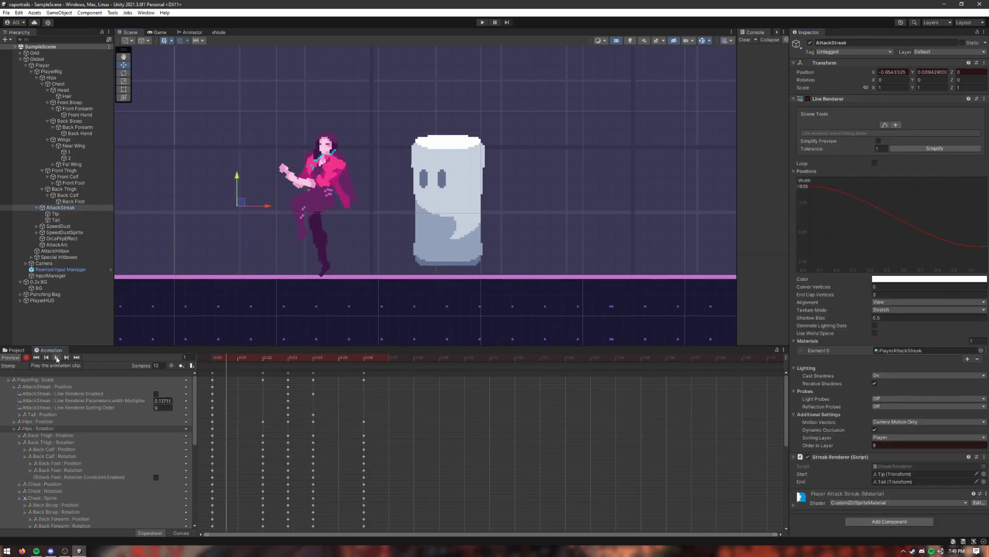
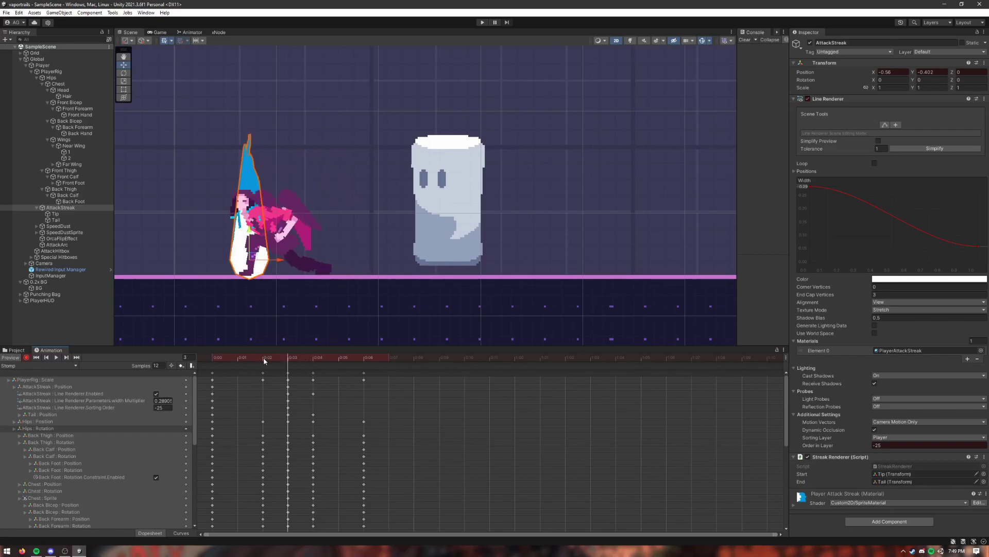
Set the left tangents of the AttackStreak and Tail keys at frame 3 to Linear
{"action": "left_click", "coordinate": [289, 373]}
{"action": "left_click", "coordinate": [282, 392]}
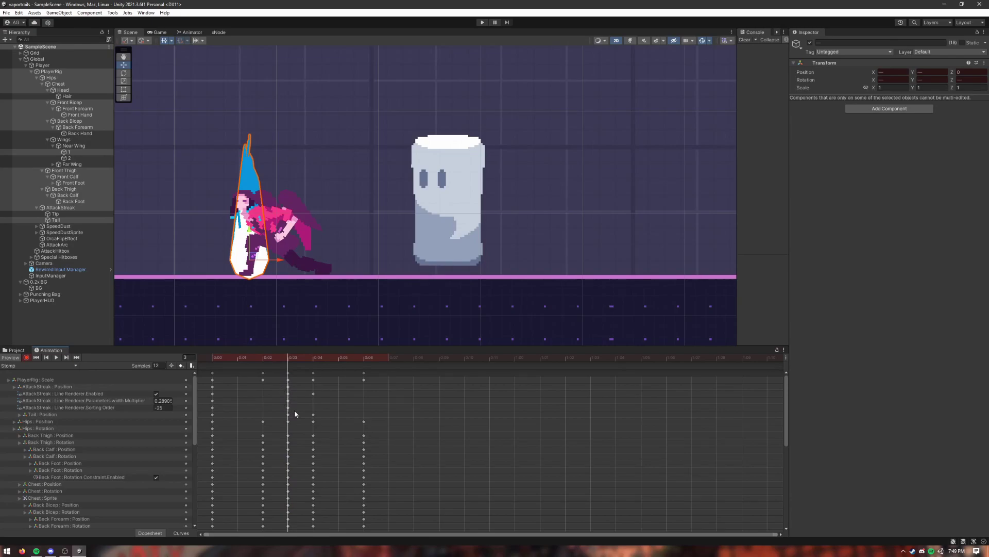
{"action": "left_click_drag", "start_coordinate": [295, 415], "coordinate": [282, 384]}
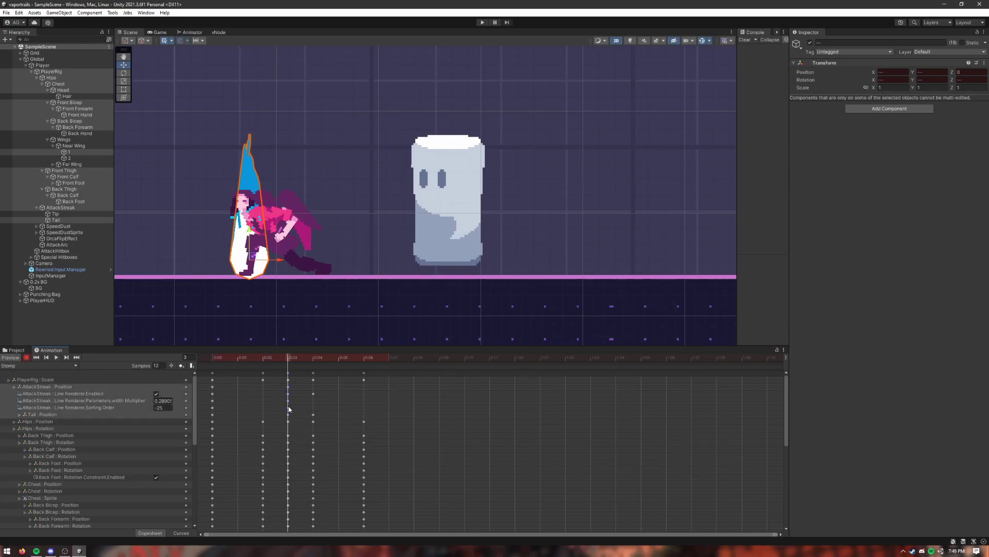
{"action": "right_click", "coordinate": [288, 406]}
{"action": "mouse_move", "coordinate": [322, 475]}
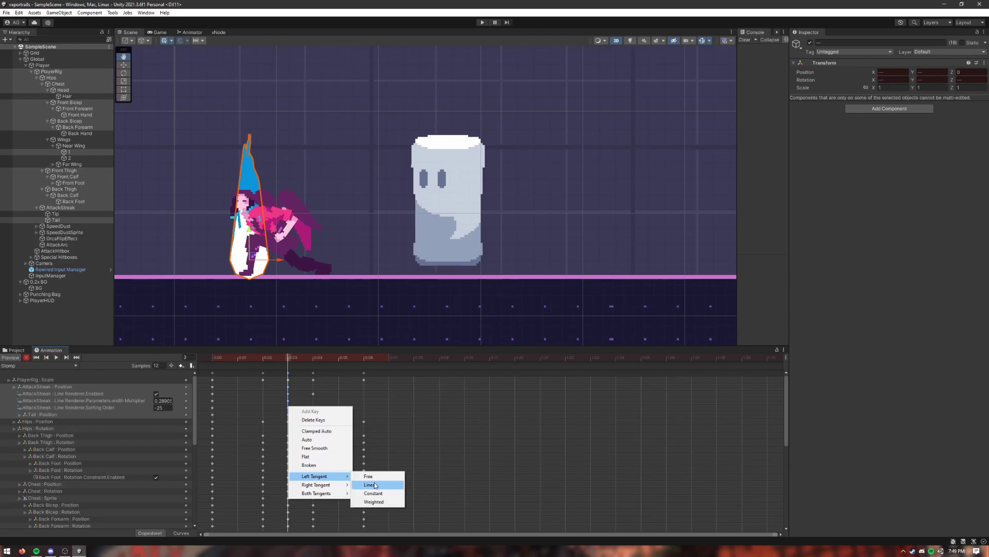
{"action": "left_click", "coordinate": [371, 485]}
Play the Stomp clip and scrub from the start to frame 3 to check the streak's timing
{"action": "left_click", "coordinate": [263, 361]}
{"action": "left_click", "coordinate": [59, 357]}
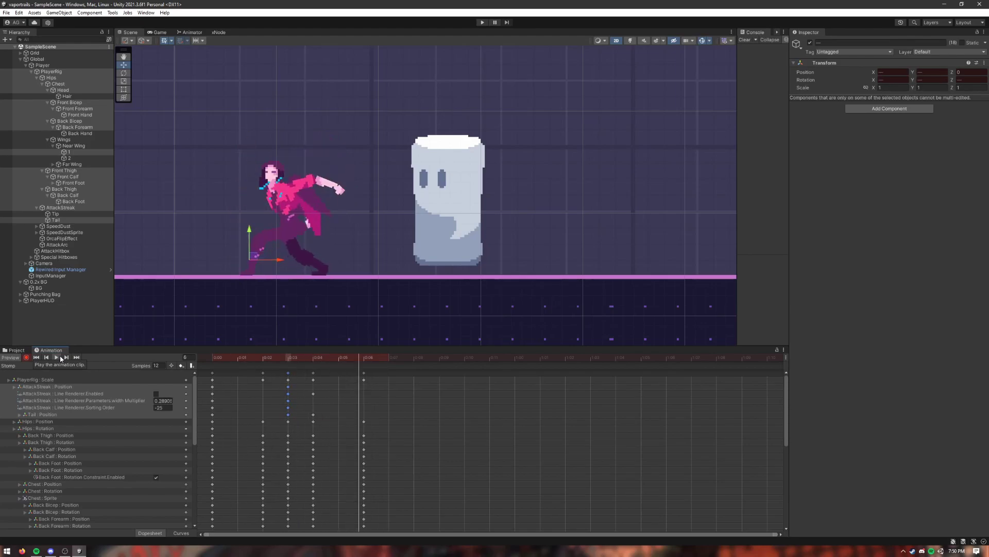
{"action": "left_click", "coordinate": [60, 357]}
{"action": "left_click", "coordinate": [204, 361]}
{"action": "left_click_drag", "start_coordinate": [204, 362], "coordinate": [258, 378]}
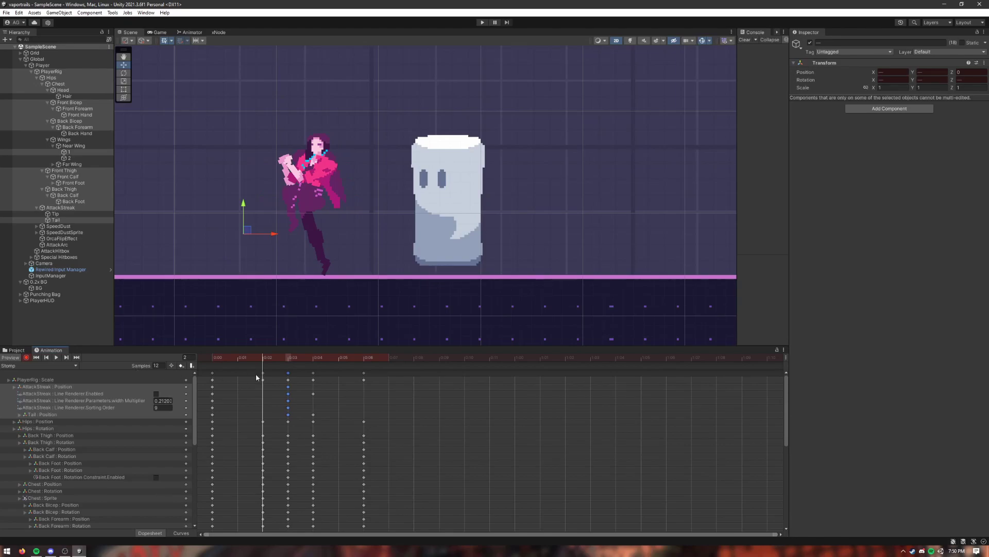
{"action": "left_click", "coordinate": [288, 362]}
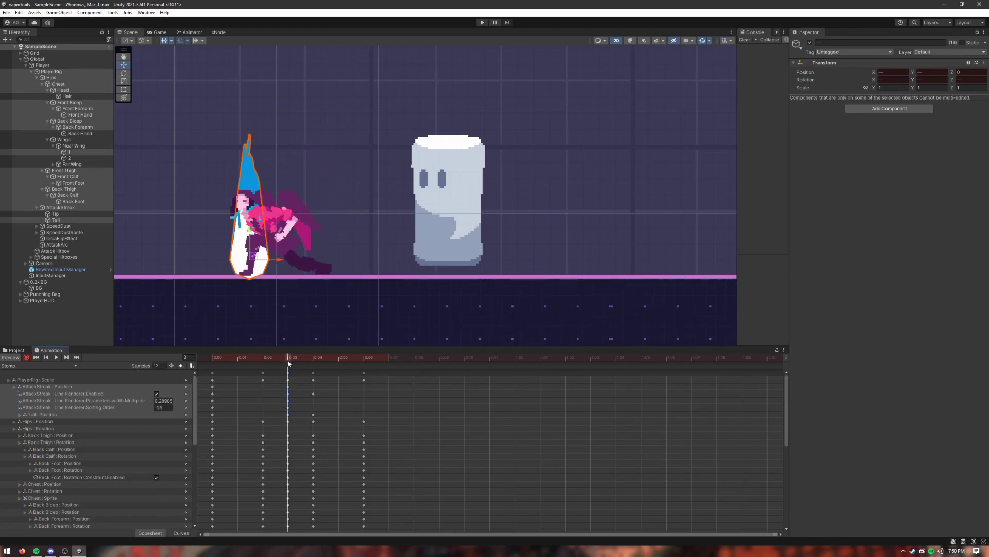
Add an animation event at frame 3 of the Stomp clip that calls PlayAudio with the PlayerAttack audio resource
{"action": "left_click", "coordinate": [192, 365]}
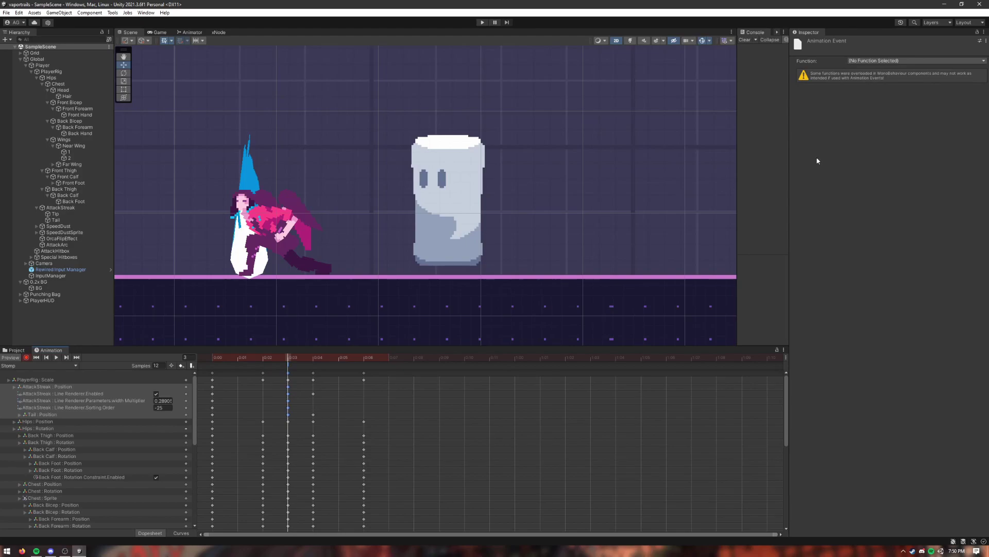
{"action": "left_click", "coordinate": [891, 61]}
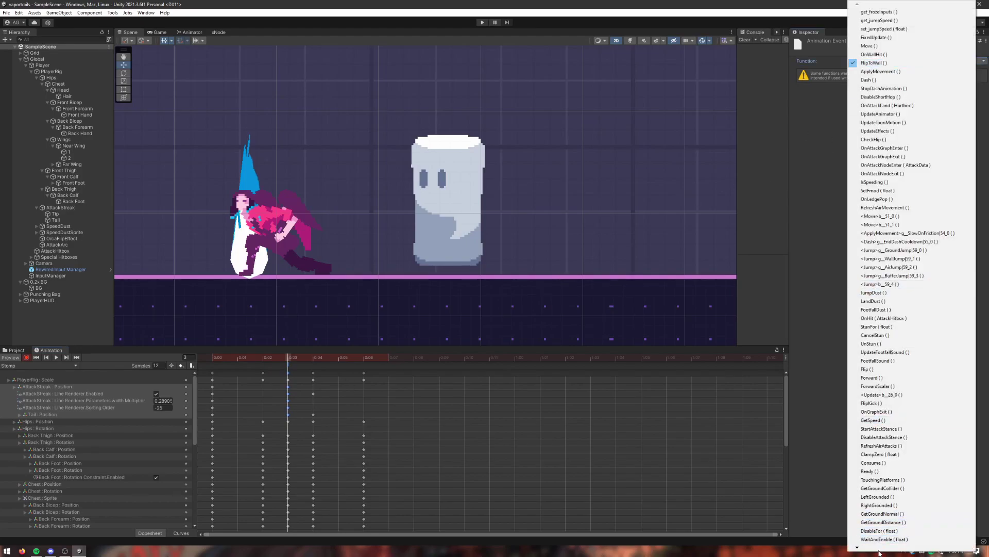
{"action": "mouse_move", "coordinate": [881, 549]}
{"action": "left_click", "coordinate": [886, 516]}
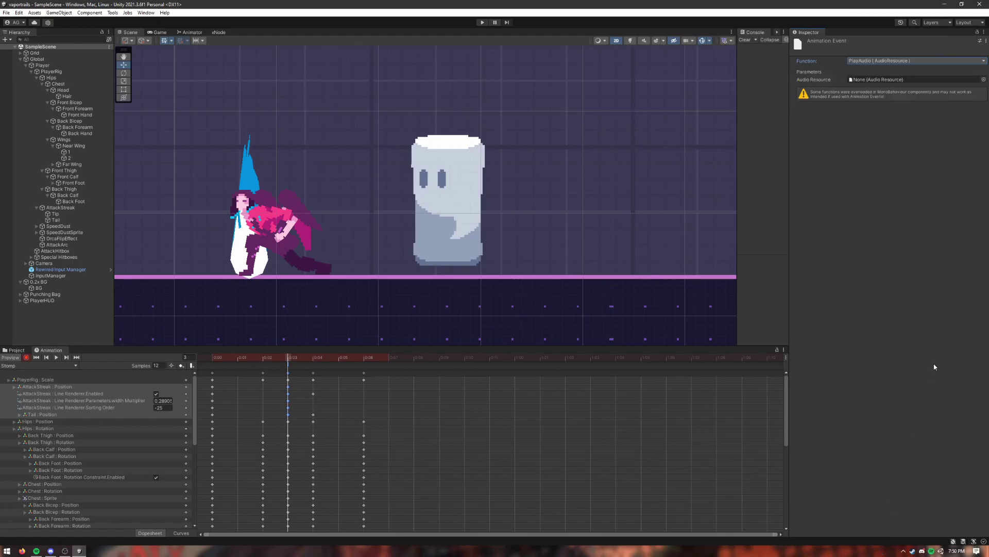
{"action": "left_click", "coordinate": [983, 80]}
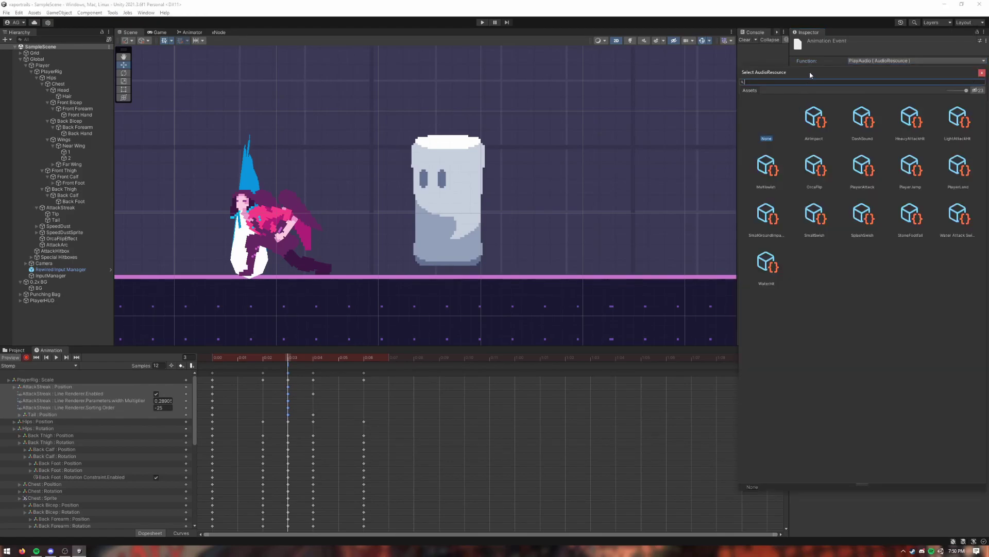
{"action": "left_click_drag", "start_coordinate": [811, 75], "coordinate": [464, 100]}
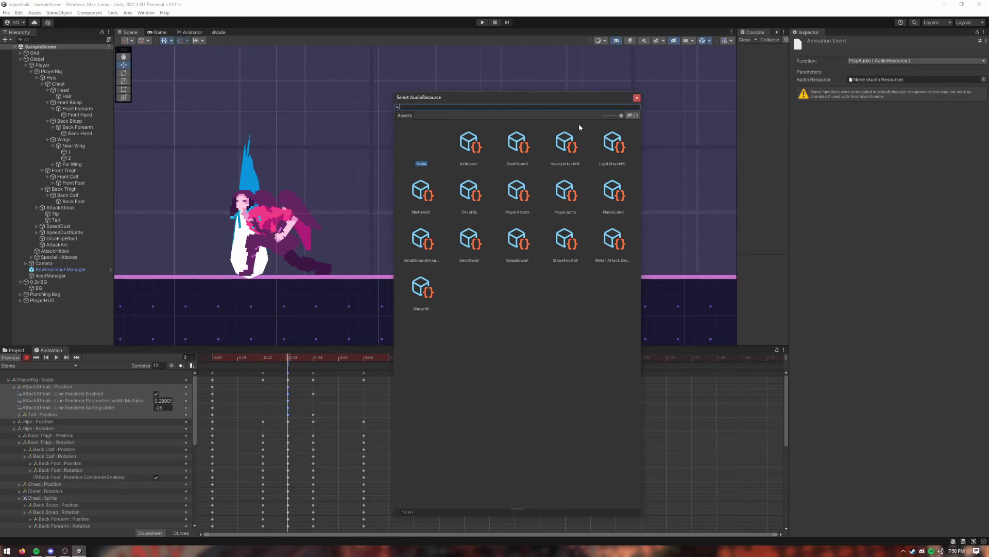
{"action": "double_click", "coordinate": [517, 193]}
{"action": "mouse_move", "coordinate": [287, 361]}
{"action": "left_mouse_down"}
{"action": "mouse_move", "coordinate": [203, 358]}
{"action": "mouse_move", "coordinate": [313, 363]}
{"action": "mouse_move", "coordinate": [288, 363]}
{"action": "left_mouse_up"}
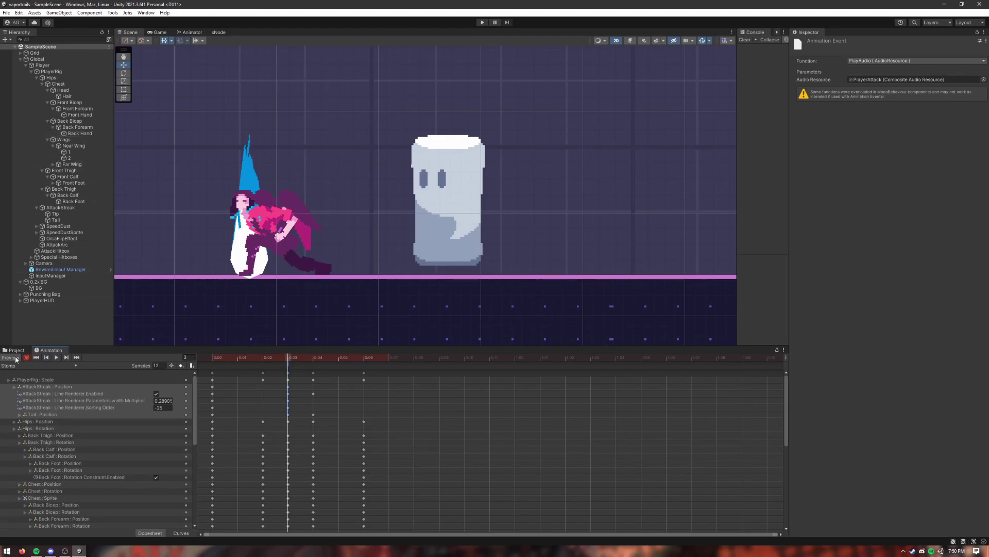
At frame 3, enable the AttackHitbox's Box Collider 2D and move the hitbox back toward the streak, to about X -0.239
{"action": "left_click", "coordinate": [56, 251]}
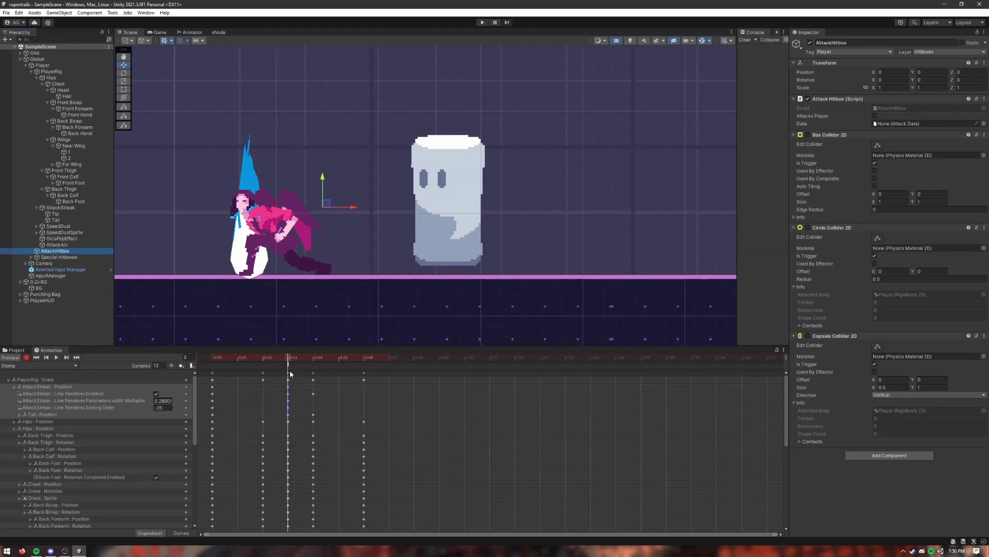
{"action": "mouse_move", "coordinate": [289, 359]}
{"action": "left_mouse_down"}
{"action": "mouse_move", "coordinate": [263, 360]}
{"action": "mouse_move", "coordinate": [289, 359]}
{"action": "left_mouse_up"}
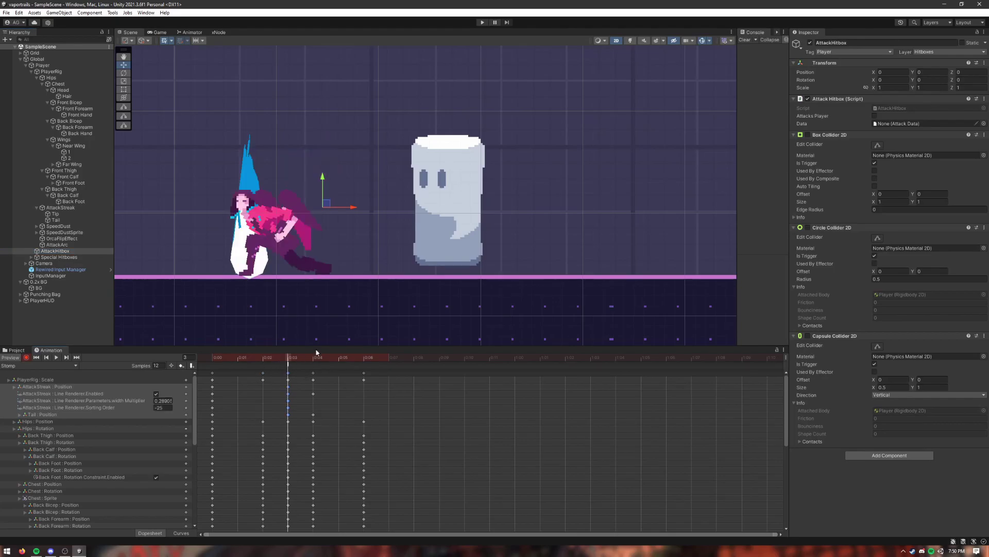
{"action": "left_click", "coordinate": [808, 135]}
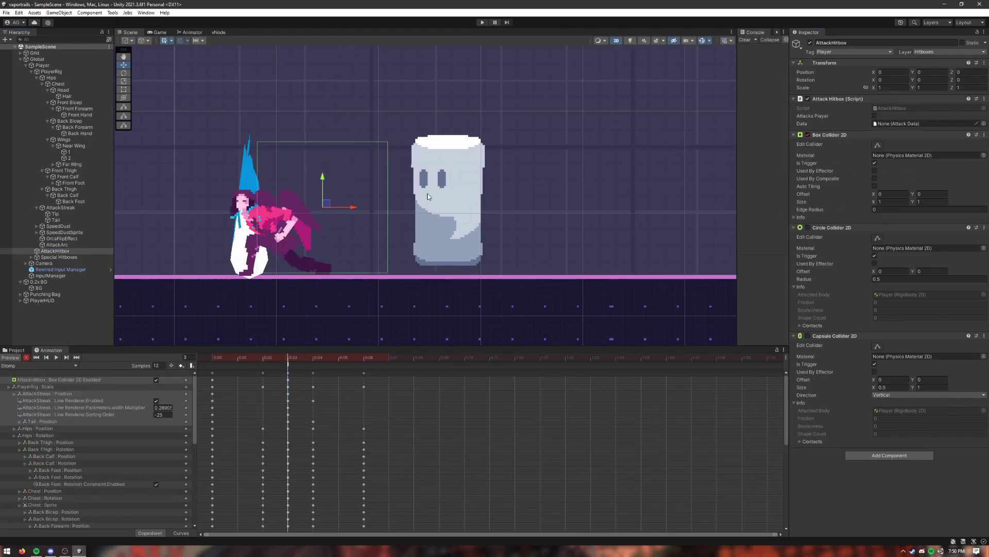
{"action": "left_click_drag", "start_coordinate": [351, 207], "coordinate": [319, 206]}
Resize the AttackHitbox's box collider around the streak and stomping leg to about 0.42 by 0.71, down to the ground
{"action": "left_click", "coordinate": [878, 239]}
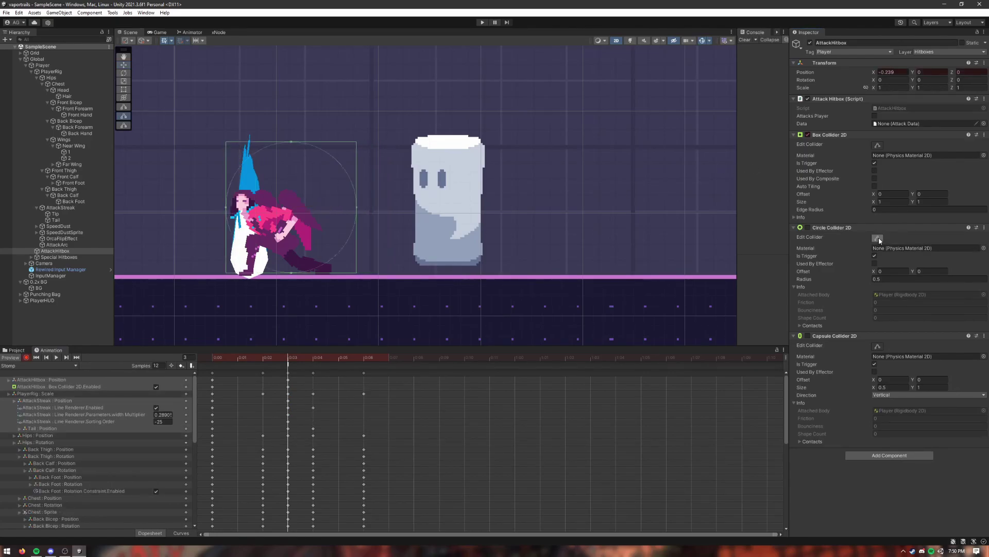
{"action": "left_click", "coordinate": [877, 145]}
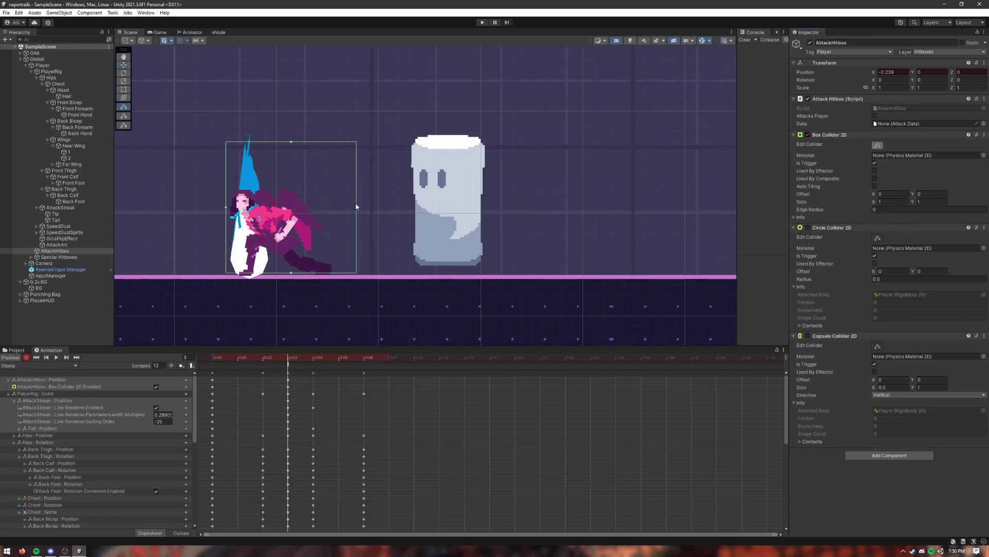
{"action": "left_click_drag", "start_coordinate": [356, 208], "coordinate": [270, 208]}
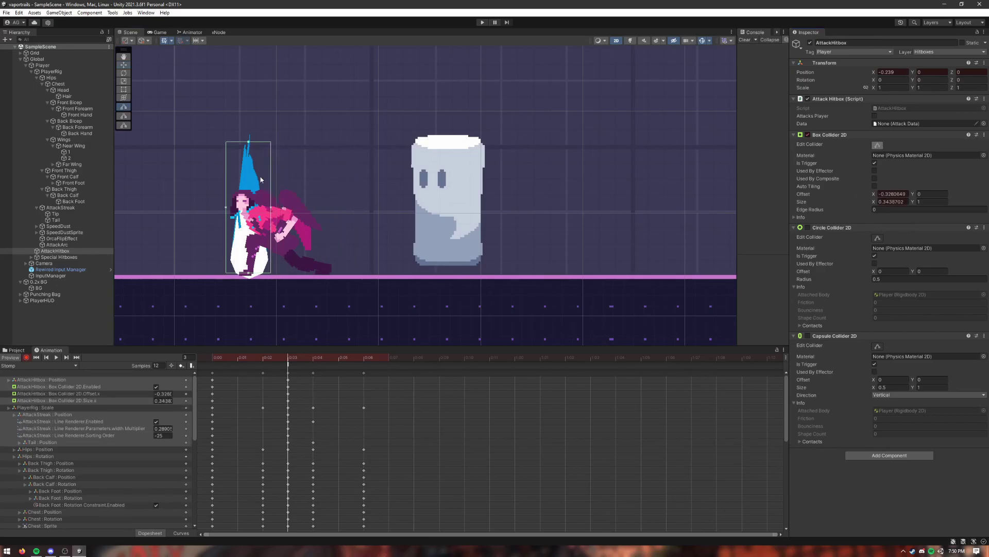
{"action": "left_click_drag", "start_coordinate": [248, 142], "coordinate": [248, 199]}
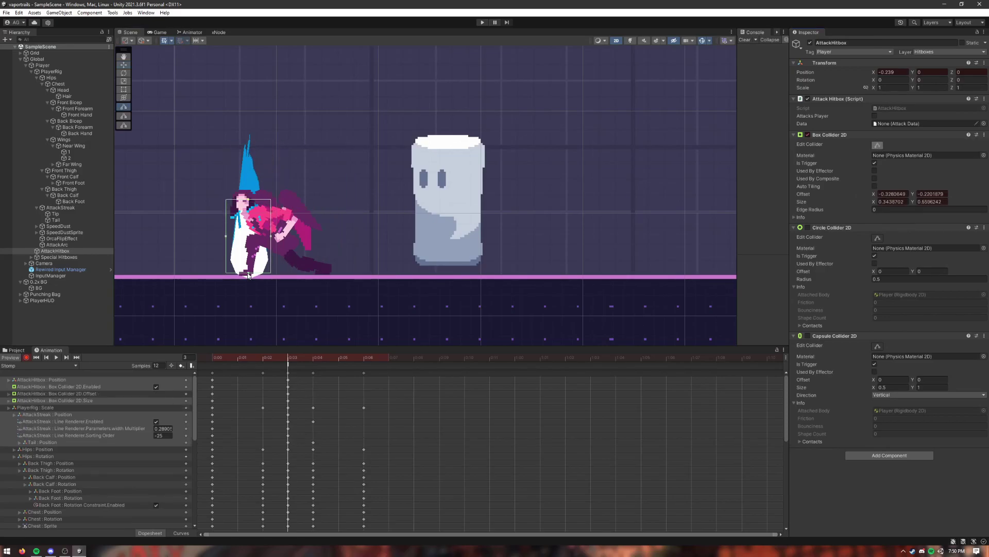
{"action": "left_click_drag", "start_coordinate": [248, 275], "coordinate": [248, 278]}
{"action": "left_click_drag", "start_coordinate": [250, 200], "coordinate": [250, 183]}
{"action": "left_click_drag", "start_coordinate": [271, 233], "coordinate": [229, 232]}
Disable the AttackHitbox's Box Collider 2D at frame 4, check the change by scrubbing, and stop recording the clip
{"action": "left_click", "coordinate": [315, 358]}
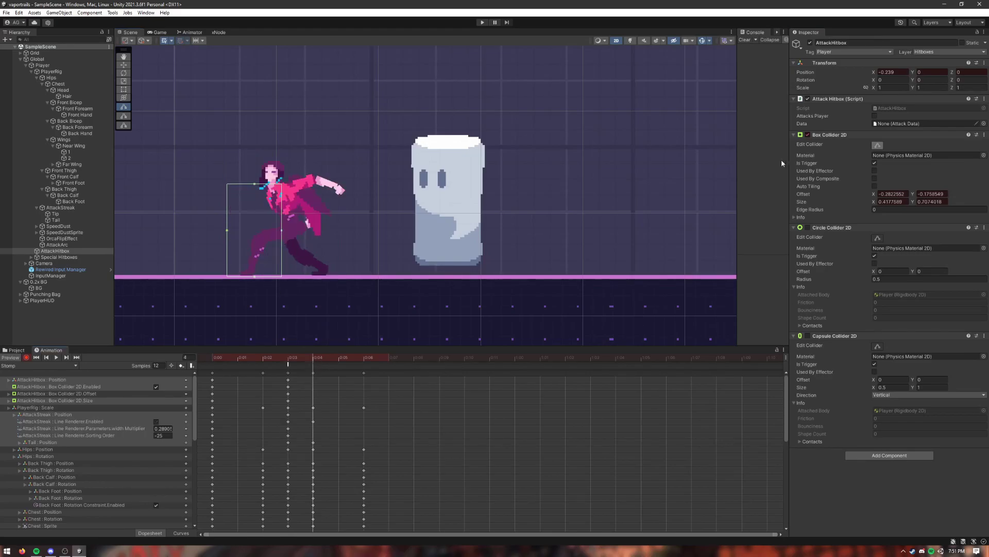
{"action": "left_click", "coordinate": [807, 135]}
{"action": "left_click_drag", "start_coordinate": [277, 357], "coordinate": [311, 357]}
{"action": "left_click", "coordinate": [26, 357]}
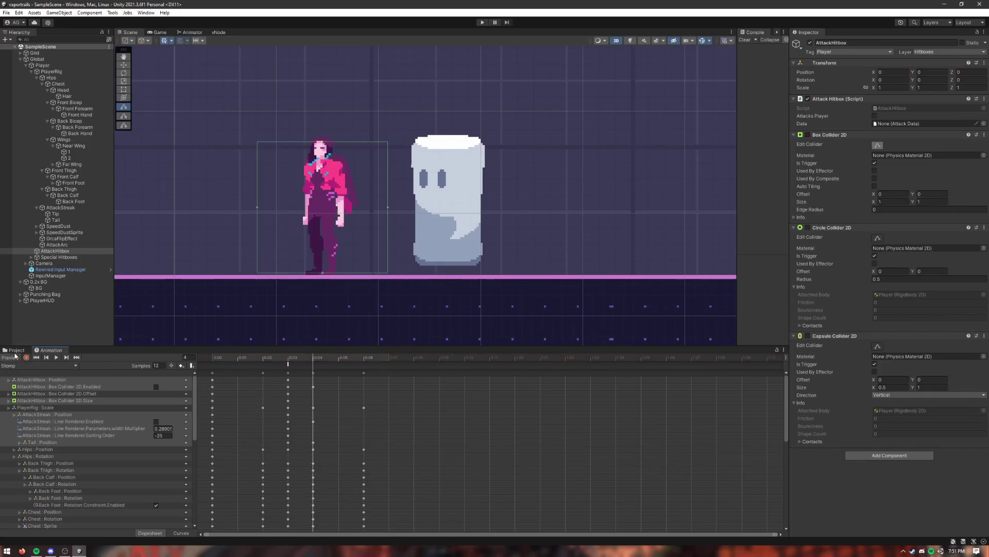
Create an Attack Data asset named Stomp in the Player's Attack Data folder
{"action": "left_click", "coordinate": [14, 350]}
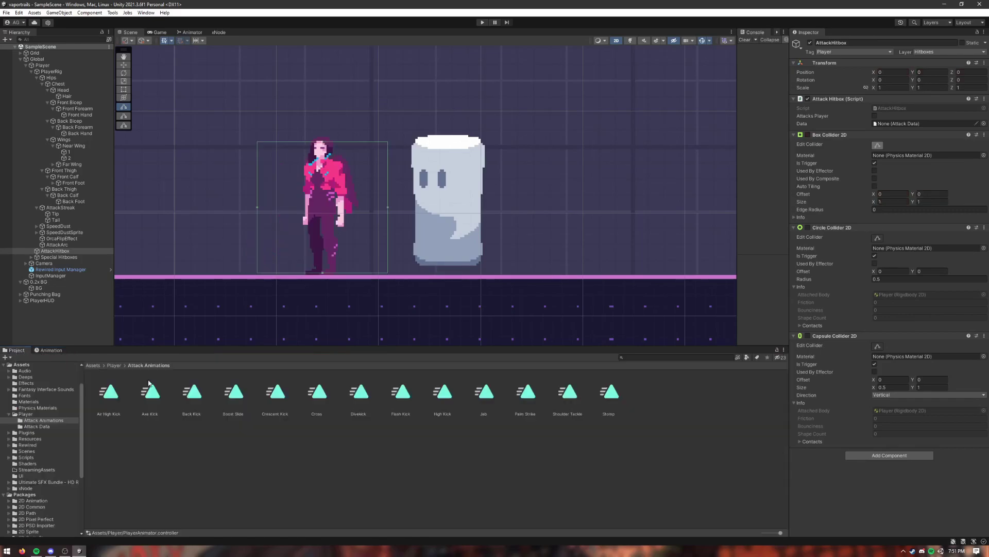
{"action": "left_click", "coordinate": [114, 366]}
{"action": "double_click", "coordinate": [151, 393]}
{"action": "right_click", "coordinate": [197, 454]}
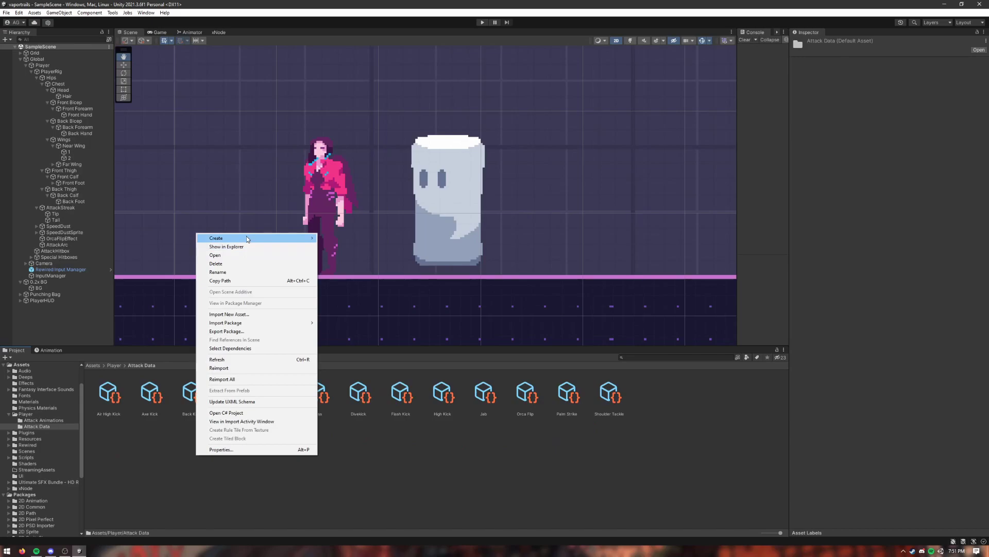
{"action": "mouse_move", "coordinate": [246, 238]}
{"action": "mouse_move", "coordinate": [385, 162]}
{"action": "left_click", "coordinate": [433, 162]}
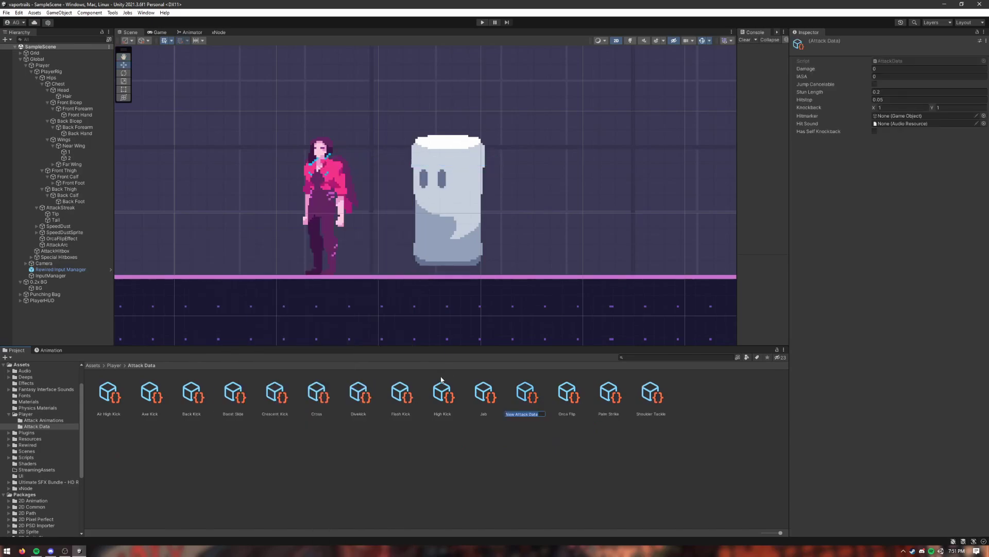
{"action": "type", "text": "Stomp"}
{"action": "key", "text": "Return"}
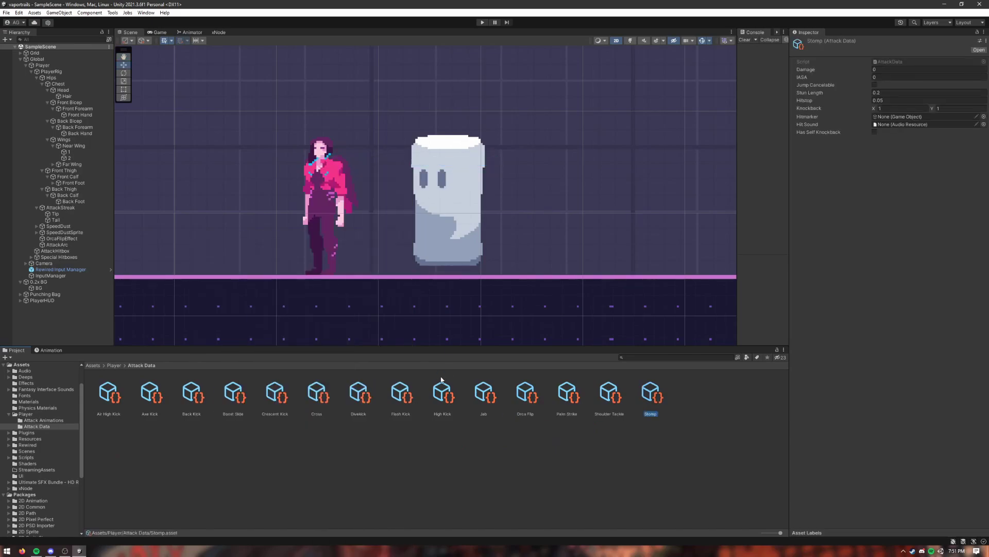
Set the Stomp attack data's Damage to 3 and its IASA to 5, scrubbing the clip to choose the frame
{"action": "left_click", "coordinate": [886, 69]}
{"action": "type", "text": "3"}
{"action": "key", "text": "Return"}
{"action": "left_click", "coordinate": [51, 350]}
{"action": "left_click", "coordinate": [253, 359]}
{"action": "left_click_drag", "start_coordinate": [253, 360], "coordinate": [337, 364]}
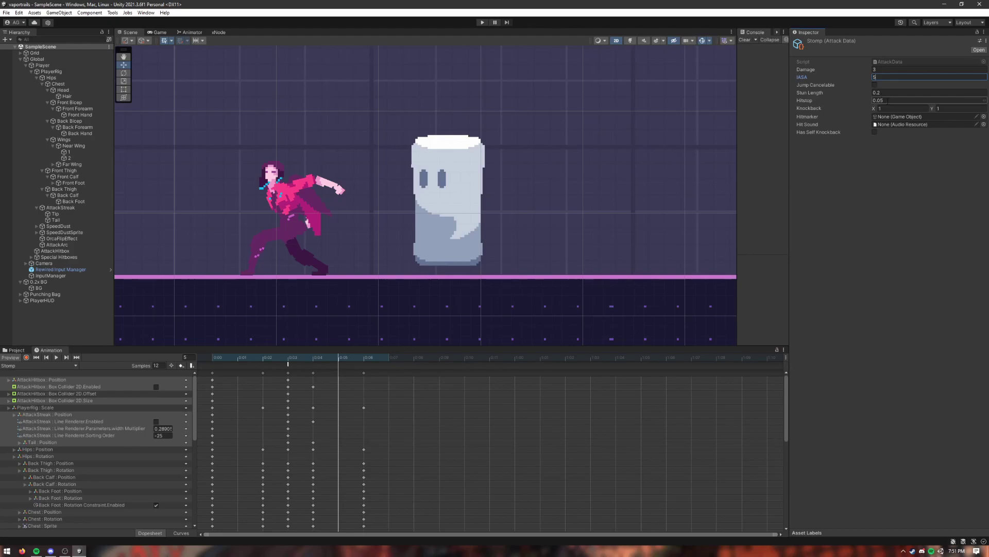
Set the Stomp attack data's Knockback Y to -5
{"action": "left_click", "coordinate": [895, 108]}
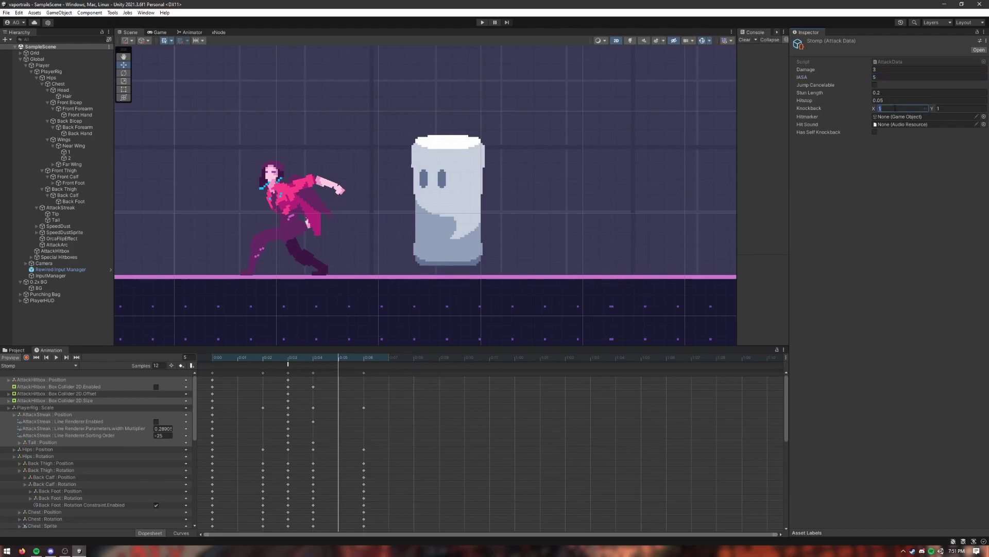
{"action": "left_click", "coordinate": [946, 108]}
{"action": "key", "text": "Return"}
Using the Axe Kick data as reference, assign DefaultHitmarker as Stomp's Hitmarker and HeavyAttackHit as its Hit Sound
{"action": "left_click", "coordinate": [17, 350]}
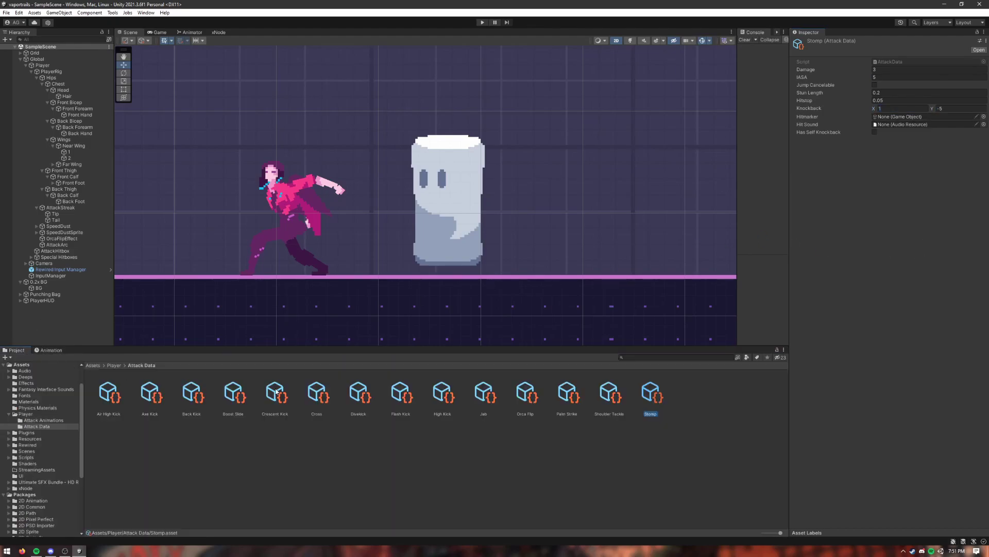
{"action": "left_click", "coordinate": [145, 402]}
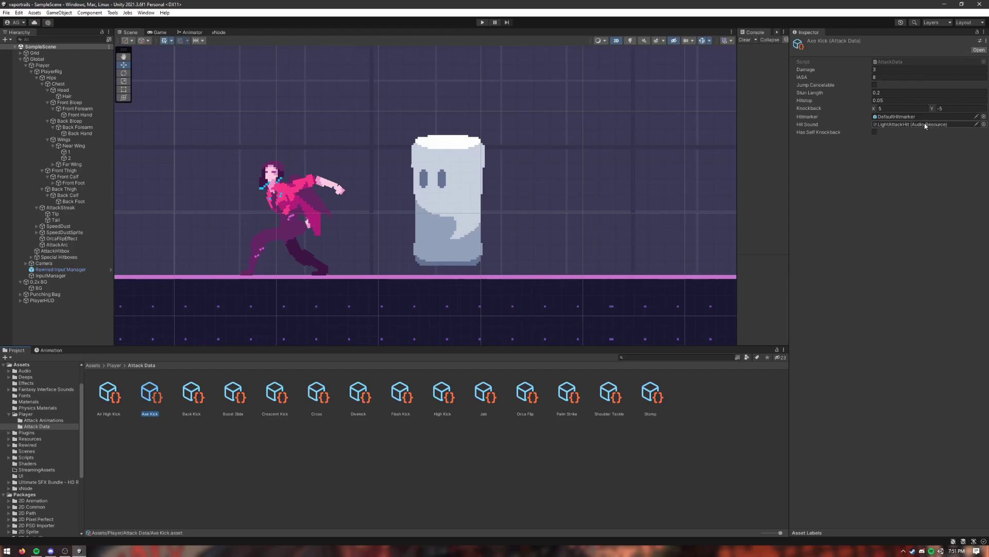
{"action": "left_click", "coordinate": [634, 408]}
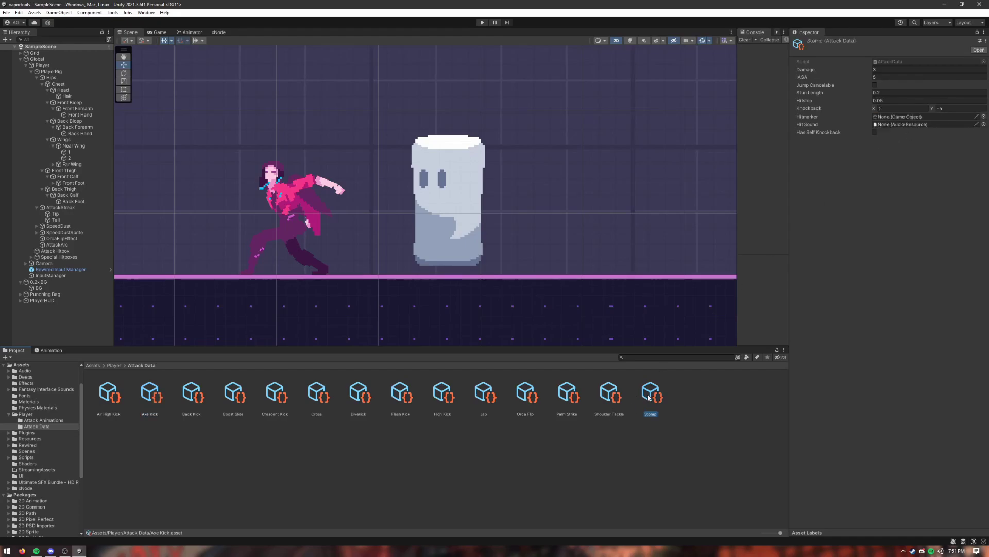
{"action": "left_click", "coordinate": [983, 117]}
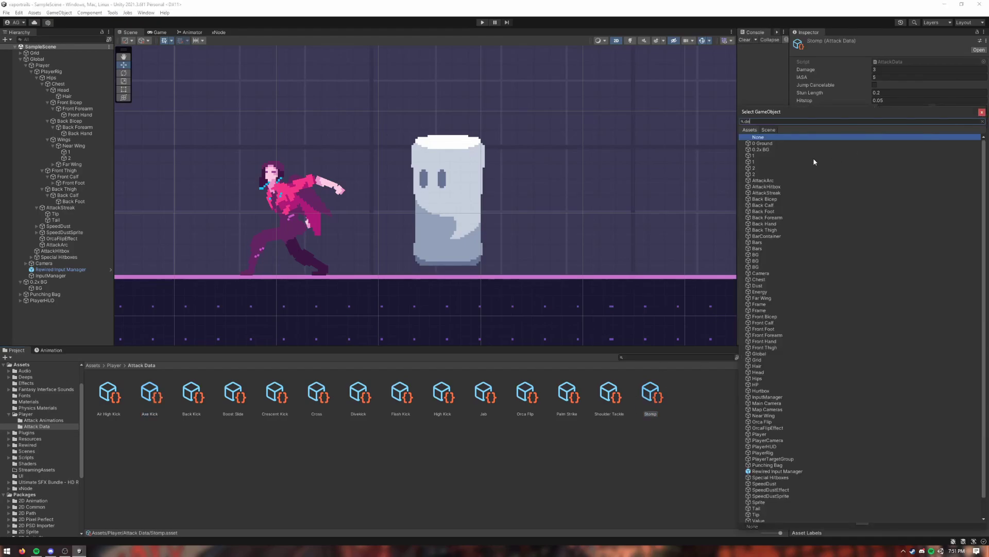
{"action": "type", "text": "default"}
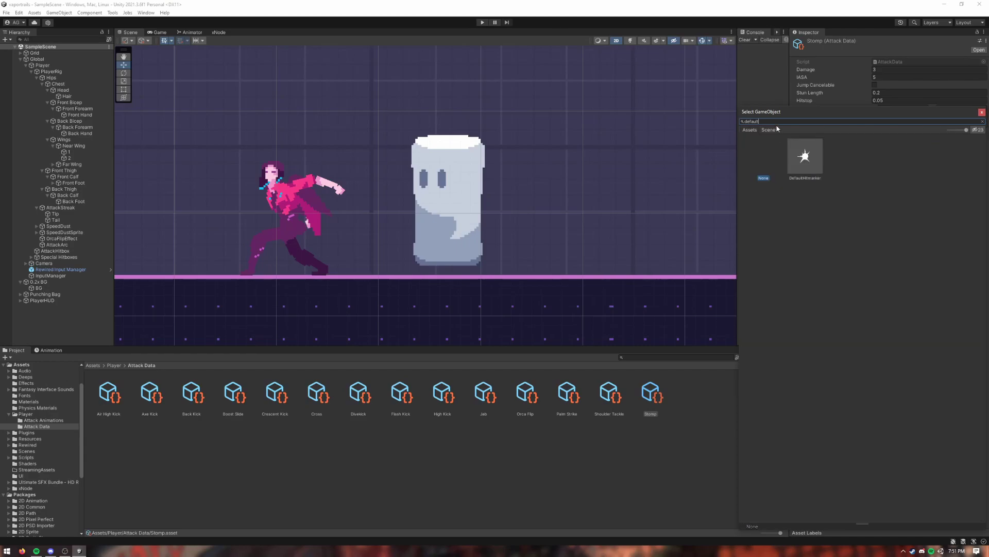
{"action": "double_click", "coordinate": [803, 156]}
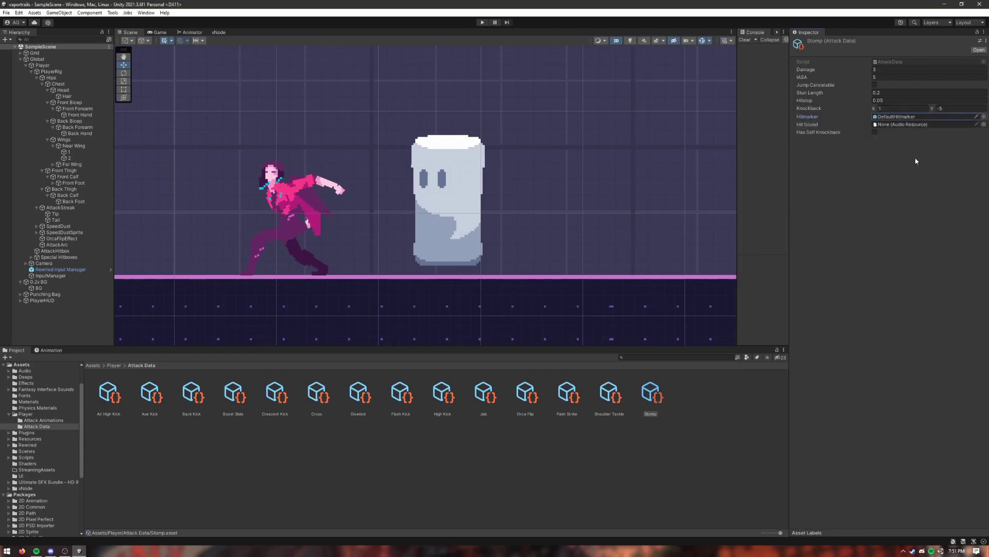
{"action": "left_click", "coordinate": [984, 125]}
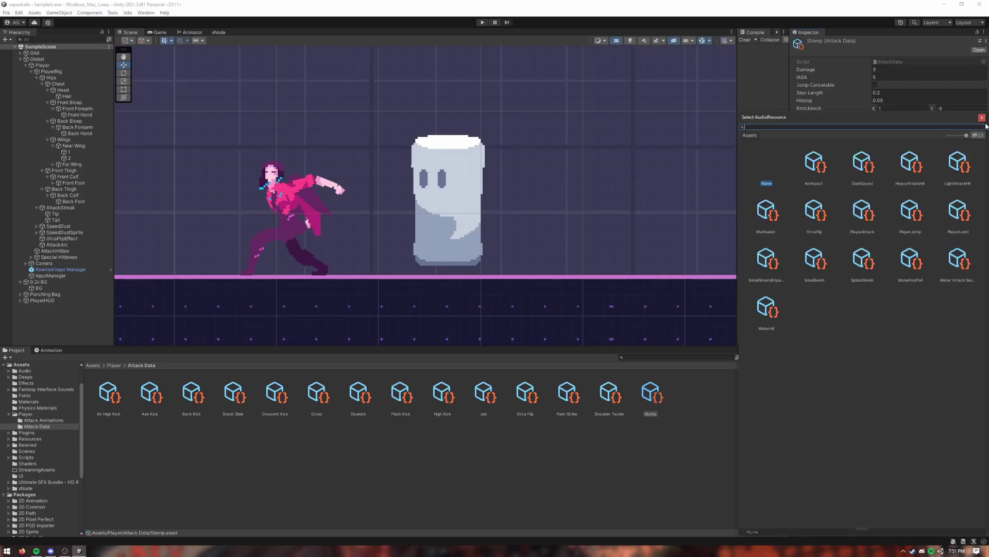
{"action": "double_click", "coordinate": [909, 165]}
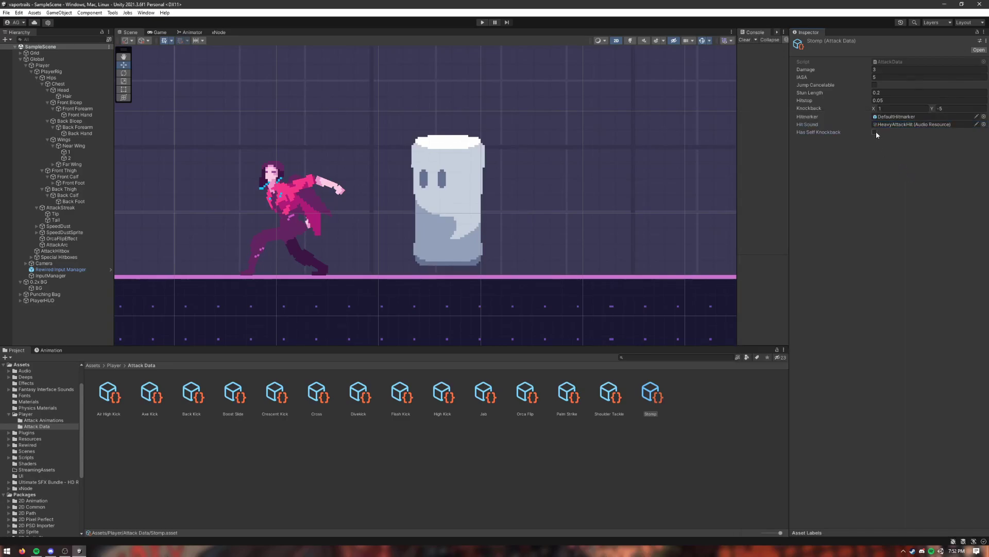
{"action": "left_click", "coordinate": [875, 132]}
Open the GroundAttacks graph and move the Shoulder Tackle node down closer to the Boost Slide node
{"action": "left_click", "coordinate": [48, 350]}
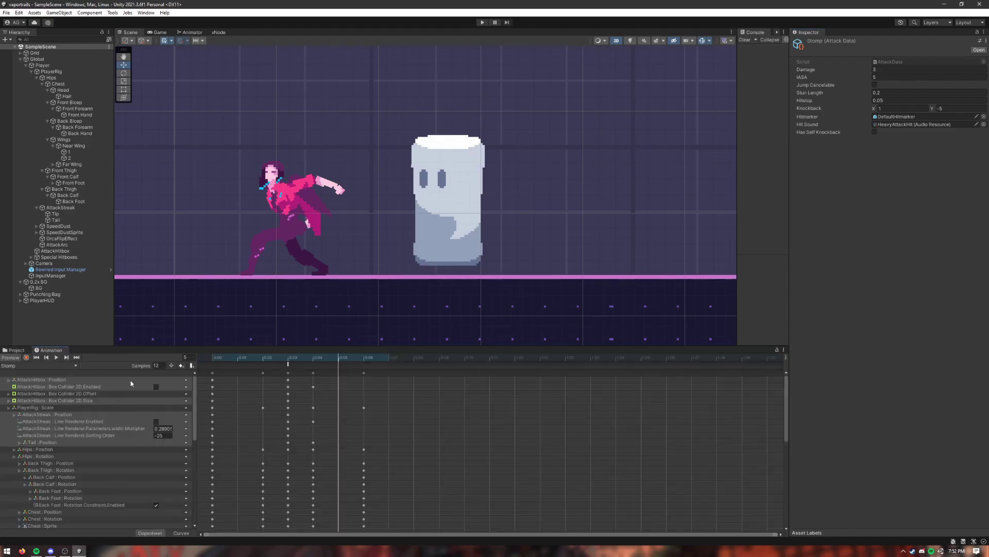
{"action": "left_click", "coordinate": [220, 32]}
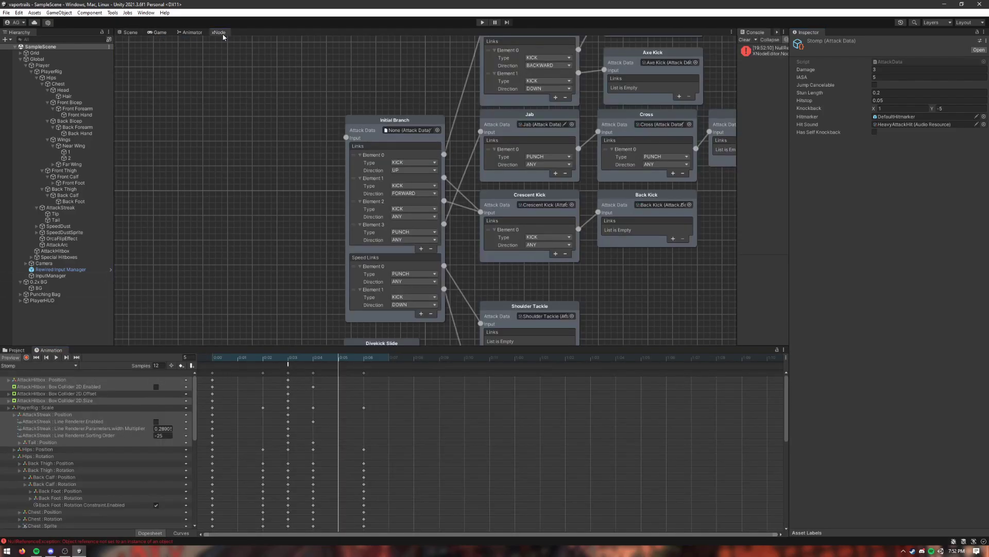
{"action": "scroll", "coordinate": [401, 233], "scroll_direction": "down", "scroll_amount": 5}
{"action": "scroll", "coordinate": [437, 262], "scroll_direction": "up", "scroll_amount": 3}
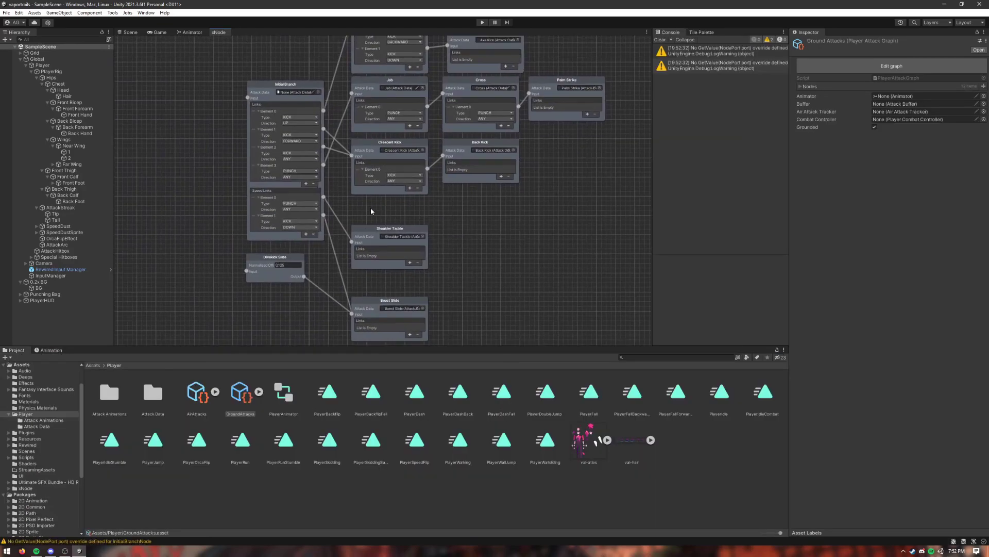
{"action": "left_click_drag", "start_coordinate": [398, 230], "coordinate": [399, 250]}
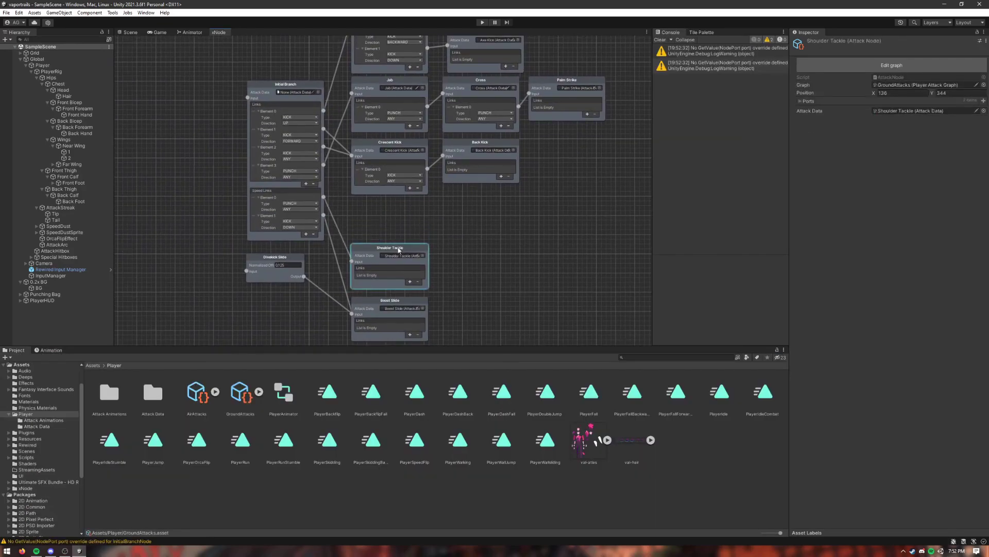
Add an Attack node named Stomp between the Crescent Kick and Shoulder Tackle nodes and assign it the Stomp attack data
{"action": "right_click", "coordinate": [390, 212]}
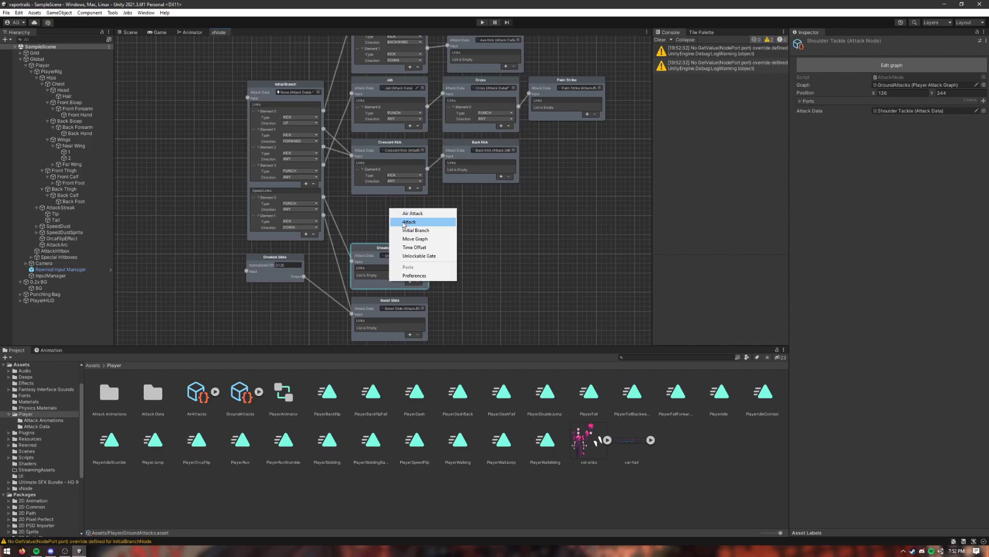
{"action": "left_click", "coordinate": [409, 221]}
{"action": "right_click", "coordinate": [392, 180]}
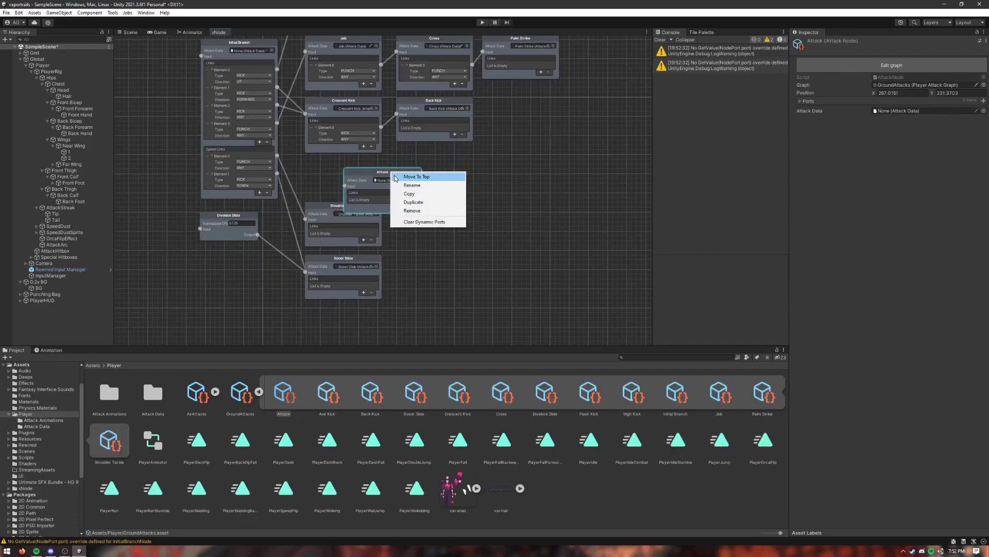
{"action": "left_click", "coordinate": [407, 185]}
{"action": "type", "text": "Stomp"}
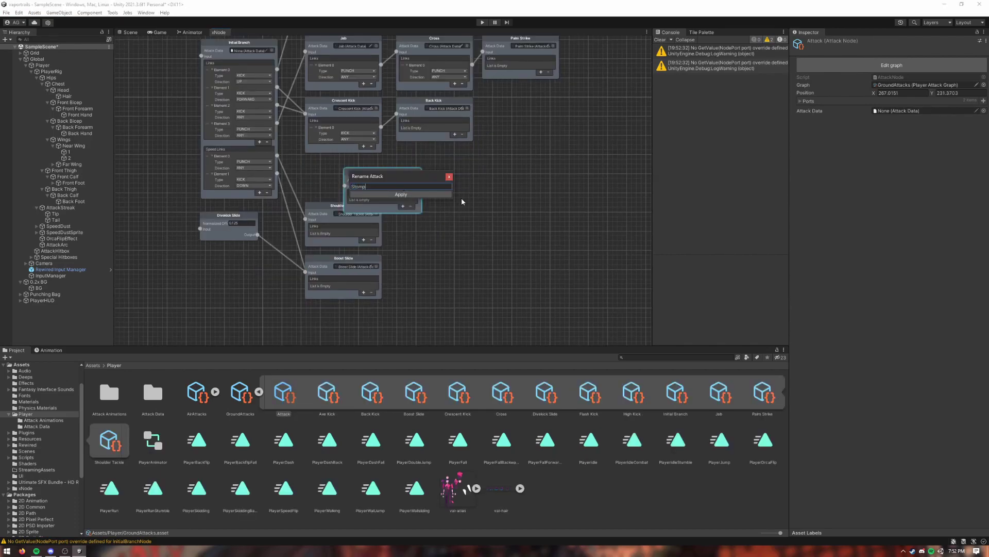
{"action": "left_click", "coordinate": [386, 195]}
{"action": "left_click_drag", "start_coordinate": [378, 176], "coordinate": [338, 161]}
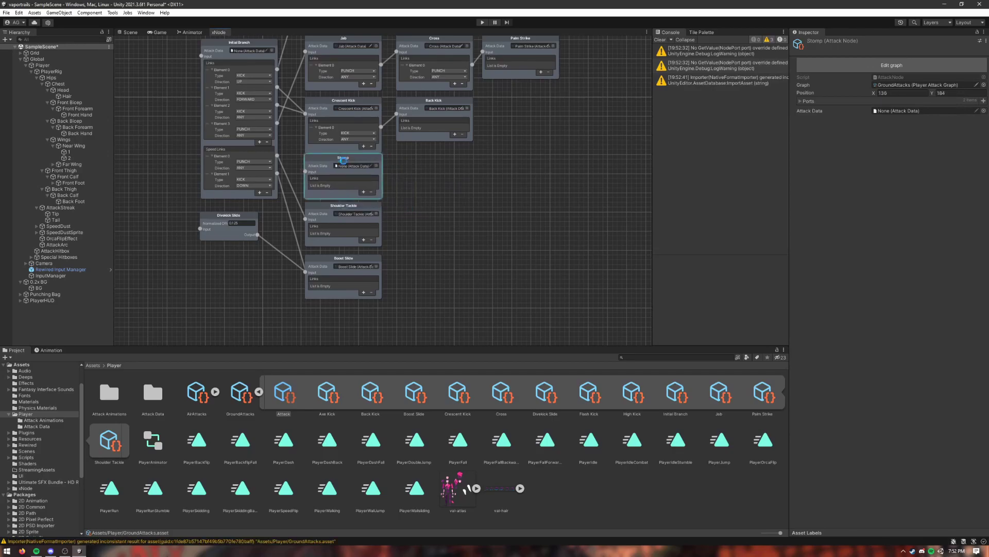
{"action": "left_click", "coordinate": [376, 166]}
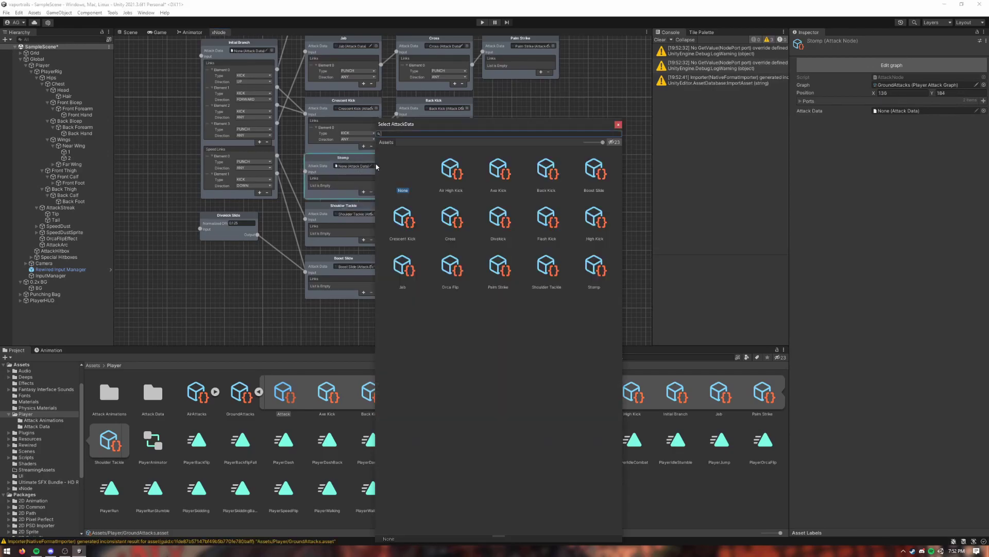
{"action": "double_click", "coordinate": [601, 268]}
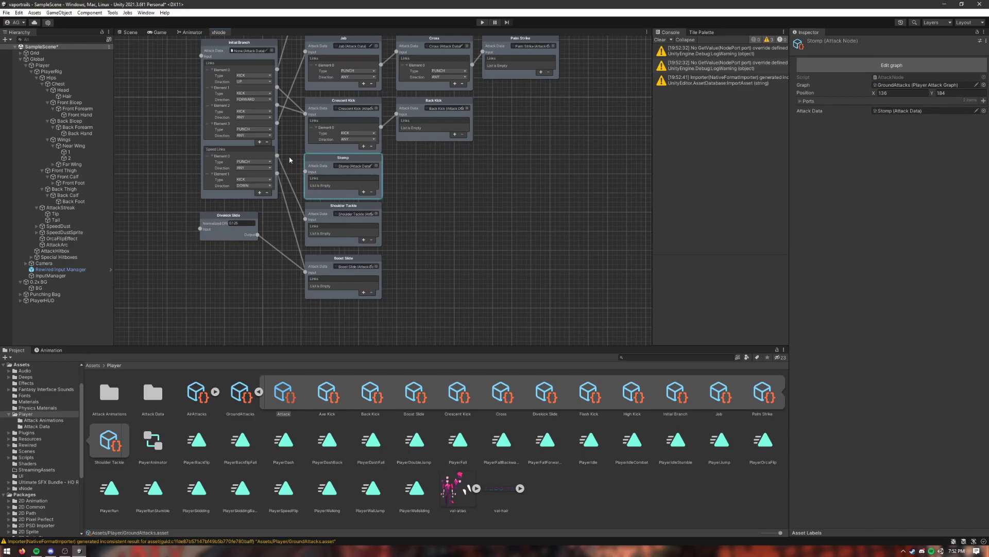
Add a fifth entry to the Initial Branch node's Links with type KICK and direction DOWN
{"action": "left_click", "coordinate": [259, 142]}
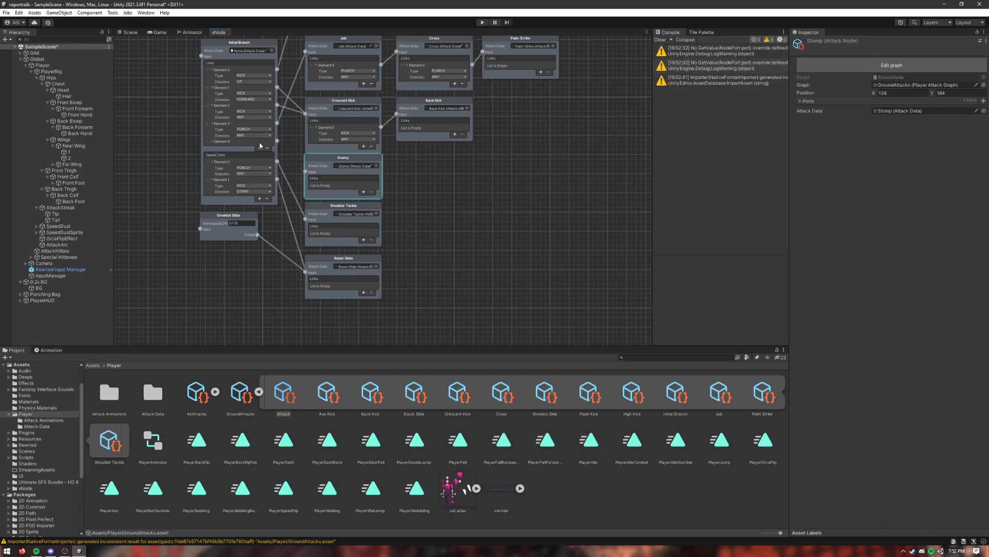
{"action": "left_click", "coordinate": [212, 141]}
{"action": "left_click", "coordinate": [254, 147]}
{"action": "left_click", "coordinate": [260, 165]}
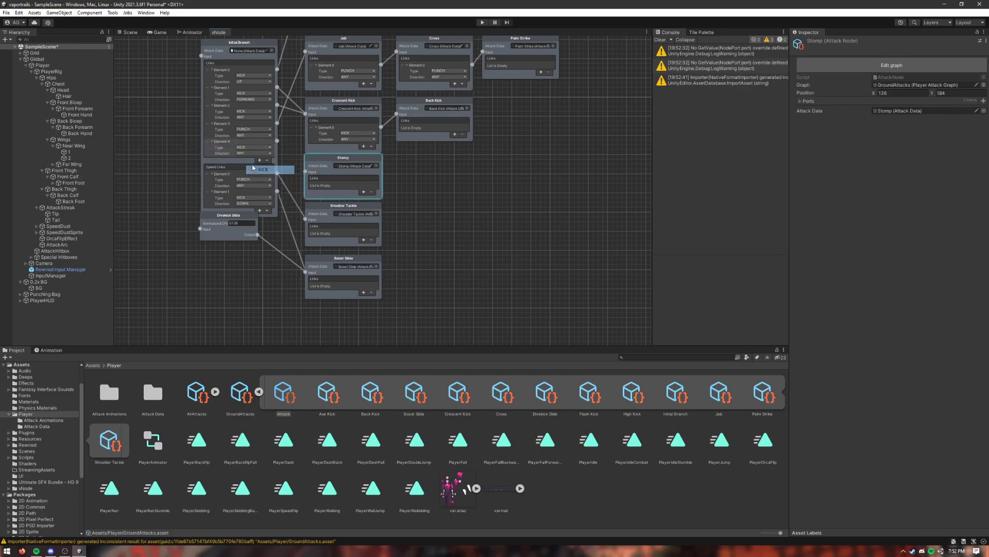
{"action": "left_click", "coordinate": [251, 153]}
{"action": "left_click", "coordinate": [269, 158]}
{"action": "scroll", "coordinate": [285, 161], "scroll_direction": "up", "scroll_amount": 2}
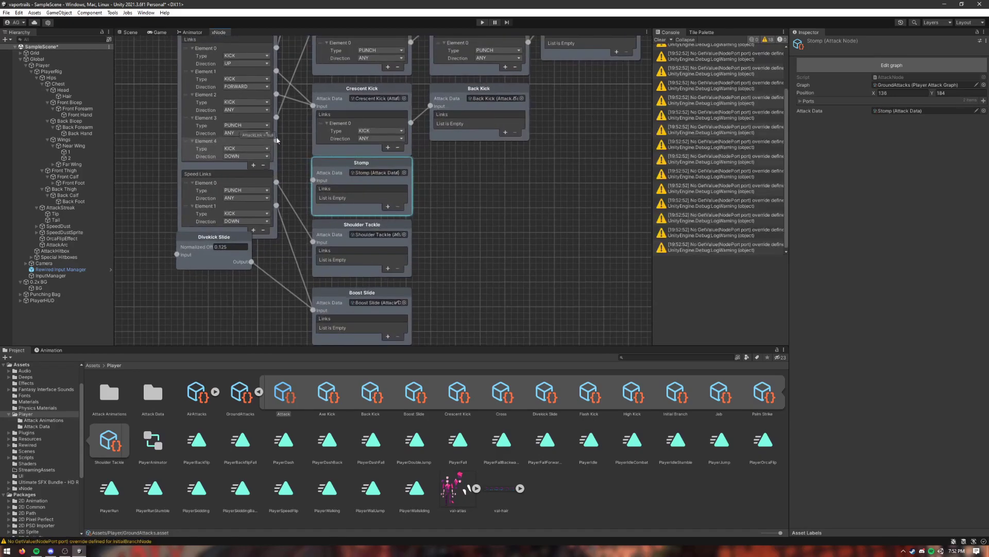
Connect the new KICK DOWN link to the Stomp node's input, clearing the console and collapsing its repeated messages
{"action": "left_click", "coordinate": [660, 41]}
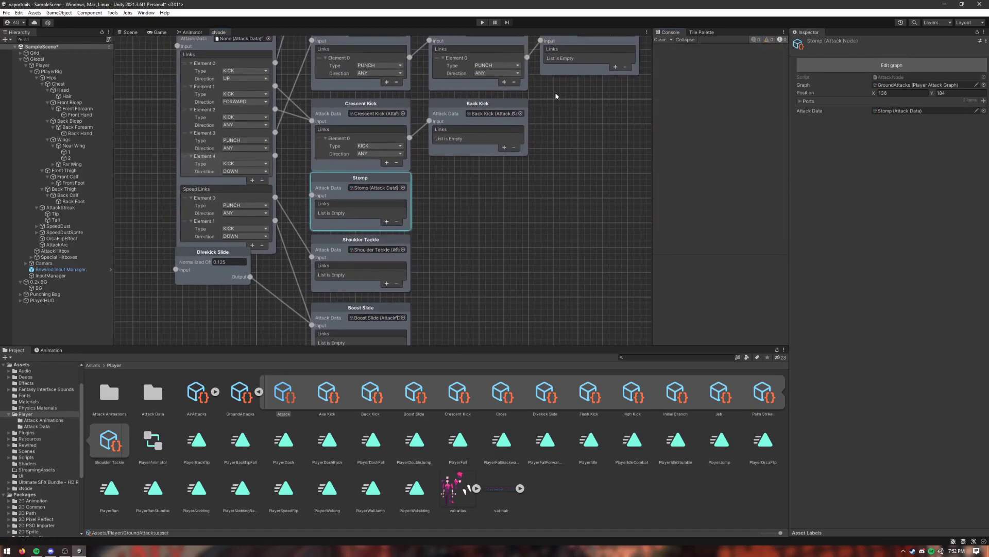
{"action": "left_click_drag", "start_coordinate": [275, 156], "coordinate": [312, 194]}
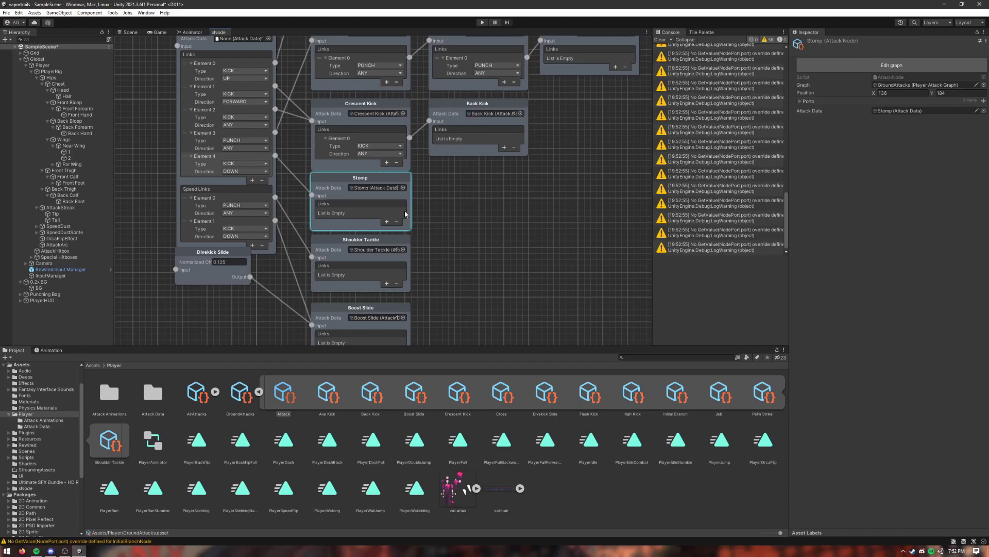
{"action": "left_click", "coordinate": [681, 41]}
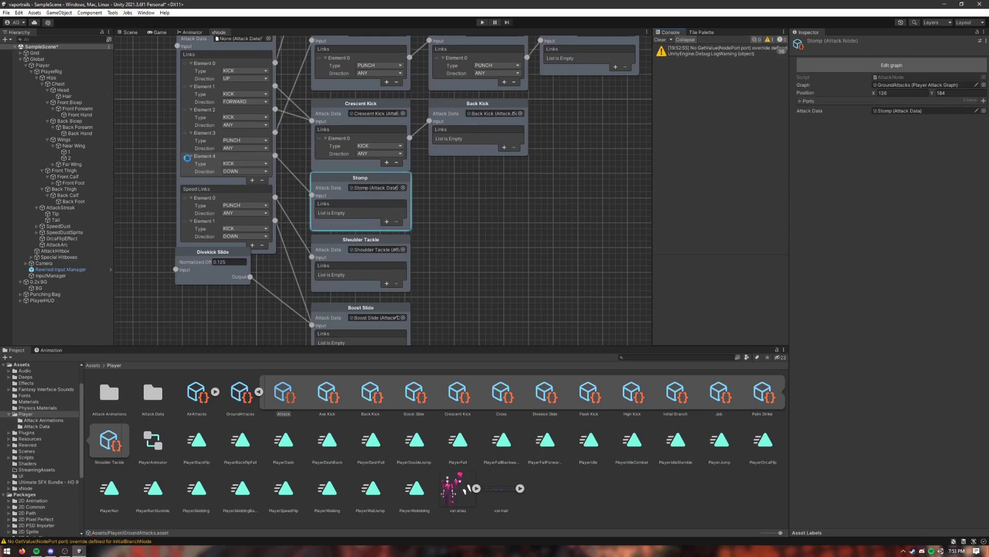
Move the KICK DOWN link above the KICK ANY link in Initial Branch and save the project
{"action": "left_click_drag", "start_coordinate": [187, 157], "coordinate": [188, 122]}
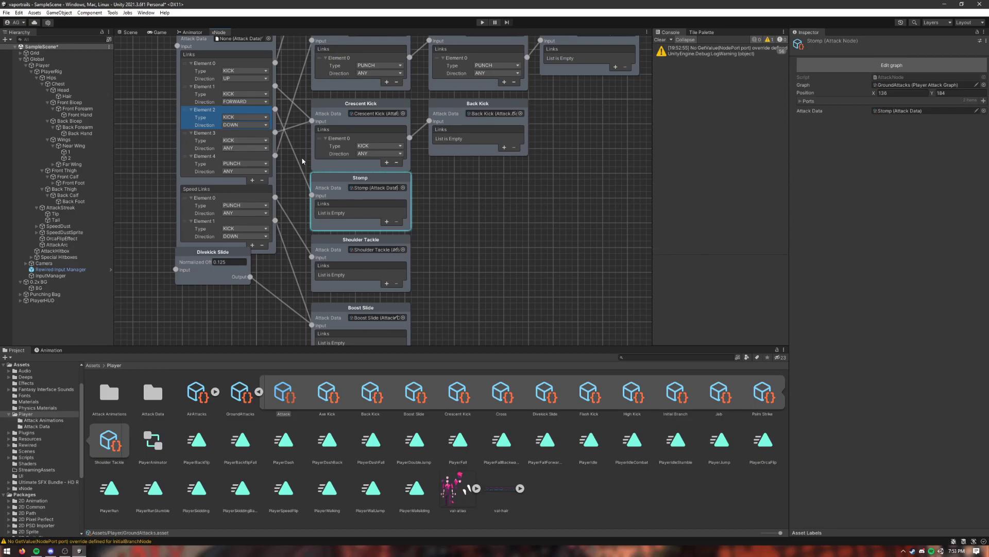
{"action": "middle_click_drag", "start_coordinate": [303, 161], "coordinate": [316, 198]}
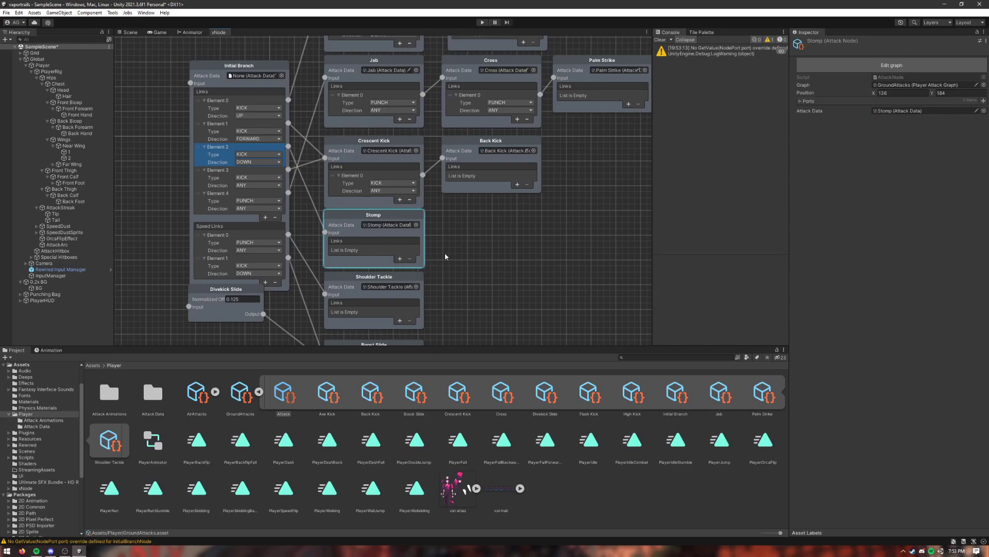
{"action": "key", "text": "ctrl+s"}
Playtest the ground kicks near the punching bag with the game view scaled to 2x, and clear the console after stopping
{"action": "left_click", "coordinate": [125, 33]}
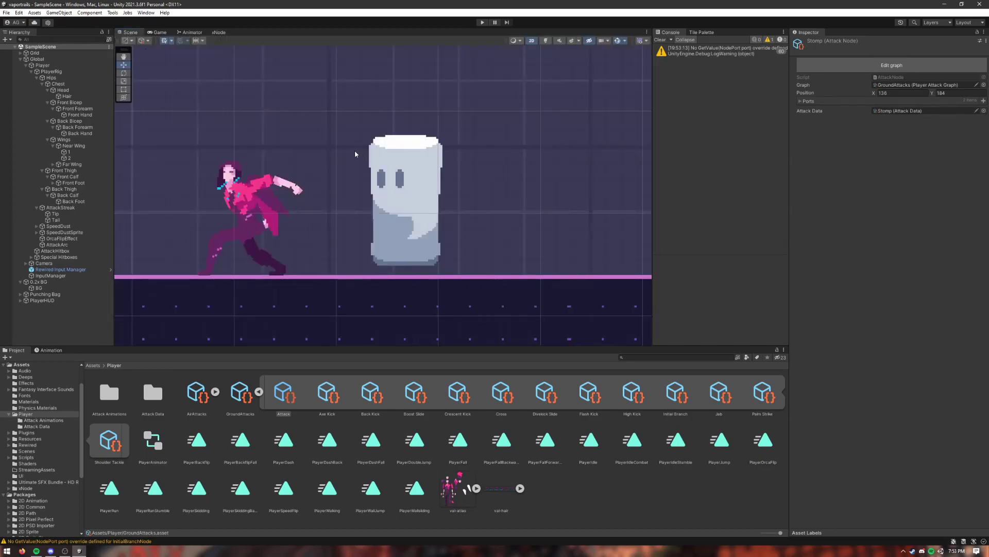
{"action": "left_click", "coordinate": [482, 23]}
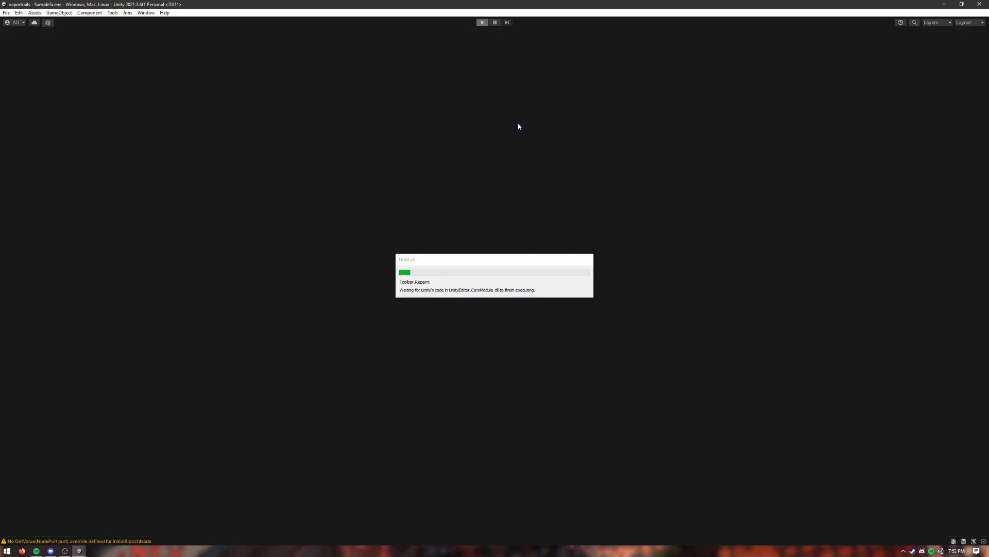
{"action": "key", "text": "a"}
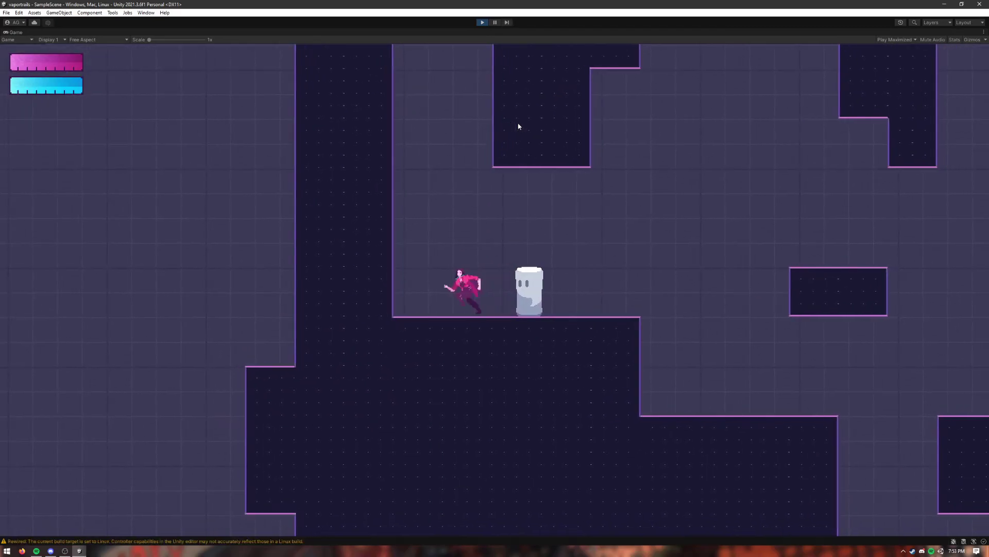
{"action": "left_click_drag", "start_coordinate": [148, 41], "coordinate": [172, 42]}
{"action": "key", "text": "d"}
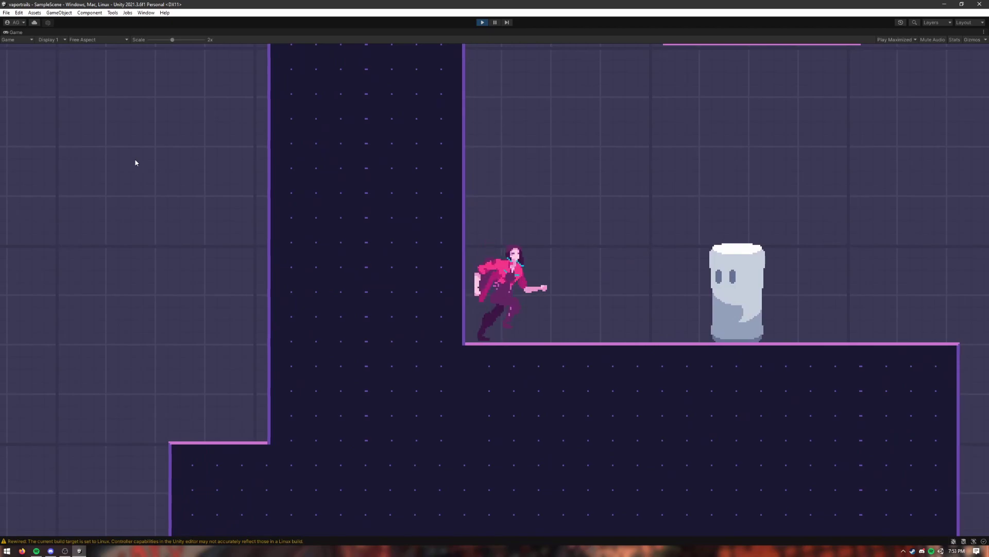
{"action": "key", "text": "j"}
{"action": "key", "text": "j"}
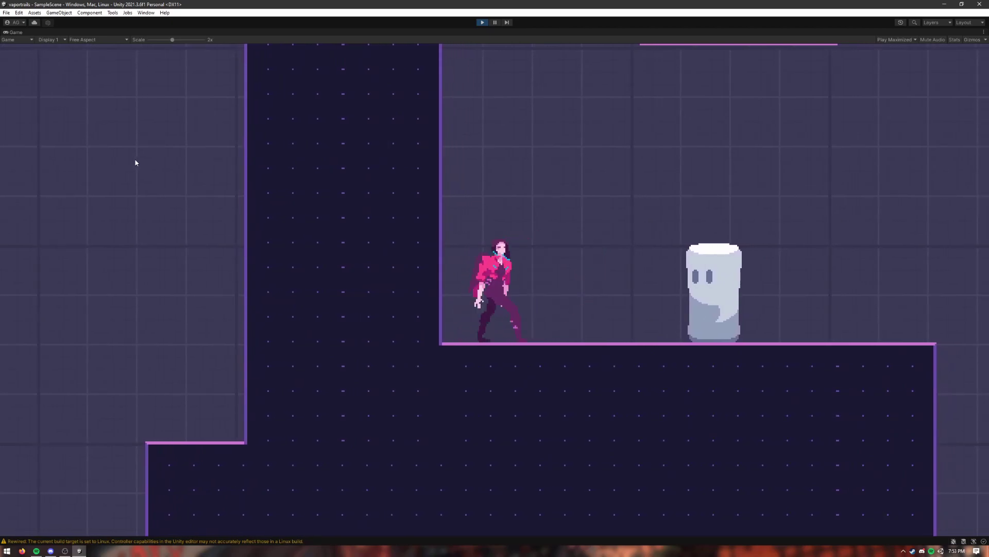
{"action": "key", "text": "Right"}
{"action": "key", "text": "x"}
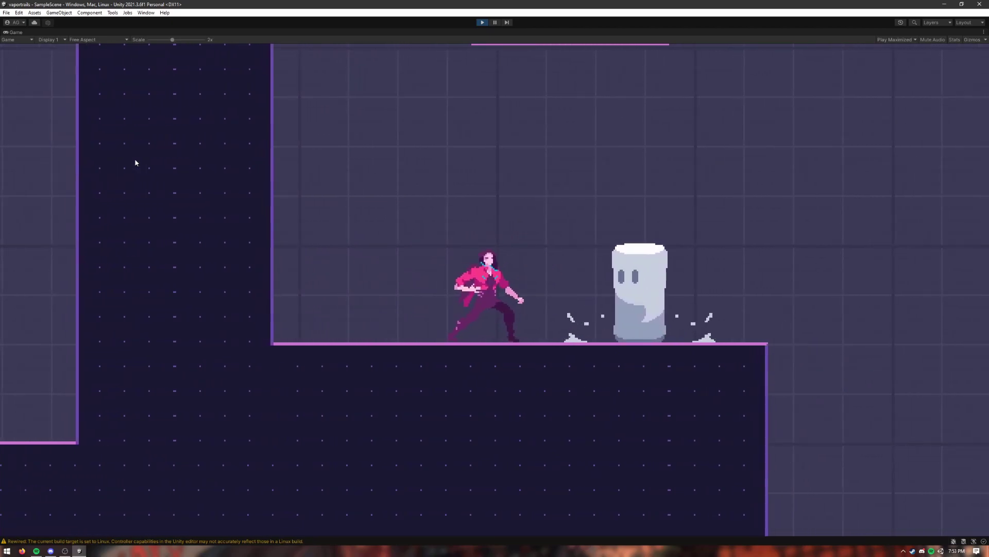
{"action": "left_click", "coordinate": [483, 22]}
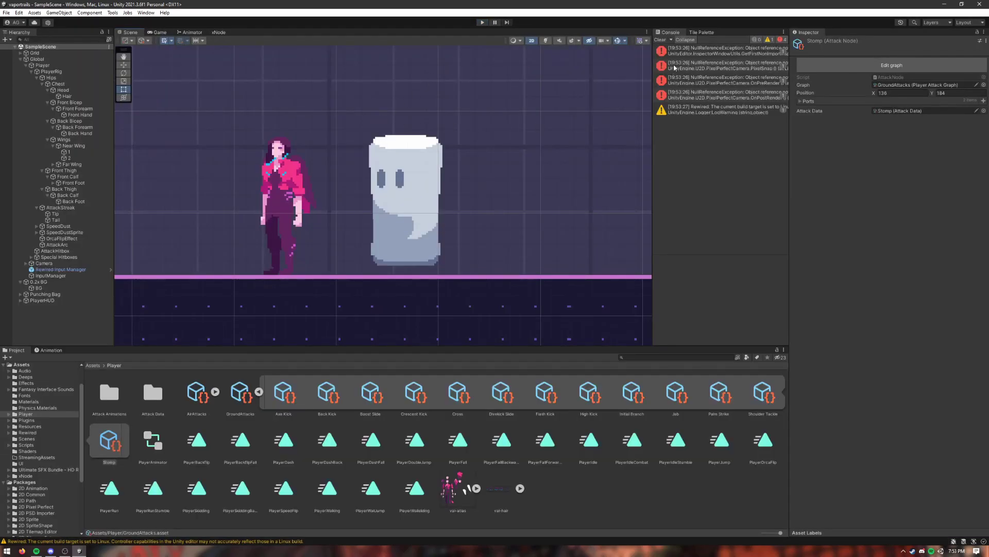
{"action": "left_click", "coordinate": [660, 39]}
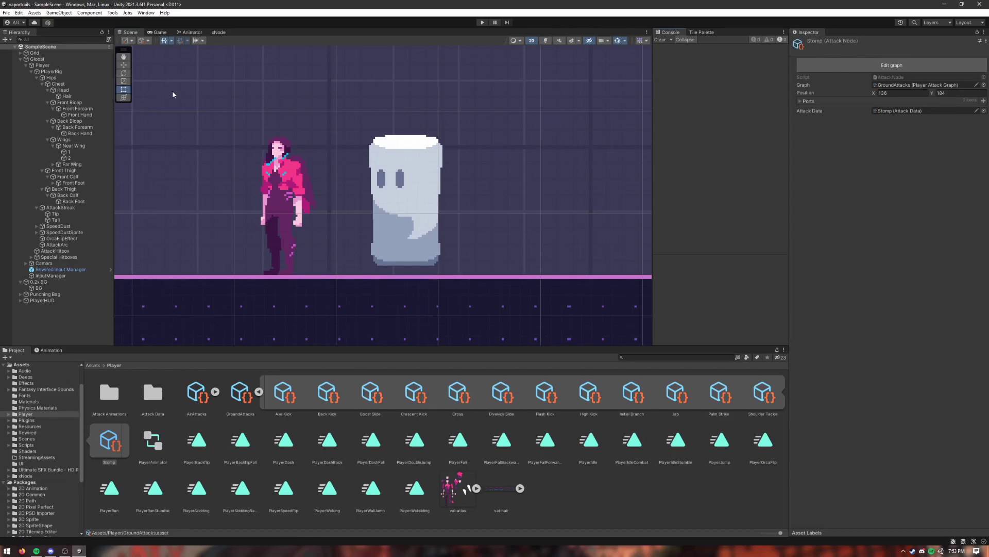
Move the KICK DOWN link above the KICK FORWARD link in the Initial Branch node of the GroundAttacks graph
{"action": "left_click", "coordinate": [215, 31]}
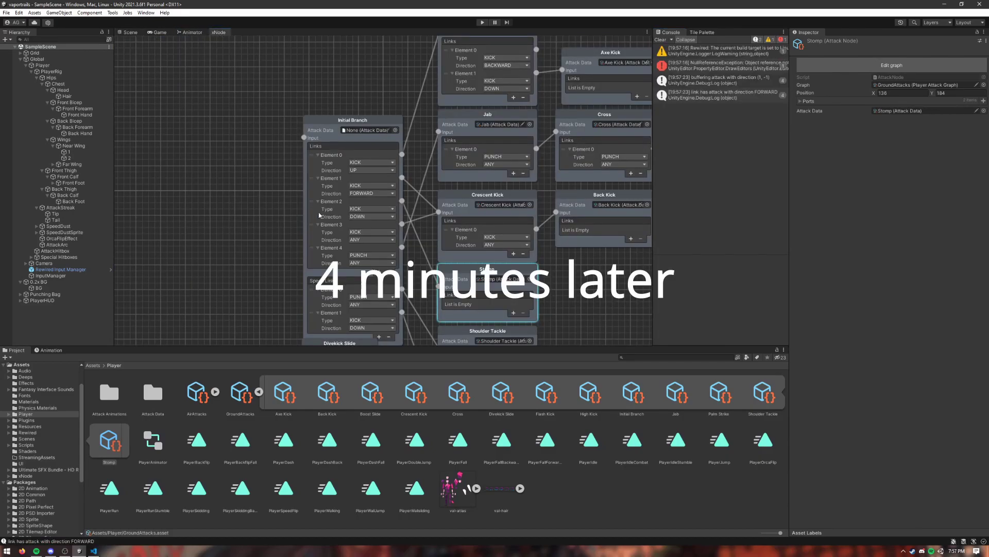
{"action": "left_click", "coordinate": [368, 193]}
{"action": "left_click", "coordinate": [357, 141]}
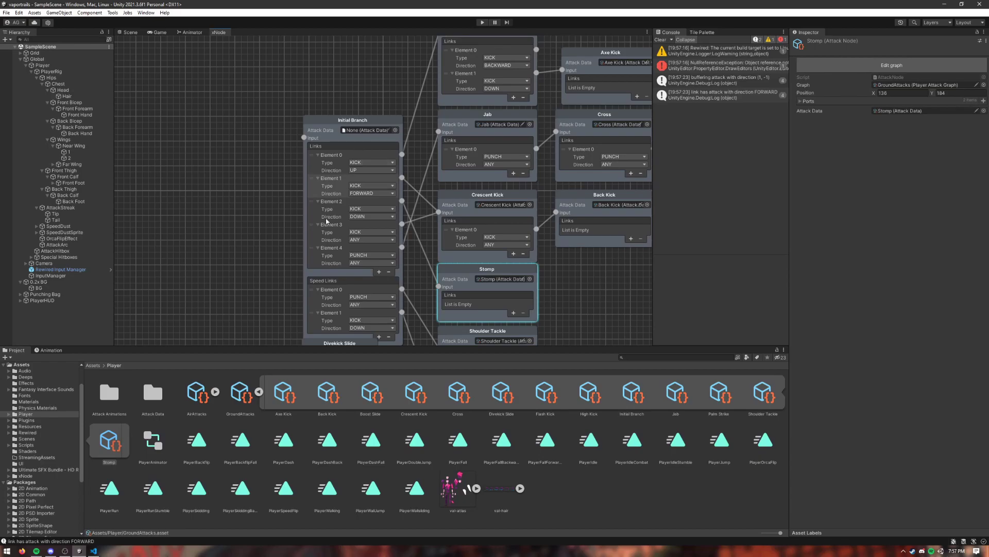
{"action": "left_click_drag", "start_coordinate": [315, 204], "coordinate": [313, 192]}
Run the game and test the Stomp with repeated down kicks, comparing it with a forward kick
{"action": "left_click", "coordinate": [133, 34]}
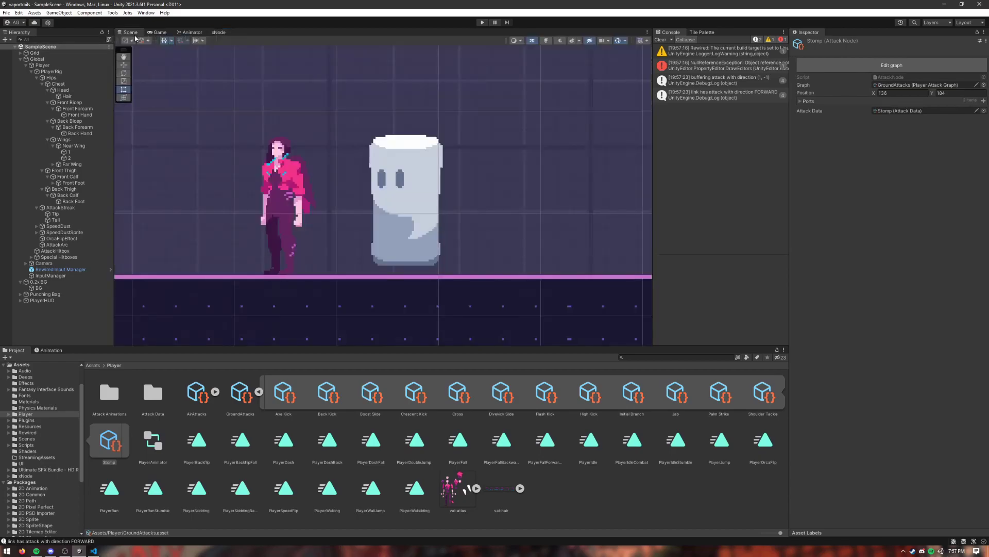
{"action": "left_click", "coordinate": [481, 22]}
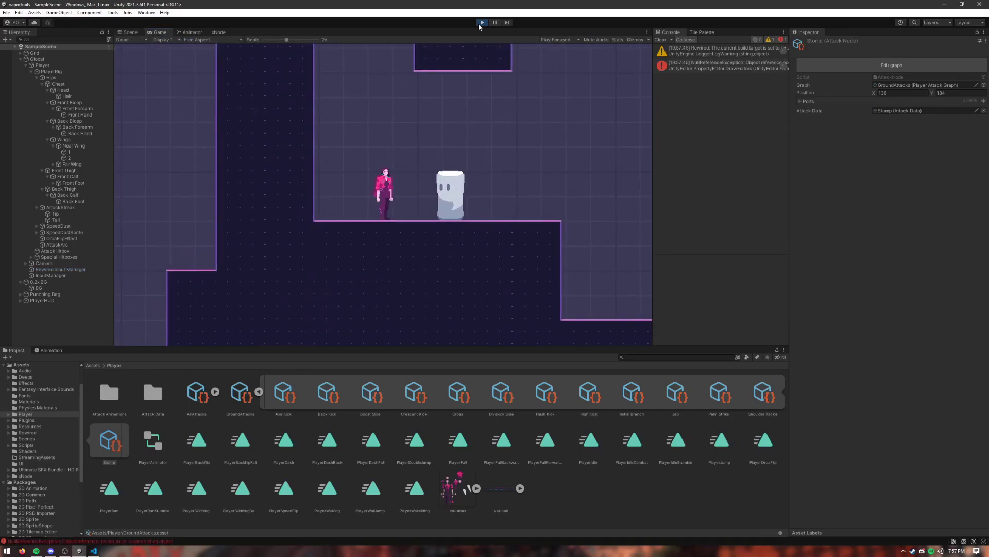
{"action": "key", "text": "Right"}
{"action": "key", "text": "Down+x"}
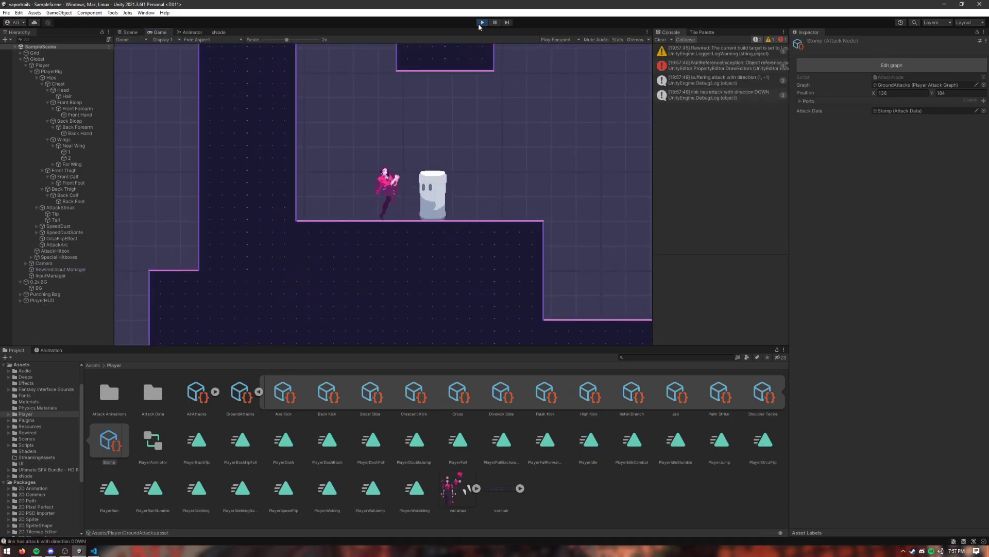
{"action": "key", "text": "Left"}
{"action": "key", "text": "Right"}
{"action": "key", "text": "Down+x"}
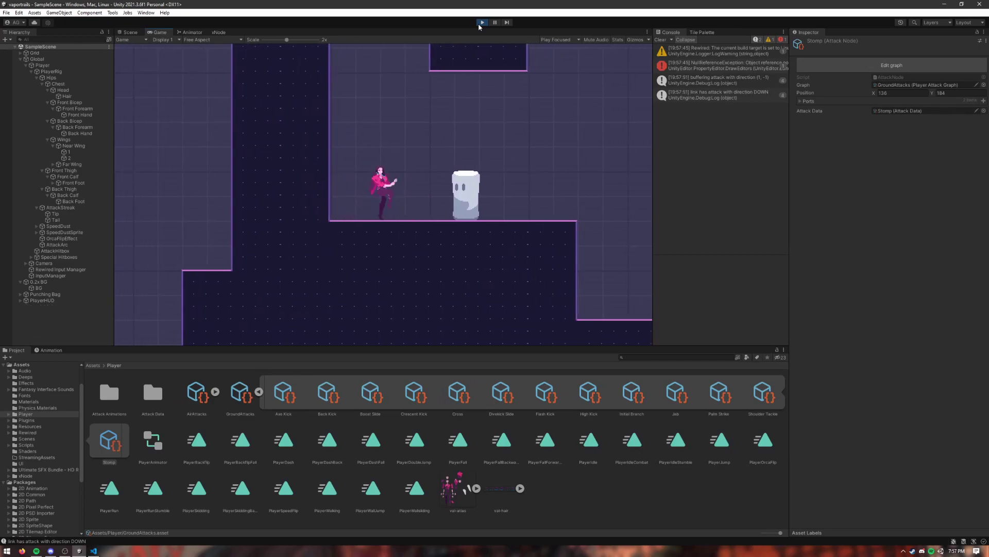
{"action": "key", "text": "x"}
{"action": "key", "text": "x"}
{"action": "key", "text": "x"}
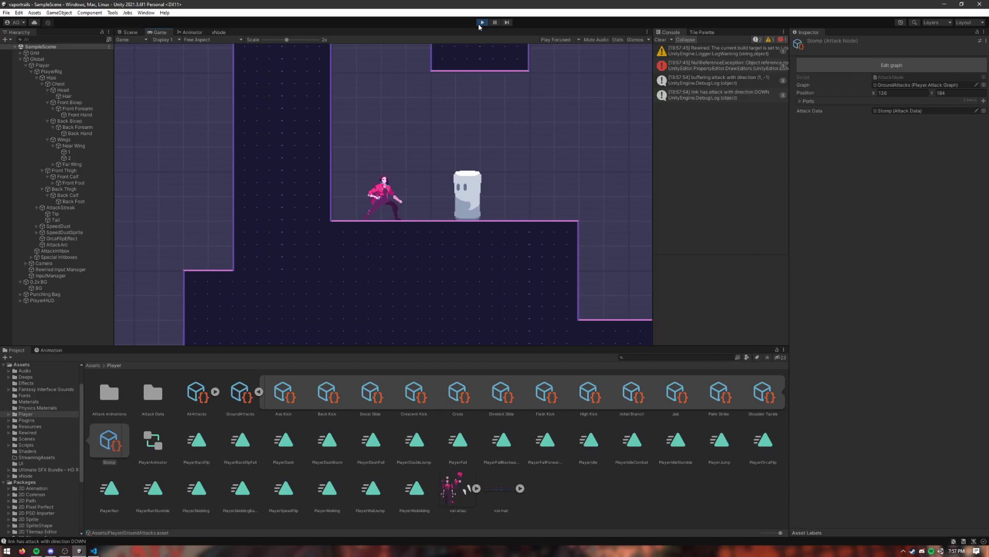
{"action": "key", "text": "Down+x"}
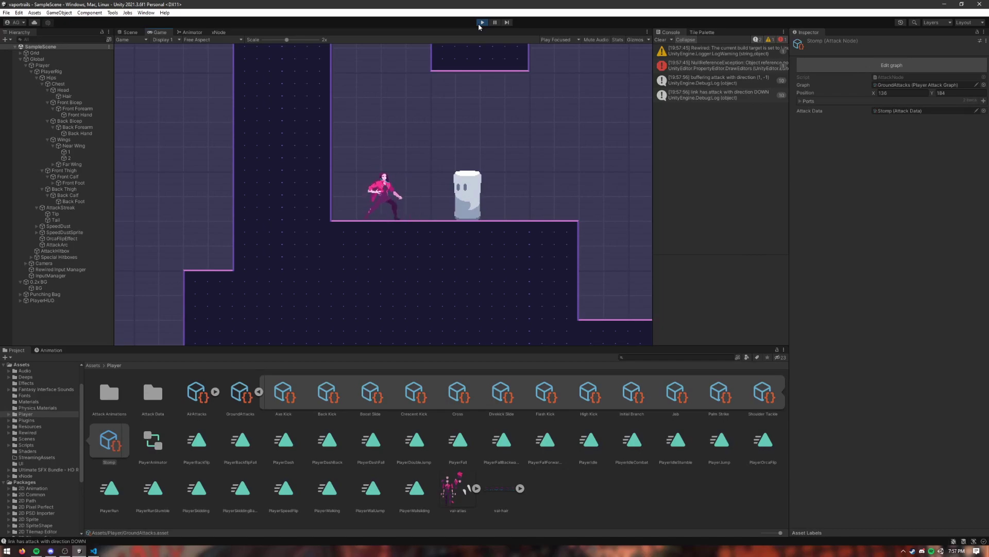
{"action": "key", "text": "Right+x"}
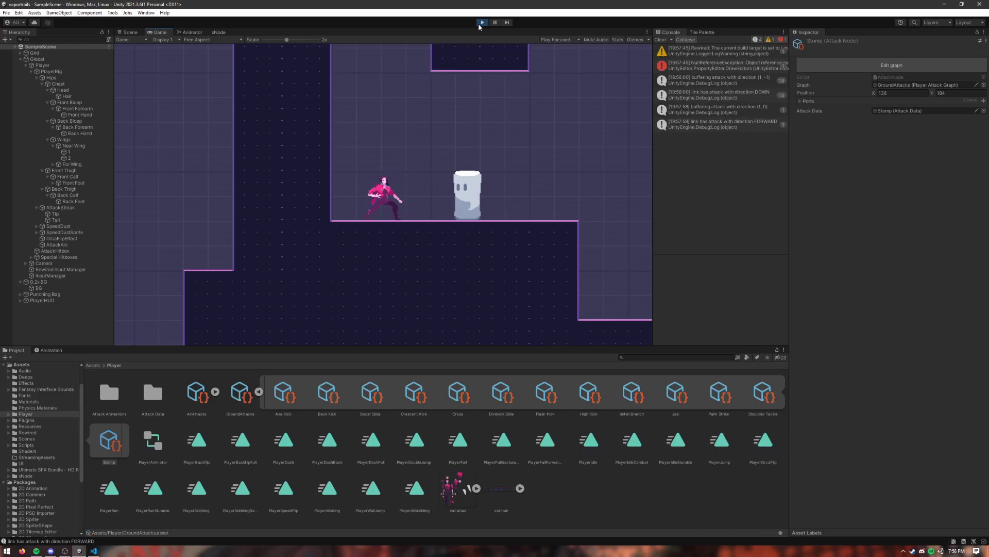
Move the player up to the punching bag and test repeated kicks on it, following it down to the lower ledge
{"action": "key", "text": "Right"}
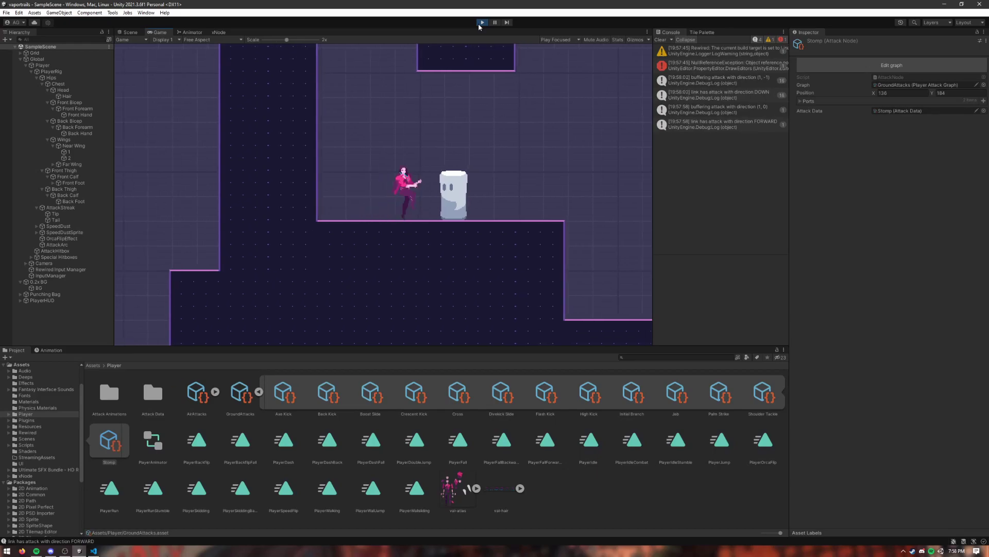
{"action": "key", "text": "x"}
{"action": "key", "text": "x"}
{"action": "key", "text": "x"}
{"action": "key", "text": "x"}
{"action": "key", "text": "x"}
{"action": "key", "text": "x"}
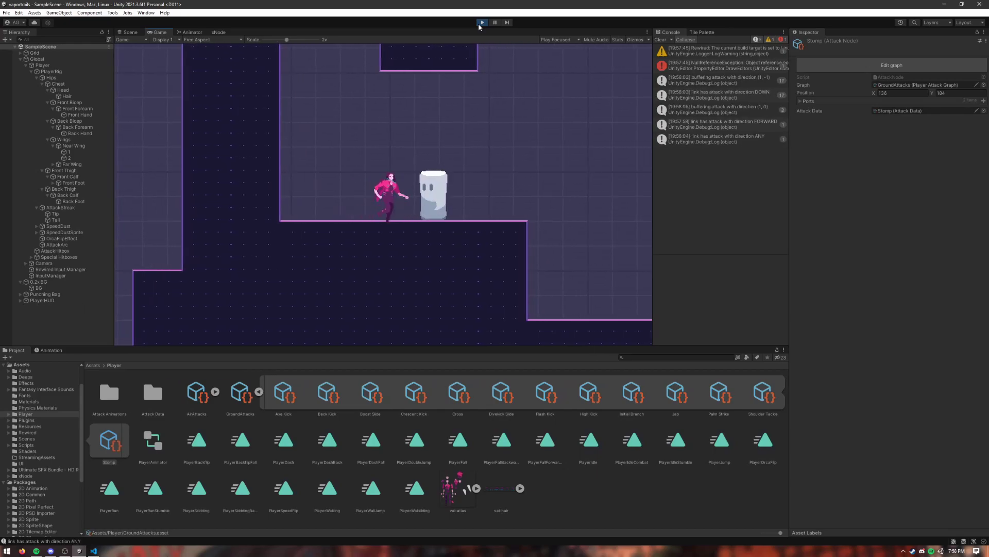
{"action": "key", "text": "Right"}
{"action": "key", "text": "Right"}
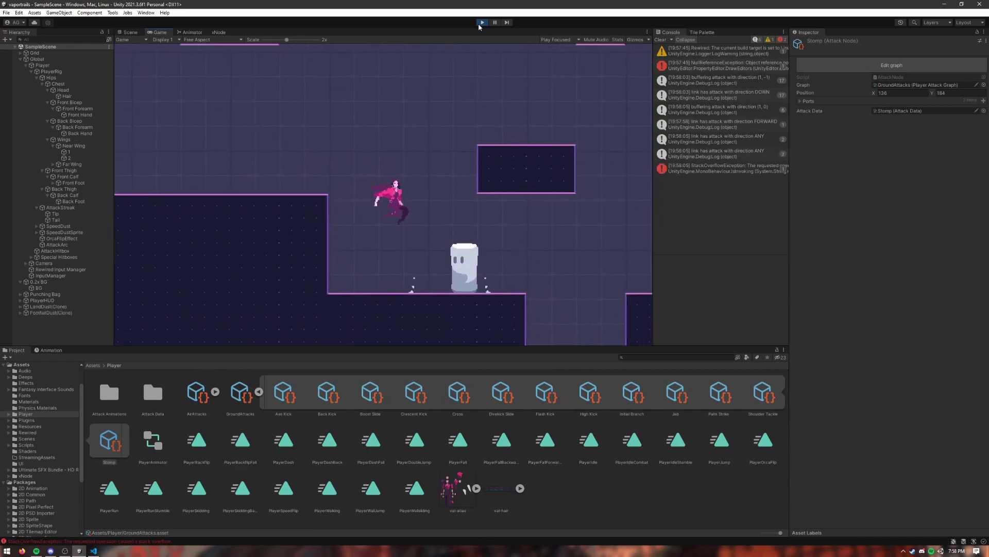
{"action": "key", "text": "x"}
{"action": "key", "text": "x"}
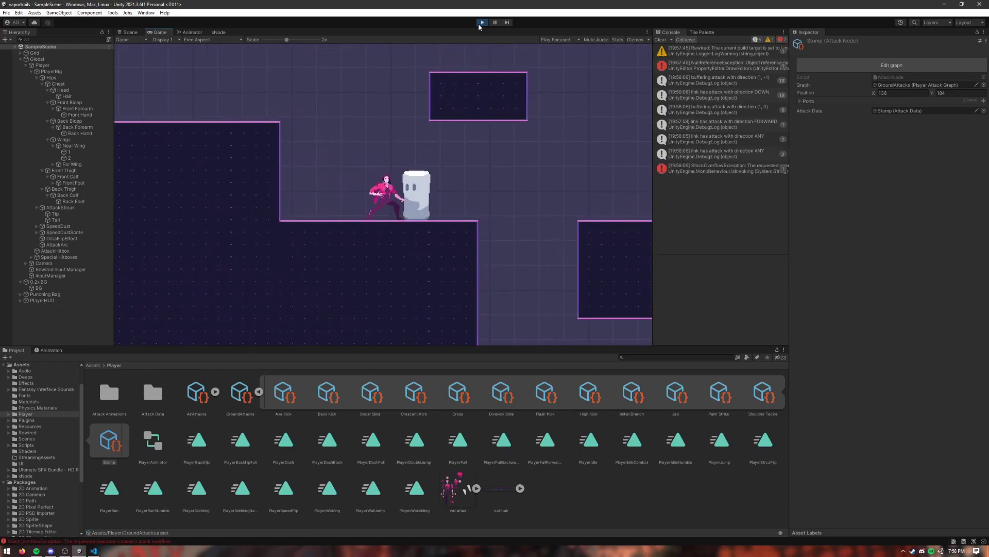
Test a few more Stomp kicks on the punching bag and stop the game
{"action": "key", "text": "Right+Down+x"}
{"action": "key", "text": "x"}
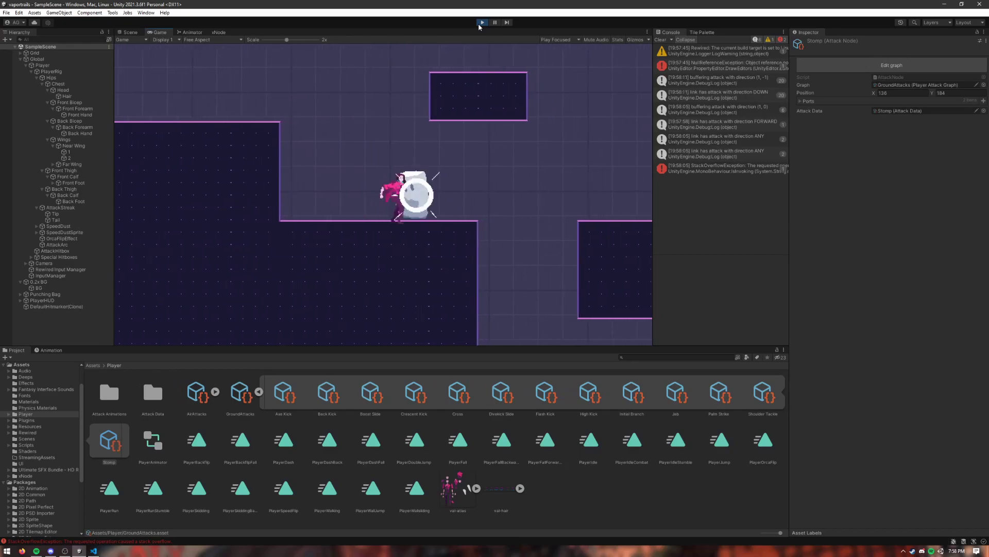
{"action": "key", "text": "x"}
{"action": "left_click", "coordinate": [478, 23]}
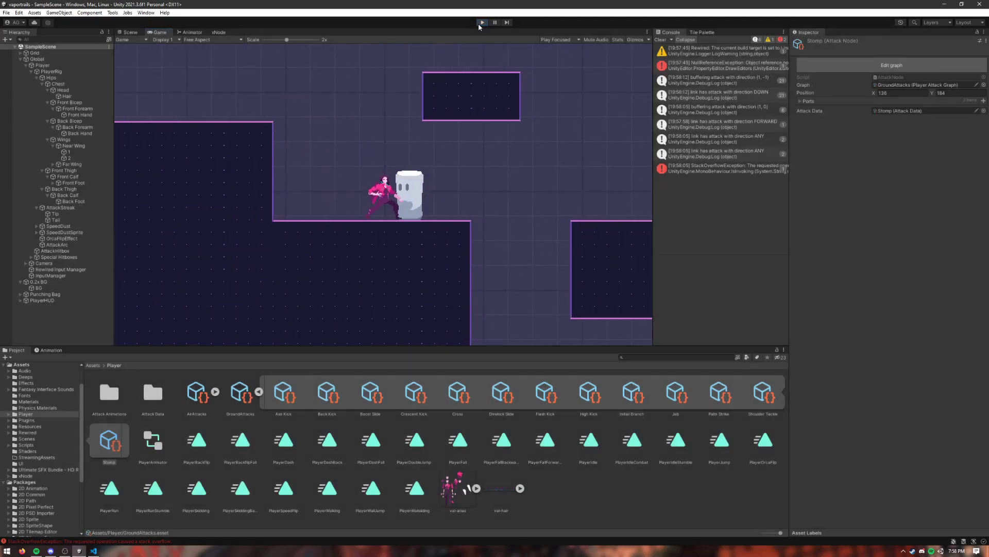
Open the code behind the StackOverflowException in Entity.cs from its stack trace, at the CancelStun calls
{"action": "left_click", "coordinate": [735, 167]}
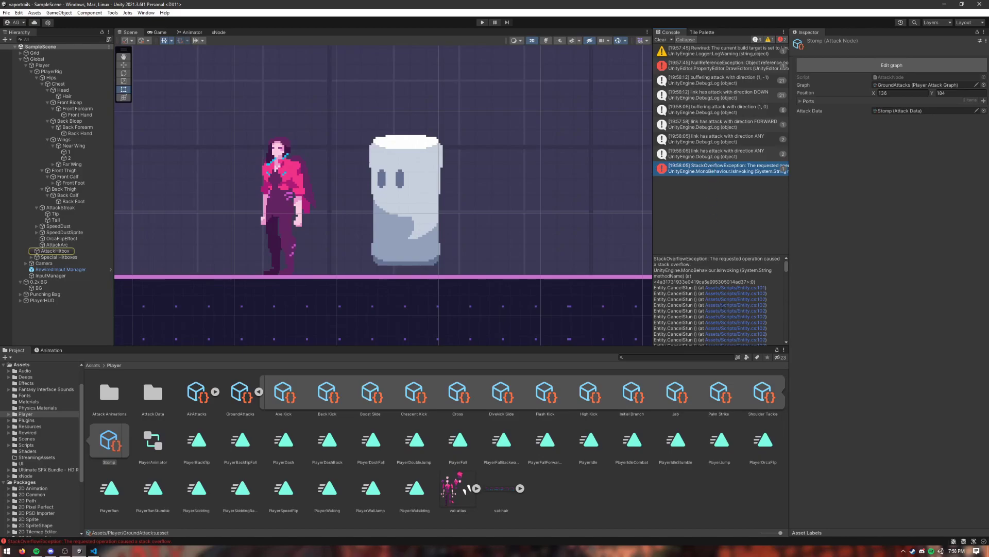
{"action": "left_click", "coordinate": [722, 305]}
{"action": "left_click", "coordinate": [678, 182]}
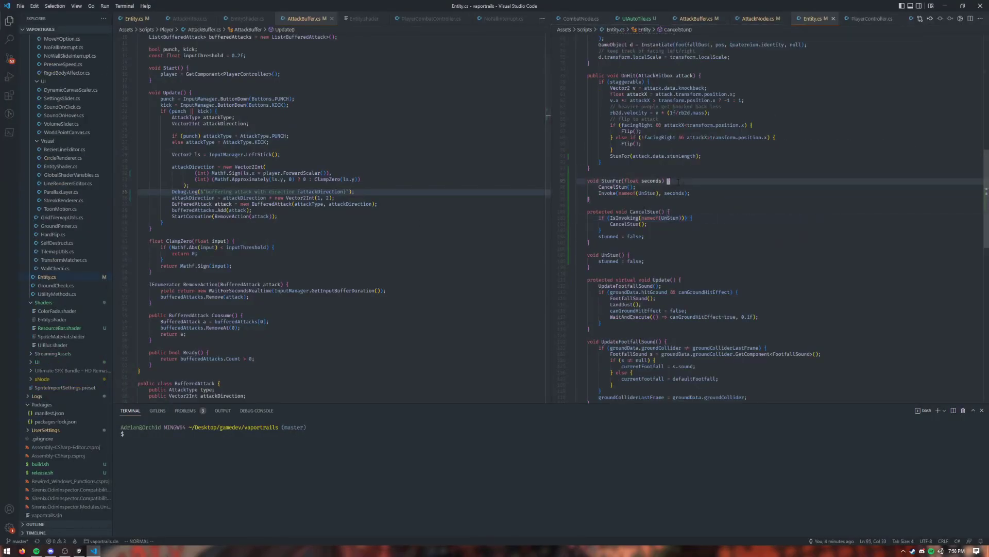
Replace the recursive CancelStun call inside the CancelStun method with CancelInvoke(nameof(UnStun)) and save Entity.cs
{"action": "left_click", "coordinate": [668, 225]}
{"action": "left_click", "coordinate": [632, 224]}
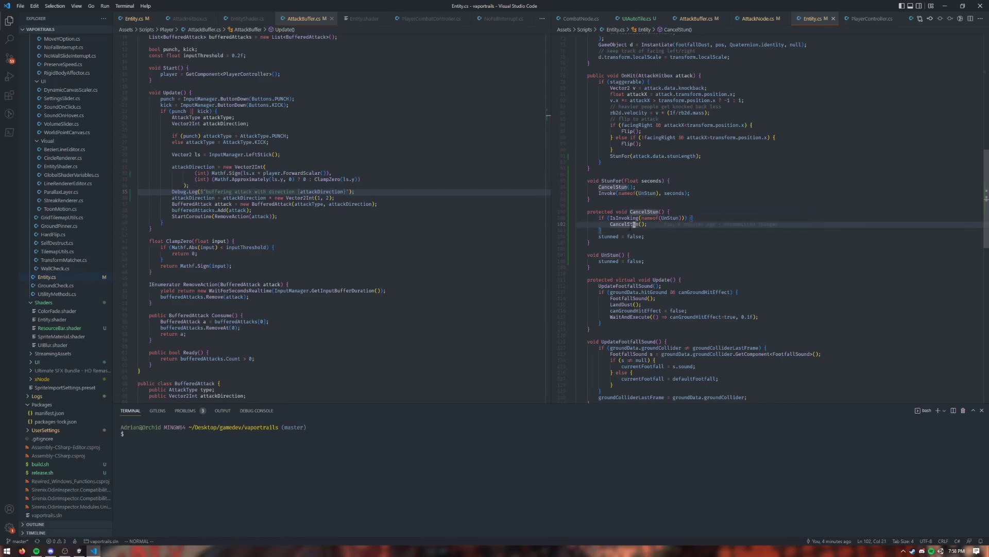
{"action": "double_click", "coordinate": [634, 225]}
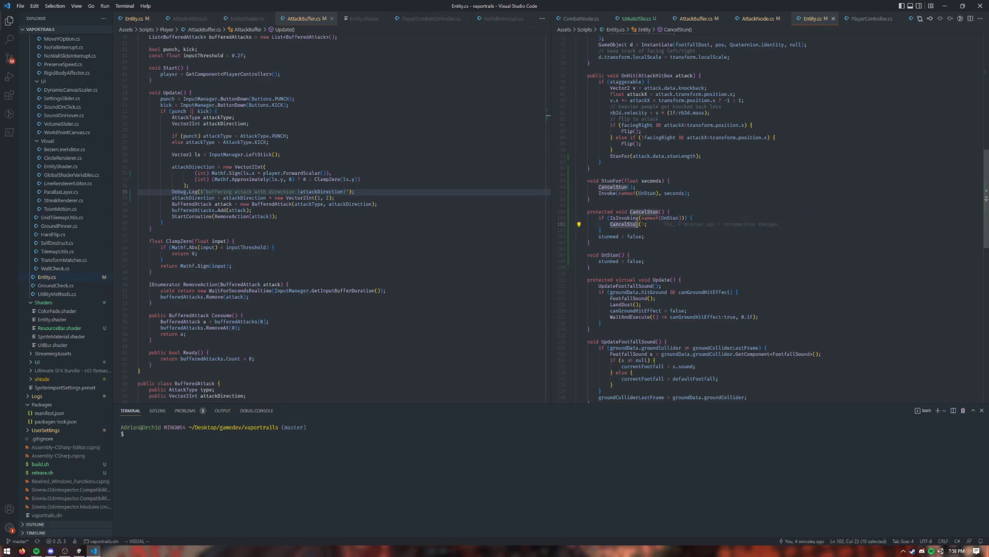
{"action": "type", "text": "ciw"}
{"action": "key", "text": "BackSpace"}
{"action": "key", "text": "BackSpace"}
{"action": "key", "text": "BackSpace"}
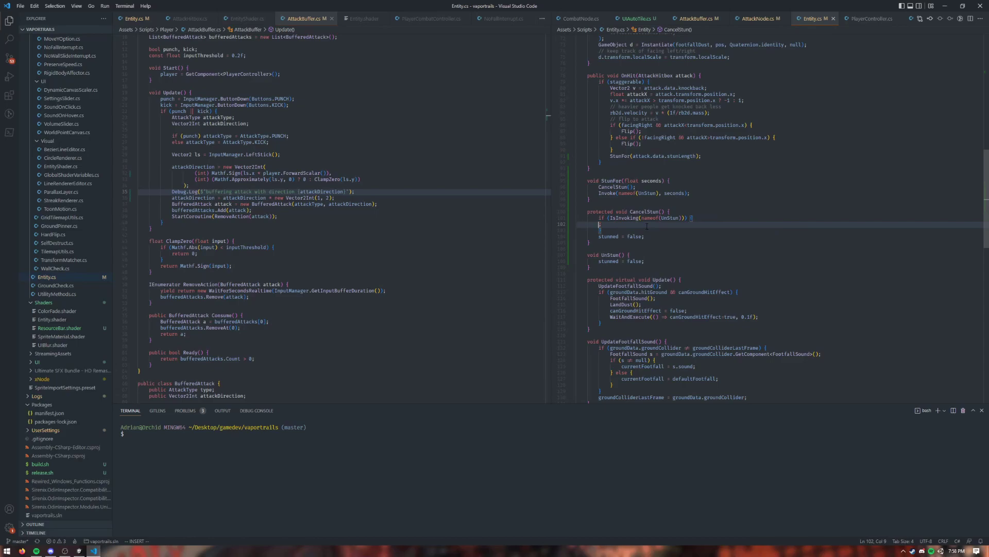
{"action": "key", "text": "Tab"}
{"action": "type", "text": "CancelInvoke(nameof(I"}
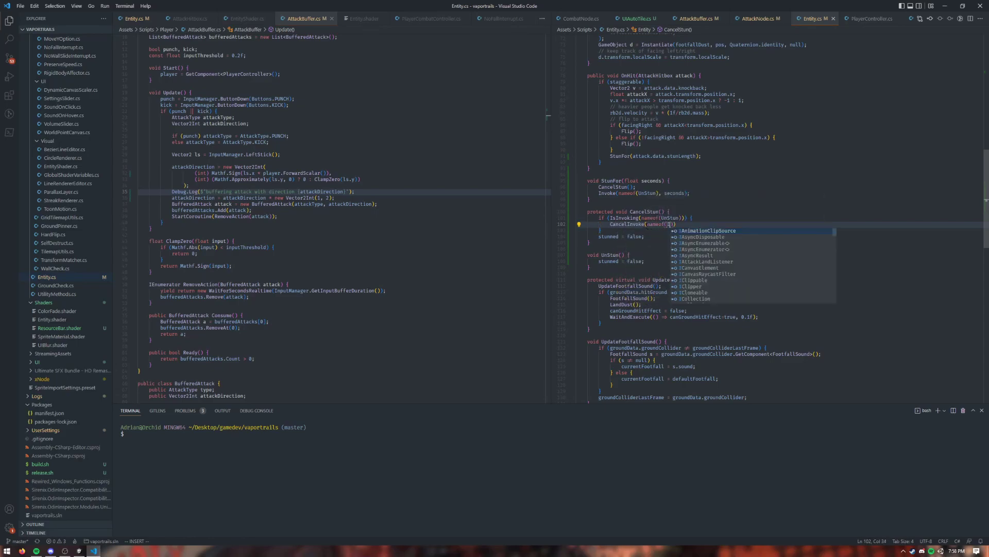
{"action": "key", "text": "BackSpace"}
{"action": "type", "text": "UnStun"}
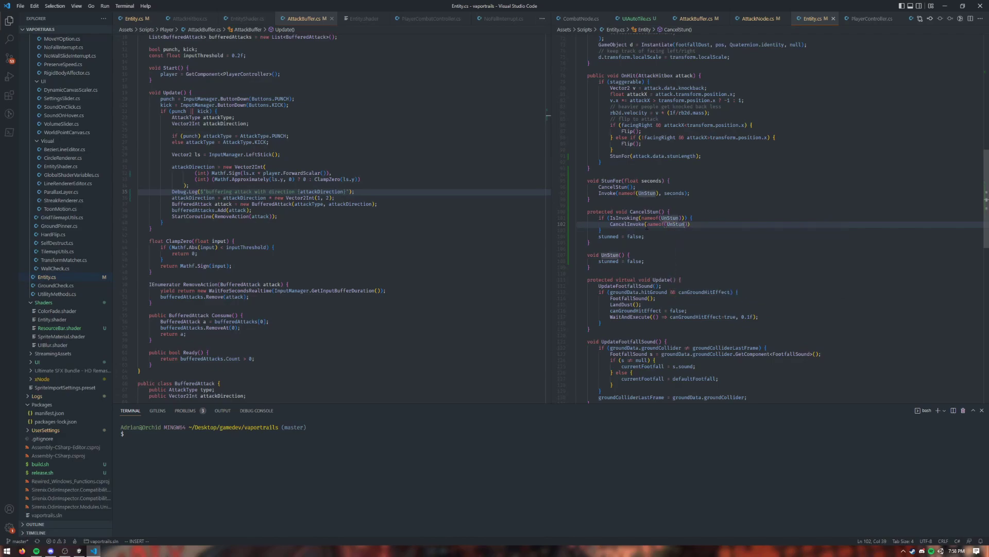
{"action": "left_click", "coordinate": [701, 224]}
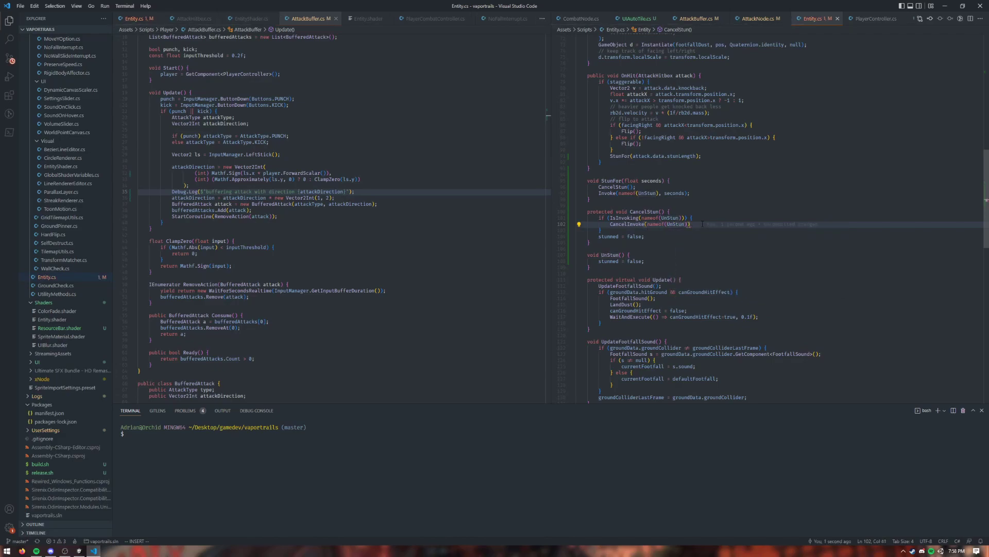
Switch back to Unity, clear the console, and open the Player's Stomp animation clip
{"action": "key", "text": "alt+Tab"}
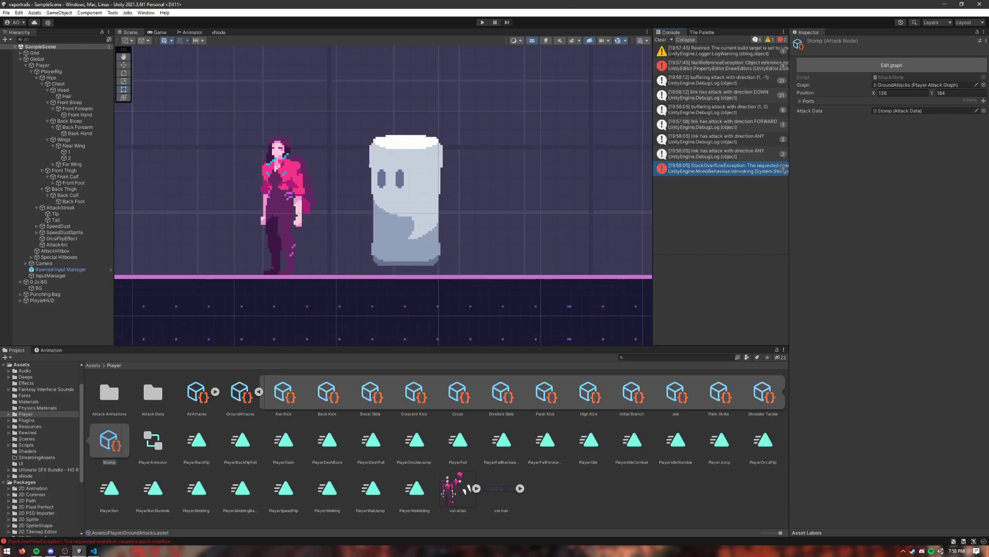
{"action": "left_click", "coordinate": [660, 40]}
{"action": "left_click", "coordinate": [52, 350]}
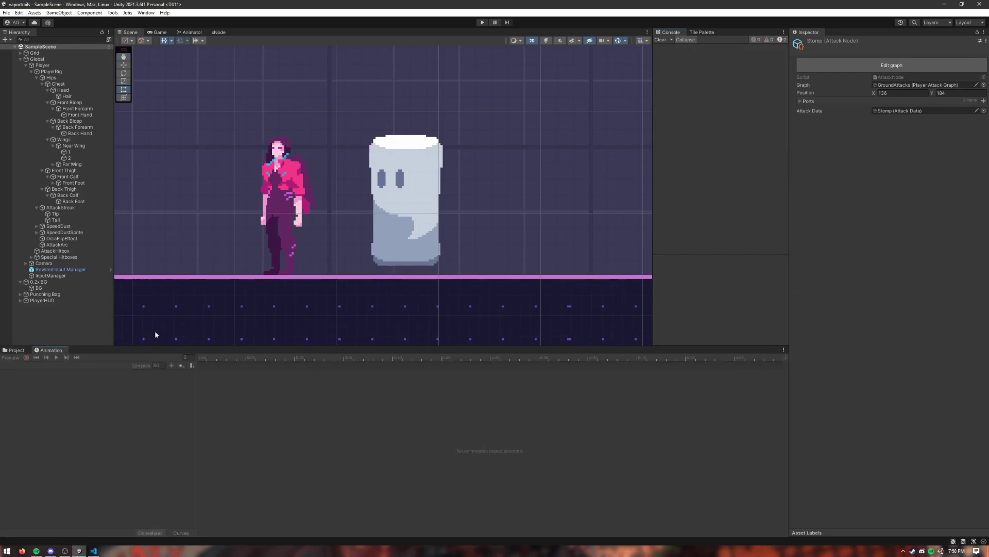
{"action": "left_click", "coordinate": [42, 65]}
{"action": "left_click", "coordinate": [41, 365]}
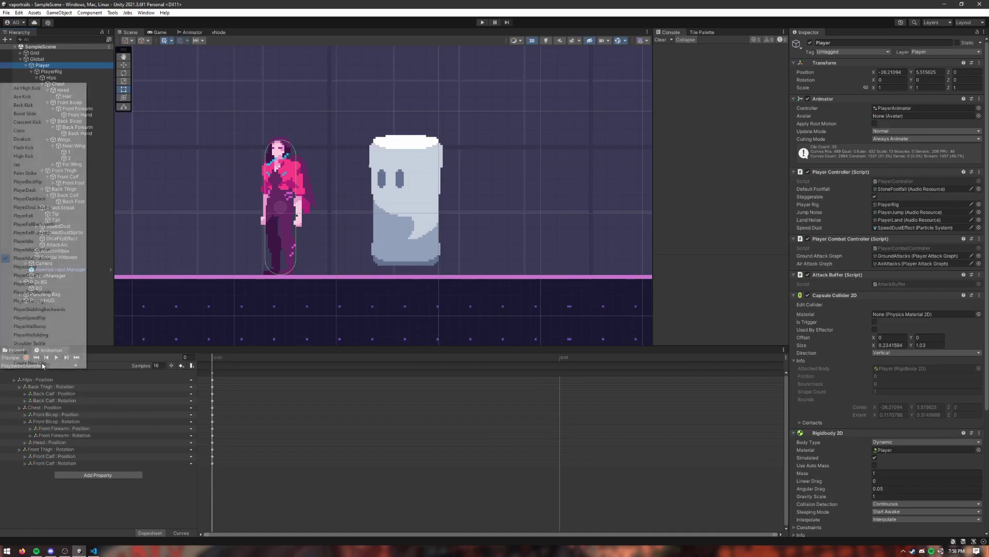
{"action": "left_click", "coordinate": [21, 351]}
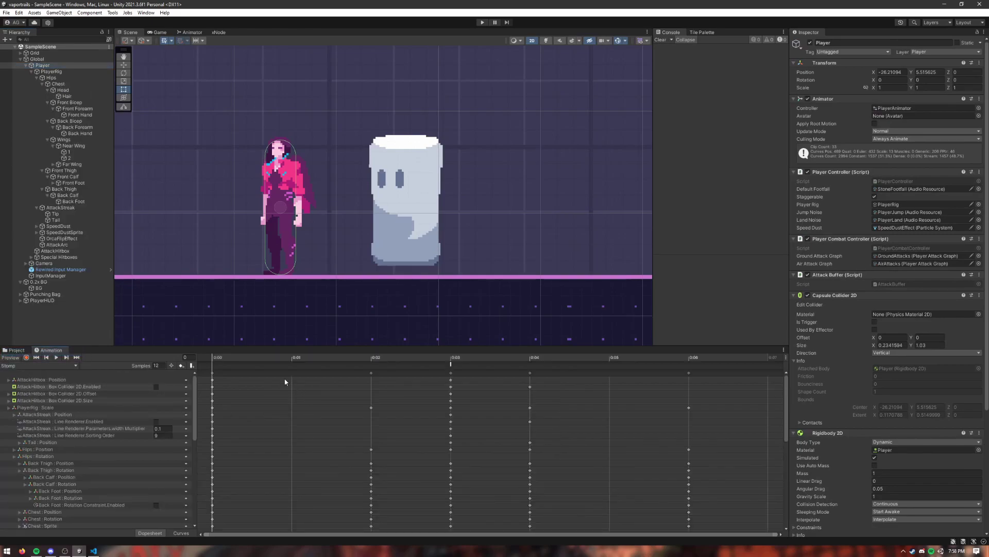
Record a keyframe at frame 3 of Stomp with the AttackStreak's Tail moved to about X 0.478
{"action": "left_click_drag", "start_coordinate": [288, 358], "coordinate": [421, 358]}
{"action": "left_click", "coordinate": [26, 357]}
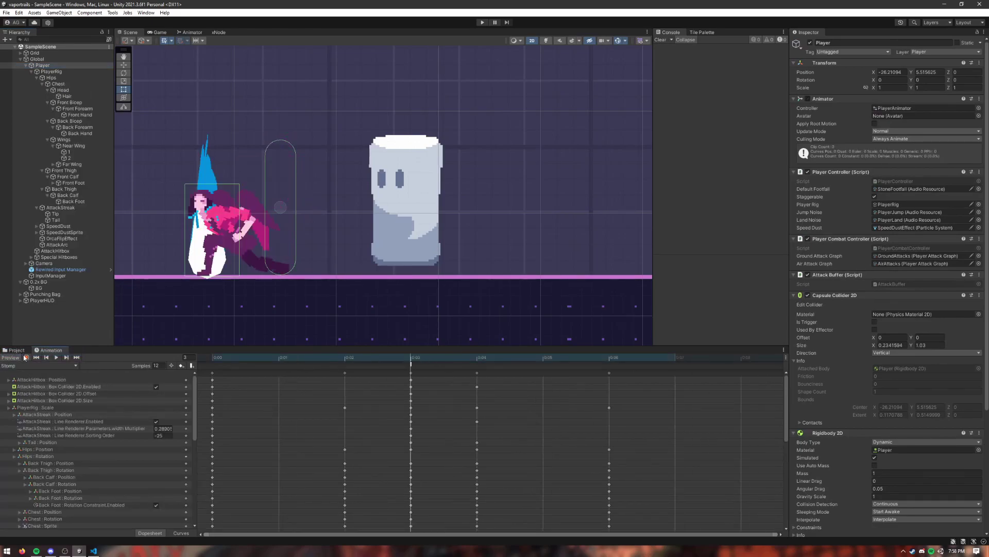
{"action": "left_click", "coordinate": [55, 219]}
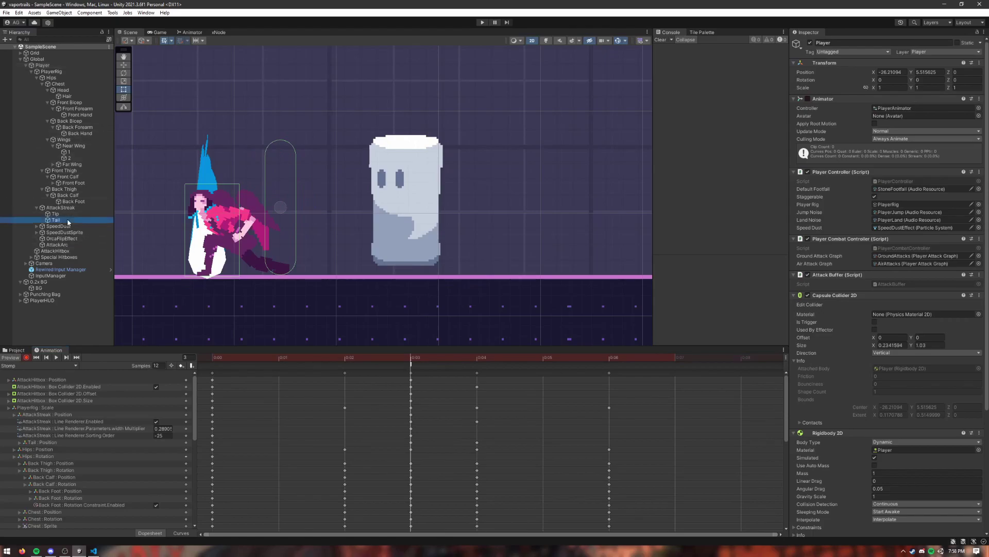
{"action": "left_click", "coordinate": [124, 65]}
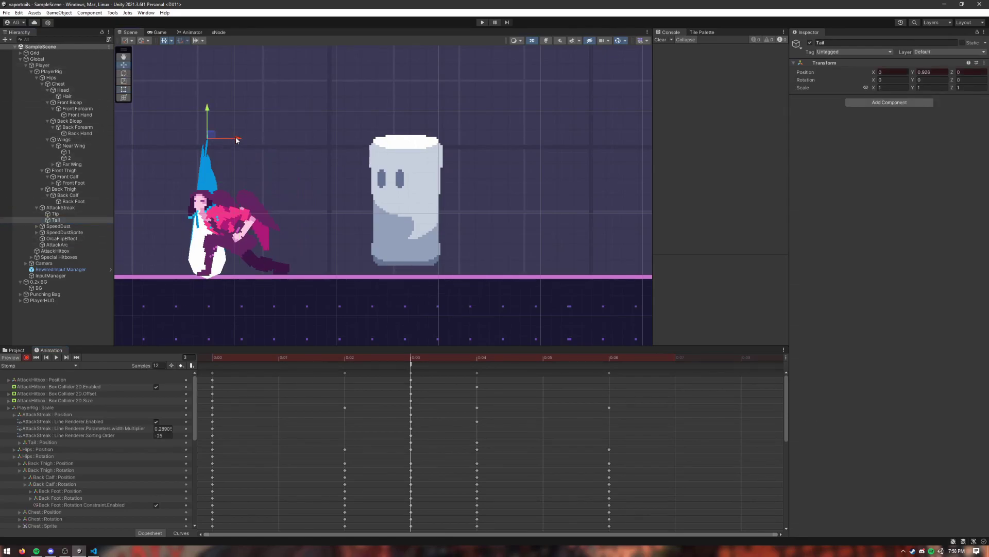
{"action": "left_click_drag", "start_coordinate": [238, 140], "coordinate": [295, 149]}
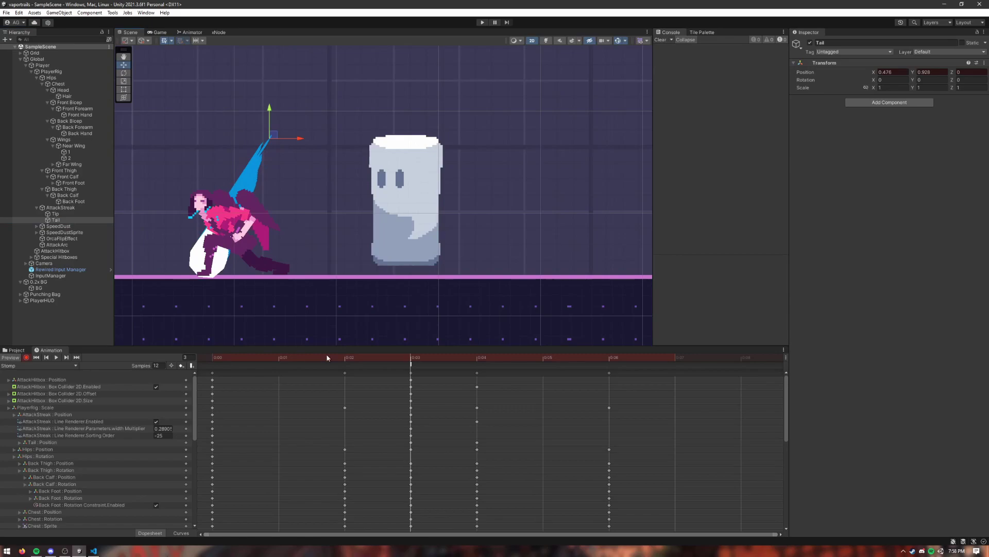
At frame 4, move the streak's Tail to about X 0.19, enabling the Line Renderer only while adjusting it
{"action": "left_click", "coordinate": [456, 363]}
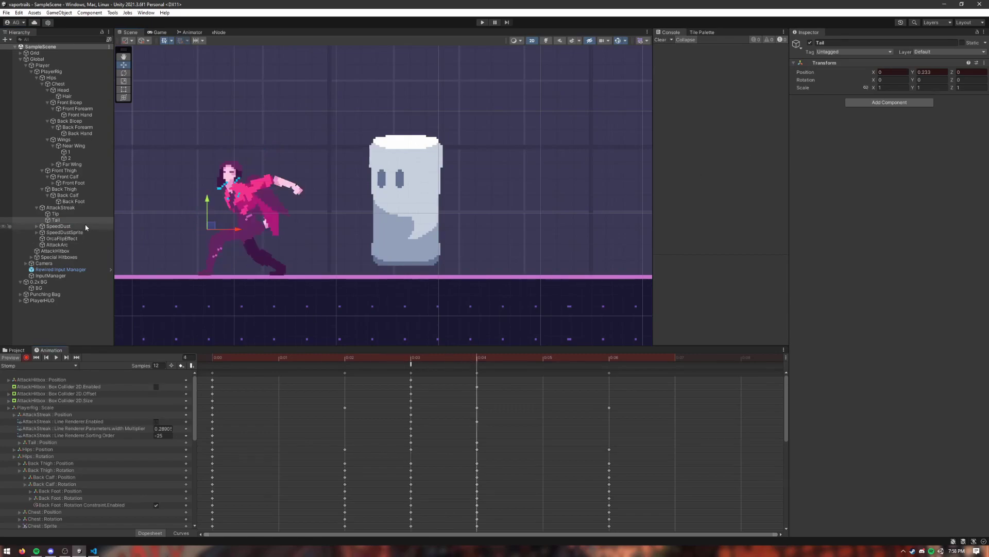
{"action": "left_click", "coordinate": [80, 207]}
{"action": "left_click", "coordinate": [808, 98]}
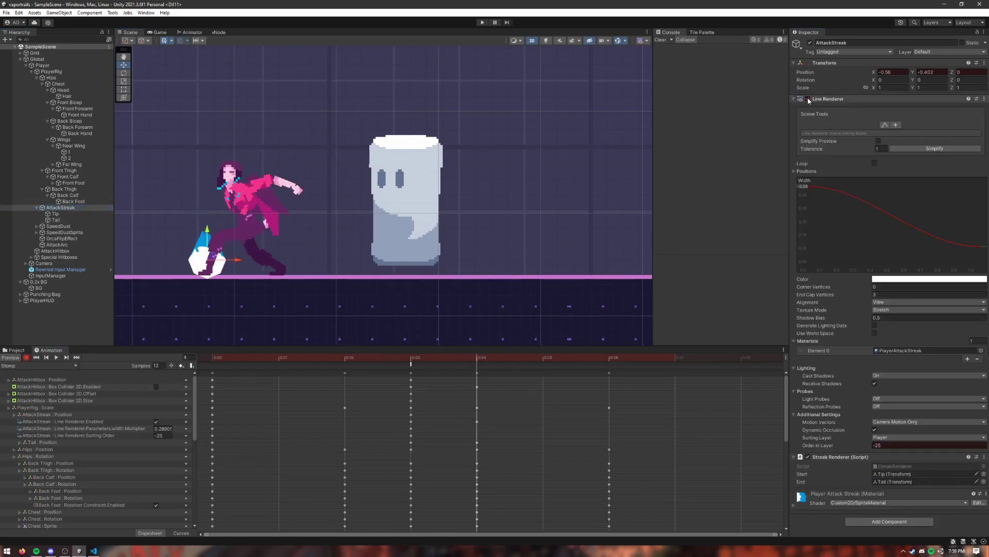
{"action": "left_click", "coordinate": [67, 220]}
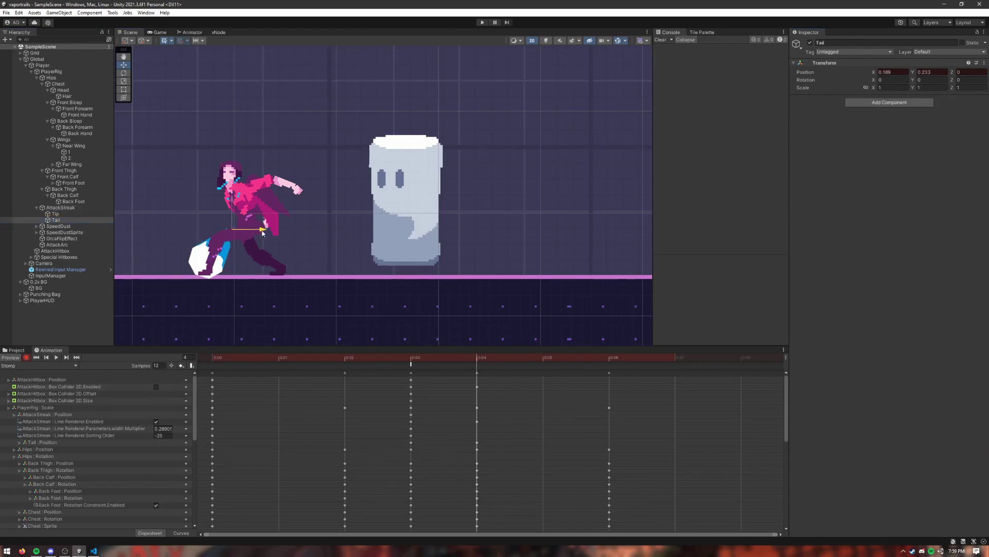
{"action": "left_click_drag", "start_coordinate": [206, 225], "coordinate": [225, 225]}
{"action": "left_click", "coordinate": [77, 209]}
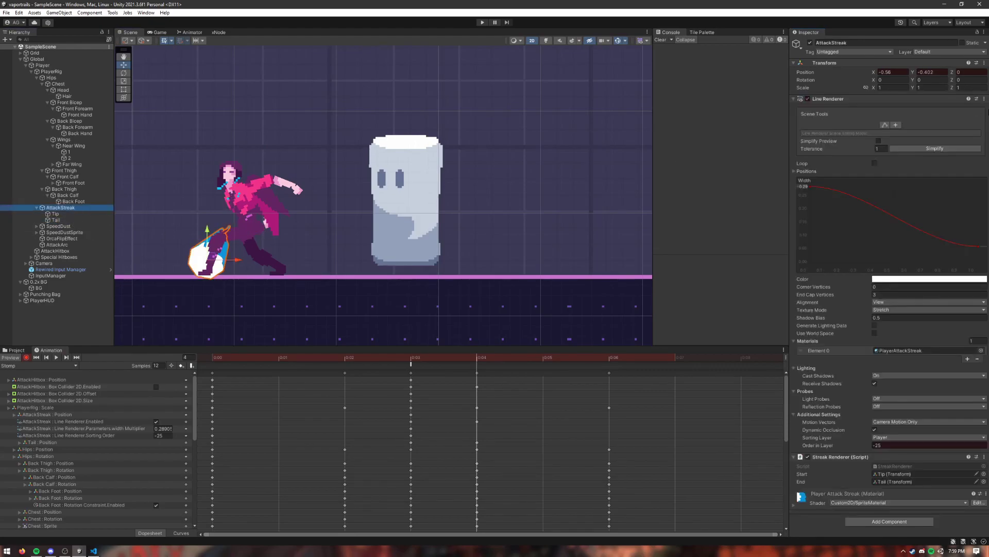
{"action": "left_click", "coordinate": [808, 99]}
Move the Stomp clip's last column of keyframes to frame 9
{"action": "left_click_drag", "start_coordinate": [443, 361], "coordinate": [571, 376]}
{"action": "scroll", "coordinate": [511, 395], "scroll_direction": "down", "scroll_amount": 2}
{"action": "scroll", "coordinate": [511, 395], "scroll_direction": "down", "scroll_amount": 2}
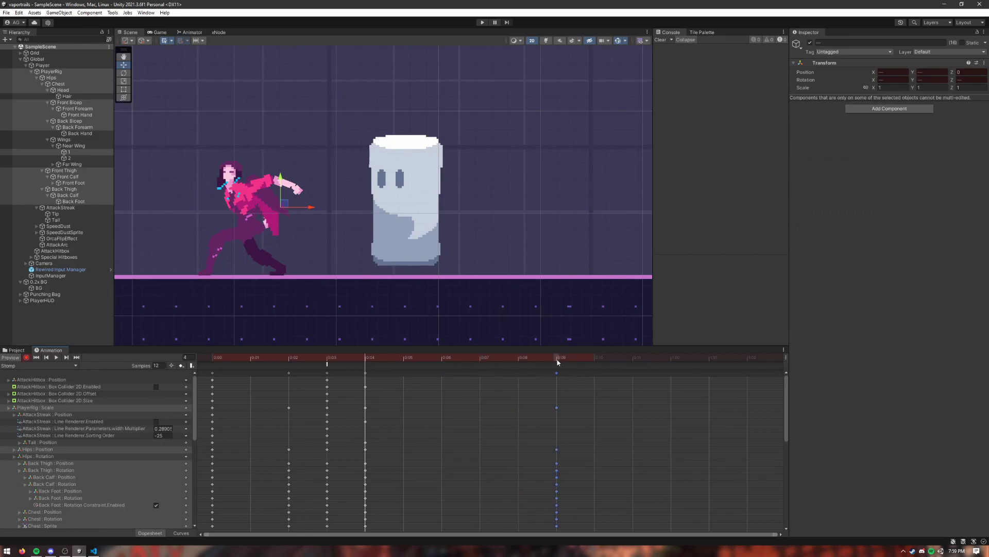
Set the IASA of the Stomp attack data to 8
{"action": "left_click", "coordinate": [518, 360]}
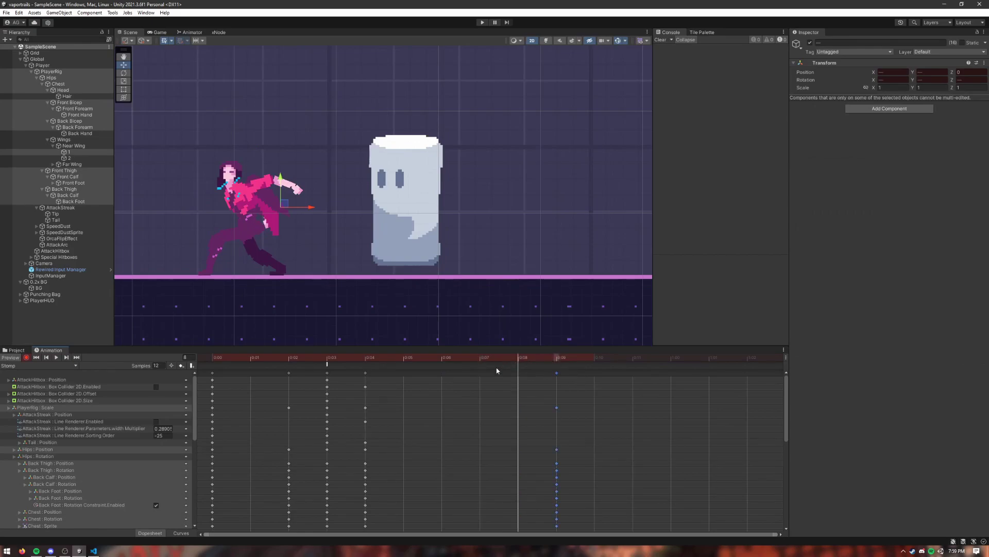
{"action": "left_click", "coordinate": [20, 351]}
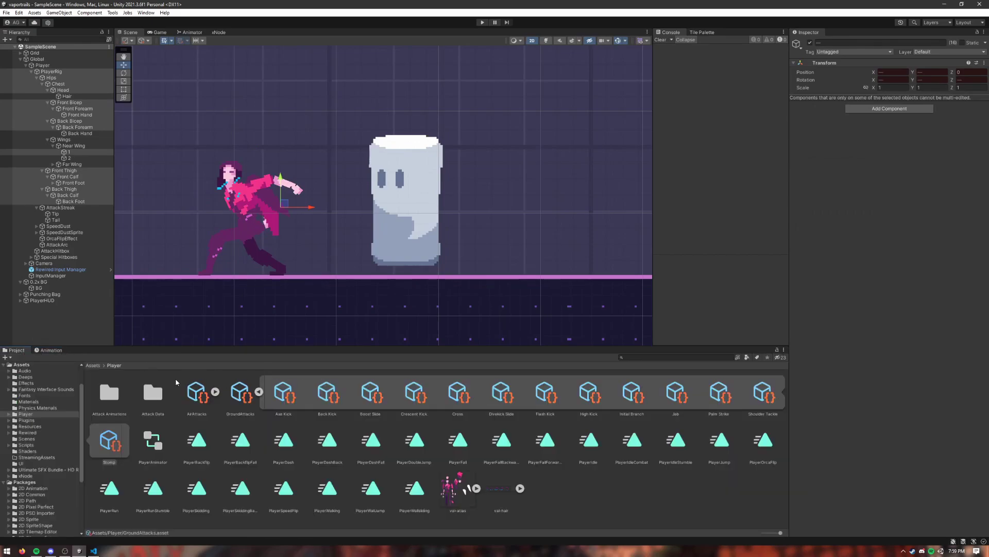
{"action": "double_click", "coordinate": [153, 394]}
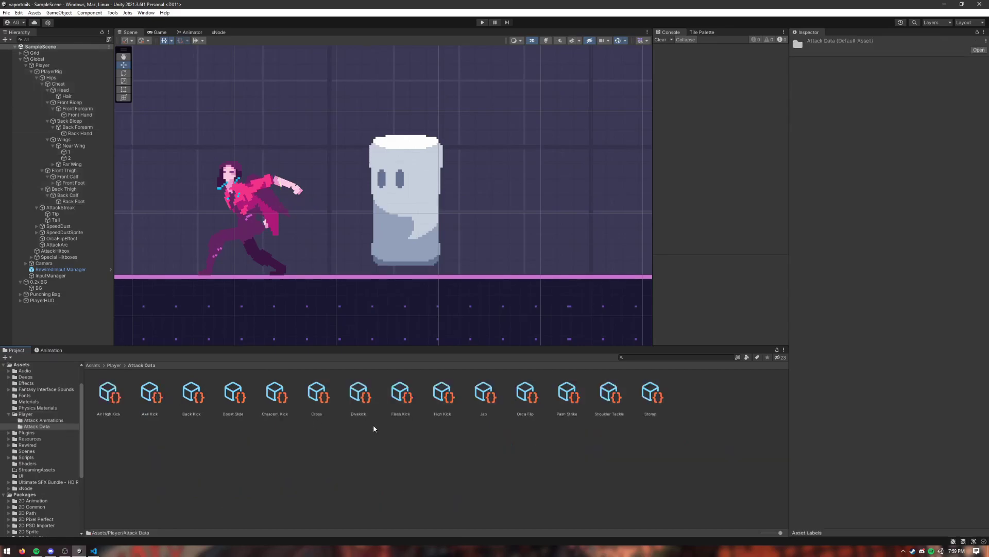
{"action": "left_click", "coordinate": [650, 396]}
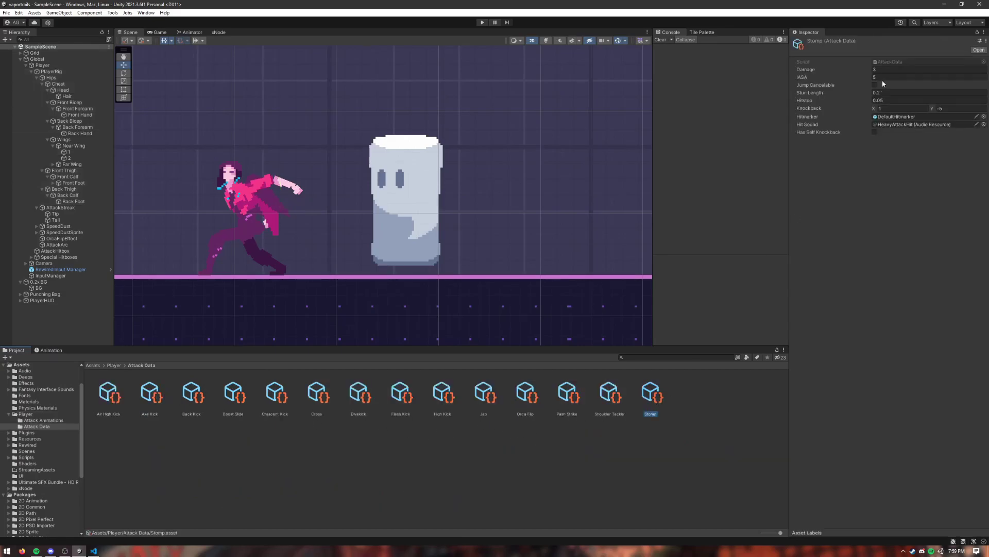
{"action": "left_click", "coordinate": [896, 77]}
{"action": "type", "text": "8"}
{"action": "key", "text": "Return"}
Play and scrub through the Stomp animation to check its extended timing and streak at frame 3
{"action": "left_click", "coordinate": [114, 365]}
{"action": "left_click", "coordinate": [48, 350]}
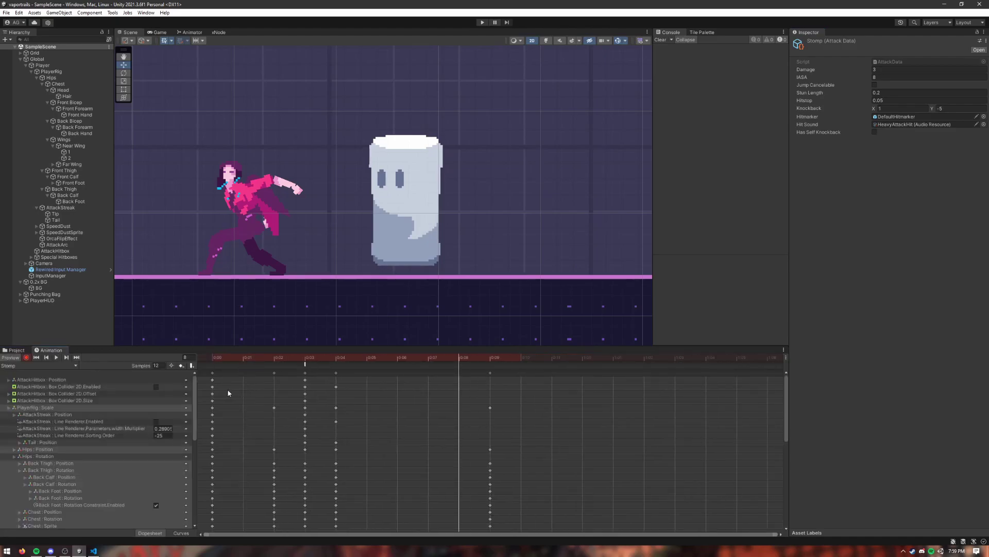
{"action": "scroll", "coordinate": [228, 393], "scroll_direction": "down", "scroll_amount": 7}
{"action": "left_click_drag", "start_coordinate": [432, 359], "coordinate": [117, 374]}
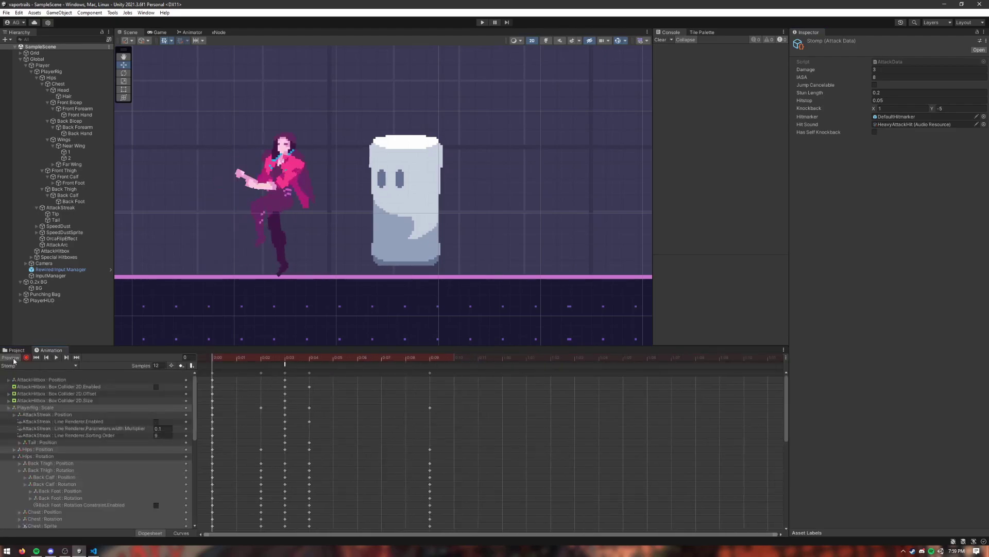
{"action": "key", "text": "space"}
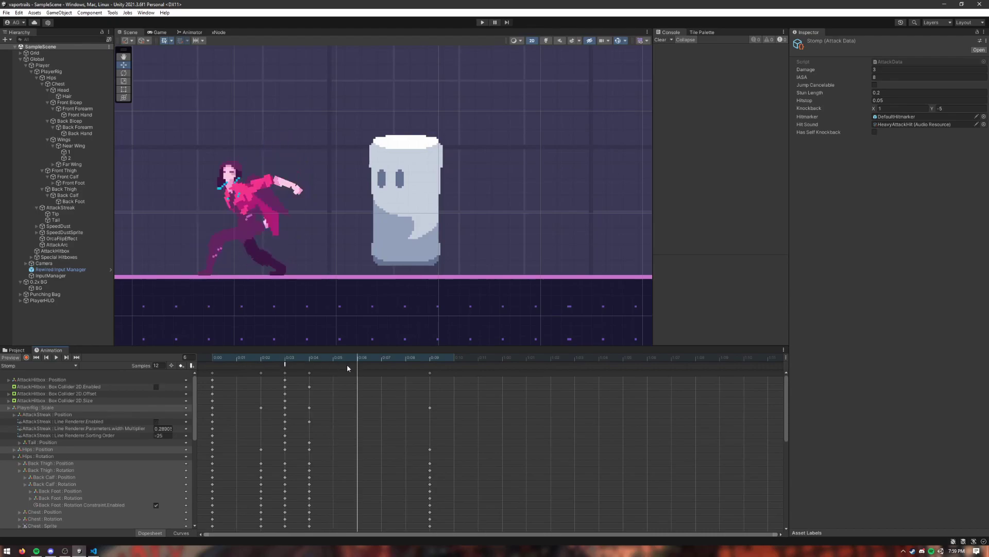
{"action": "left_click_drag", "start_coordinate": [347, 368], "coordinate": [278, 365]}
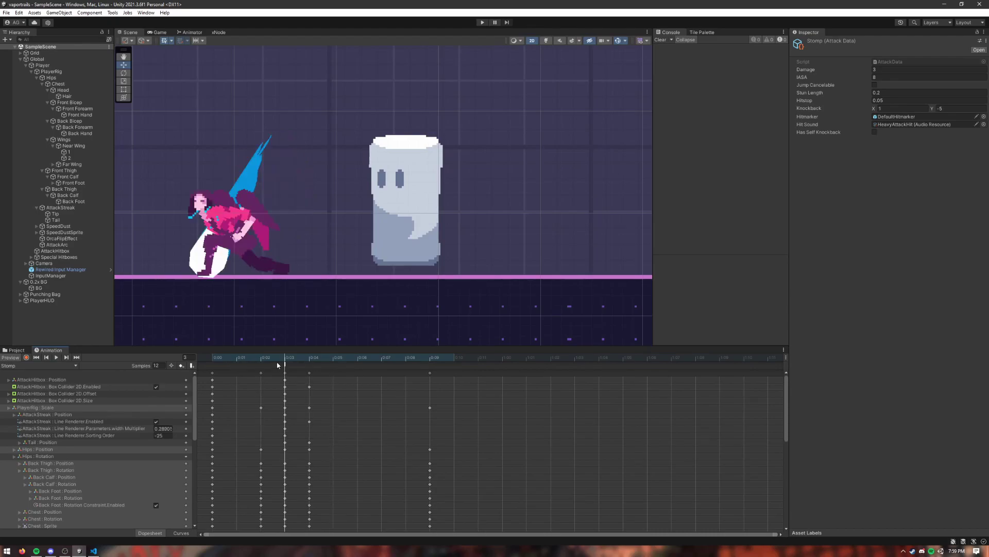
Run the game, test repeated Stomp kicks on the punching bag, and move the player away from it
{"action": "left_click", "coordinate": [482, 23]}
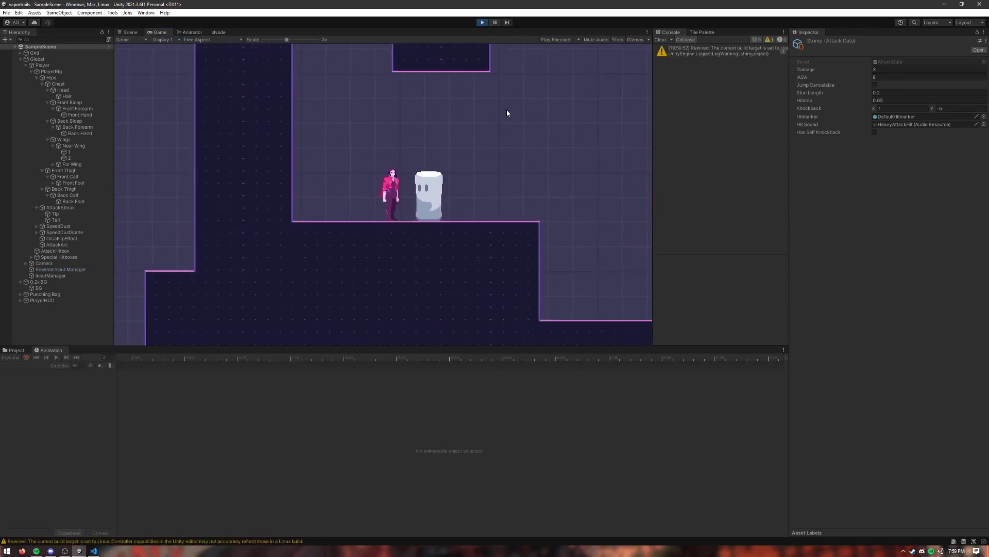
{"action": "key", "text": "x"}
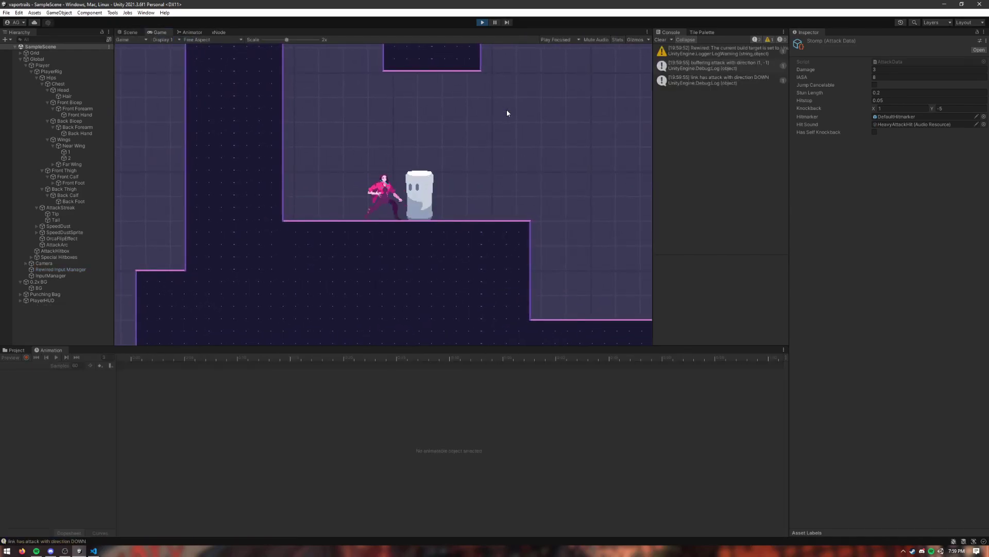
{"action": "key", "text": "x"}
{"action": "key", "text": "x"}
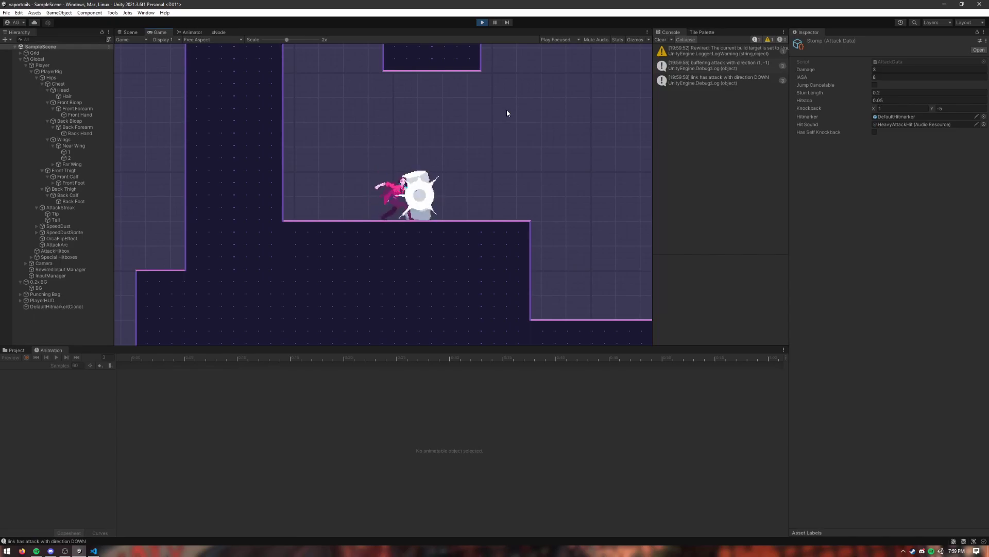
{"action": "key", "text": "x"}
{"action": "key", "text": "x"}
{"action": "key", "text": "Left"}
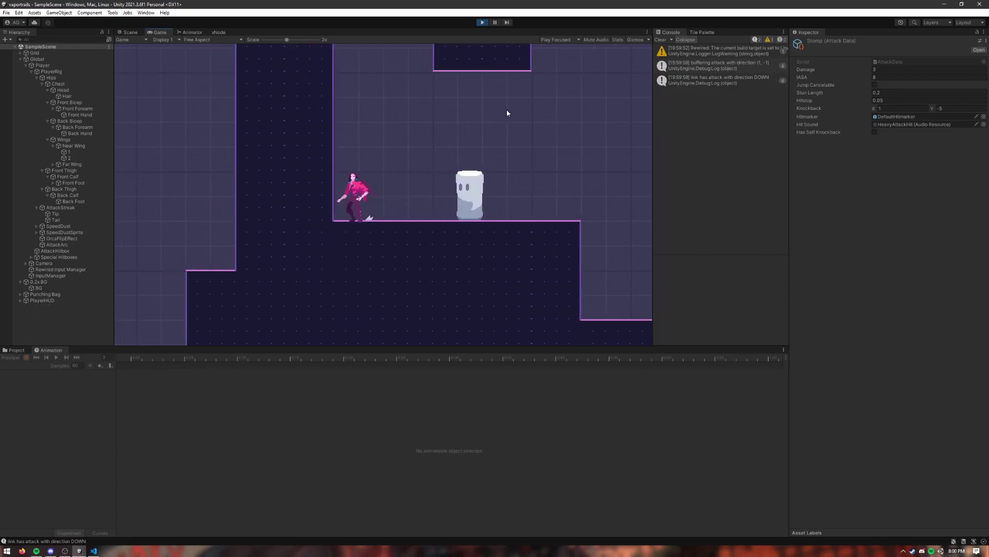
Test another Stomp kick, end the playtest, and reopen the Player's Stomp clip for editing
{"action": "key", "text": "x"}
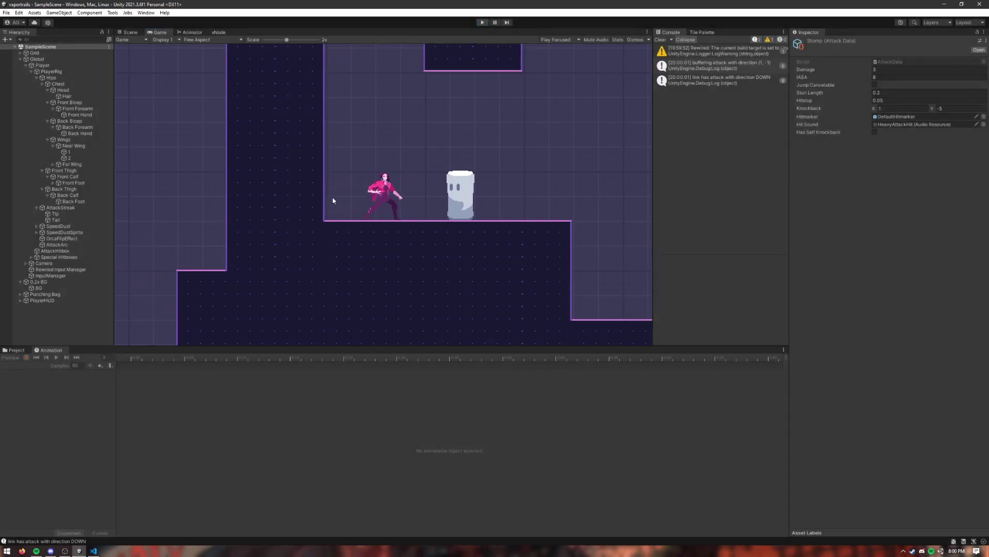
{"action": "left_click", "coordinate": [130, 32]}
{"action": "left_click", "coordinate": [16, 349]}
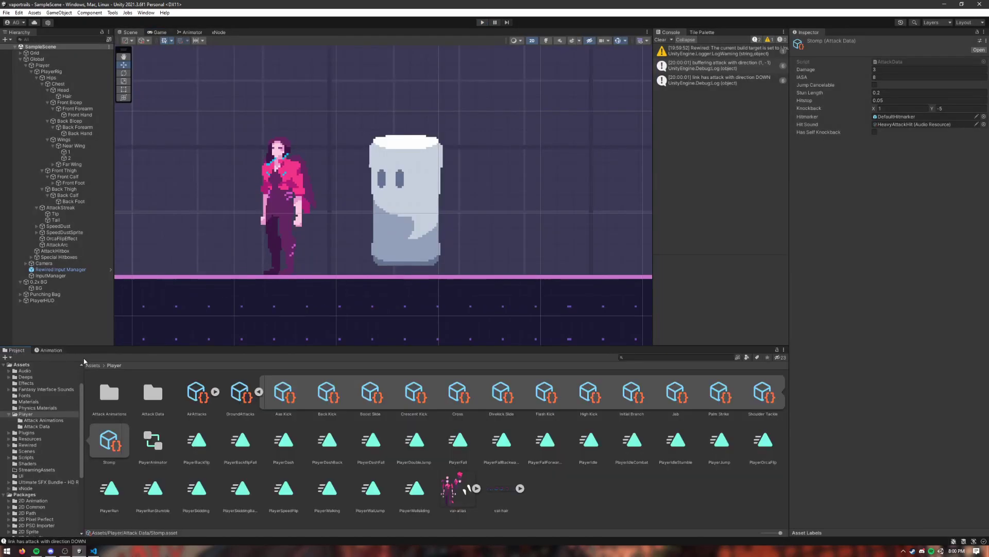
{"action": "left_click", "coordinate": [51, 350]}
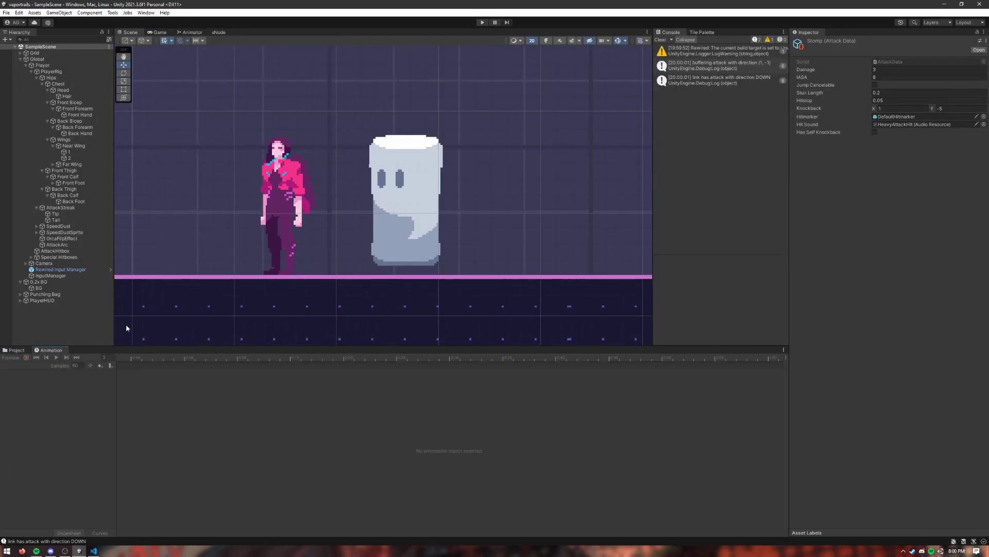
{"action": "left_click", "coordinate": [59, 68]}
{"action": "left_click", "coordinate": [29, 365]}
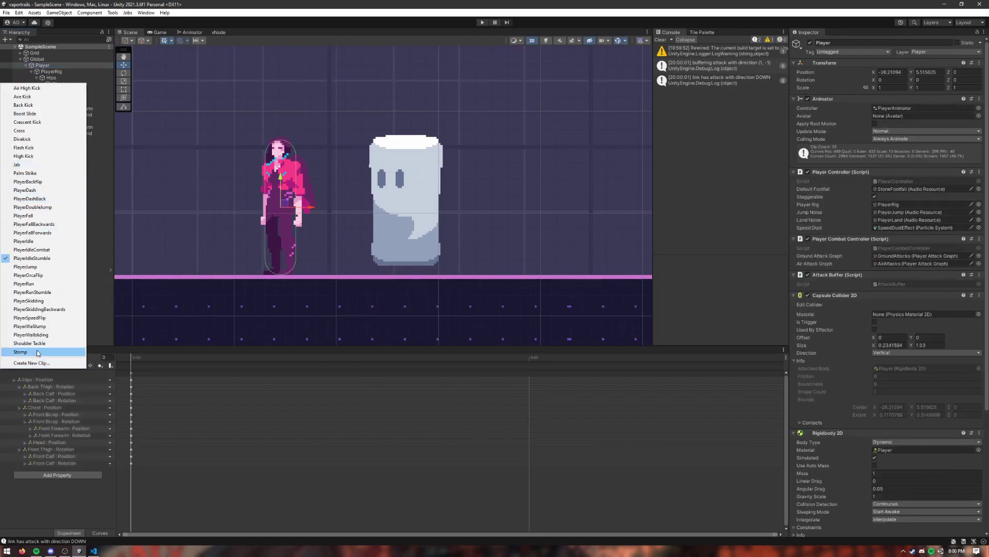
{"action": "left_click", "coordinate": [37, 352]}
Move the Stomp clip's column of keyframes at frame 4 to frame 6 and play back the animation
{"action": "left_click", "coordinate": [331, 358]}
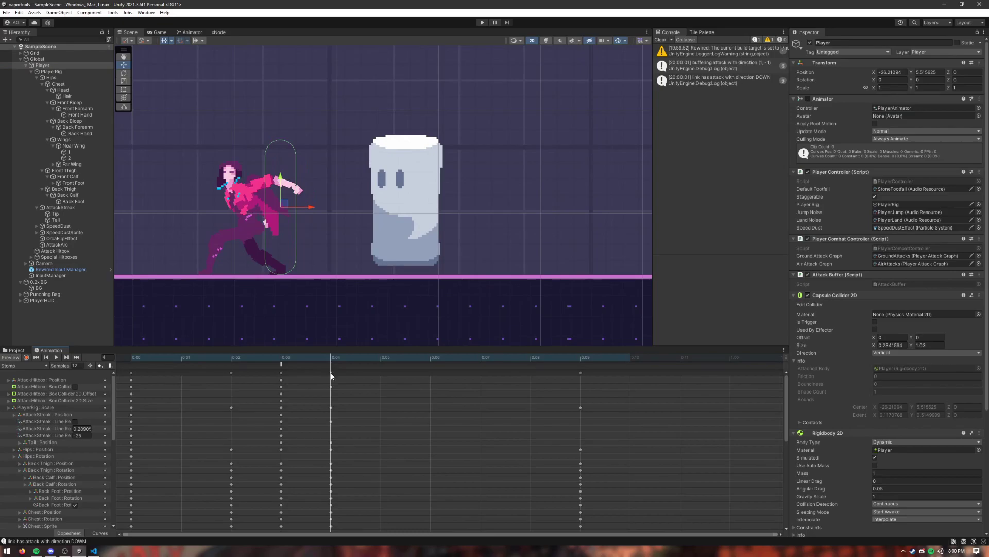
{"action": "left_click_drag", "start_coordinate": [331, 373], "coordinate": [414, 375]}
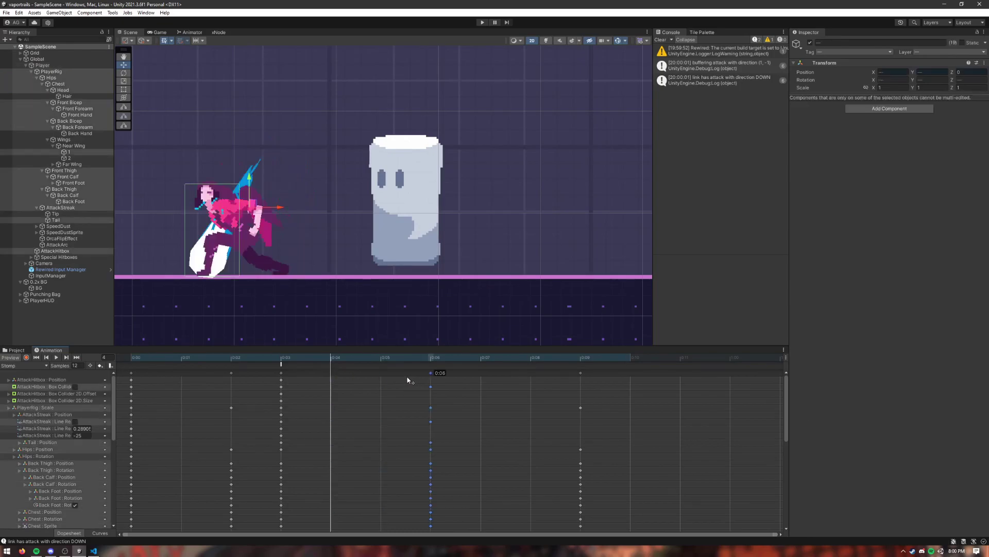
{"action": "left_click_drag", "start_coordinate": [431, 360], "coordinate": [281, 361]}
{"action": "left_click", "coordinate": [56, 358]}
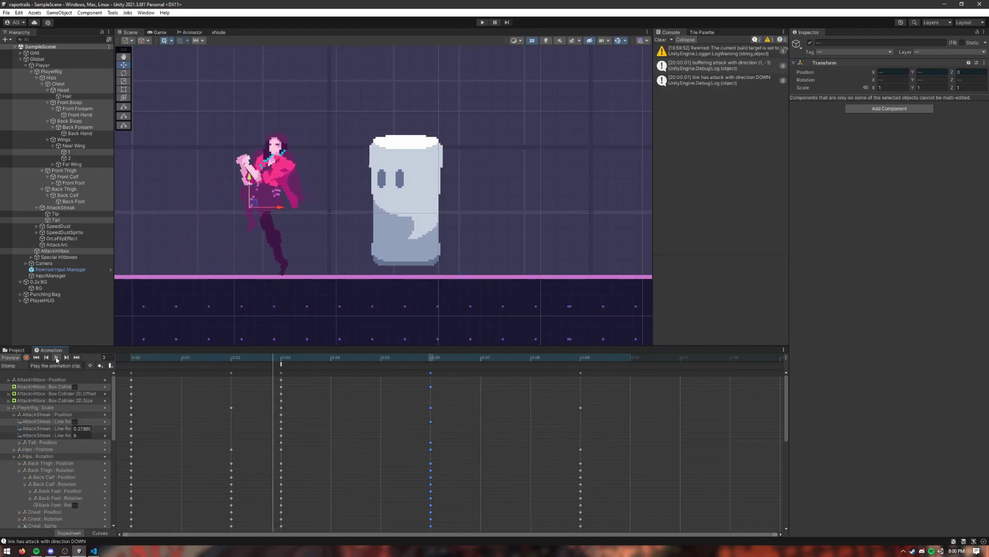
{"action": "left_click", "coordinate": [57, 358]}
Move the front and back arm keyframes (biceps, forearms and front hand) of the Stomp clip from frame 6 back to frame 4
{"action": "scroll", "coordinate": [113, 397], "scroll_direction": "down", "scroll_amount": 1}
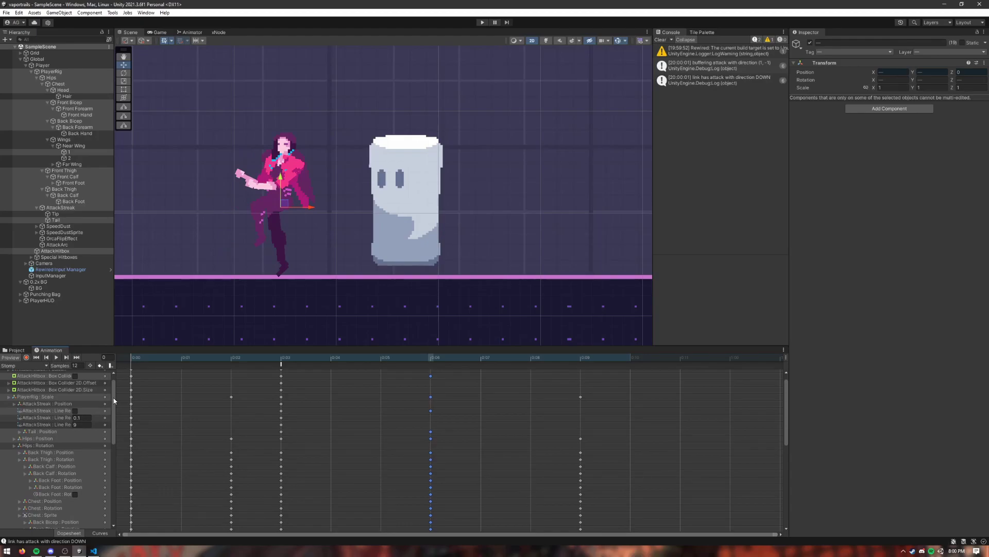
{"action": "left_click_drag", "start_coordinate": [114, 401], "coordinate": [113, 433]}
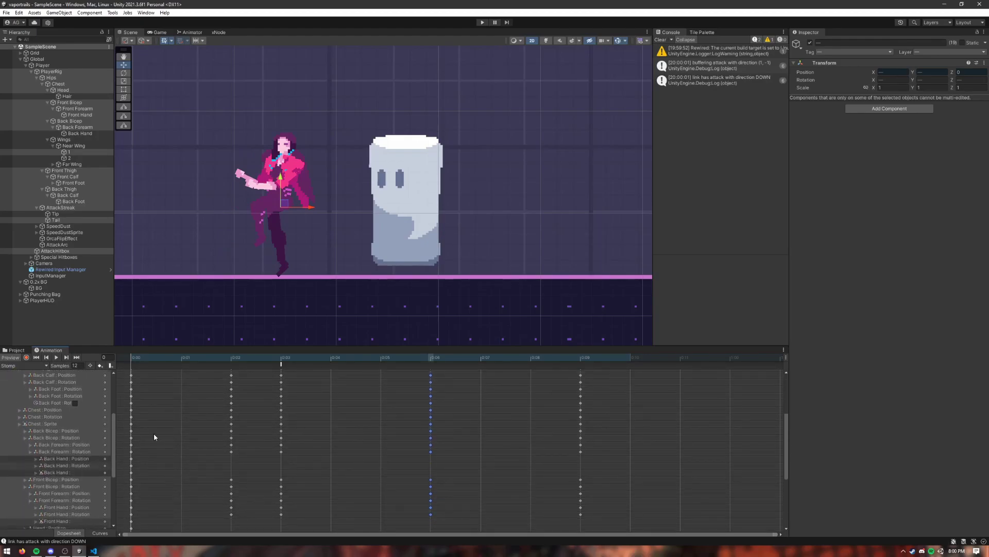
{"action": "left_click", "coordinate": [427, 427]}
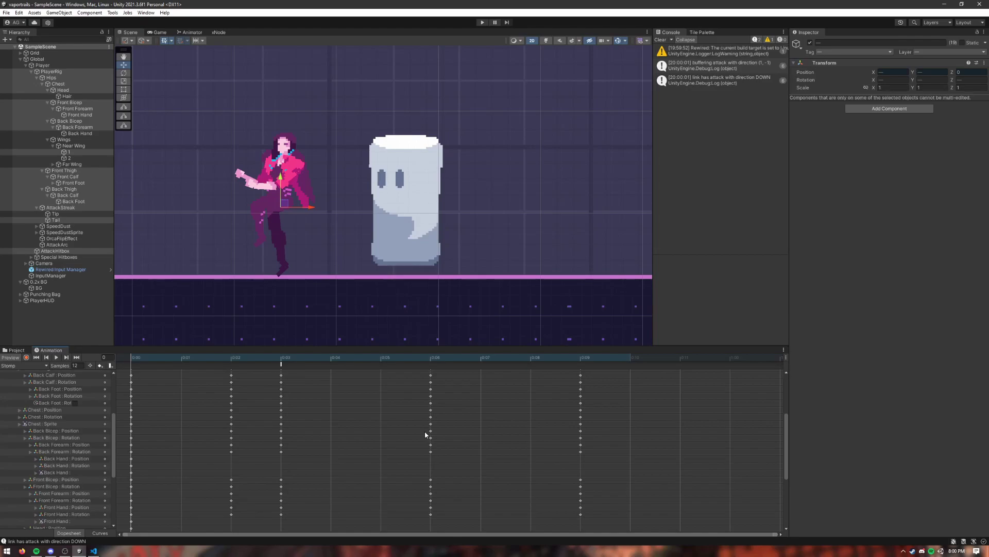
{"action": "left_click_drag", "start_coordinate": [440, 490], "coordinate": [437, 516]}
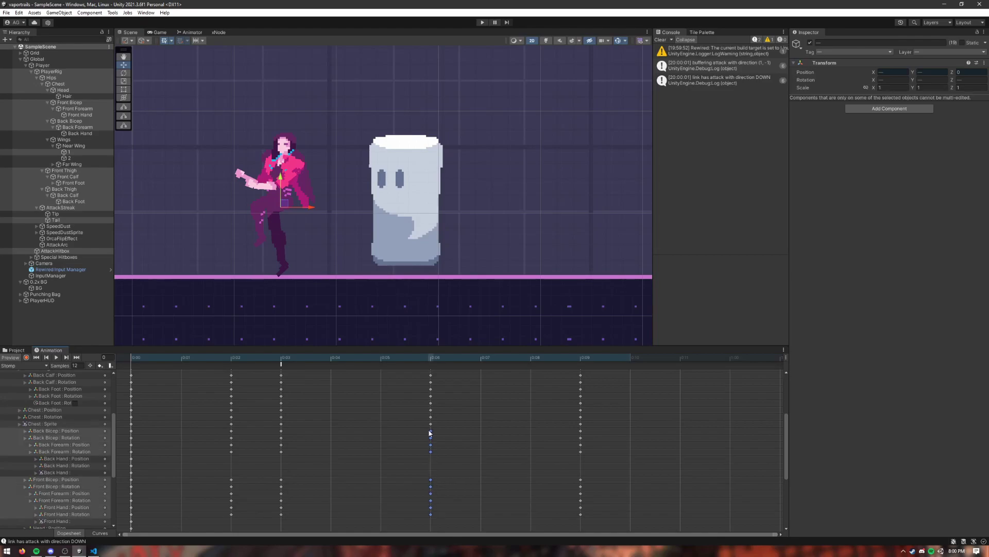
{"action": "left_click_drag", "start_coordinate": [430, 437], "coordinate": [369, 434]}
Scrub and play through the Stomp clip to check the arm timing, and exit the animation preview
{"action": "left_click_drag", "start_coordinate": [237, 359], "coordinate": [521, 390]}
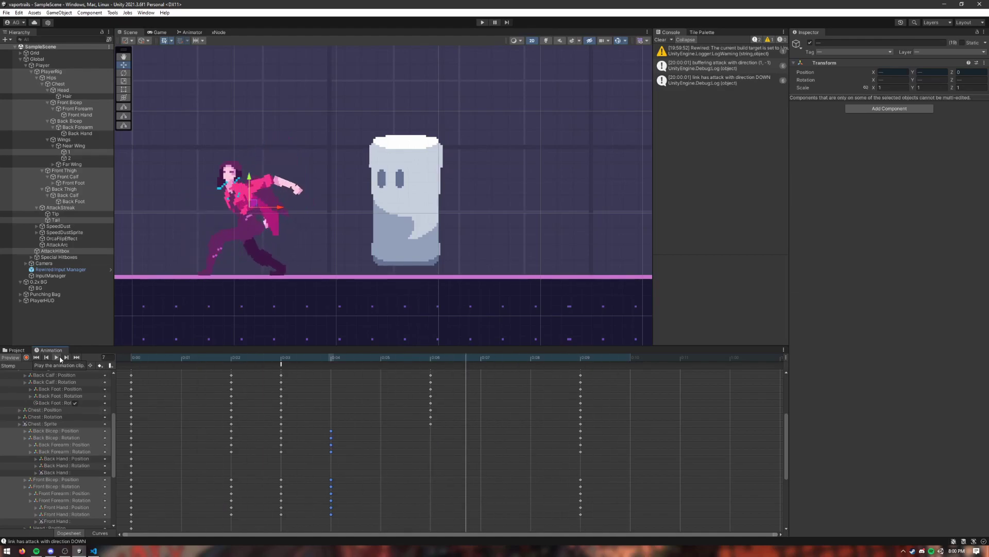
{"action": "left_click", "coordinate": [15, 366]}
{"action": "left_click", "coordinate": [214, 361]}
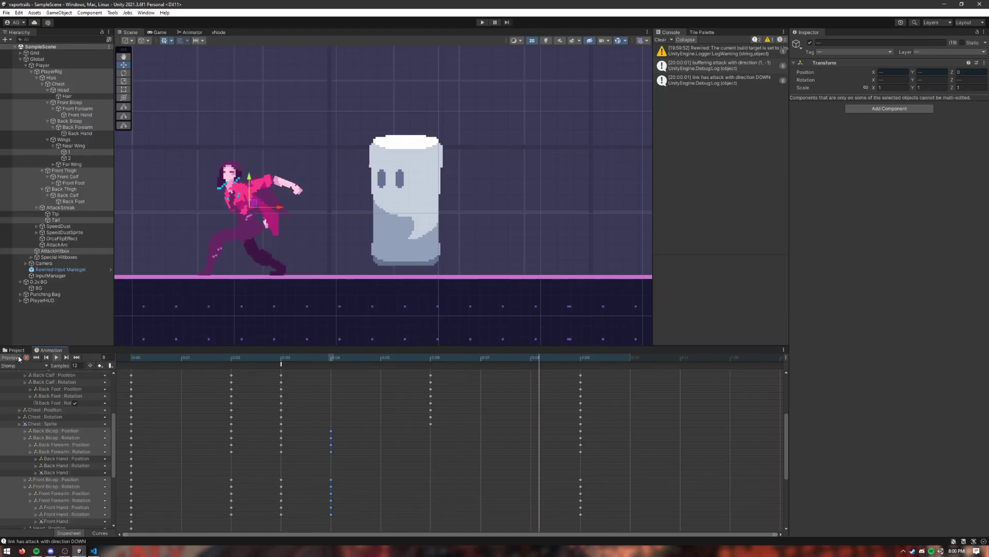
{"action": "middle_click_drag", "start_coordinate": [258, 267], "coordinate": [287, 241]}
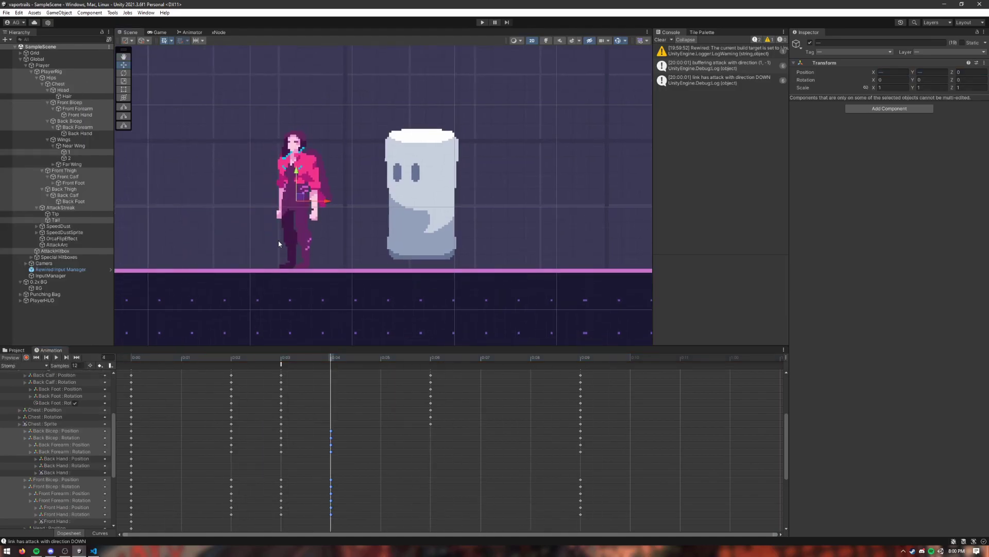
{"action": "left_click", "coordinate": [27, 353]}
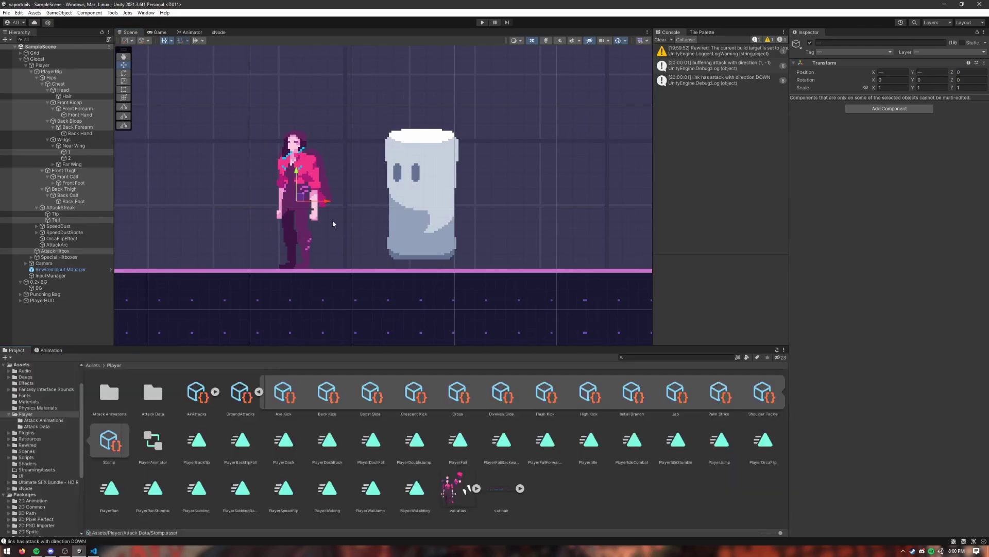
Run the game and test repeated Stomp kicks on the punching bag, enlarging the game view scale to 3x
{"action": "left_click", "coordinate": [480, 22]}
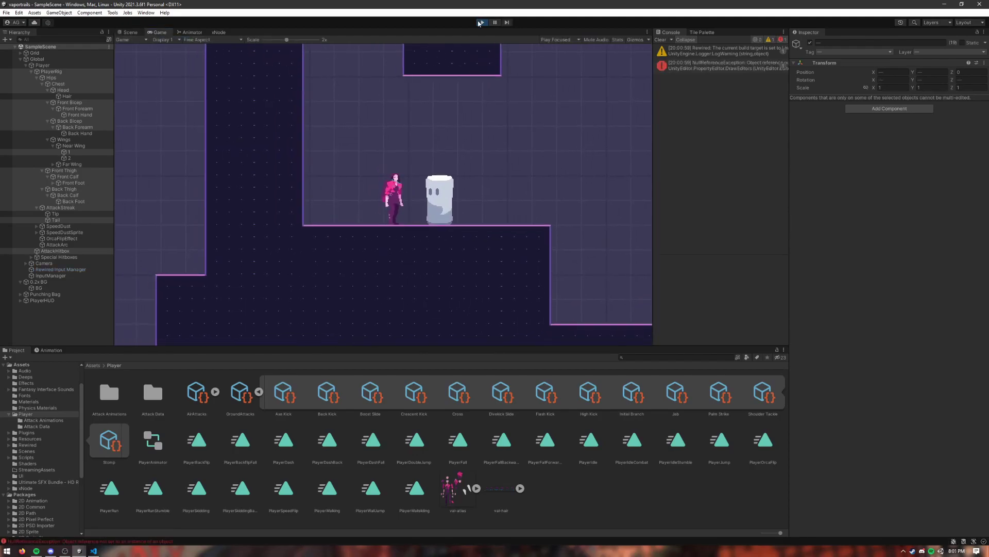
{"action": "key", "text": "Left"}
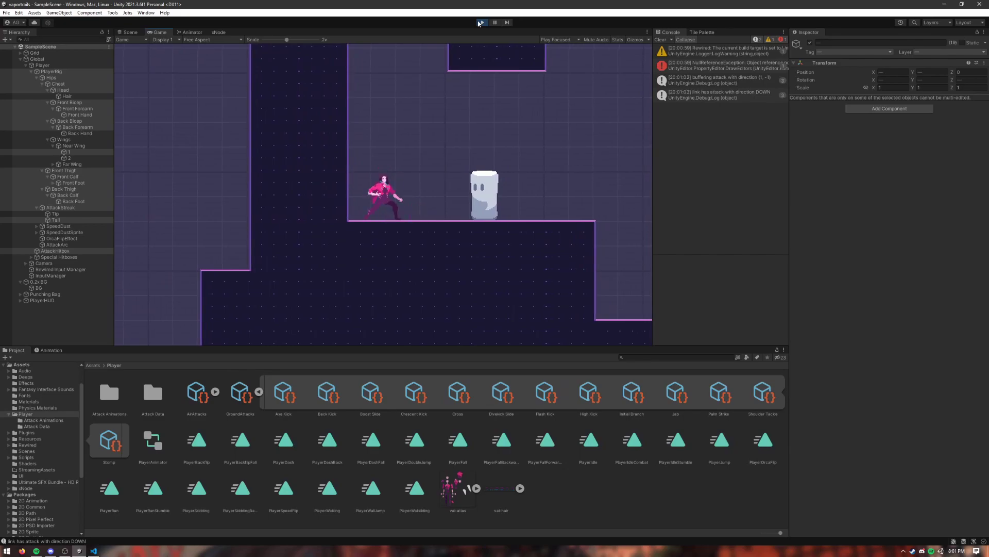
{"action": "key", "text": "Right"}
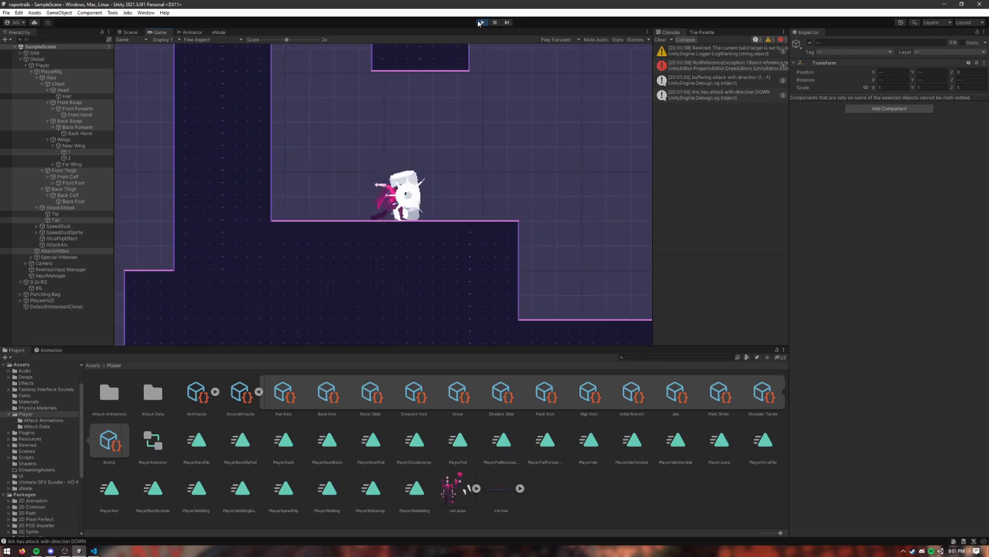
{"action": "left_click_drag", "start_coordinate": [287, 40], "coordinate": [301, 39]}
{"action": "key", "text": "Down"}
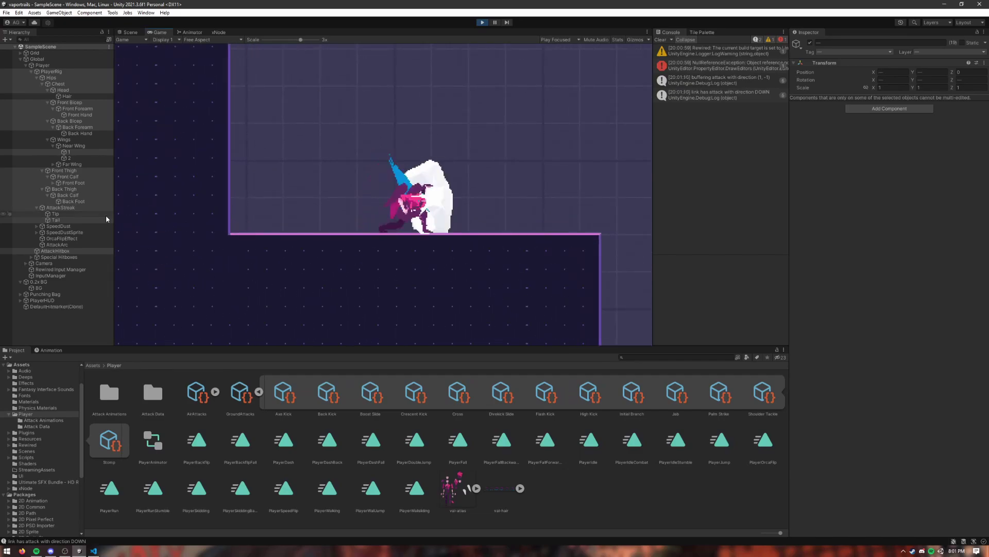
{"action": "key", "text": "Down"}
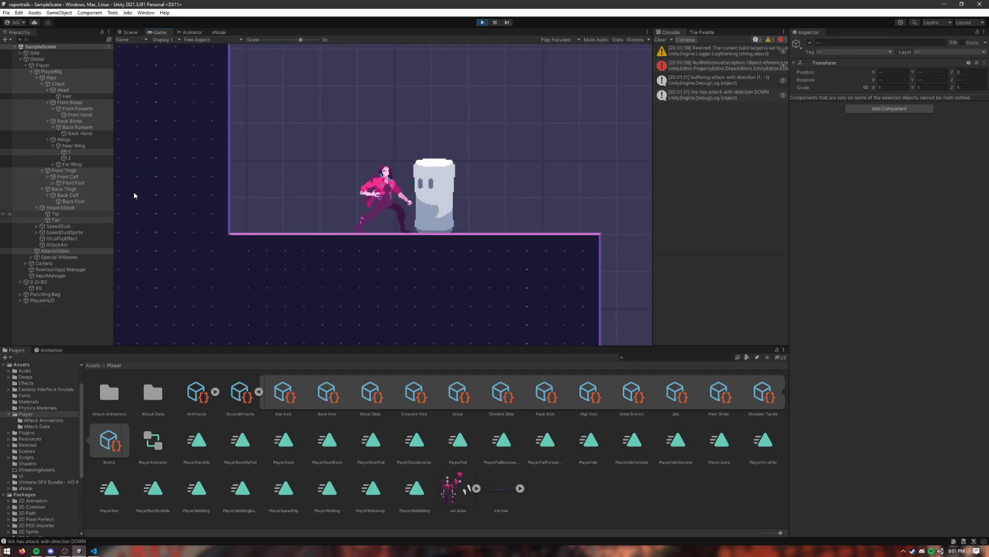